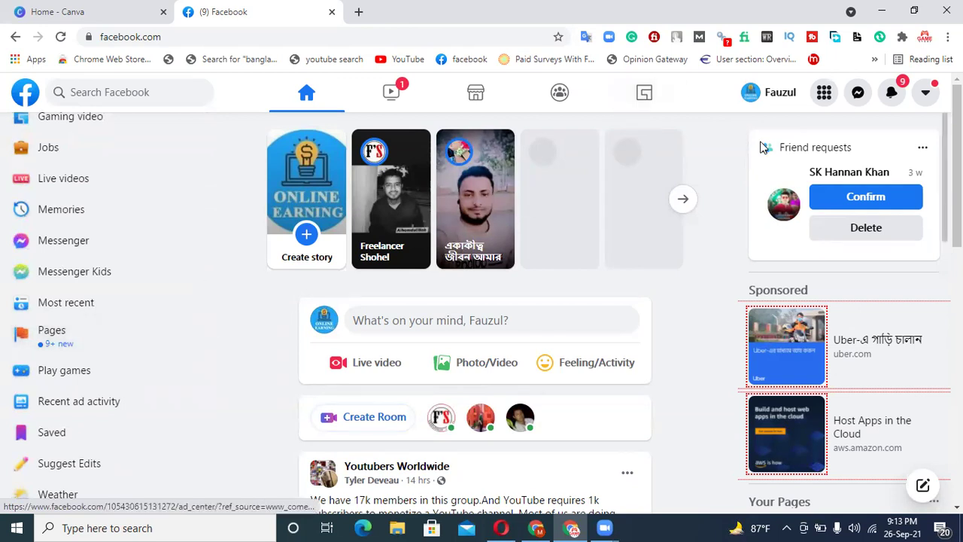
- Choose Page from the Create column of Facebook's Menu
{"action": "left_click", "coordinate": [824, 94]}
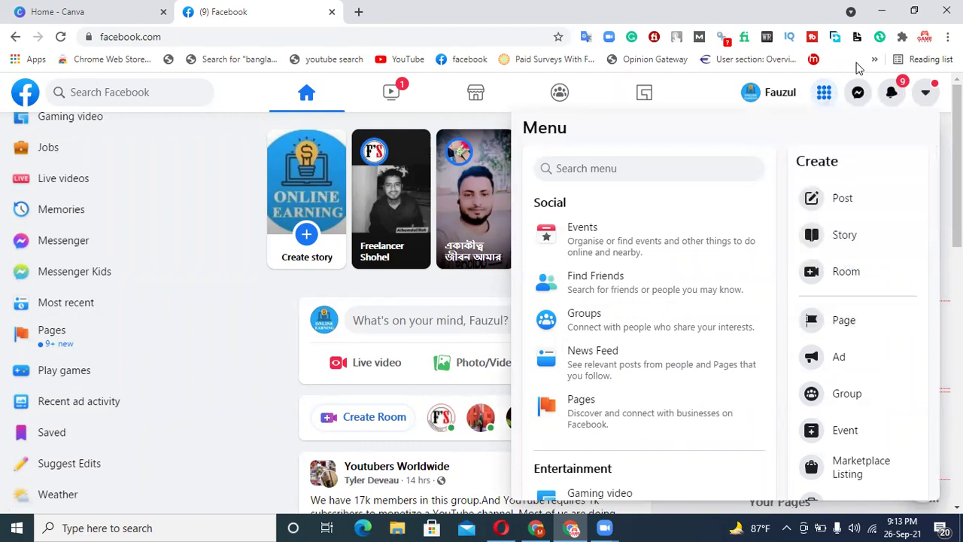
{"action": "left_click", "coordinate": [845, 325]}
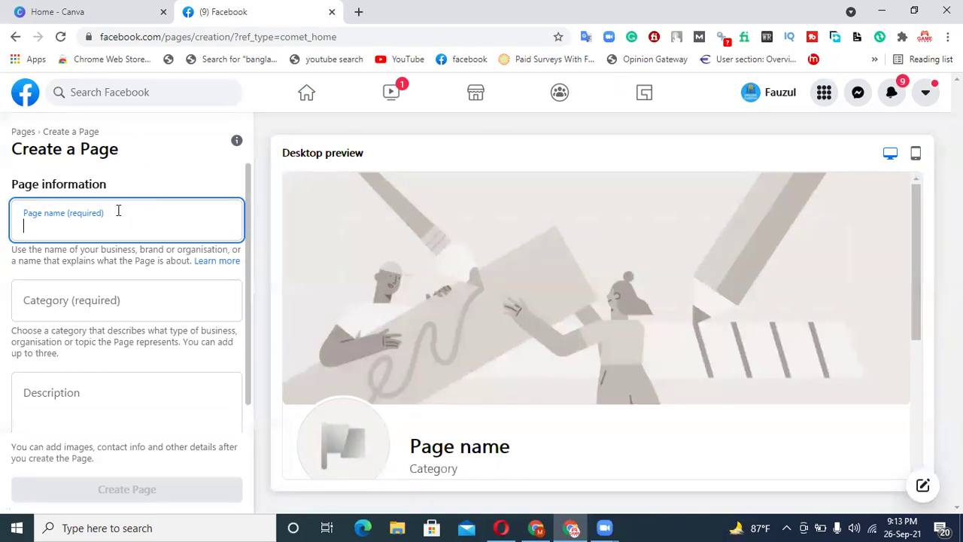
- Replace the mistyped entry with the Page name 'Women Online Shopping'
{"action": "scroll", "coordinate": [97, 303], "scroll_direction": "down", "scroll_amount": 1}
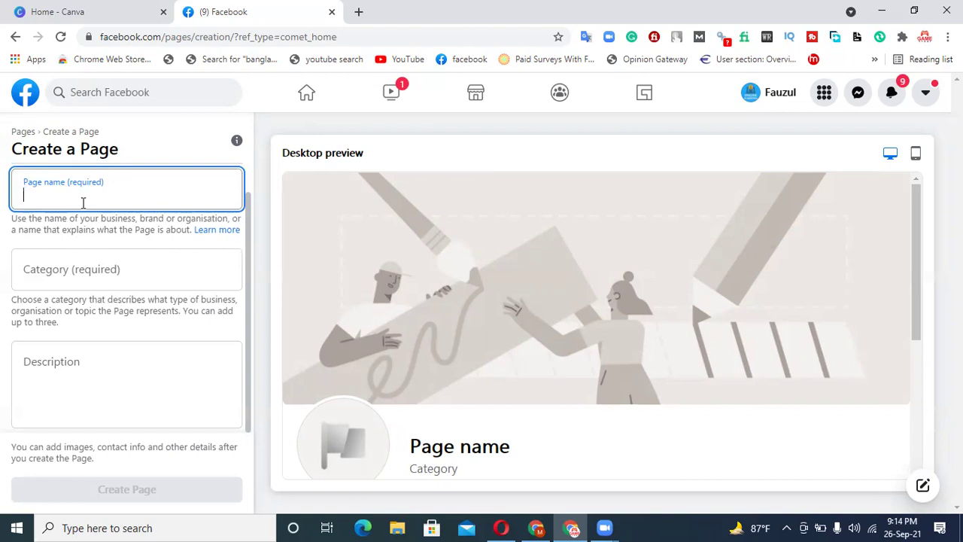
{"action": "type", "text": "wOMEN"}
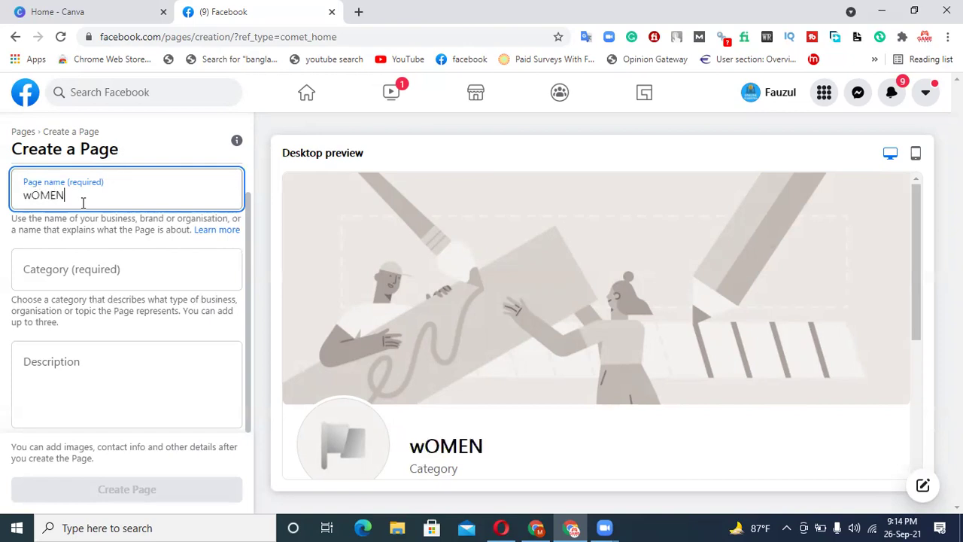
{"action": "key", "text": "BackSpace"}
{"action": "key", "text": "BackSpace"}
{"action": "key", "text": "BackSpace"}
{"action": "key", "text": "BackSpace"}
{"action": "key", "text": "BackSpace"}
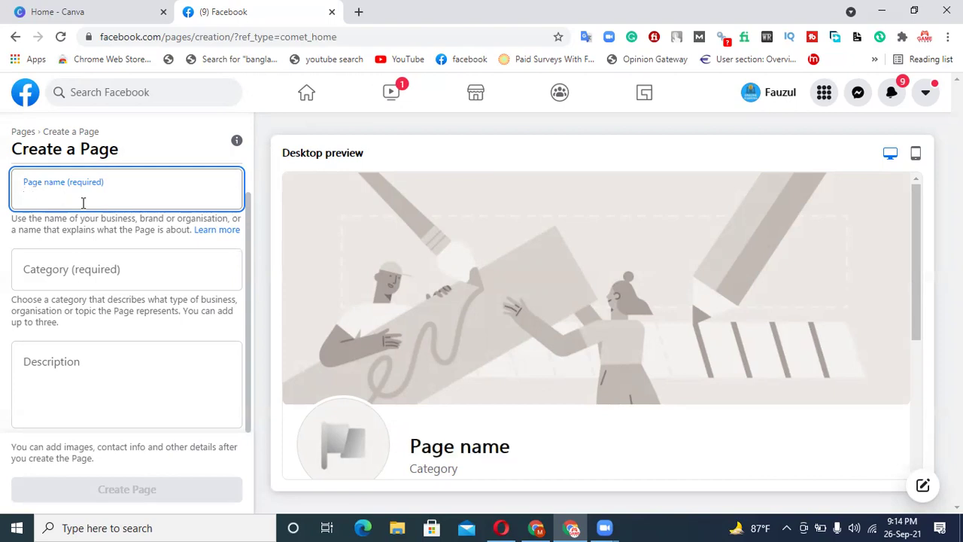
{"action": "type", "text": "Wom"}
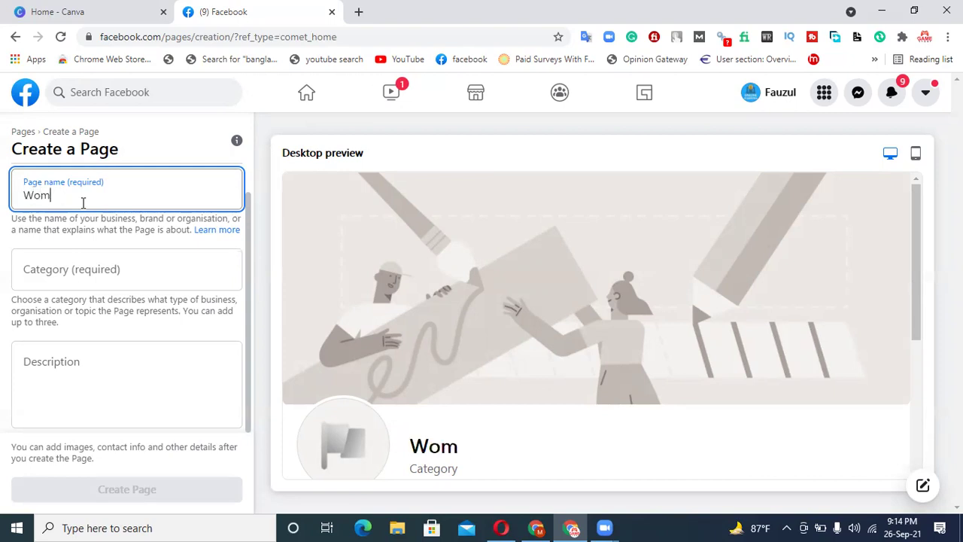
{"action": "type", "text": "en Online Shopping"}
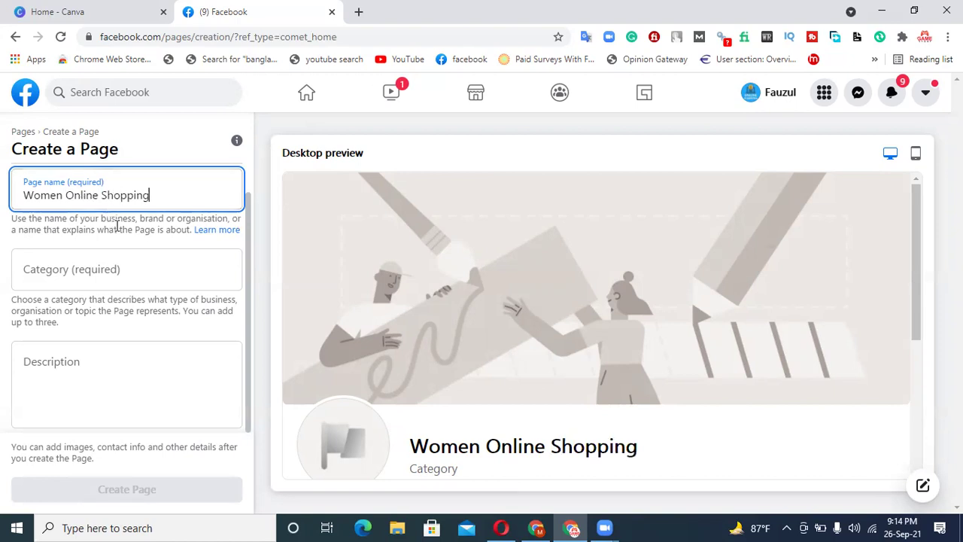
{"action": "left_click", "coordinate": [43, 275]}
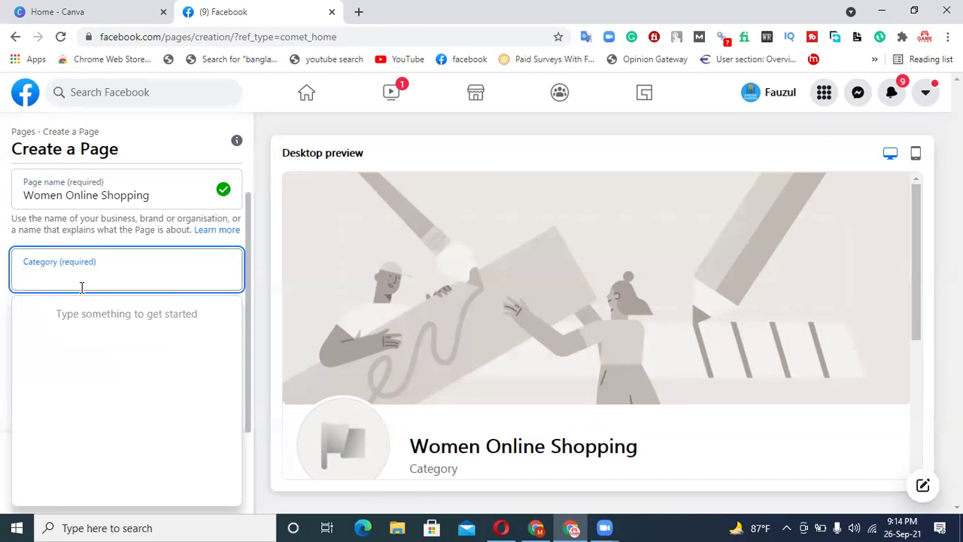
- Add the categories Shopping service and Women's clothes shop to the Page
{"action": "type", "text": "shopping"}
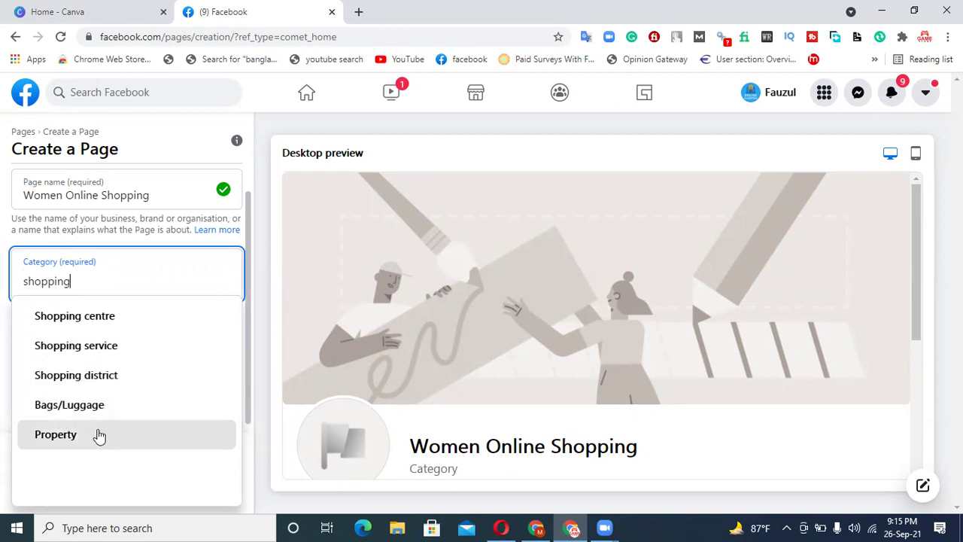
{"action": "left_click", "coordinate": [82, 347]}
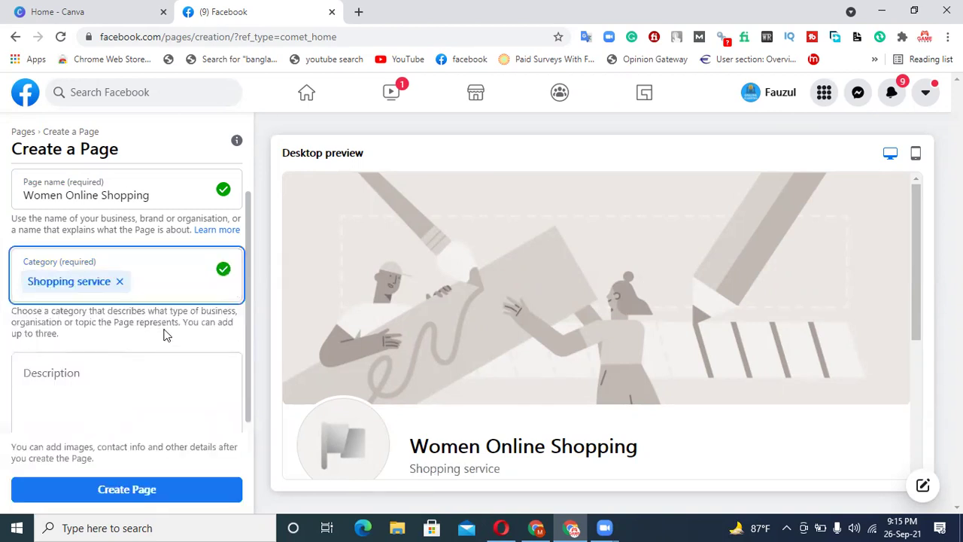
{"action": "type", "text": "online"}
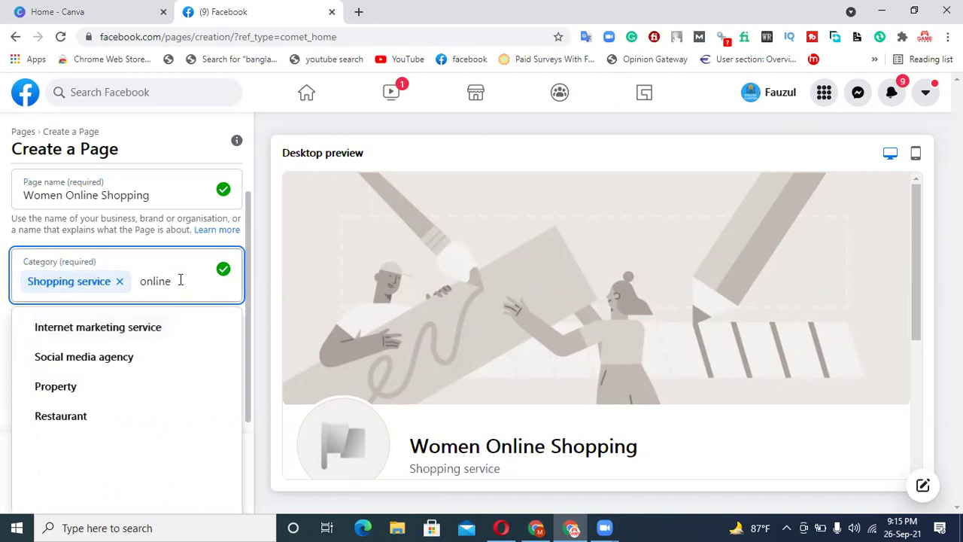
{"action": "left_click_drag", "start_coordinate": [172, 279], "coordinate": [140, 280]}
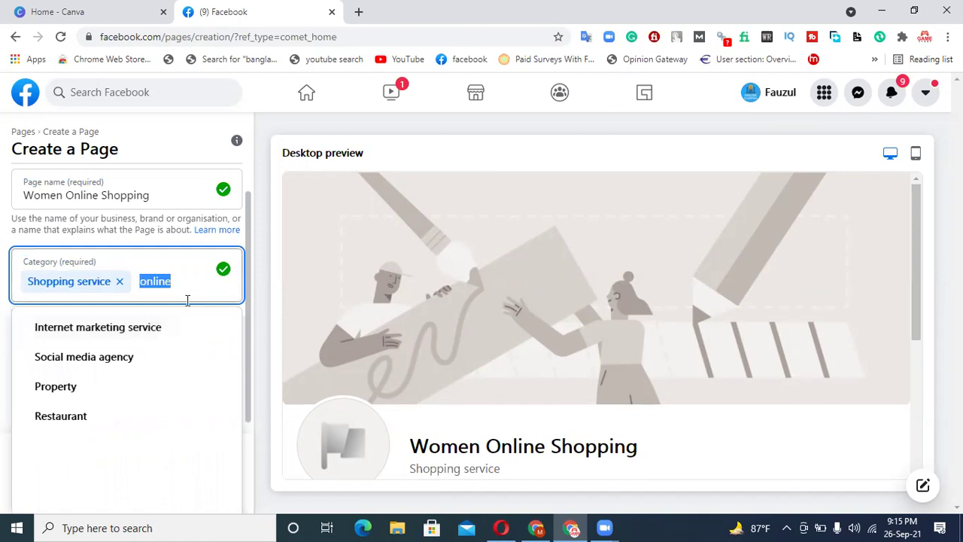
{"action": "key", "text": "BackSpace"}
{"action": "type", "text": "women"}
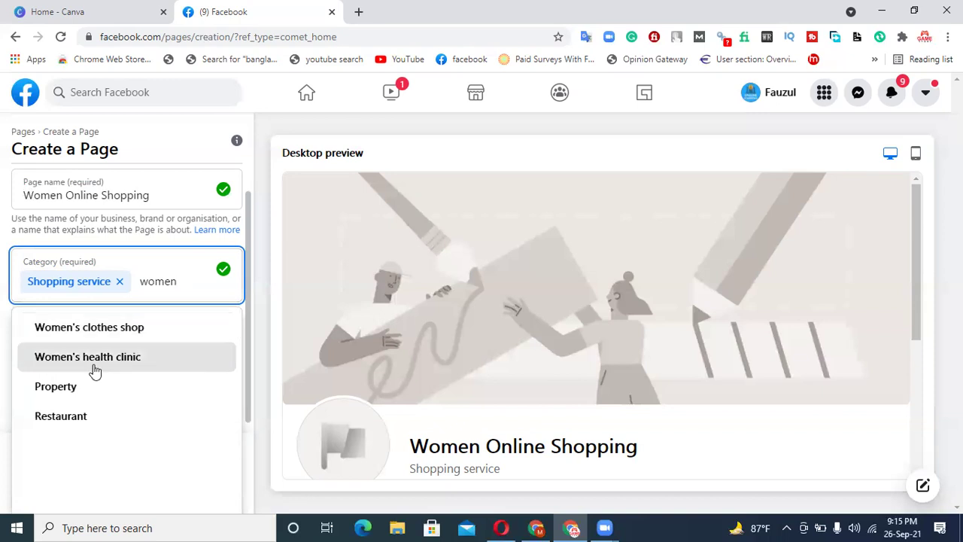
{"action": "left_click", "coordinate": [128, 329]}
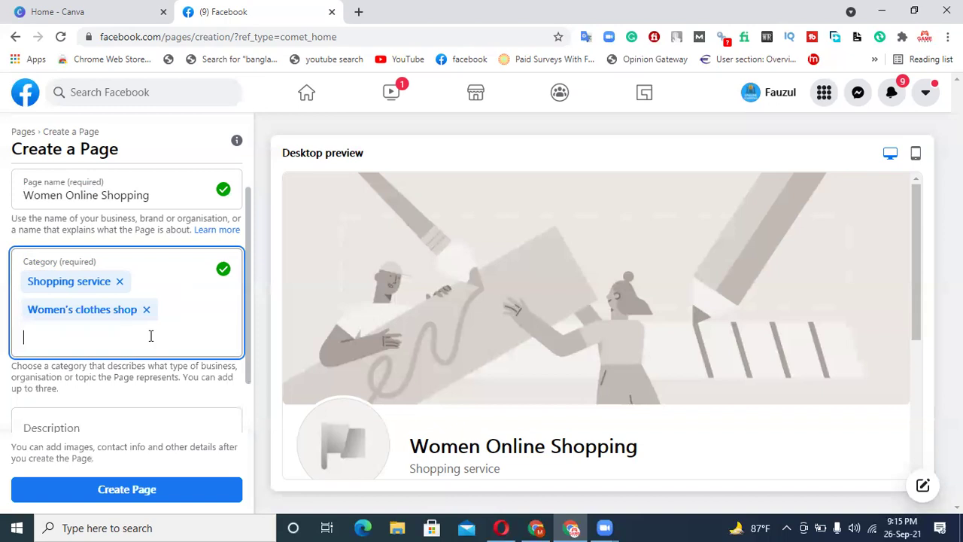
{"action": "type", "text": "girl"}
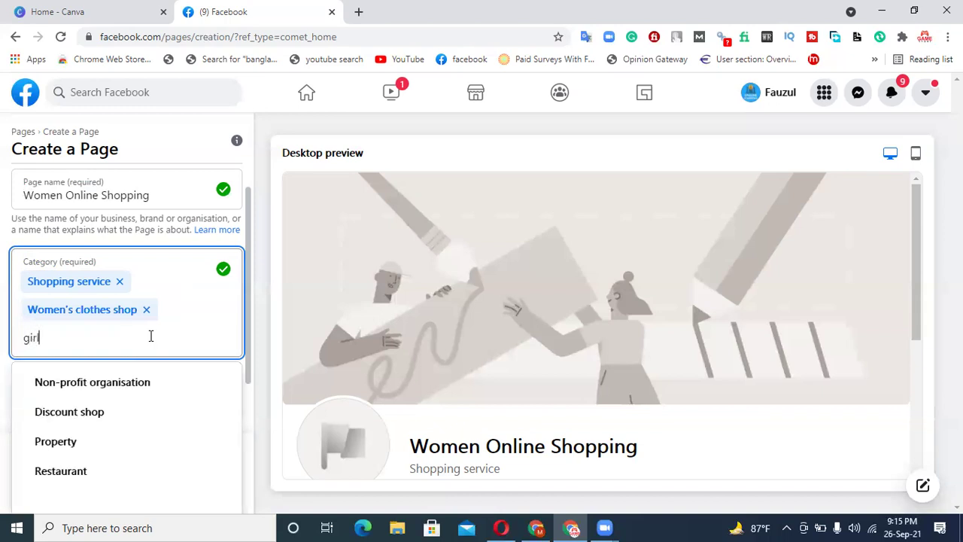
{"action": "key", "text": "BackSpace"}
{"action": "key", "text": "BackSpace"}
{"action": "key", "text": "BackSpace"}
{"action": "key", "text": "BackSpace"}
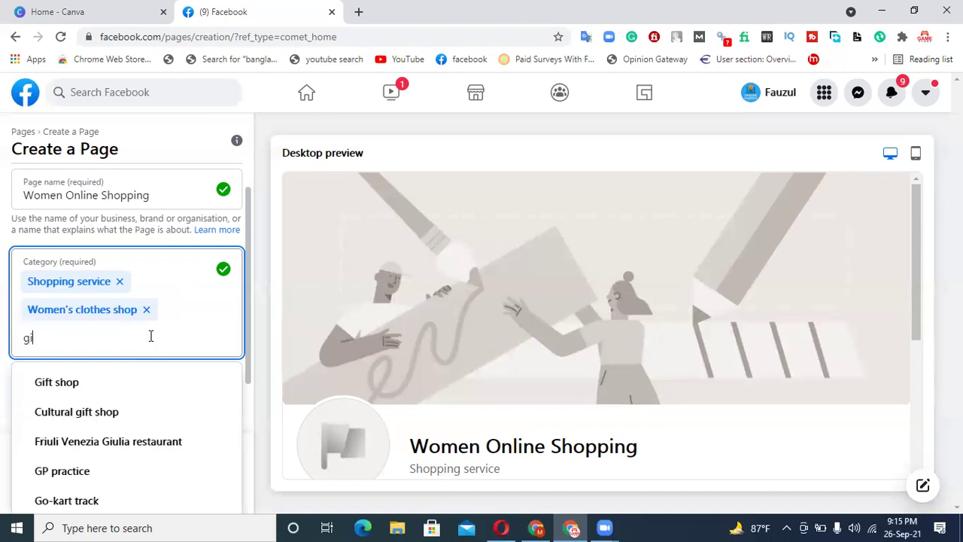
{"action": "type", "text": "o"}
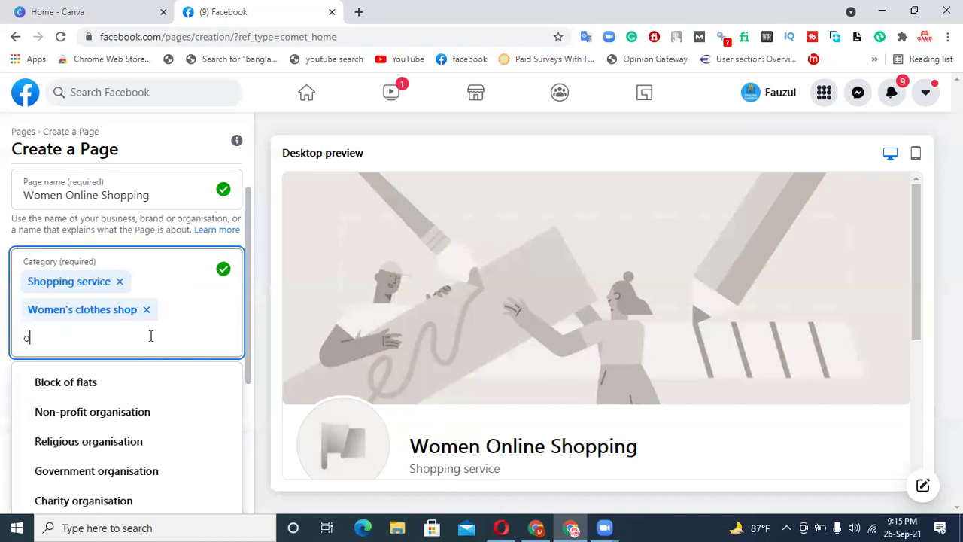
{"action": "type", "text": "nline s"}
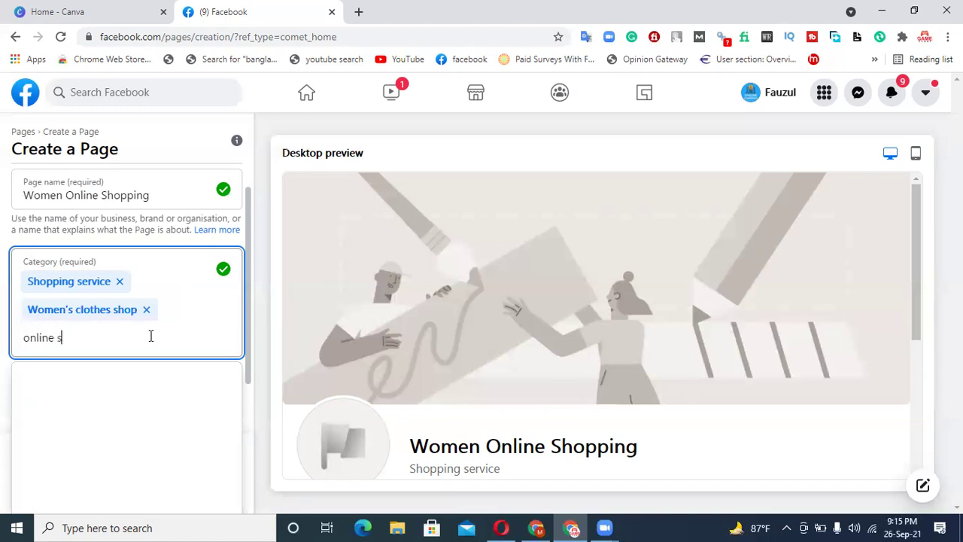
{"action": "type", "text": "hopping"}
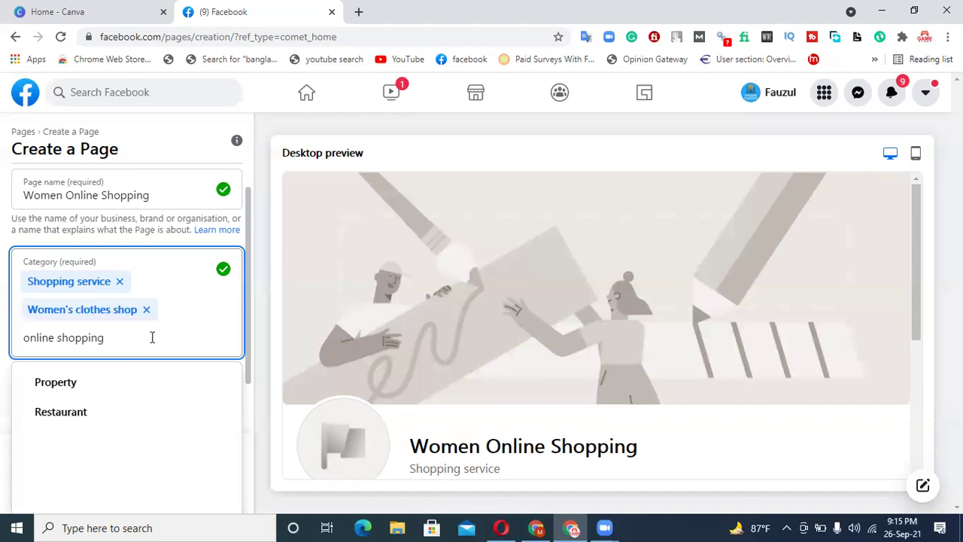
{"action": "key", "text": "ctrl+a"}
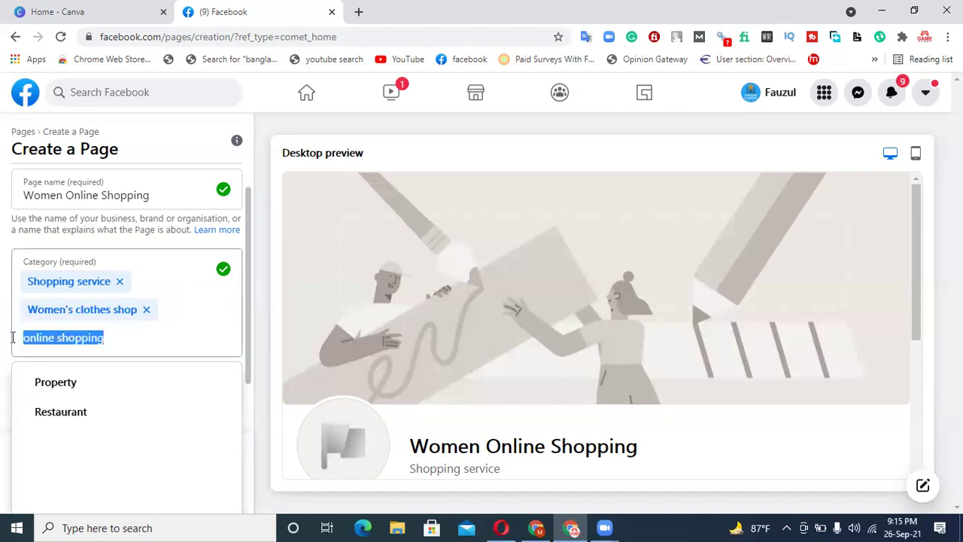
{"action": "type", "text": "shop"}
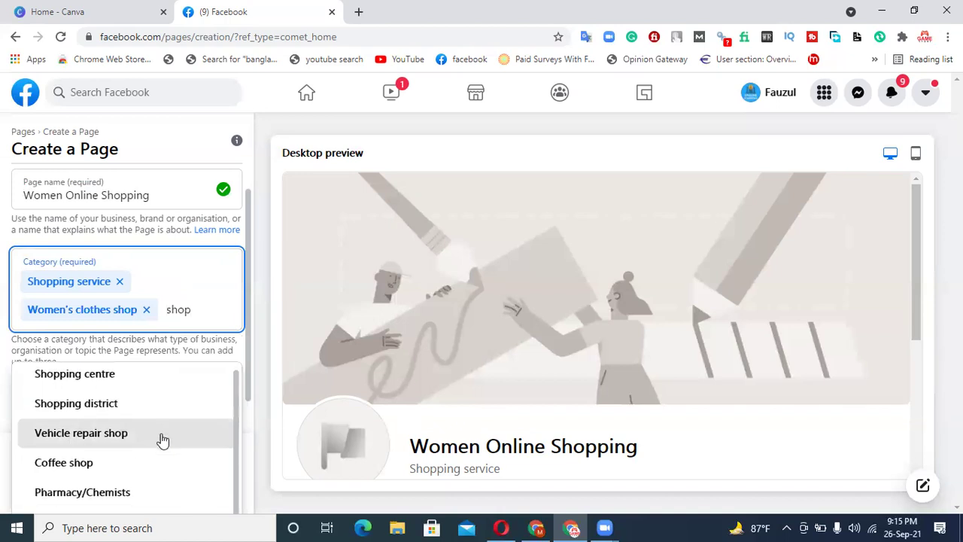
{"action": "left_click_drag", "start_coordinate": [197, 312], "coordinate": [164, 312]}
{"action": "key", "text": "BackSpace"}
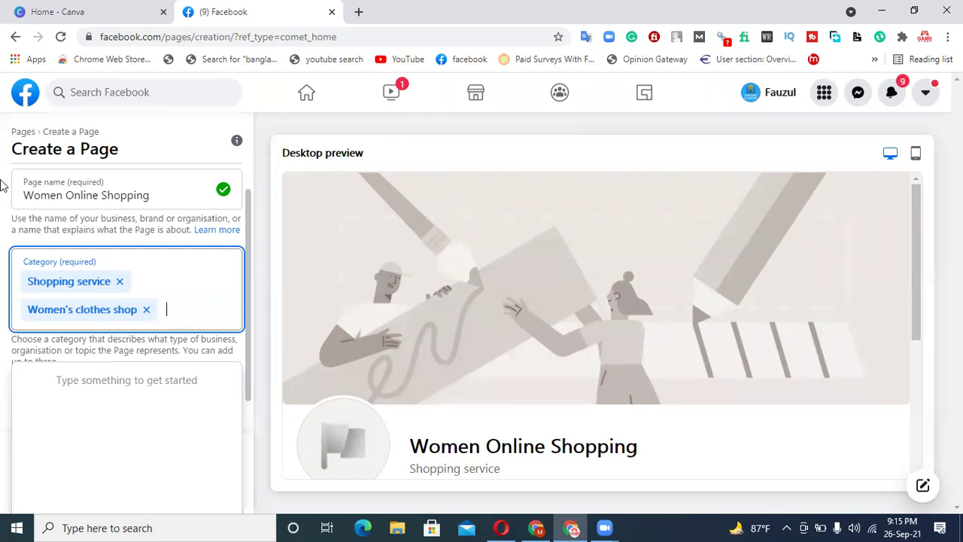
{"action": "left_click", "coordinate": [222, 403]}
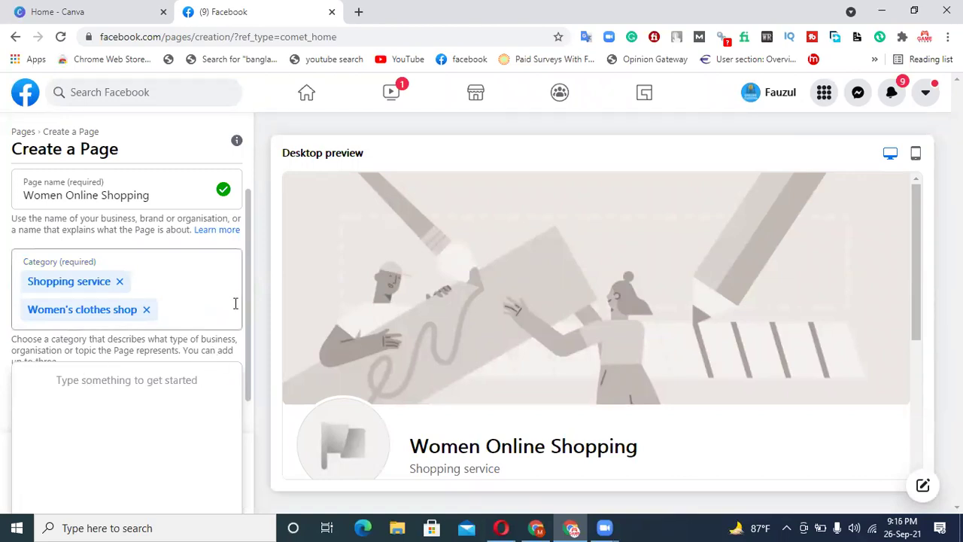
{"action": "scroll", "coordinate": [248, 274], "scroll_direction": "down", "scroll_amount": 1}
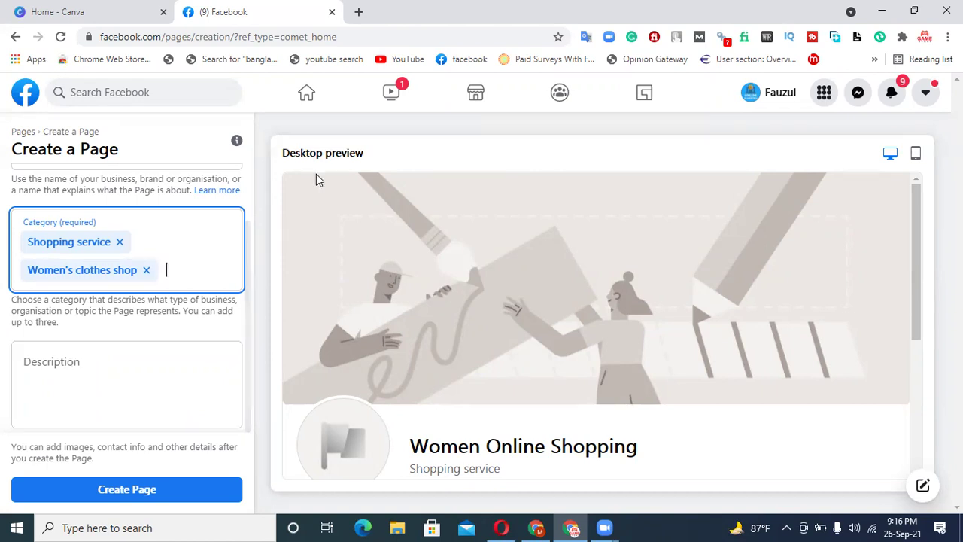
- Open Google Translate and type the Bengali greeting thanking visitors for coming to the page
{"action": "left_click", "coordinate": [359, 11]}
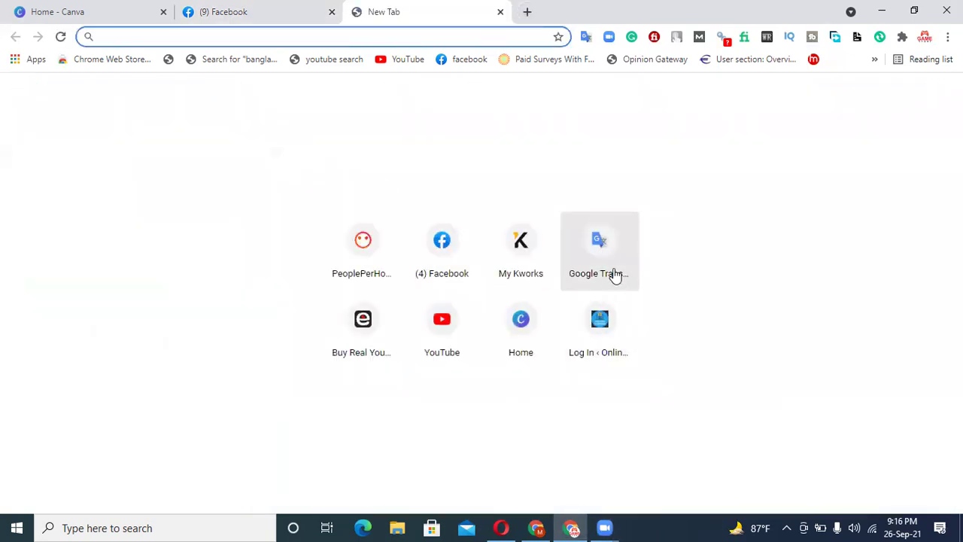
{"action": "left_click", "coordinate": [606, 262]}
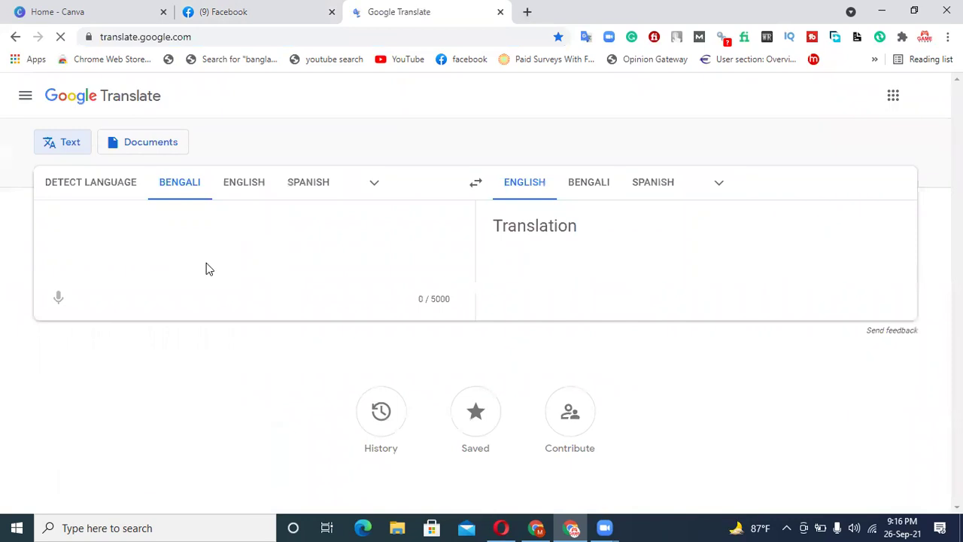
{"action": "left_click", "coordinate": [206, 263]}
{"action": "type", "text": "amar"}
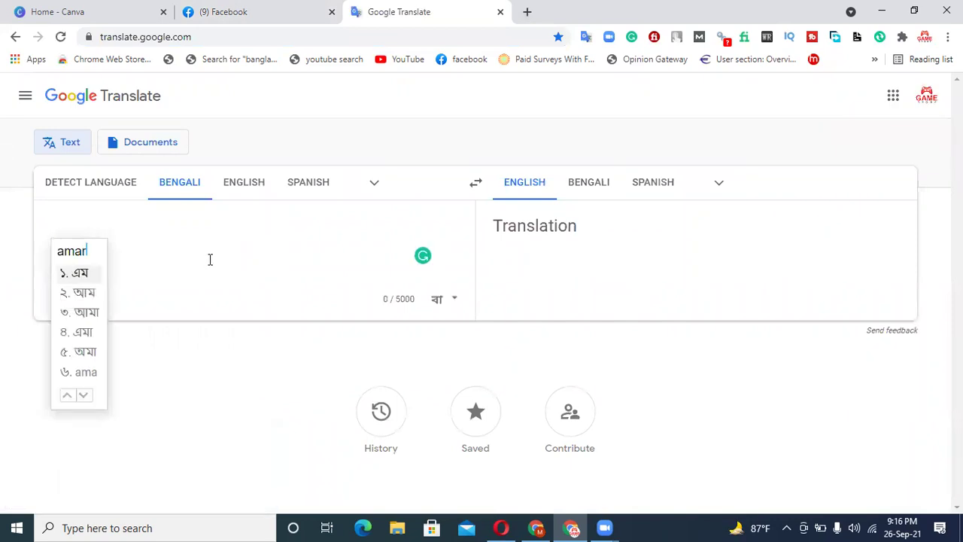
{"action": "type", "text": " page"}
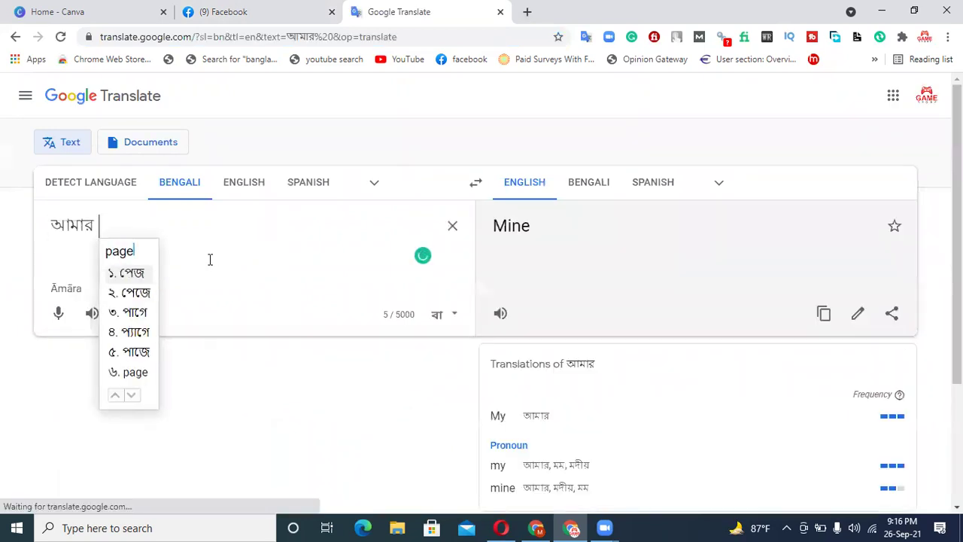
{"action": "type", "text": " ashar "}
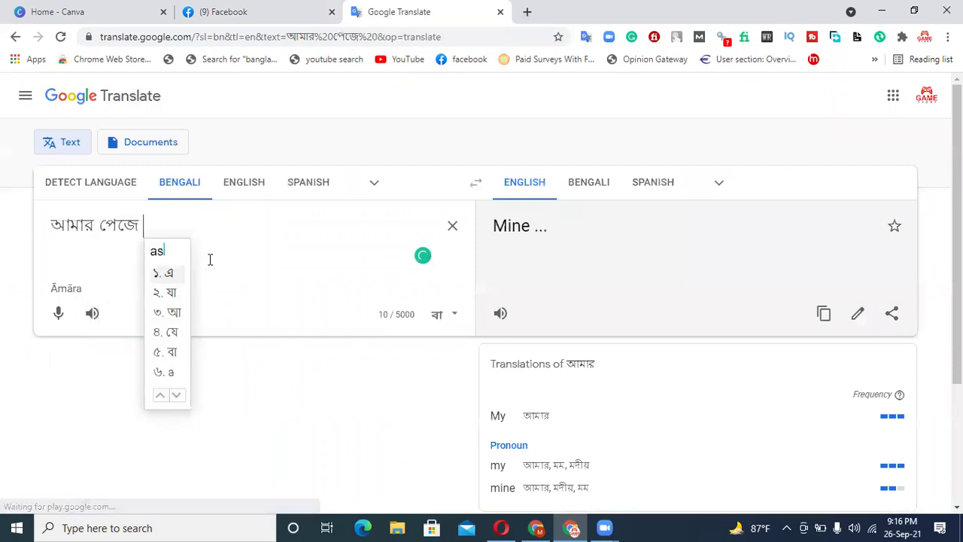
{"action": "type", "text": "jinn"}
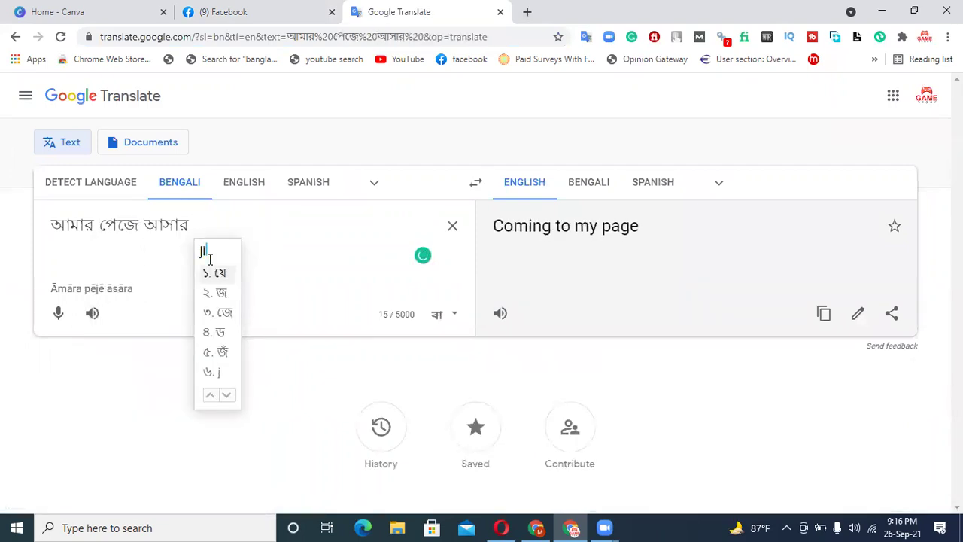
{"action": "key", "text": "BackSpace"}
{"action": "key", "text": "BackSpace"}
{"action": "key", "text": "BackSpace"}
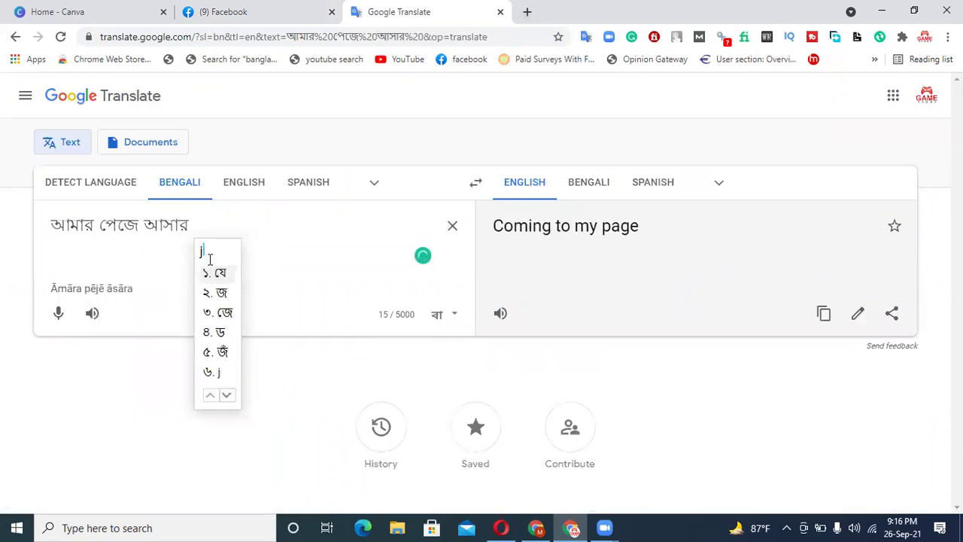
{"action": "type", "text": "onno apna"}
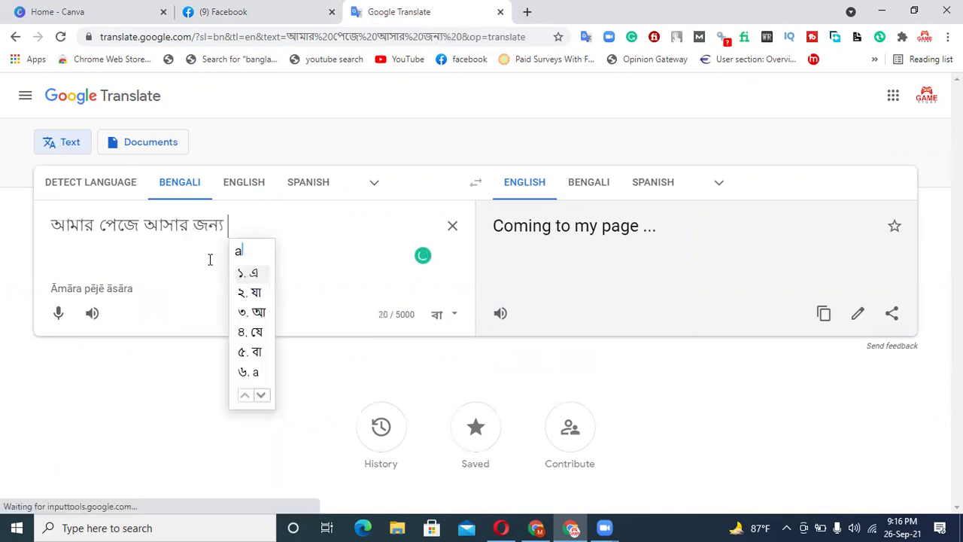
{"action": "type", "text": "ke dhonnoba"}
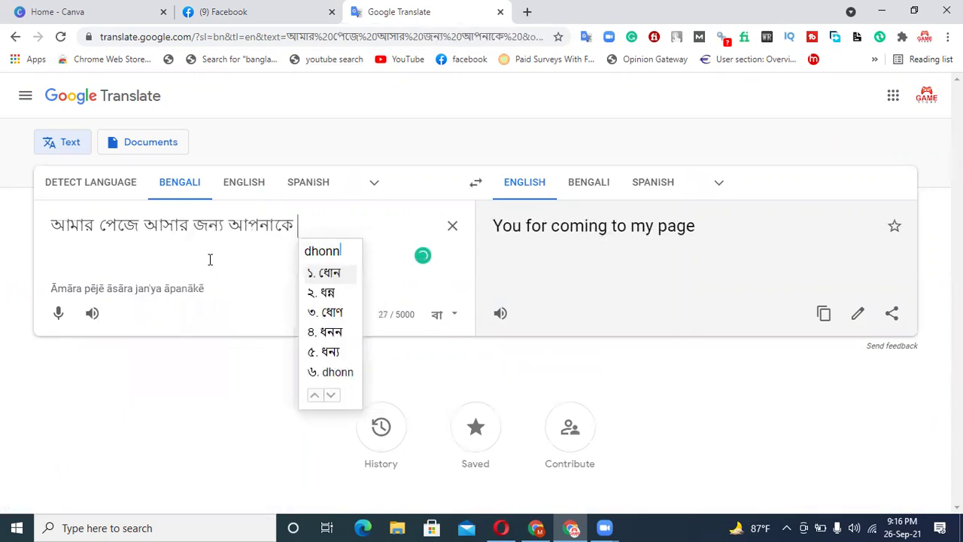
{"action": "type", "text": "d"}
- Continue the Bengali text saying the page offers any Amazon women's product, fixing the quality word
{"action": "type", "text": "। "}
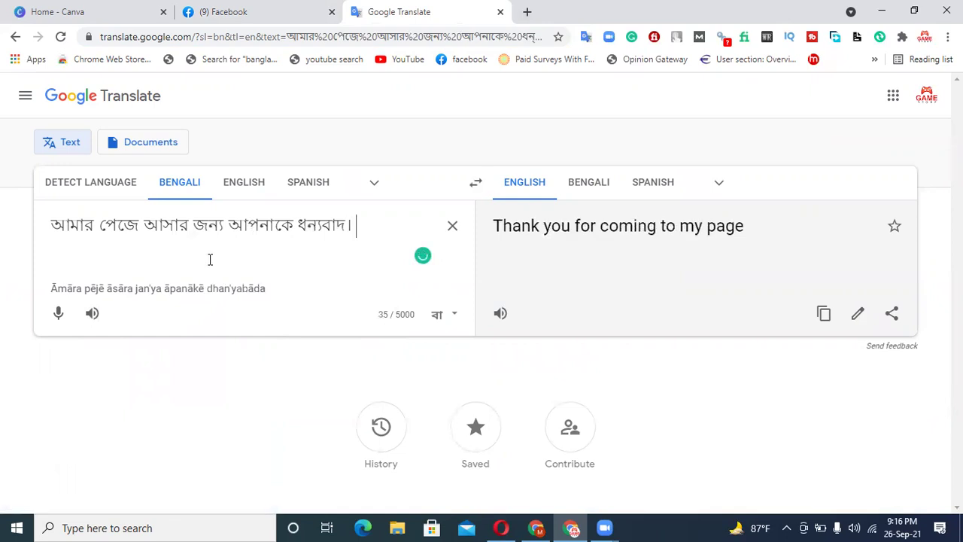
{"action": "type", "text": "ei pa"}
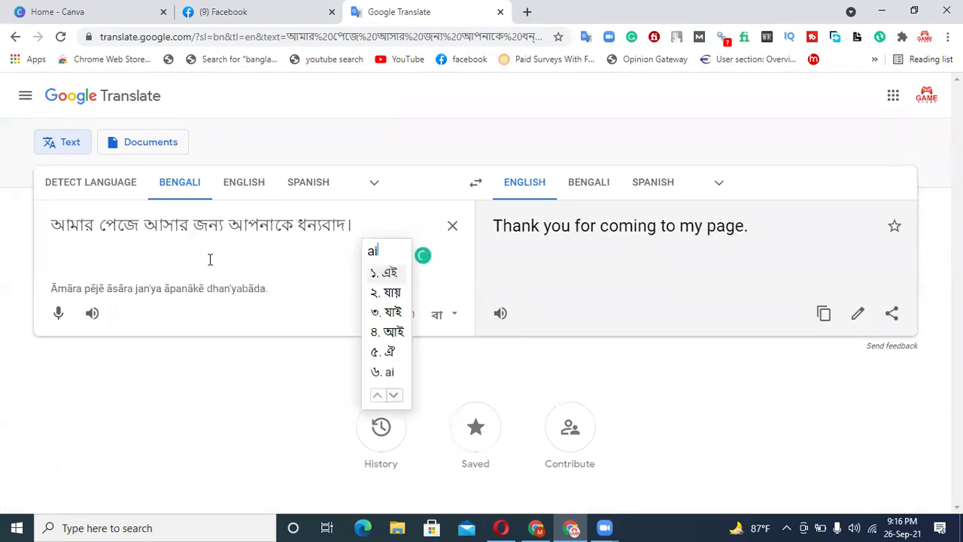
{"action": "type", "text": "ge"}
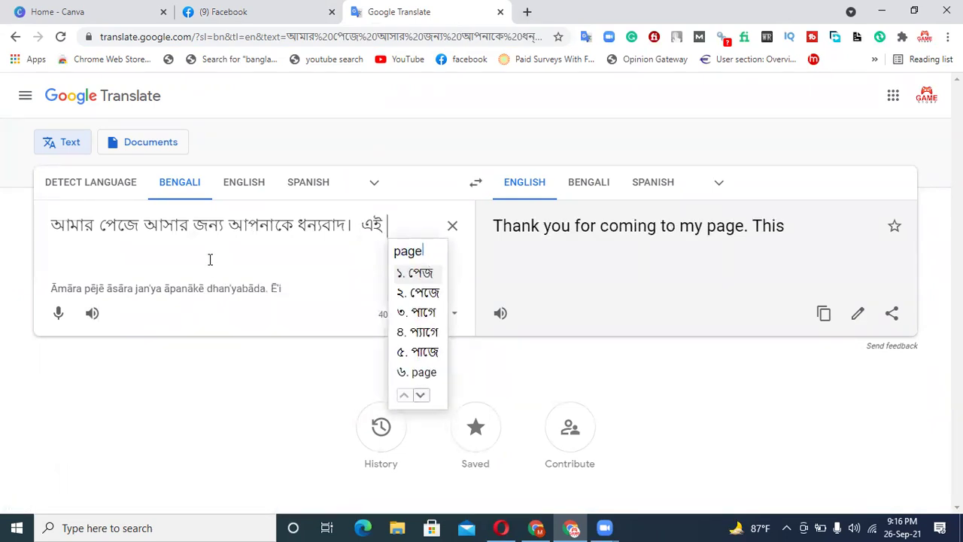
{"action": "type", "text": "er "}
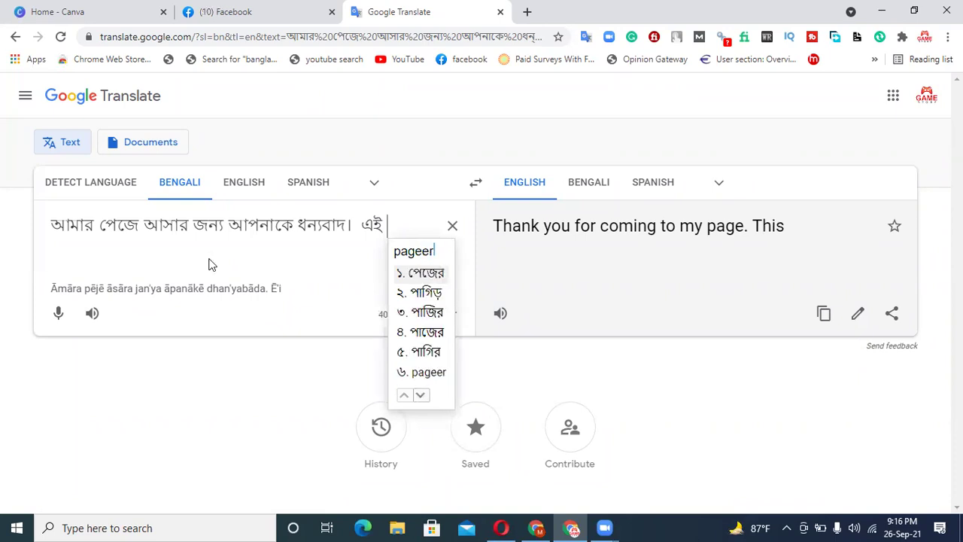
{"action": "type", "text": "vitor"}
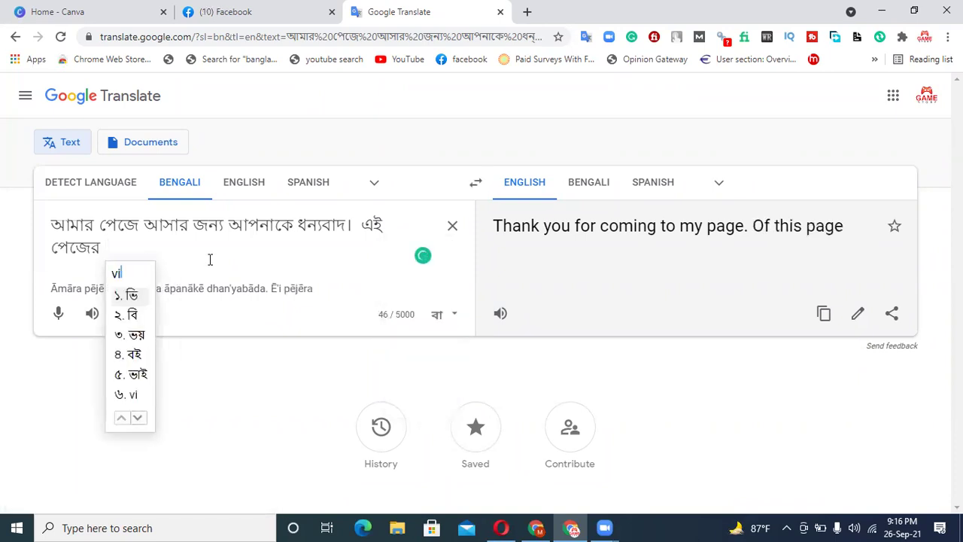
{"action": "type", "text": " apnar "}
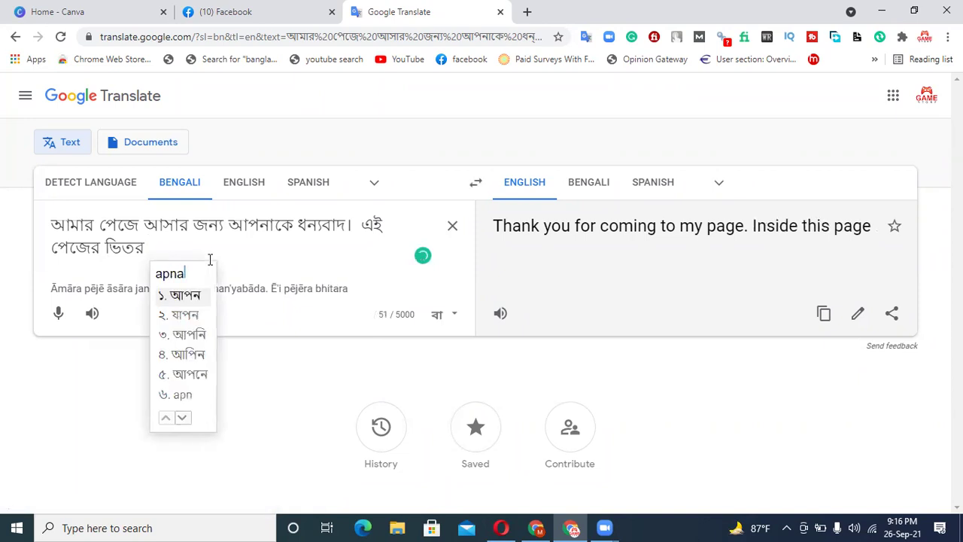
{"action": "type", "text": "amazon"}
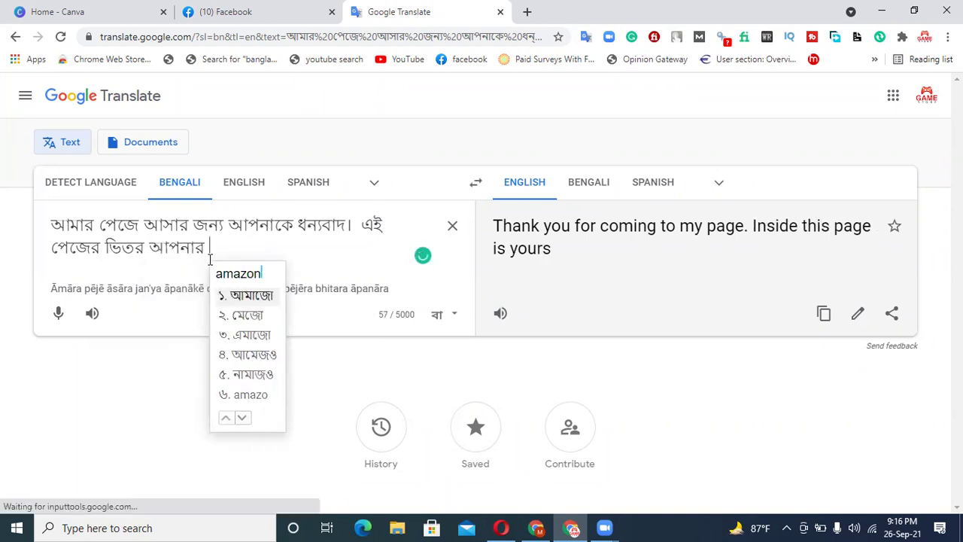
{"action": "type", "text": " er "}
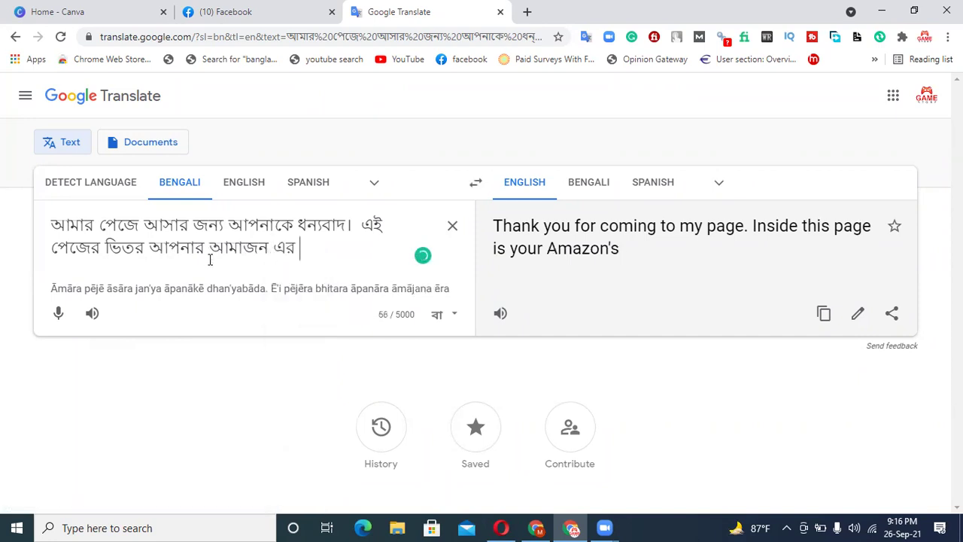
{"action": "type", "text": "mohilader "}
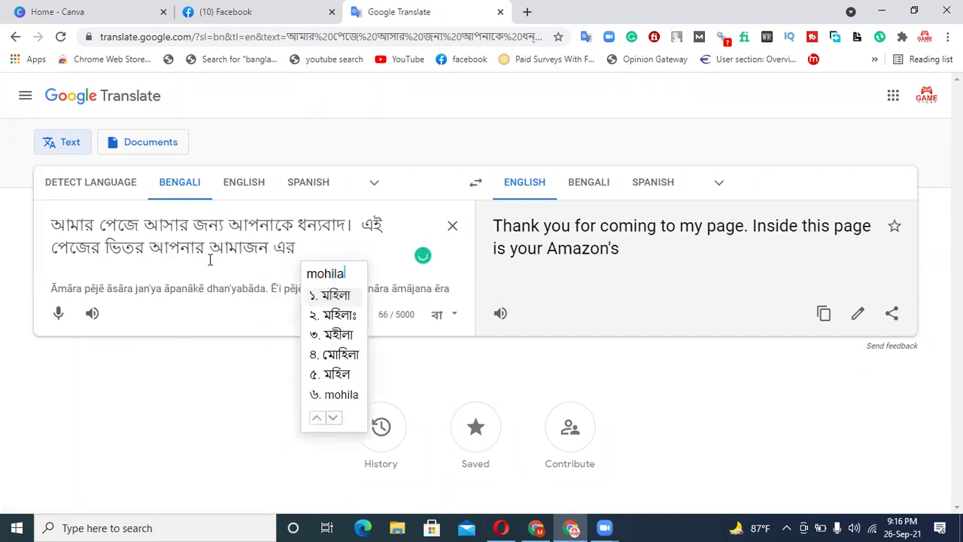
{"action": "type", "text": "jekuno"}
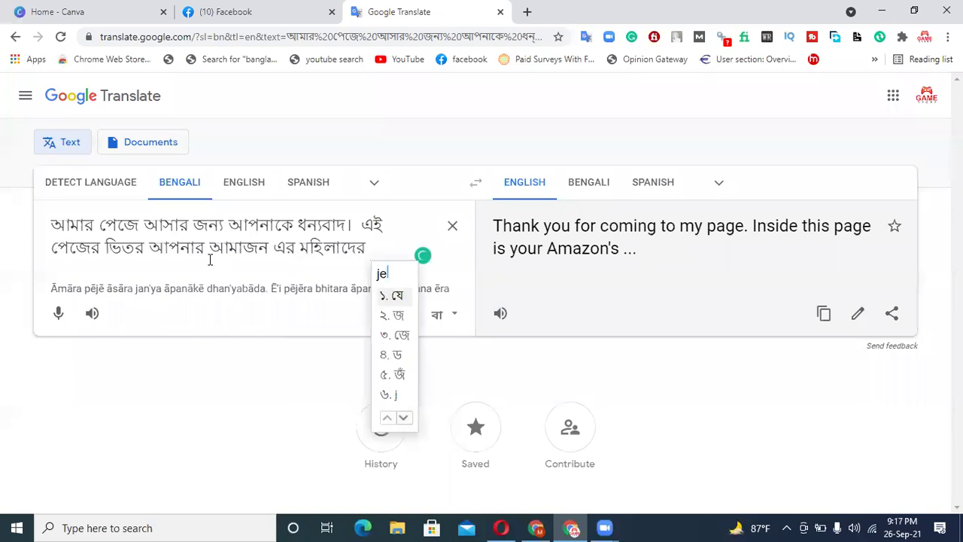
{"action": "type", "text": " produ"}
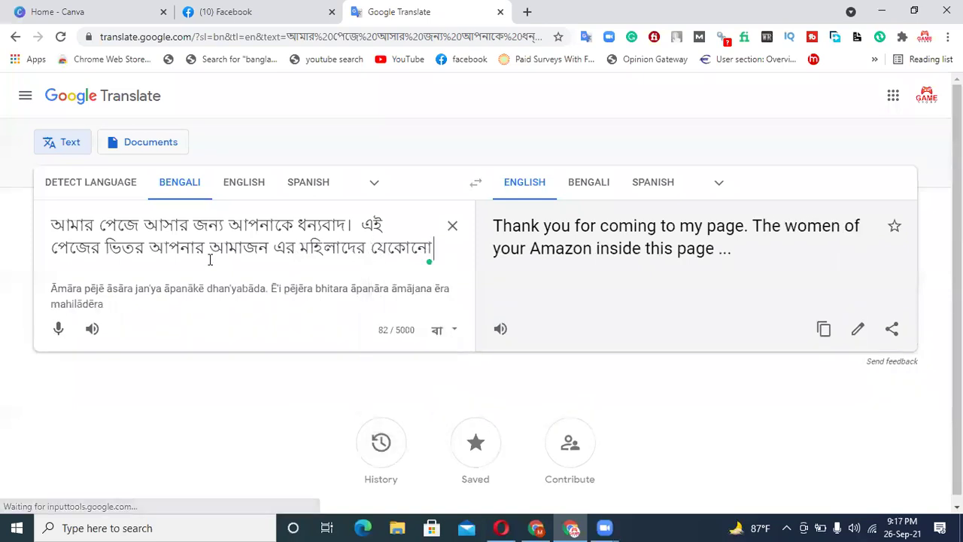
{"action": "type", "text": "ct"}
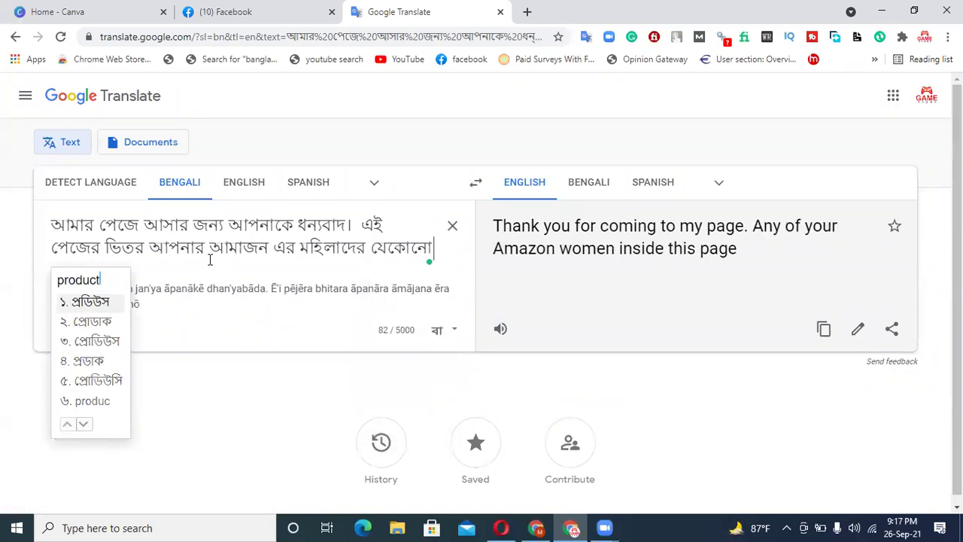
{"action": "type", "text": " paben."}
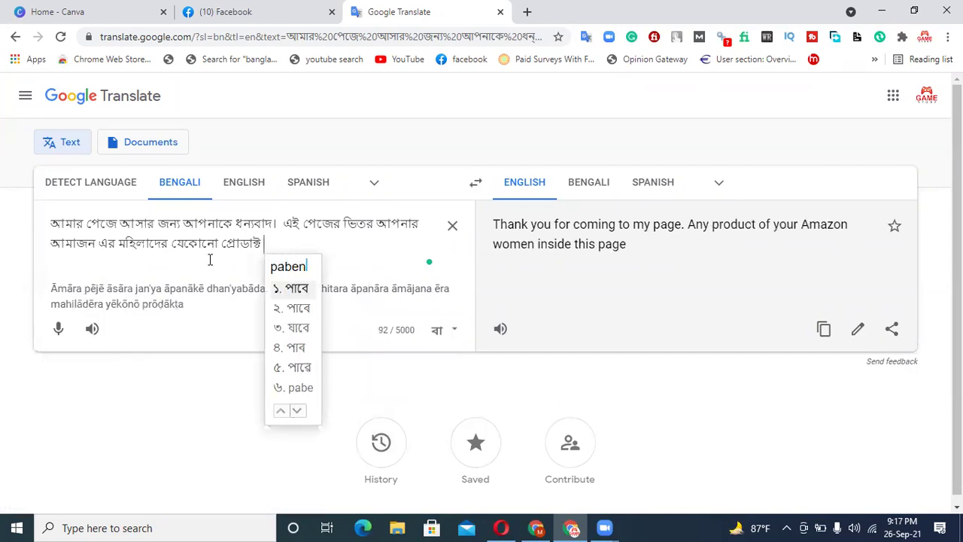
{"action": "type", "text": "  amade"}
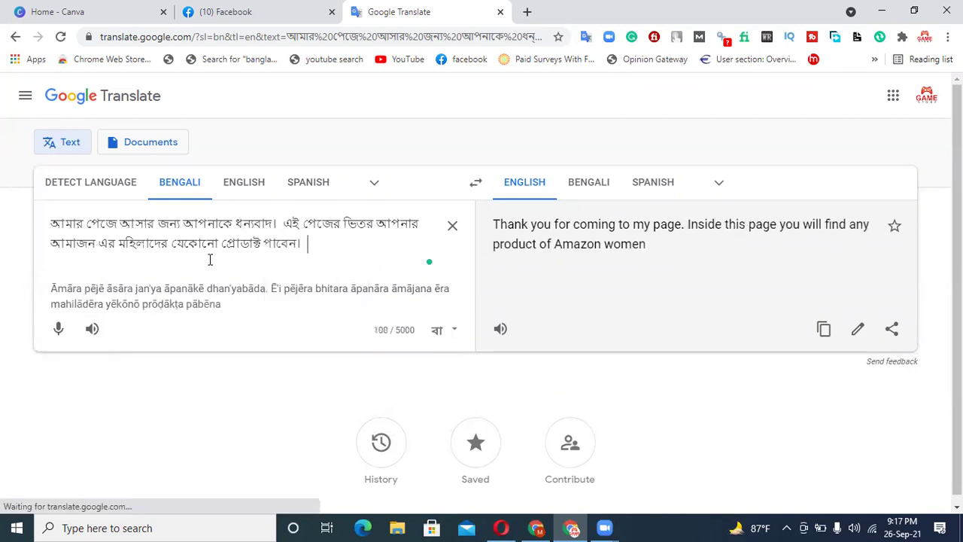
{"action": "type", "text": "r prod"}
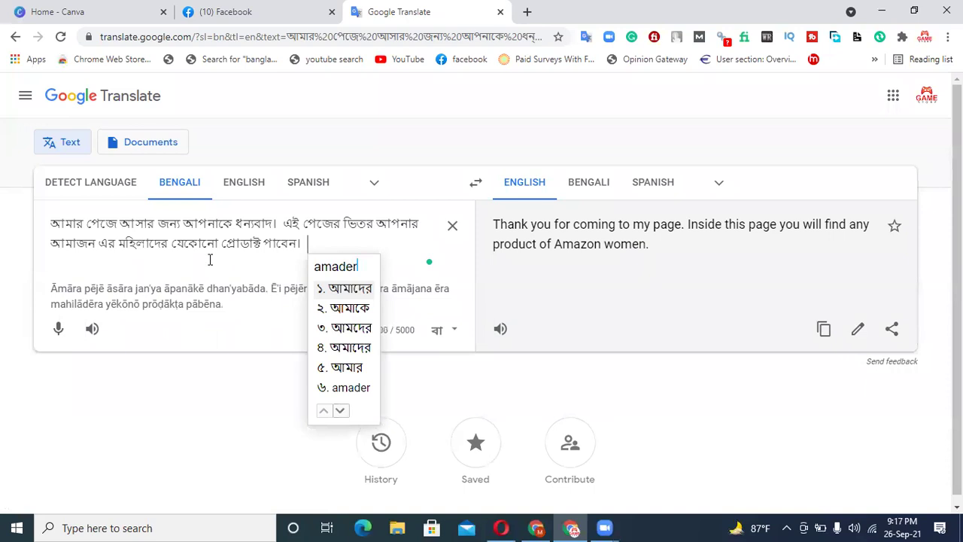
{"action": "type", "text": "uct "}
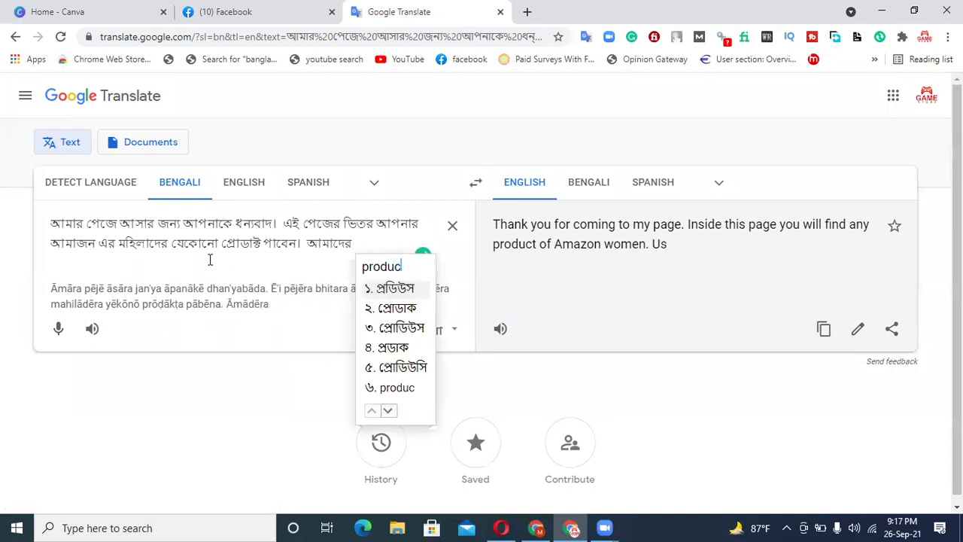
{"action": "type", "text": "qualit"}
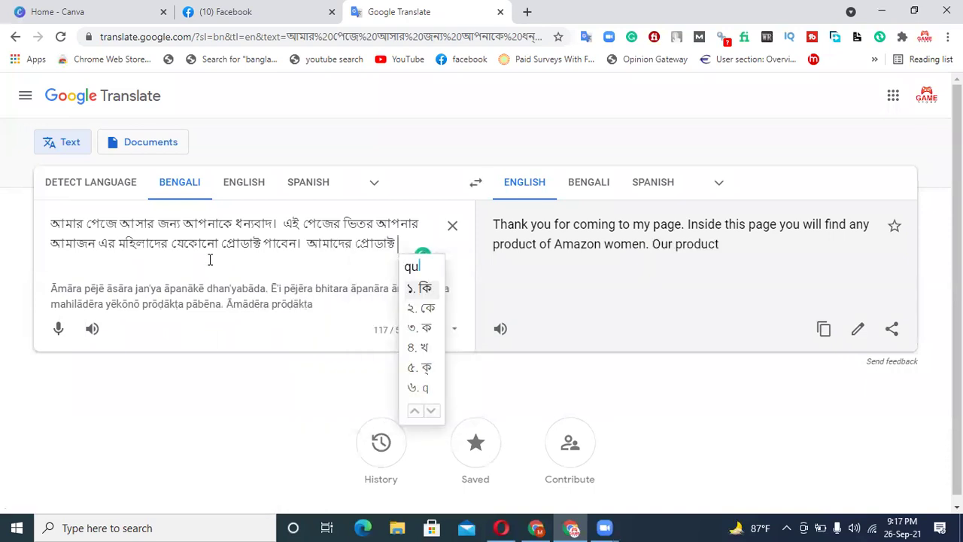
{"action": "type", "text": "y"}
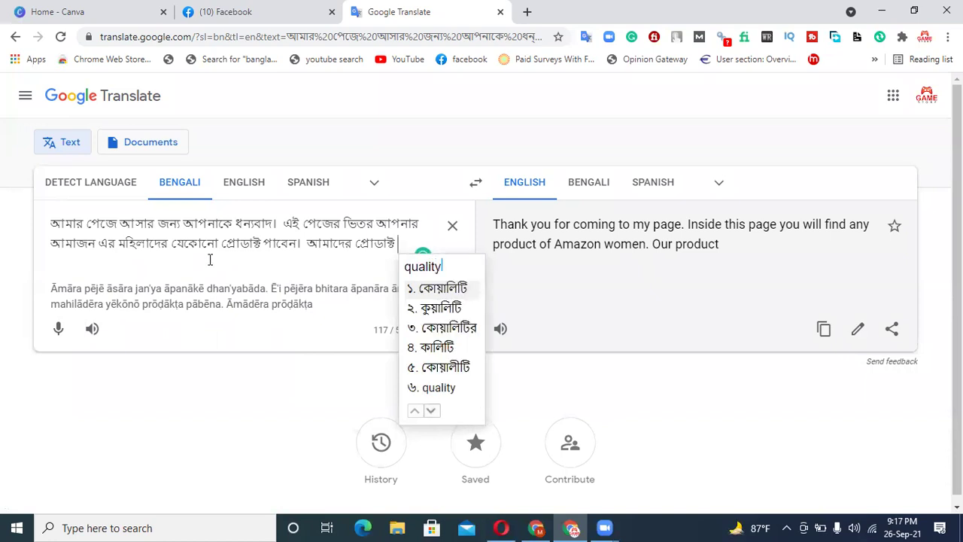
{"action": "key", "text": "Return"}
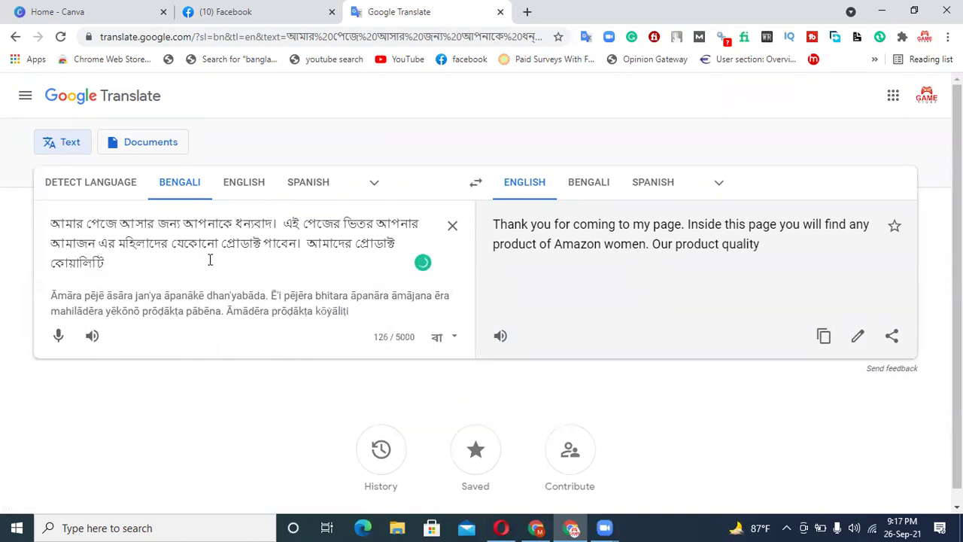
{"action": "type", "text": "r m"}
{"action": "key", "text": "BackSpace"}
{"action": "type", "text": "gub"}
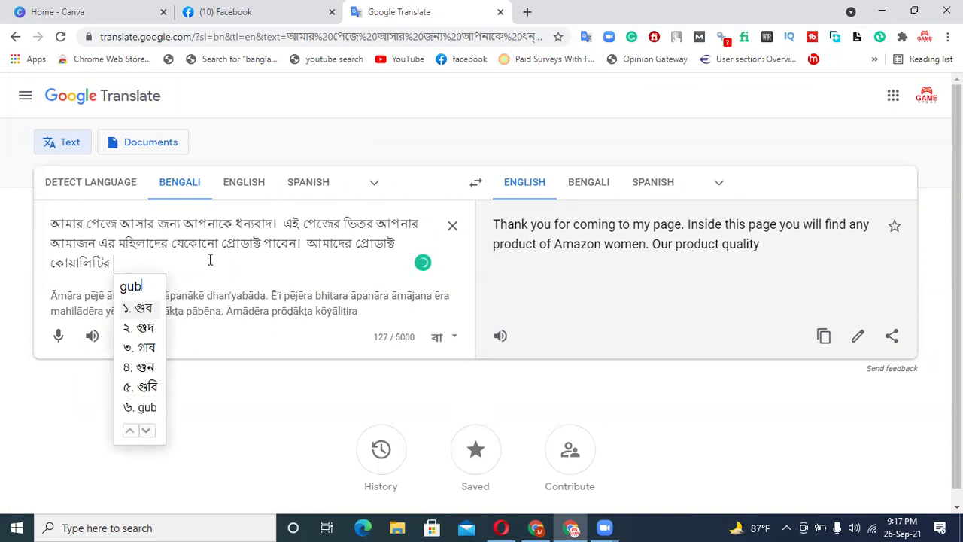
{"action": "key", "text": "BackSpace"}
{"action": "type", "text": "ngorto"}
{"action": "key", "text": "BackSpace"}
{"action": "type", "text": "to"}
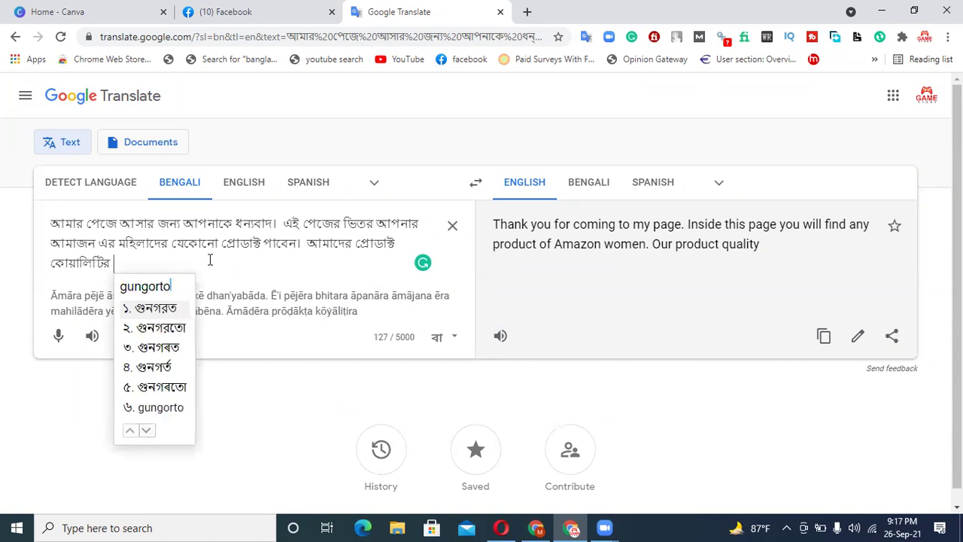
{"action": "key", "text": "BackSpace"}
{"action": "key", "text": "BackSpace"}
{"action": "key", "text": "BackSpace"}
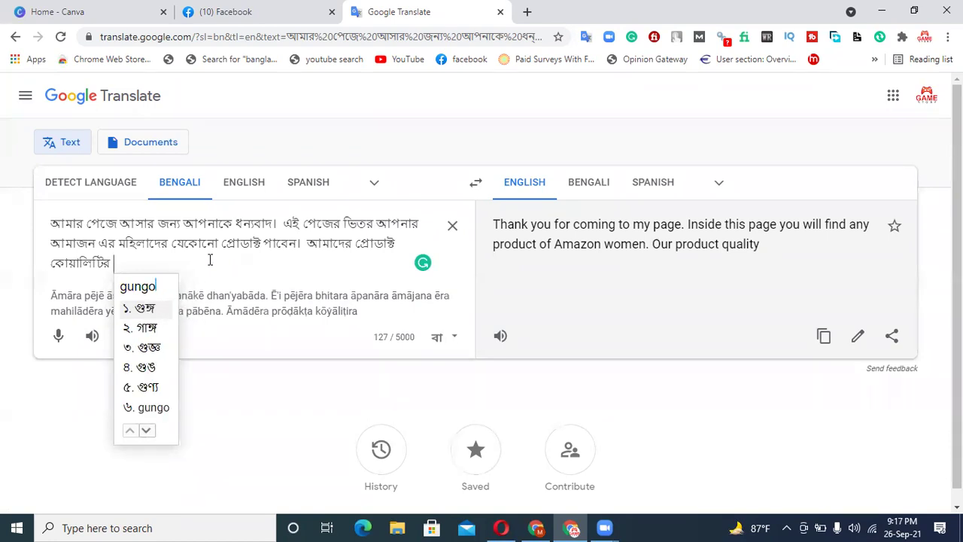
{"action": "type", "text": "to"}
{"action": "key", "text": "space"}
- Finish the message with 'man onek valo' and copy the English translation
{"action": "type", "text": "man"}
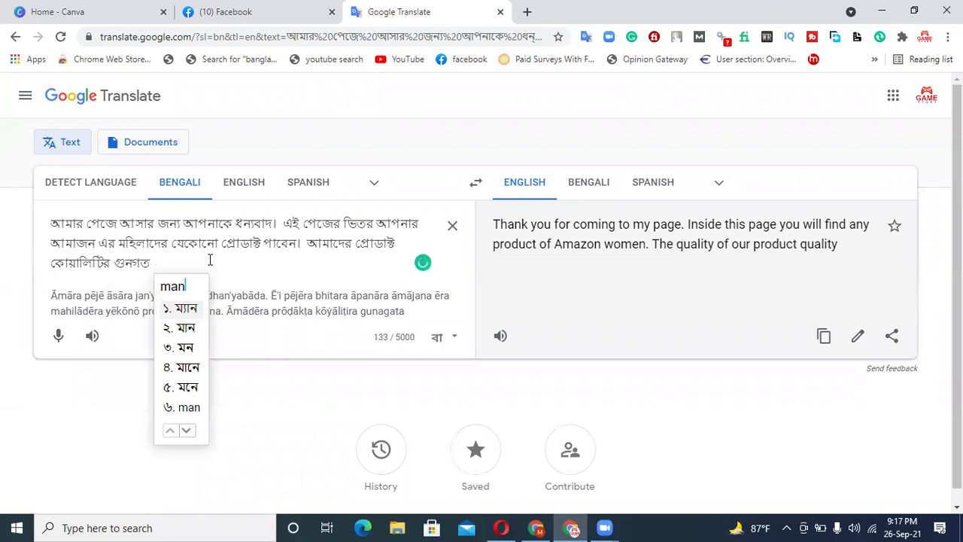
{"action": "key", "text": "Down"}
{"action": "key", "text": "space"}
{"action": "type", "text": "onek"}
{"action": "key", "text": "space"}
{"action": "type", "text": "va"}
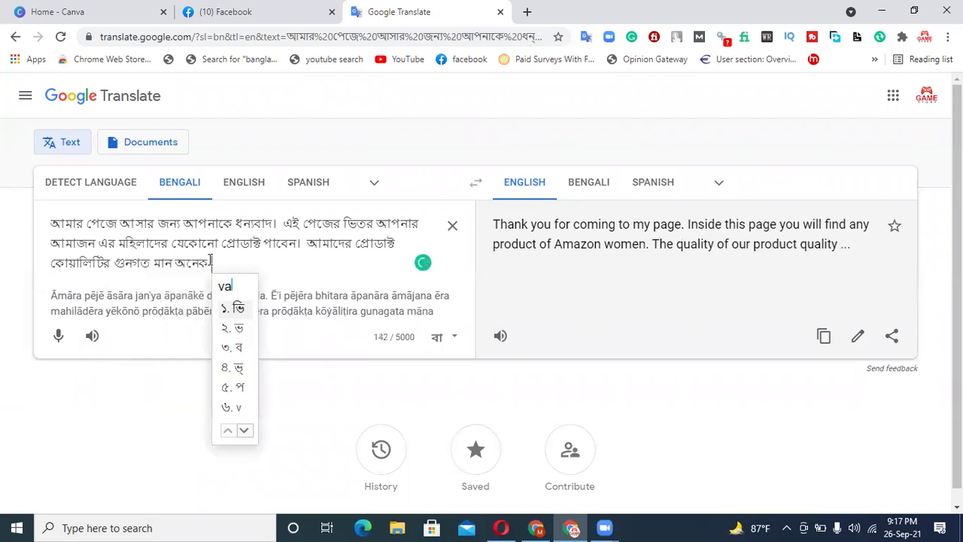
{"action": "type", "text": "lo."}
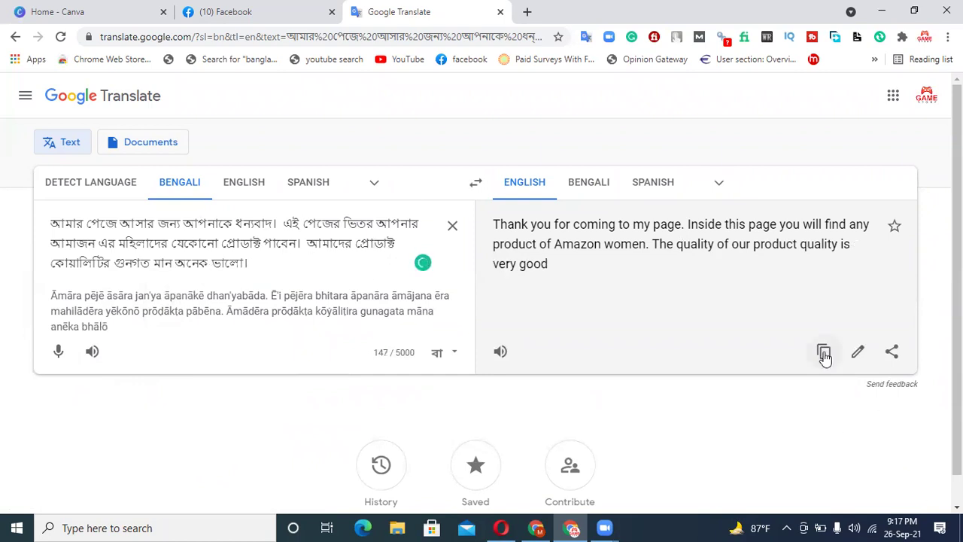
{"action": "left_click", "coordinate": [824, 353]}
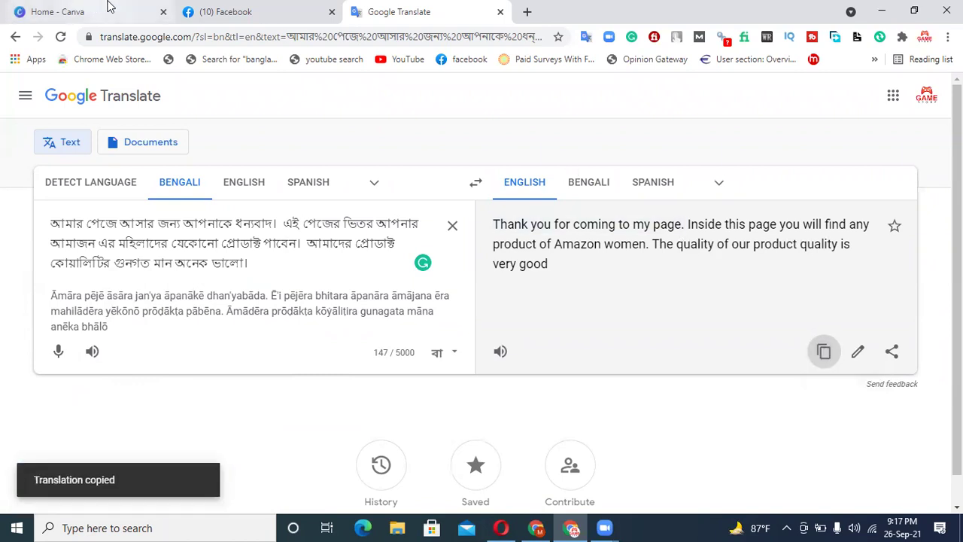
{"action": "left_click", "coordinate": [231, 13]}
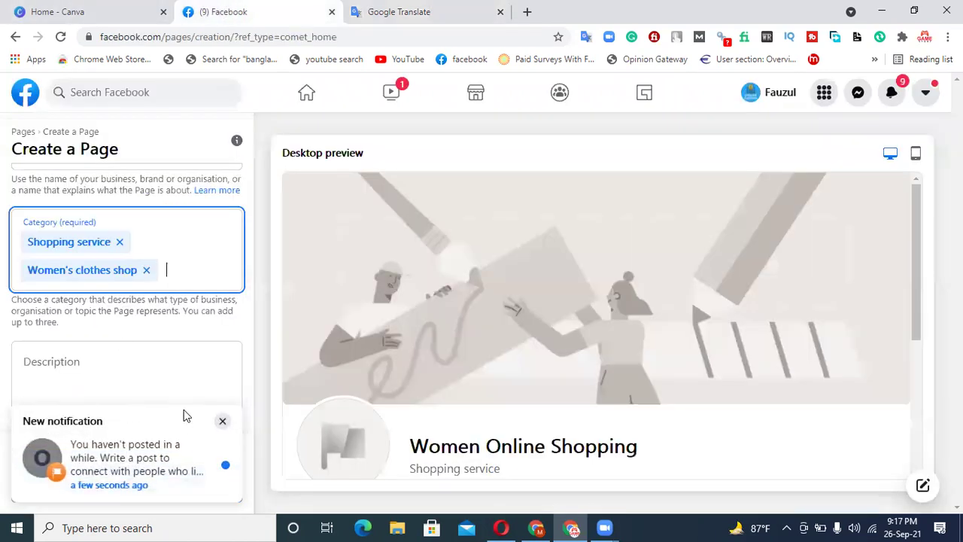
- Paste the translated English text as the Page description and accept the comma suggestion
{"action": "left_click", "coordinate": [222, 420]}
{"action": "left_click", "coordinate": [130, 389]}
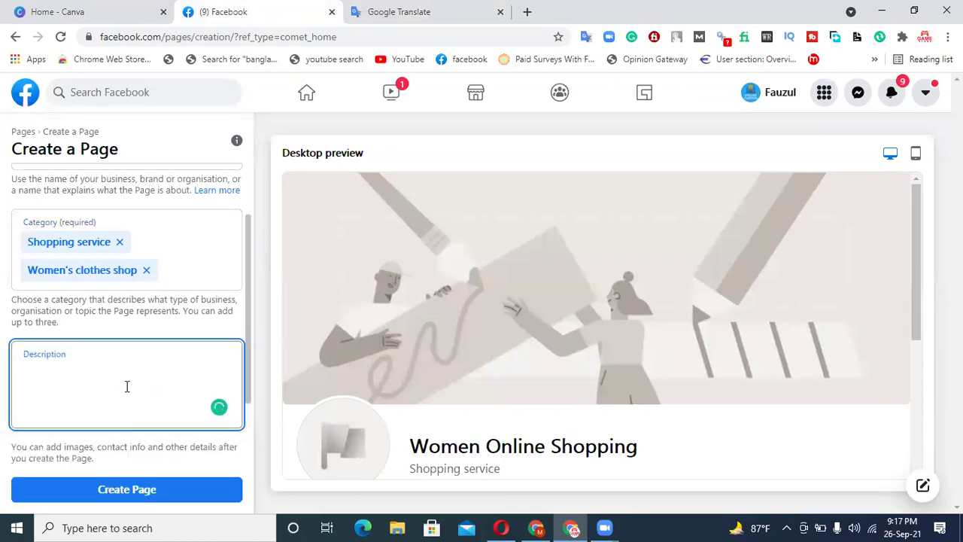
{"action": "key", "text": "ctrl+v"}
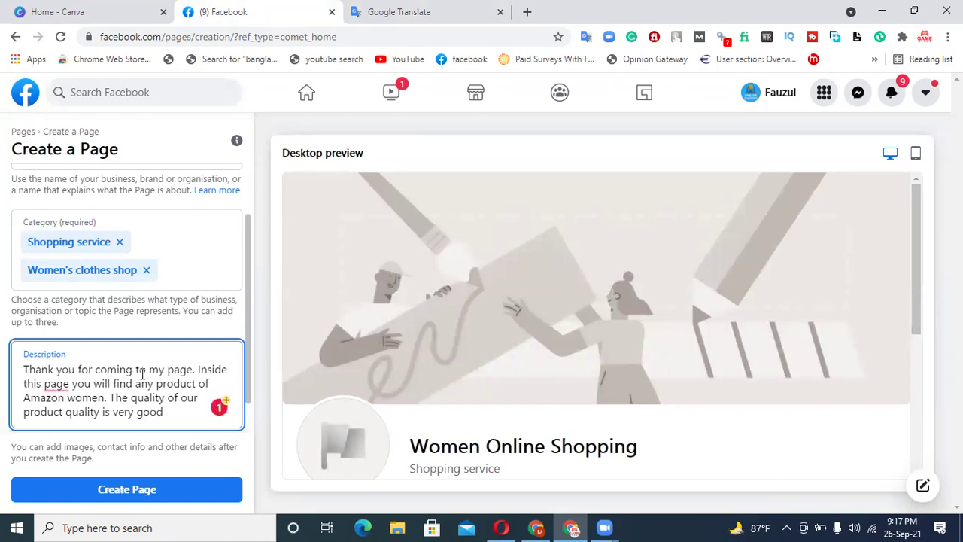
{"action": "mouse_move", "coordinate": [65, 389]}
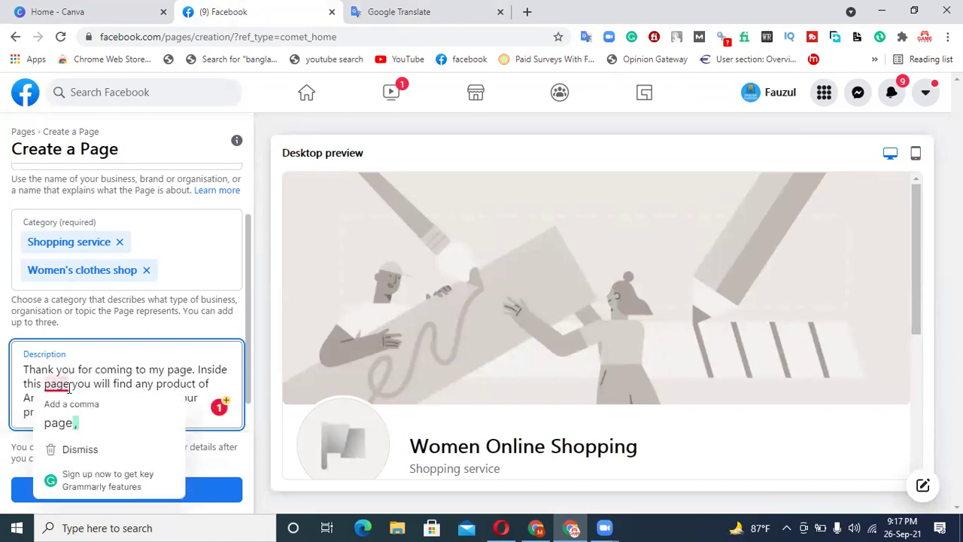
{"action": "left_click", "coordinate": [65, 428]}
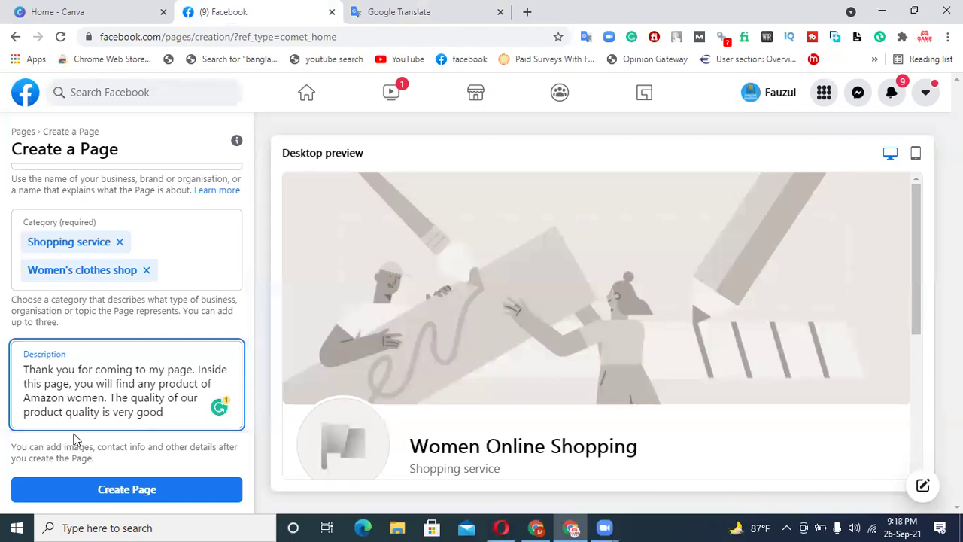
- Create the Women Online Shopping Page with the entered details
{"action": "left_click", "coordinate": [141, 407]}
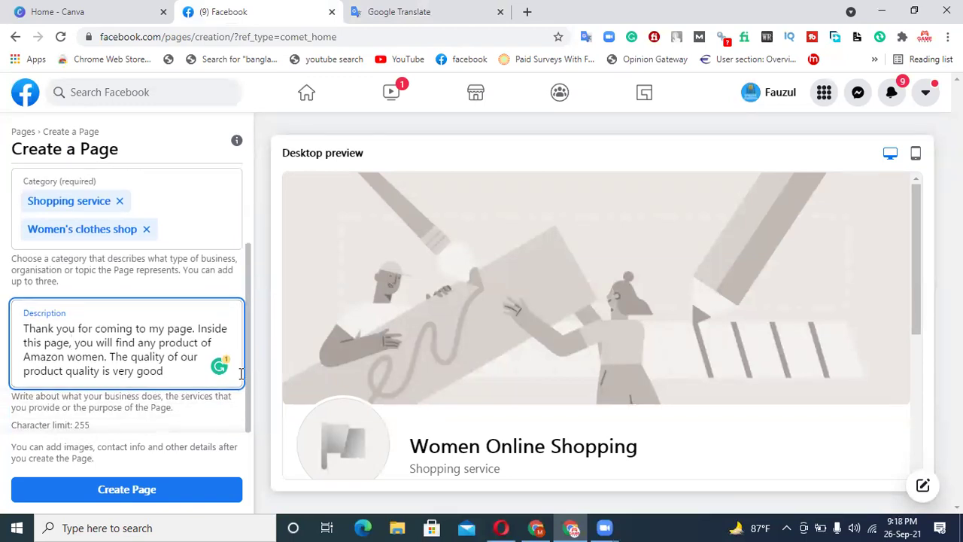
{"action": "scroll", "coordinate": [93, 354], "scroll_direction": "up", "scroll_amount": 3}
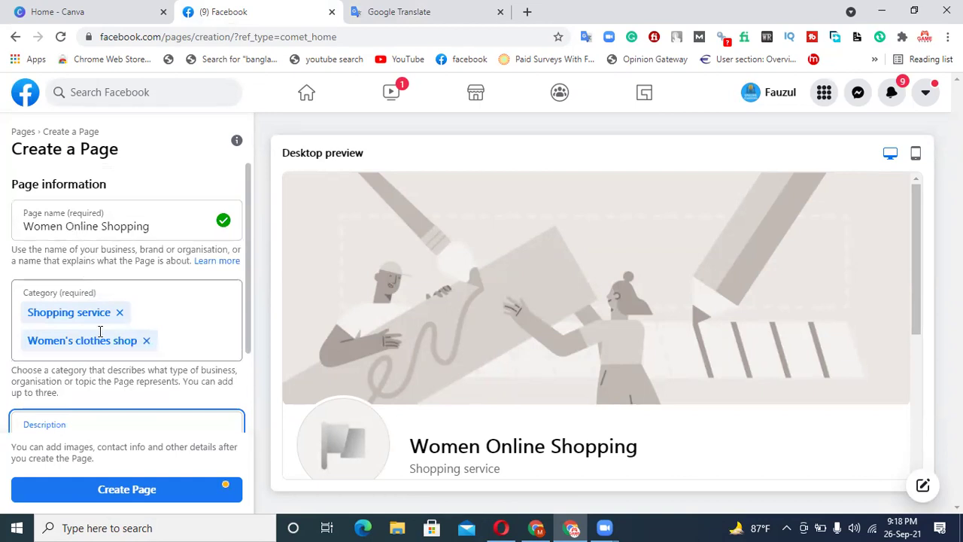
{"action": "scroll", "coordinate": [123, 338], "scroll_direction": "down", "scroll_amount": 3}
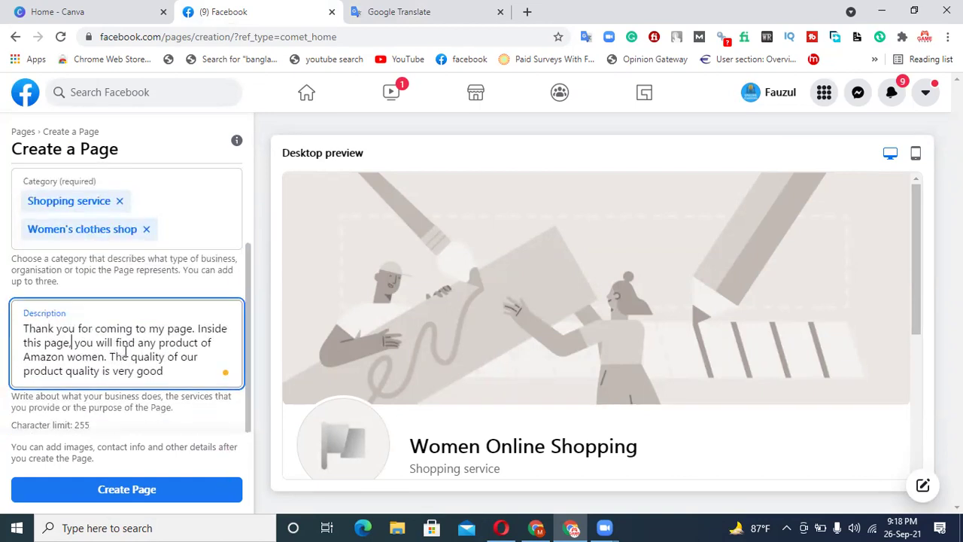
{"action": "left_click", "coordinate": [125, 494]}
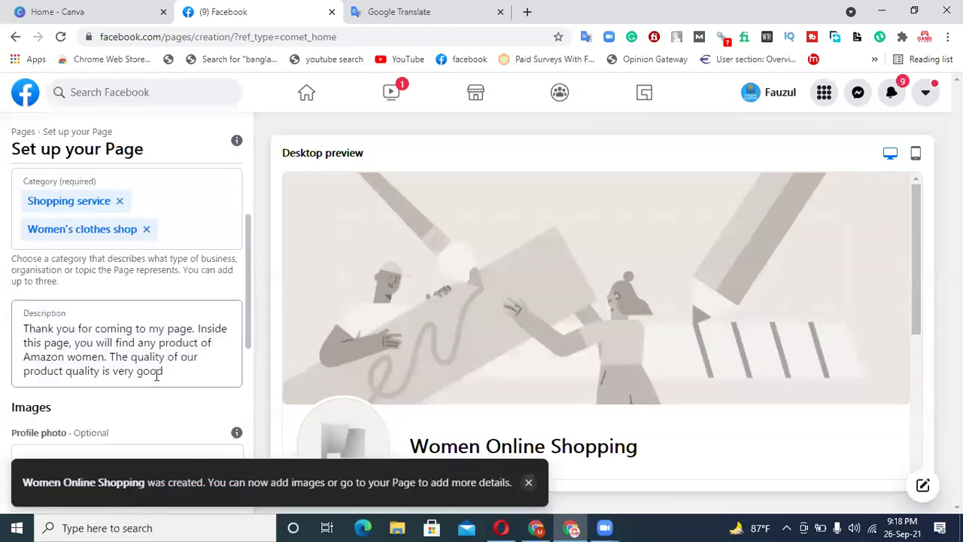
- Scroll through Set up your Page and check the Profile photo size tip
{"action": "scroll", "coordinate": [166, 353], "scroll_direction": "down", "scroll_amount": 2}
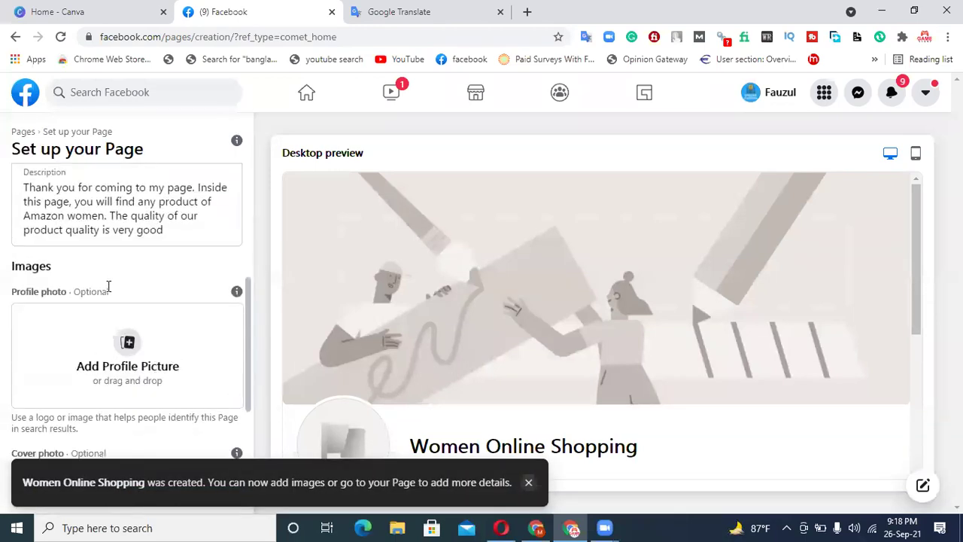
{"action": "scroll", "coordinate": [93, 430], "scroll_direction": "down", "scroll_amount": 2}
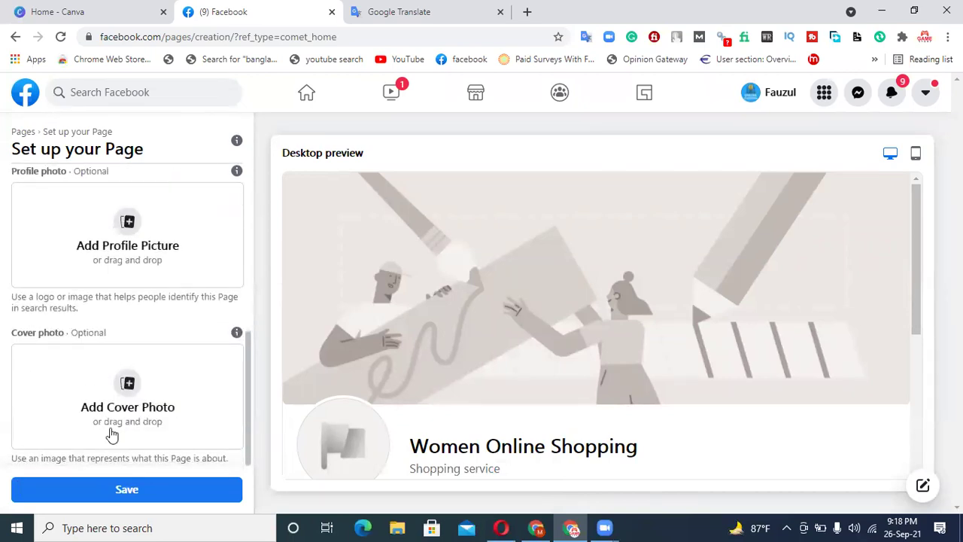
{"action": "scroll", "coordinate": [127, 436], "scroll_direction": "up", "scroll_amount": 2}
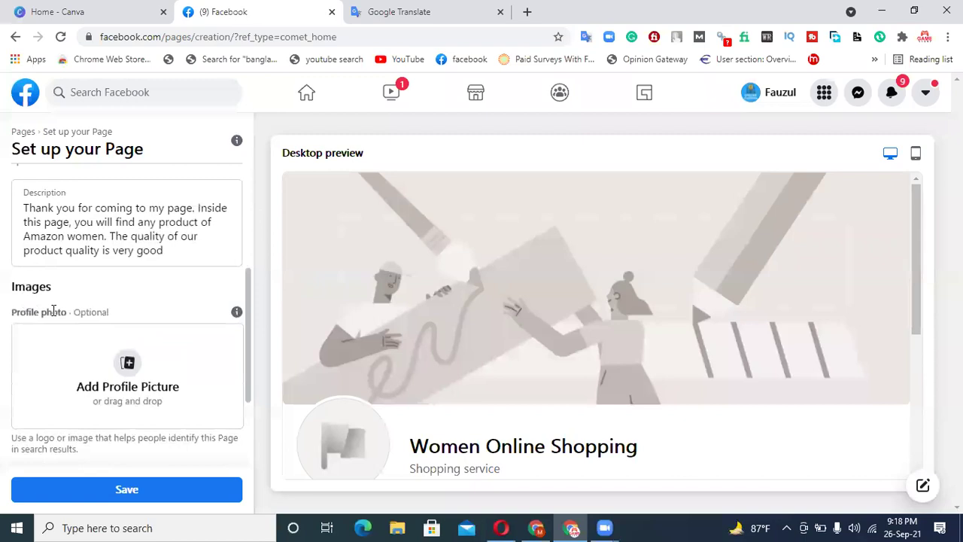
{"action": "scroll", "coordinate": [149, 351], "scroll_direction": "down", "scroll_amount": 2}
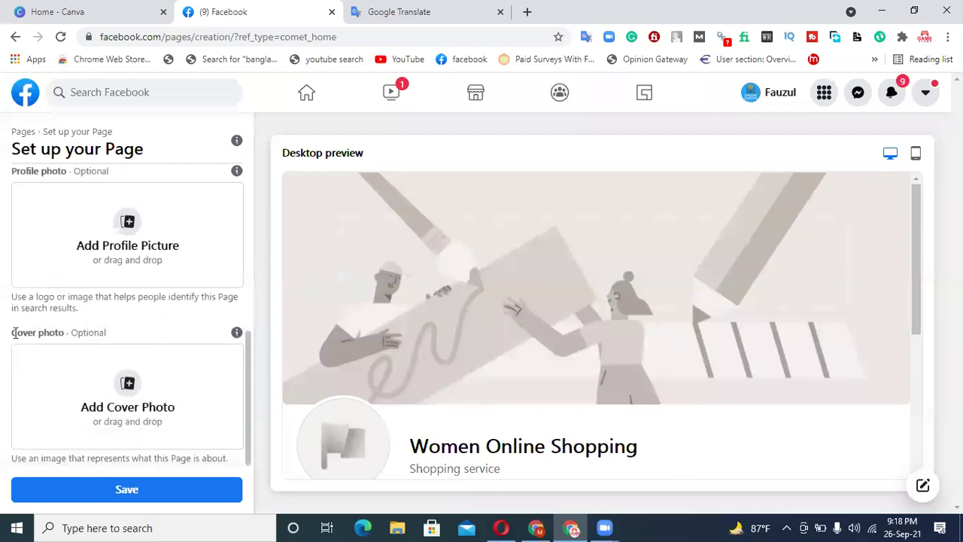
{"action": "scroll", "coordinate": [92, 334], "scroll_direction": "up", "scroll_amount": 2}
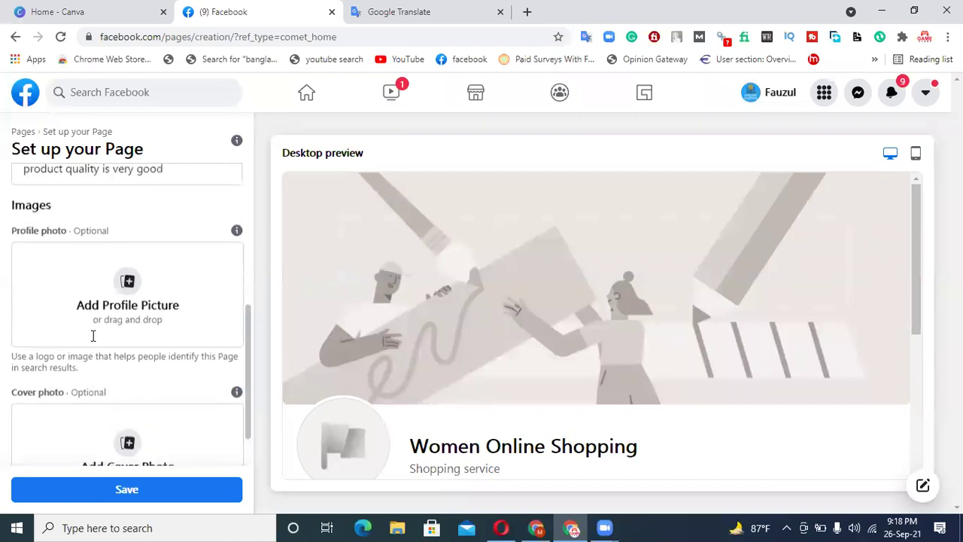
{"action": "scroll", "coordinate": [447, 395], "scroll_direction": "down", "scroll_amount": 2}
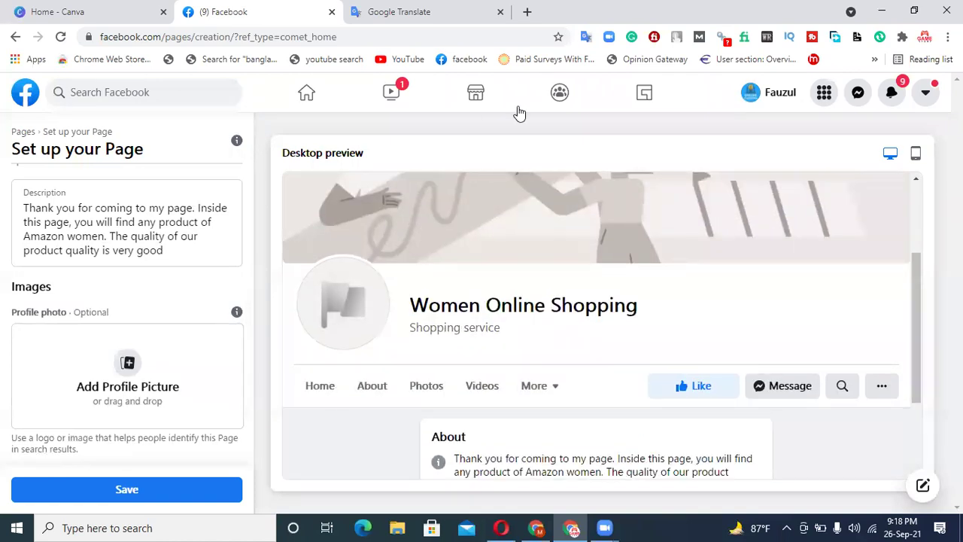
{"action": "scroll", "coordinate": [117, 331], "scroll_direction": "up", "scroll_amount": 3}
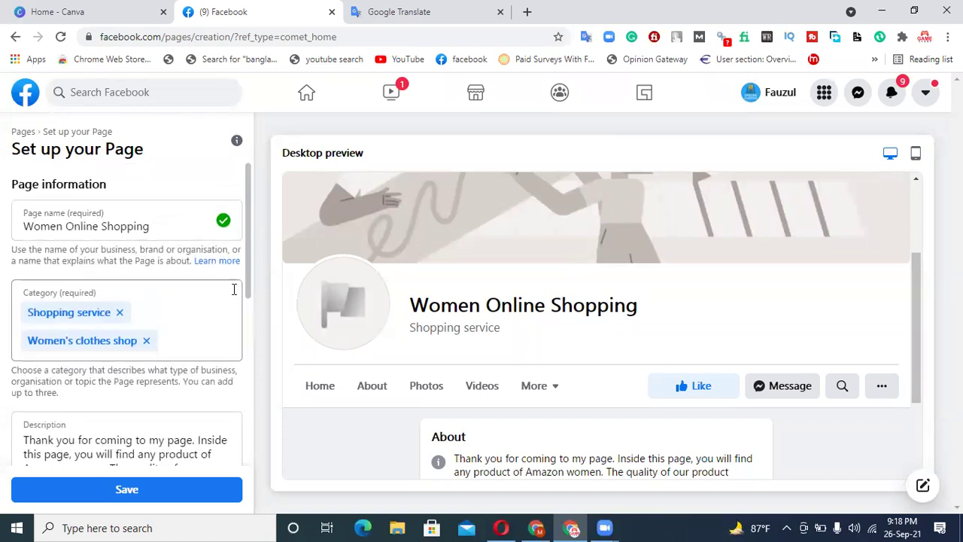
{"action": "scroll", "coordinate": [128, 331], "scroll_direction": "down", "scroll_amount": 2}
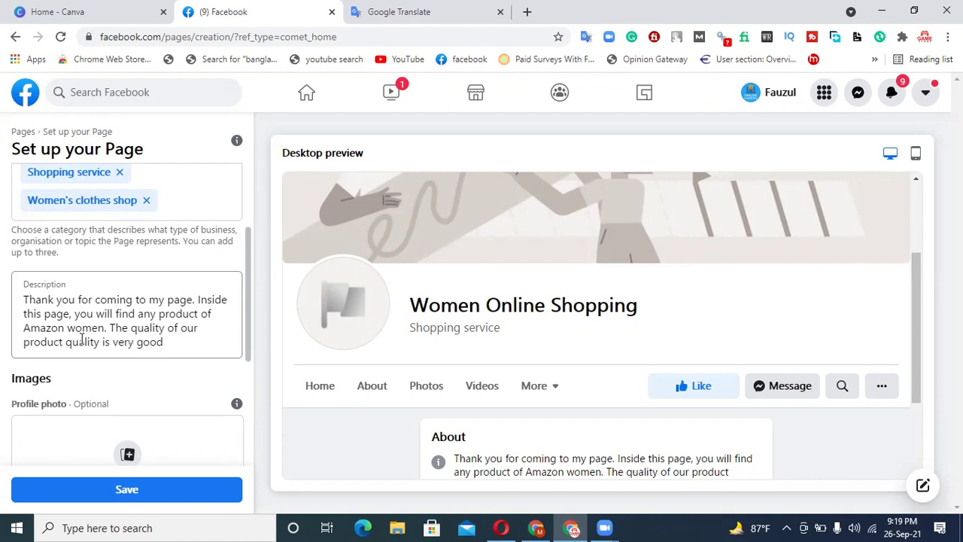
{"action": "scroll", "coordinate": [81, 338], "scroll_direction": "down", "scroll_amount": 2}
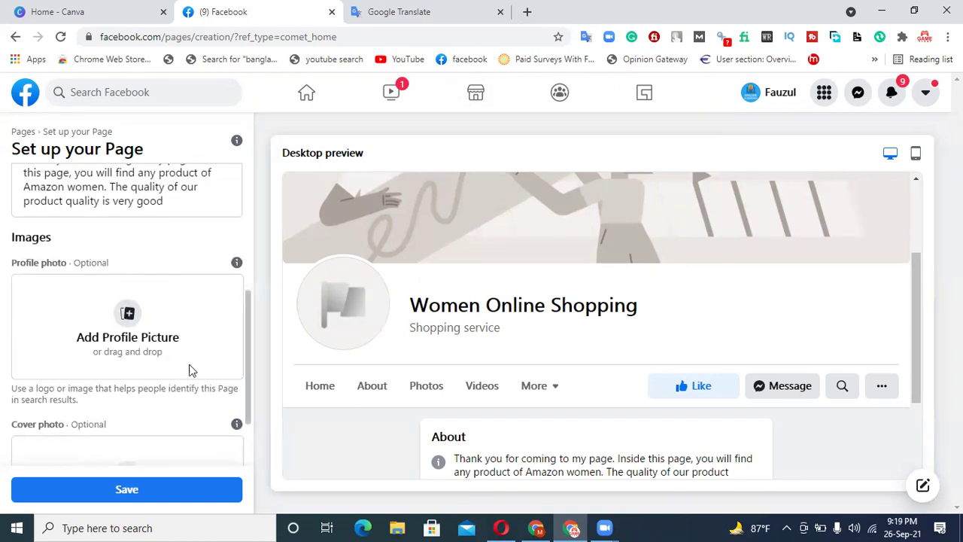
{"action": "mouse_move", "coordinate": [238, 264]}
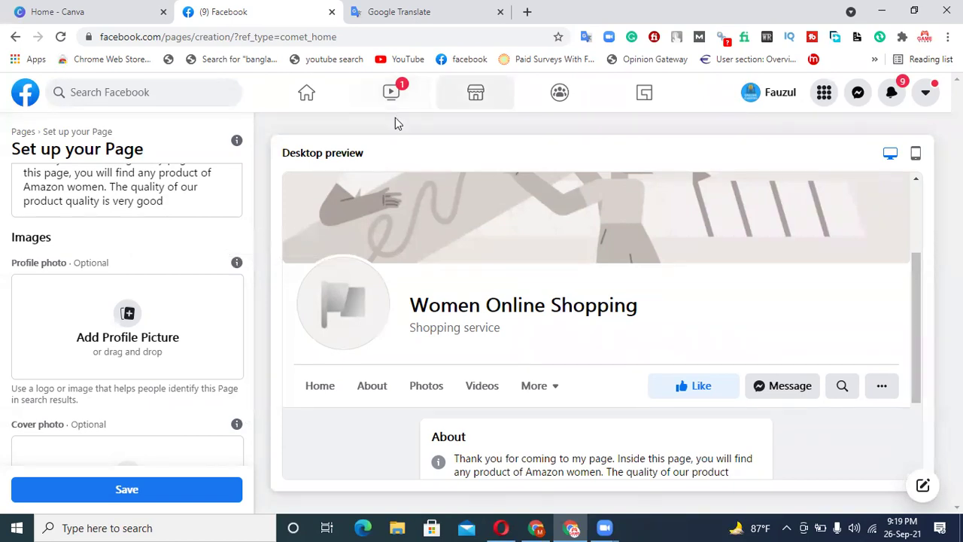
- Search Google Images for 'amazon logo png'
{"action": "left_click", "coordinate": [526, 11]}
{"action": "type", "text": "goo"}
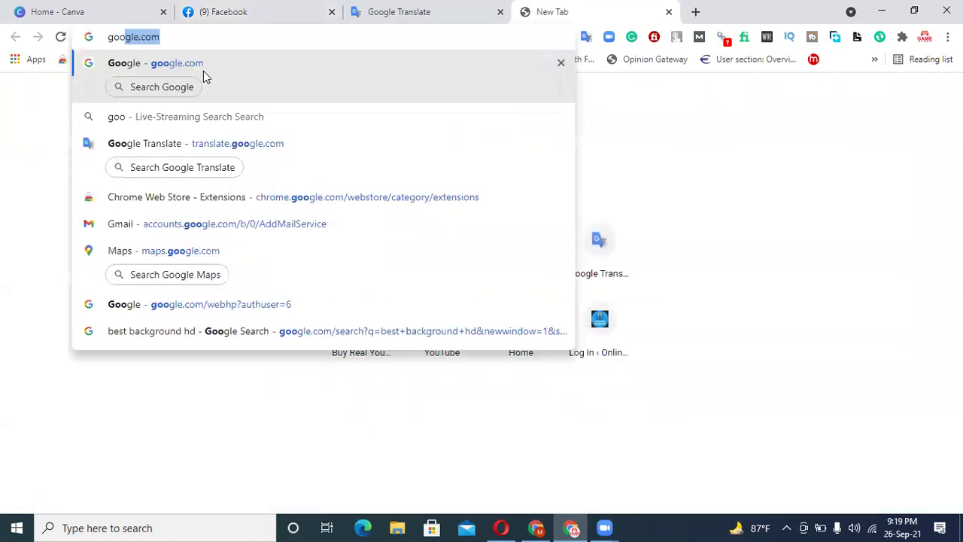
{"action": "left_click", "coordinate": [203, 70]}
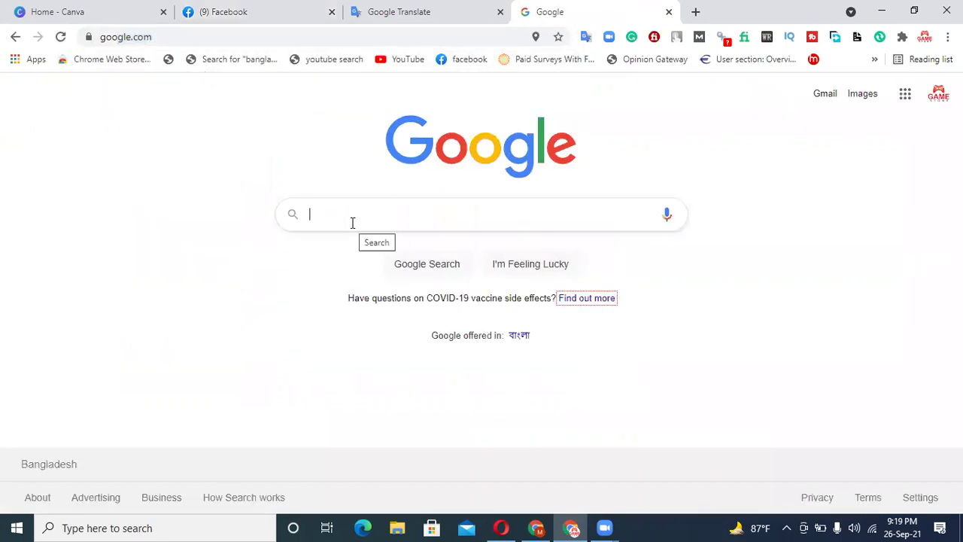
{"action": "type", "text": "amazon"}
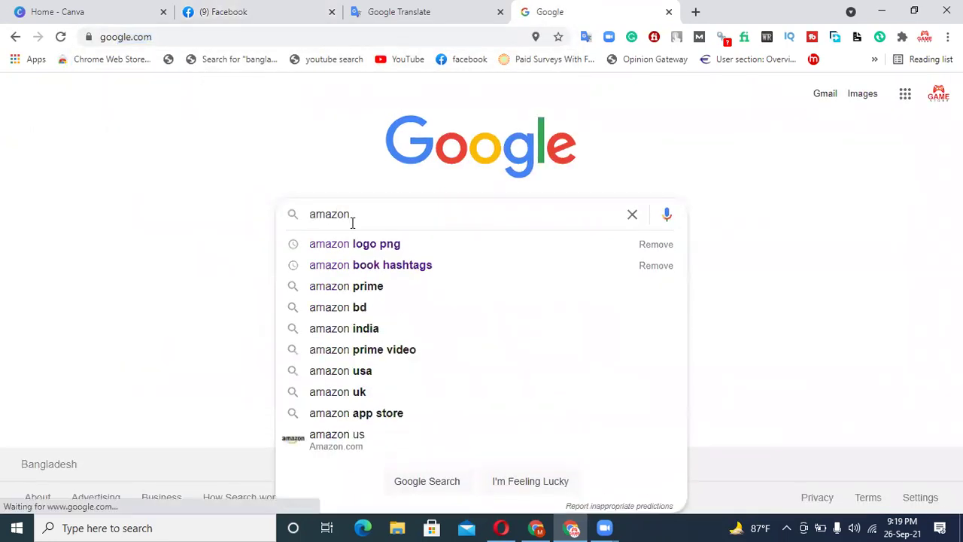
{"action": "left_click", "coordinate": [366, 245]}
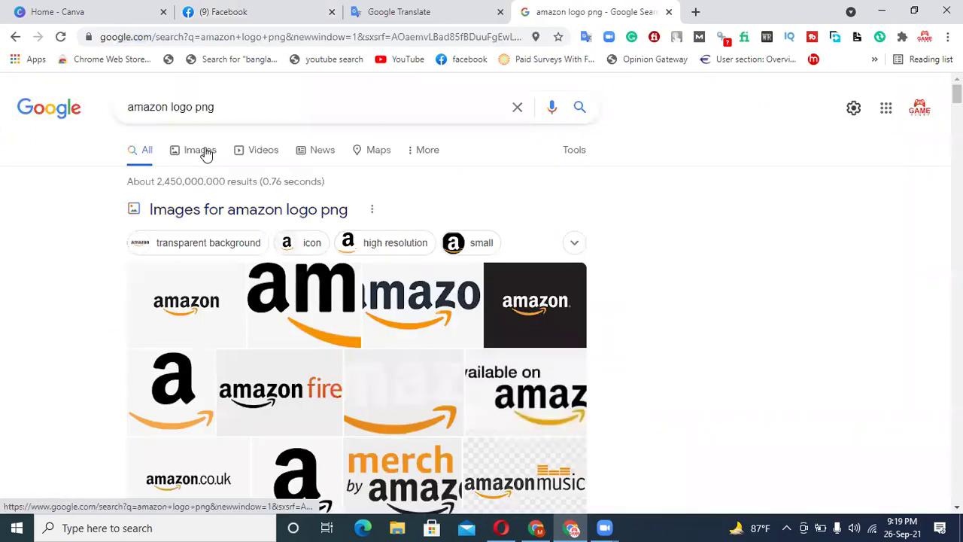
{"action": "left_click", "coordinate": [205, 151]}
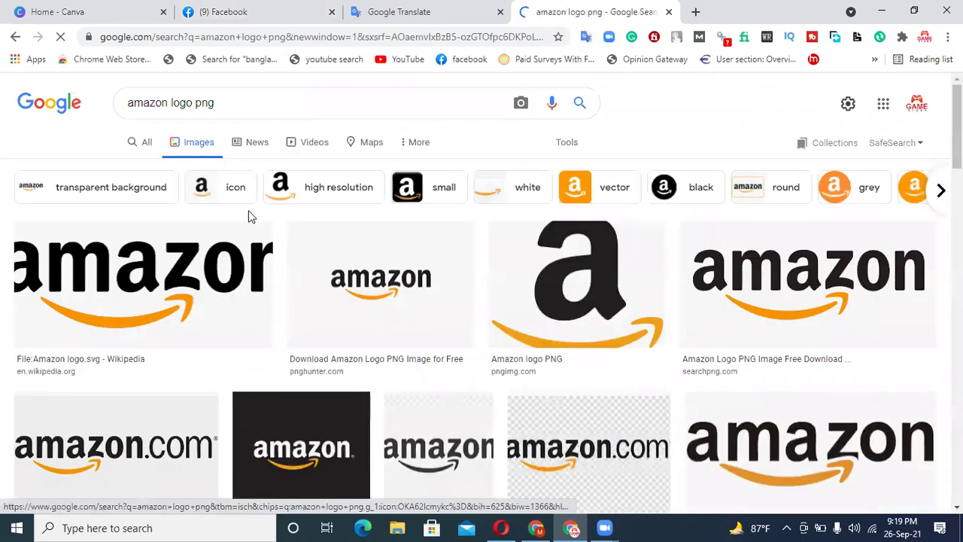
- Open the Amazon logo in its own tab and save it as amazon_PNG5.png
{"action": "left_click", "coordinate": [611, 299]}
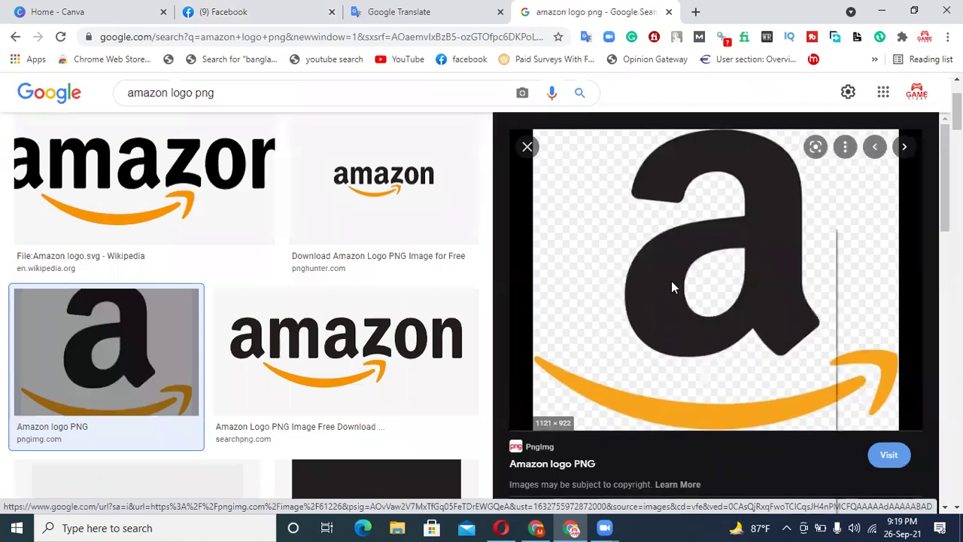
{"action": "right_click", "coordinate": [674, 288]}
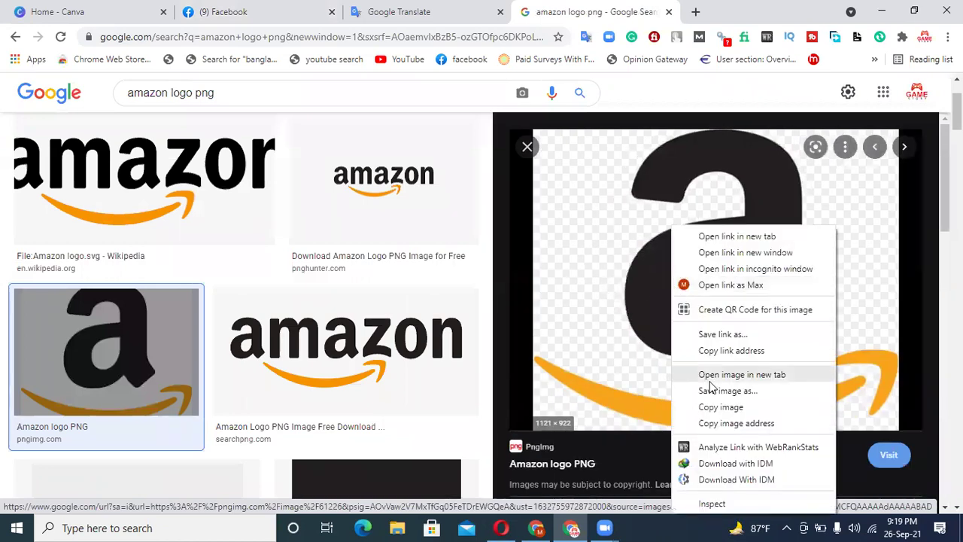
{"action": "left_click", "coordinate": [722, 375]}
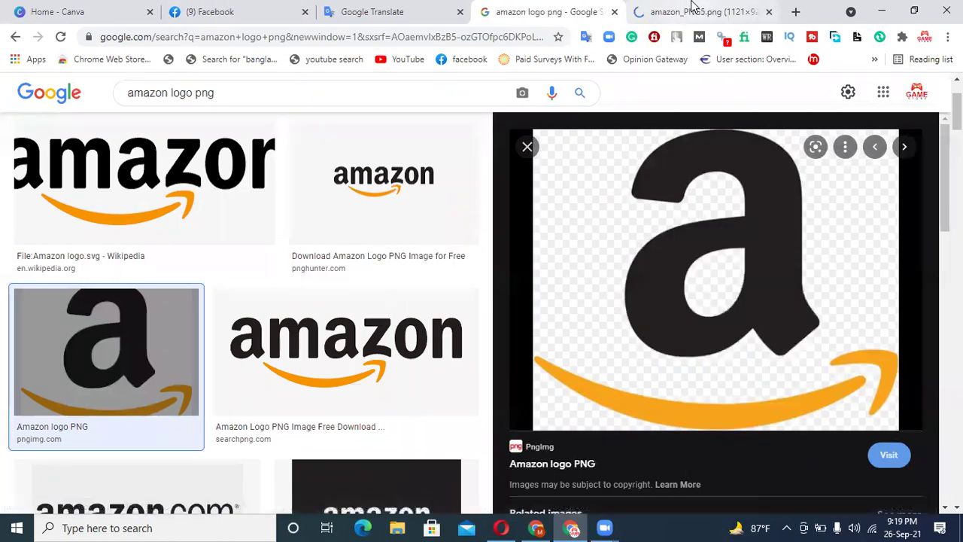
{"action": "left_click", "coordinate": [689, 12]}
{"action": "right_click", "coordinate": [575, 245]}
{"action": "left_click", "coordinate": [594, 282]}
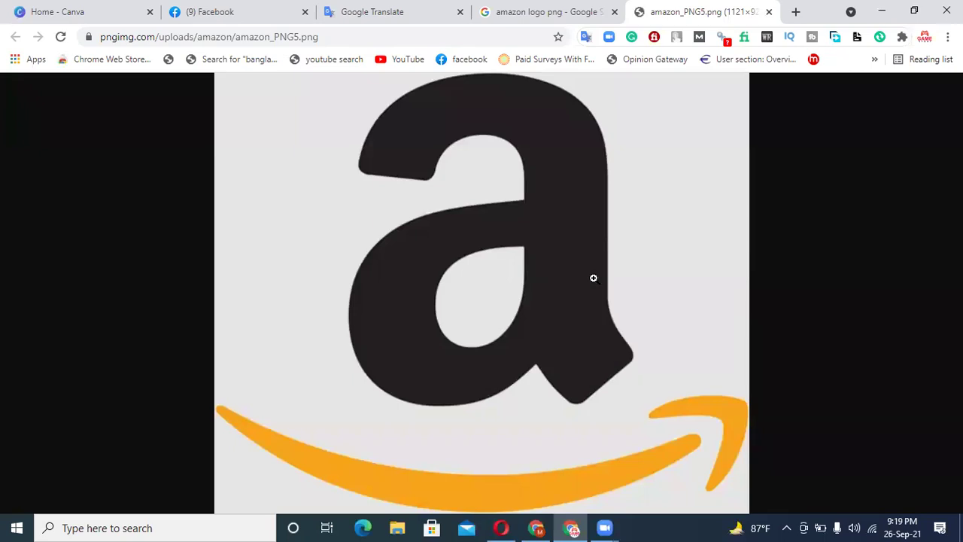
{"action": "right_click", "coordinate": [593, 213]}
{"action": "left_click", "coordinate": [619, 261]}
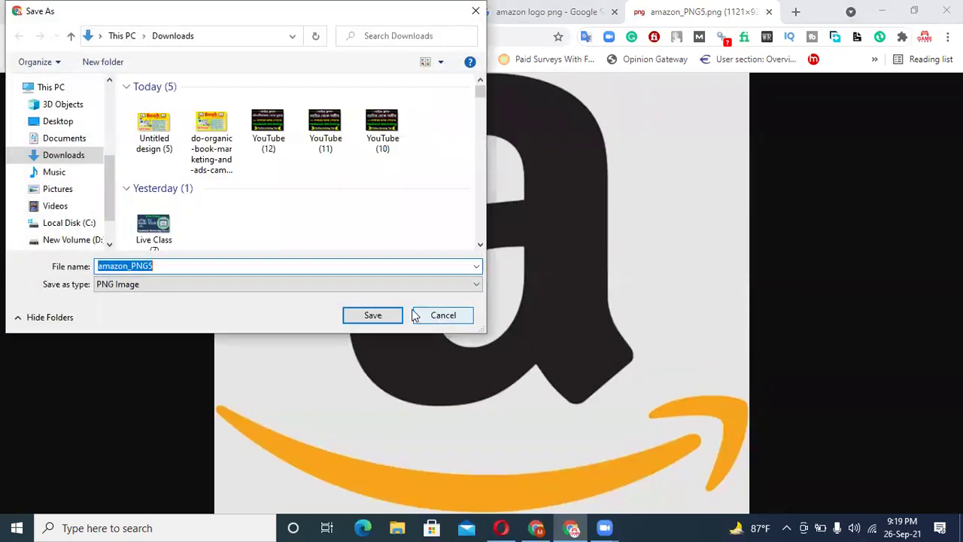
{"action": "key", "text": "Return"}
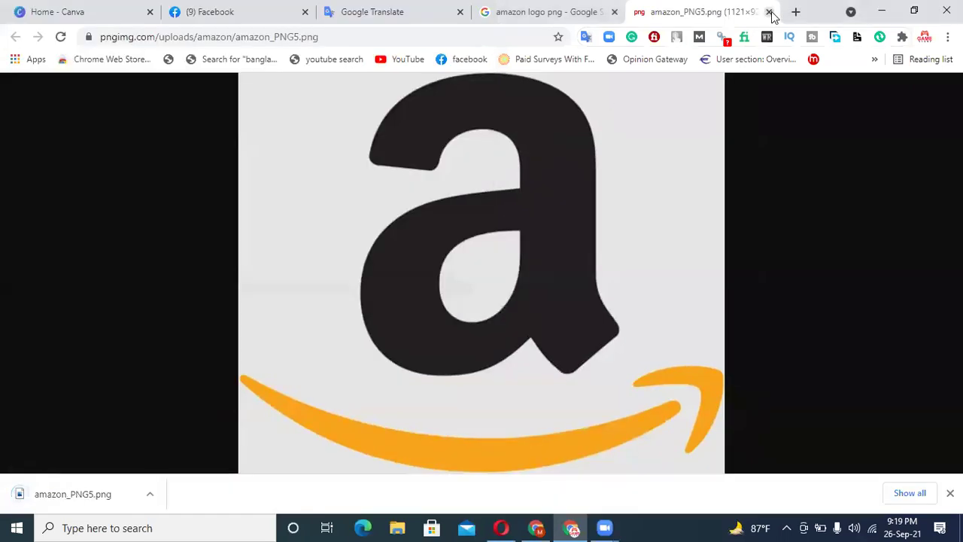
{"action": "left_click", "coordinate": [768, 12]}
{"action": "left_click", "coordinate": [54, 13]}
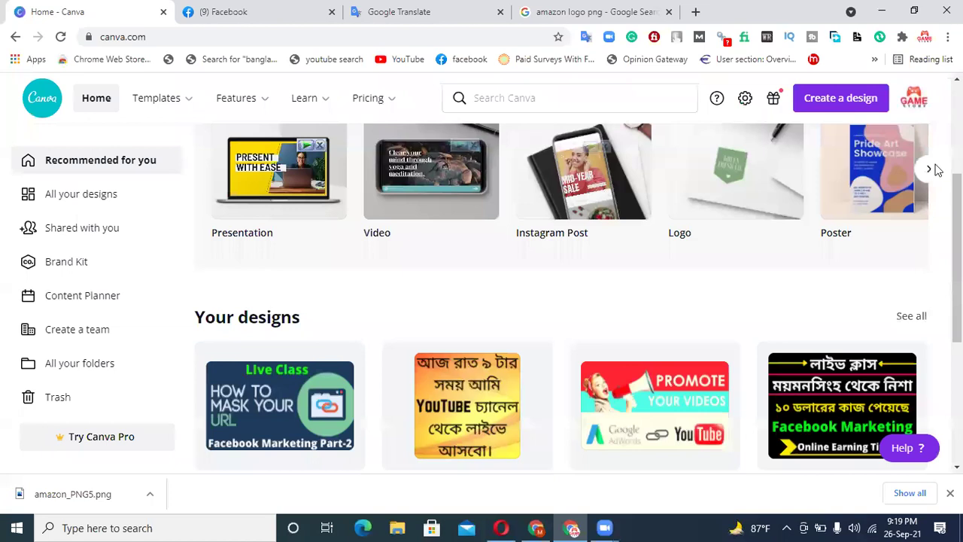
- Create a custom-size Canva design of 170 × 170 px
{"action": "scroll", "coordinate": [933, 167], "scroll_direction": "up", "scroll_amount": 3}
{"action": "left_click", "coordinate": [840, 98]}
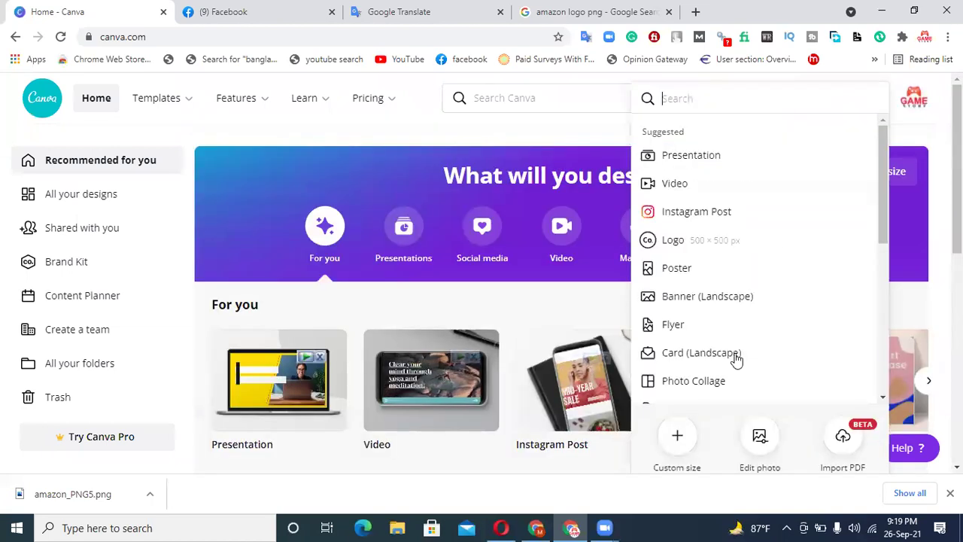
{"action": "left_click", "coordinate": [681, 445]}
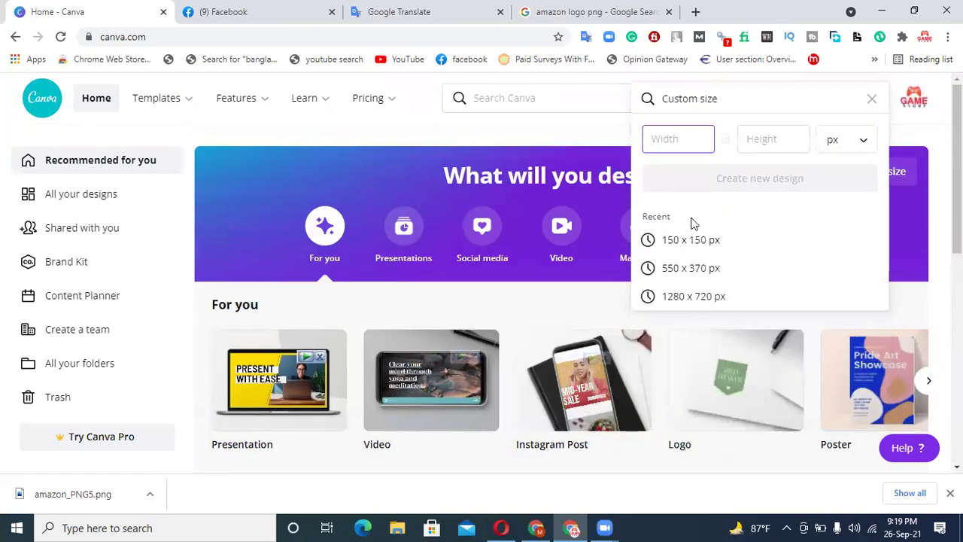
{"action": "type", "text": "17"}
{"action": "type", "text": "0"}
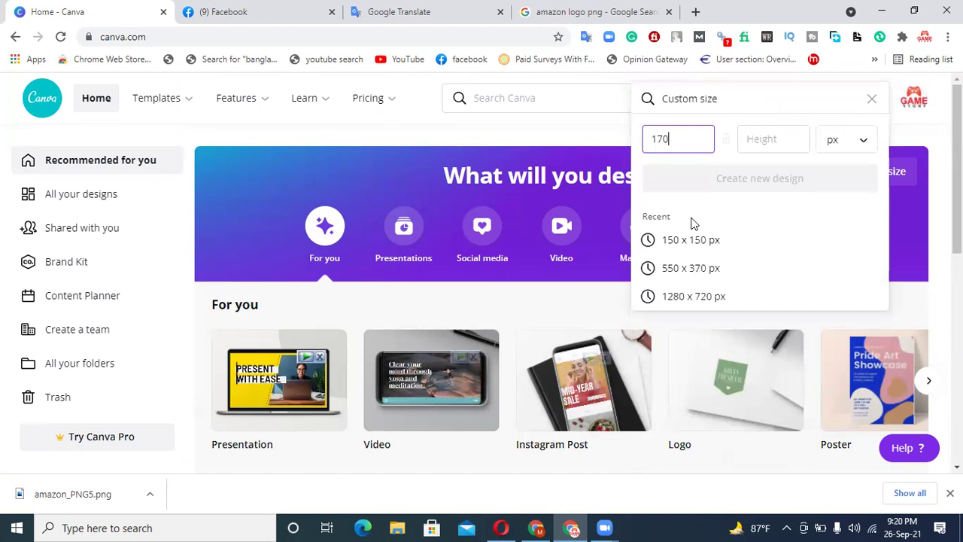
{"action": "left_click", "coordinate": [757, 143]}
{"action": "type", "text": "170"}
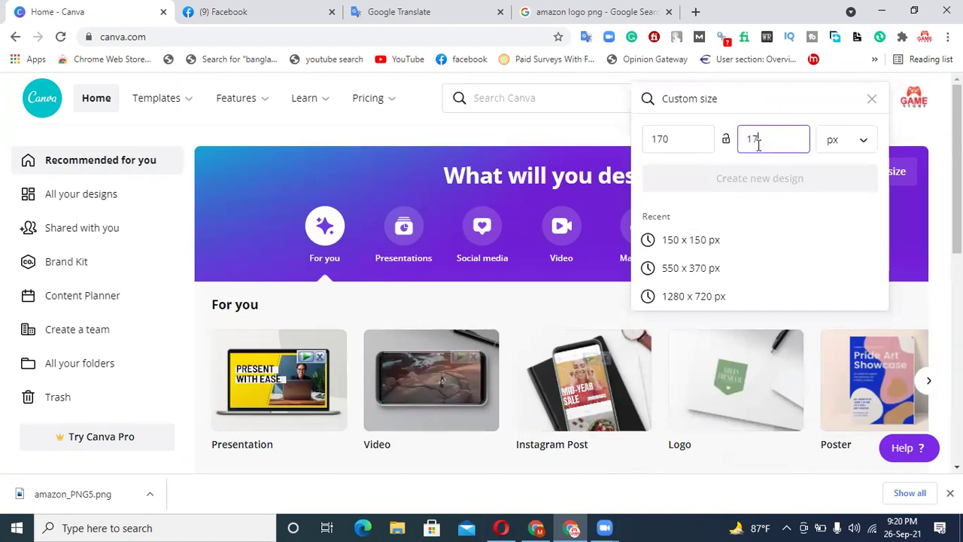
{"action": "key", "text": "Return"}
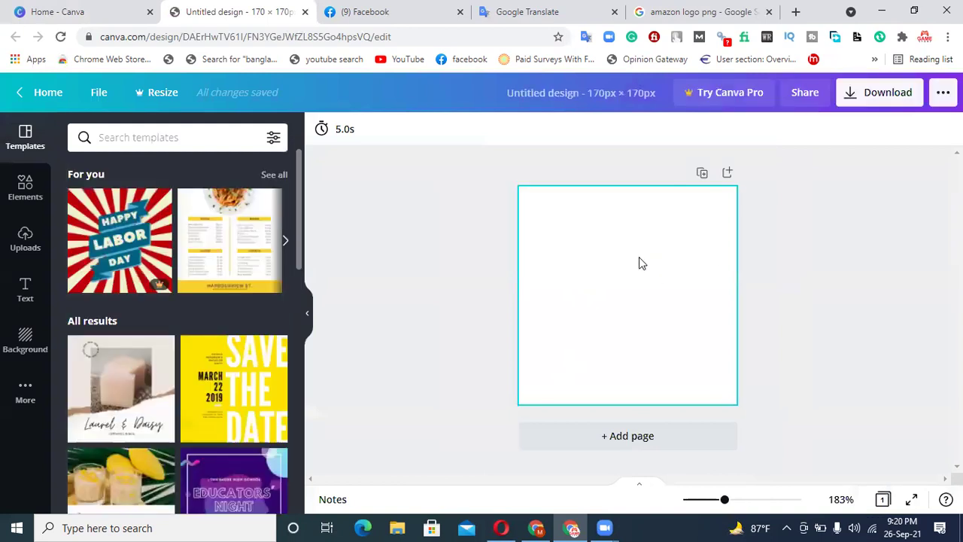
{"action": "left_click", "coordinate": [24, 249]}
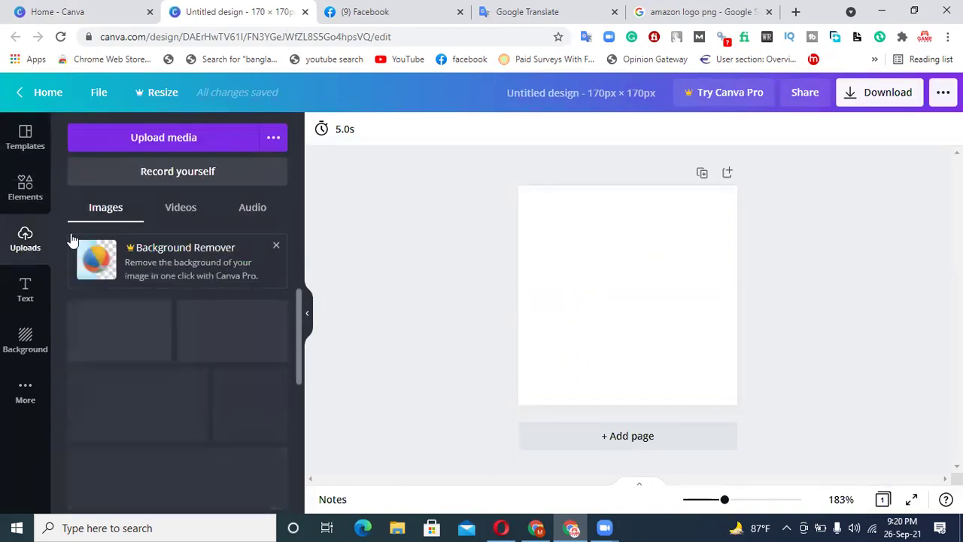
- Upload amazon_PNG5 to Canva and add it to the page
{"action": "left_click", "coordinate": [154, 141]}
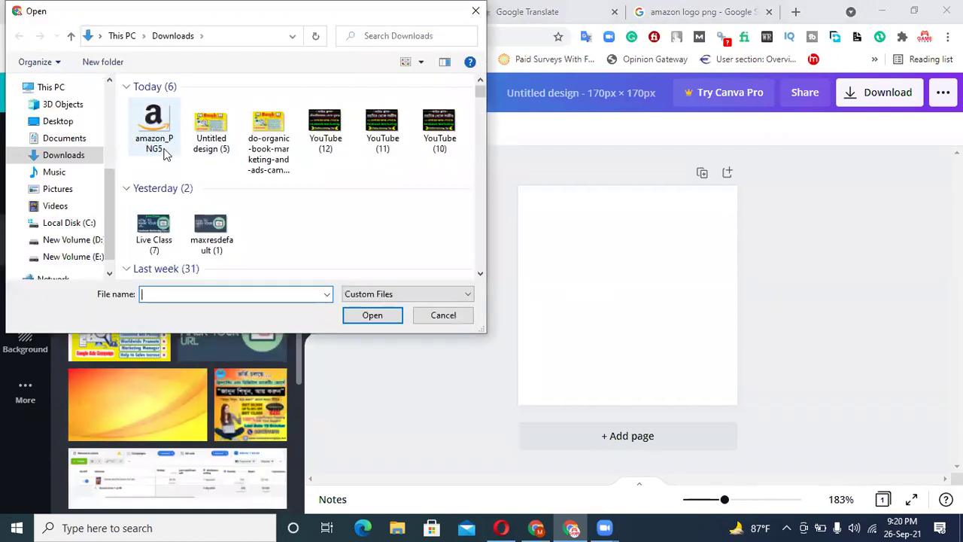
{"action": "left_click", "coordinate": [155, 141]}
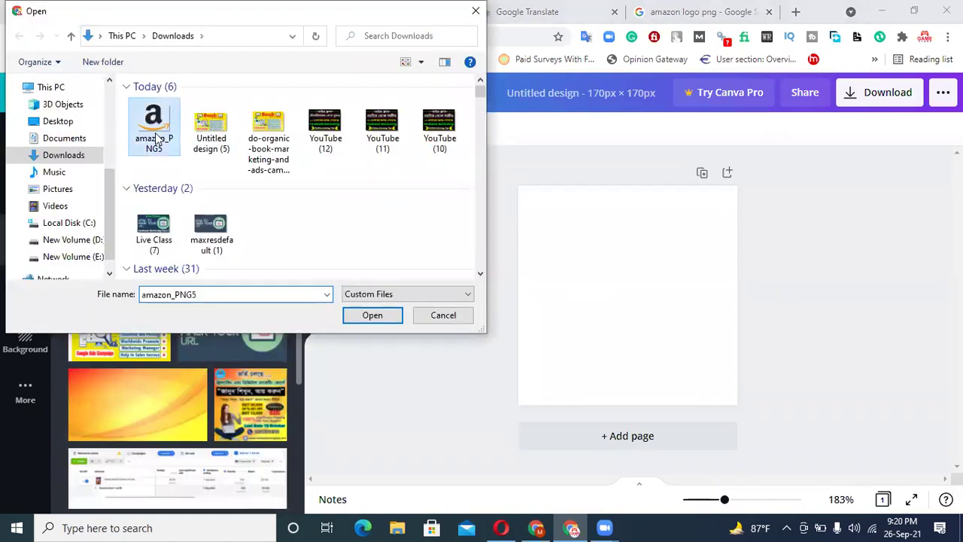
{"action": "left_click", "coordinate": [389, 321]}
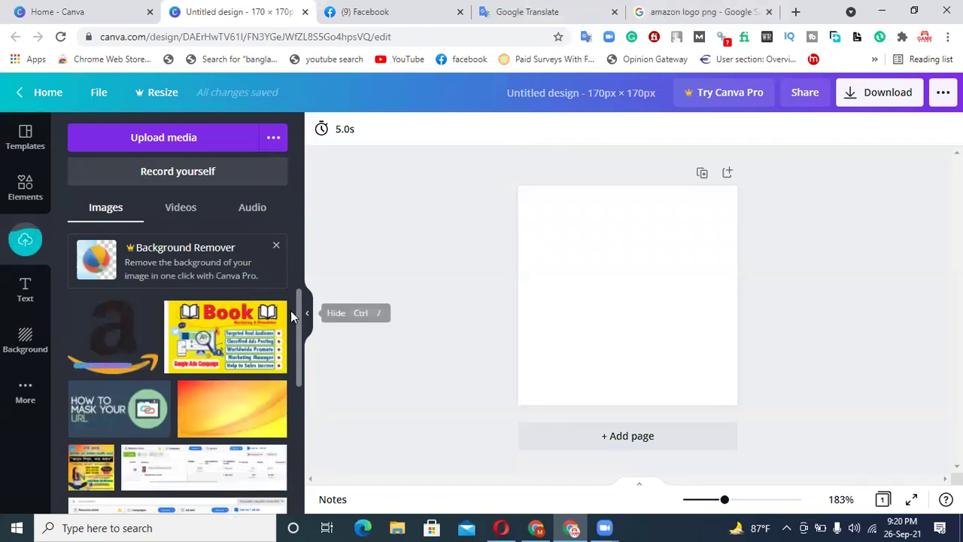
{"action": "left_click", "coordinate": [127, 344]}
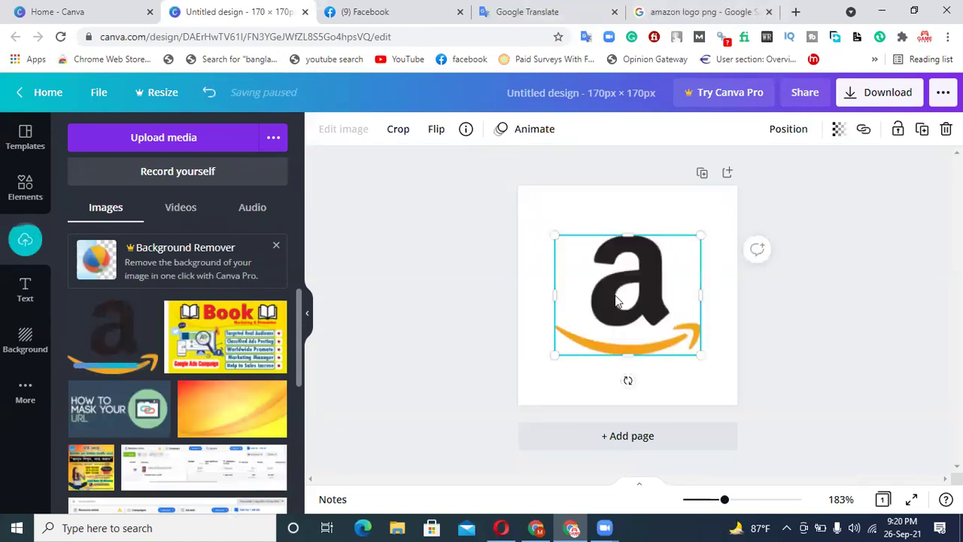
- Enlarge the logo to span the full 170 px width and centre it on the page
{"action": "left_click_drag", "start_coordinate": [618, 296], "coordinate": [584, 279]}
{"action": "left_click_drag", "start_coordinate": [664, 218], "coordinate": [724, 206]}
{"action": "left_click_drag", "start_coordinate": [703, 338], "coordinate": [739, 367]}
{"action": "left_click_drag", "start_coordinate": [667, 327], "coordinate": [660, 342]}
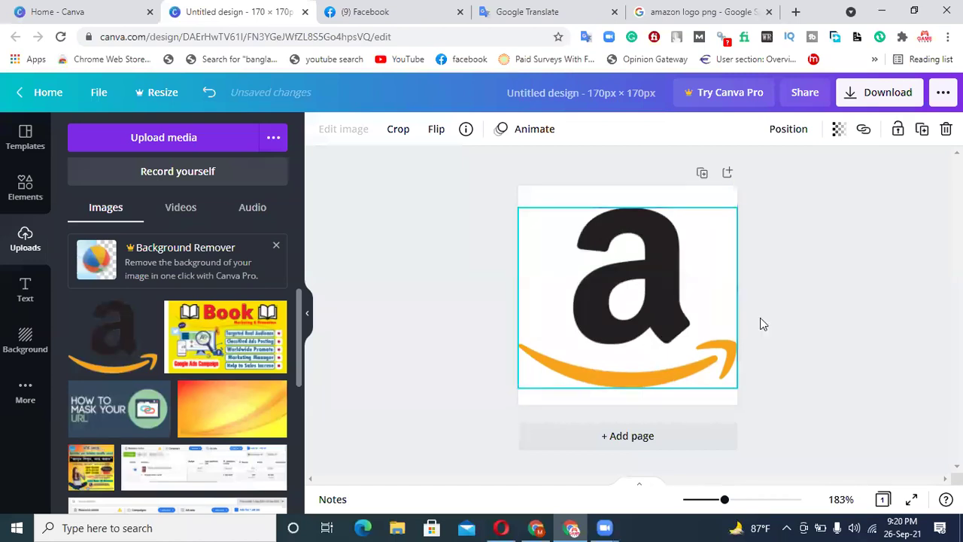
{"action": "left_click", "coordinate": [790, 309]}
{"action": "left_click", "coordinate": [879, 99]}
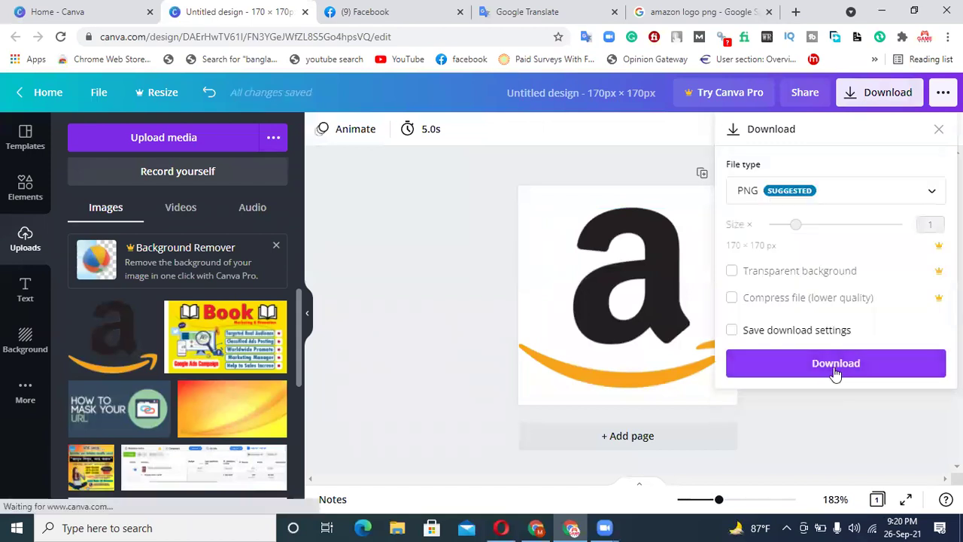
- Download the design as PNG, saving Untitled design (6).png to Downloads
{"action": "left_click", "coordinate": [836, 363]}
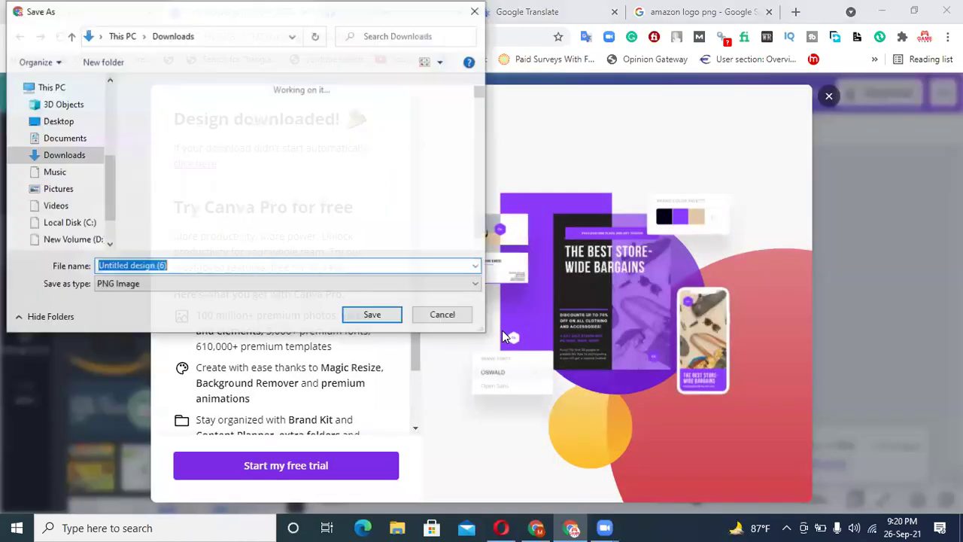
{"action": "left_click", "coordinate": [372, 316]}
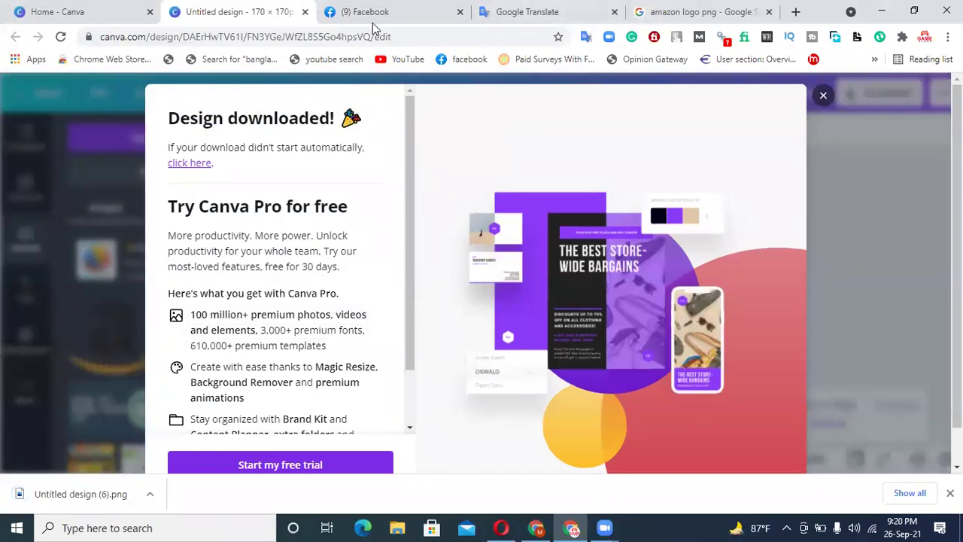
{"action": "left_click", "coordinate": [375, 13]}
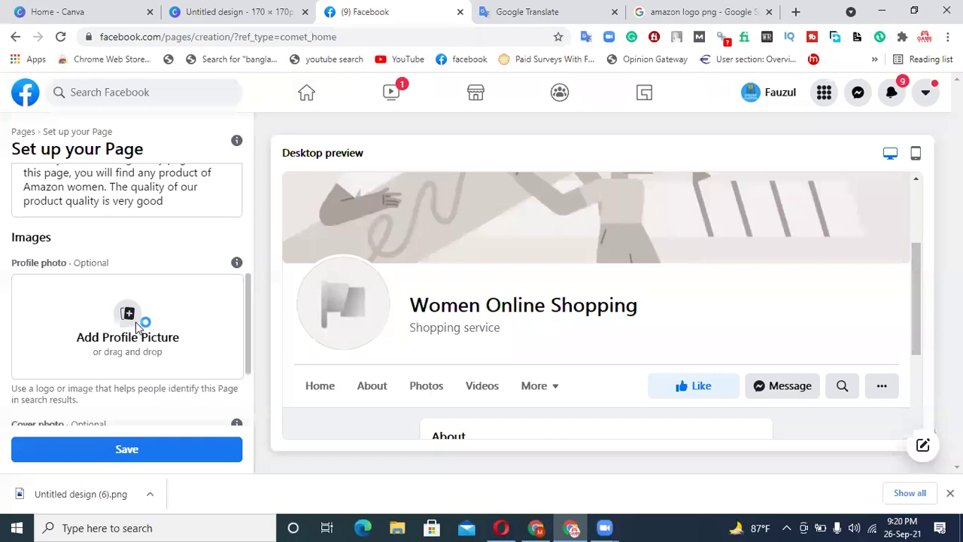
{"action": "left_click", "coordinate": [155, 128]}
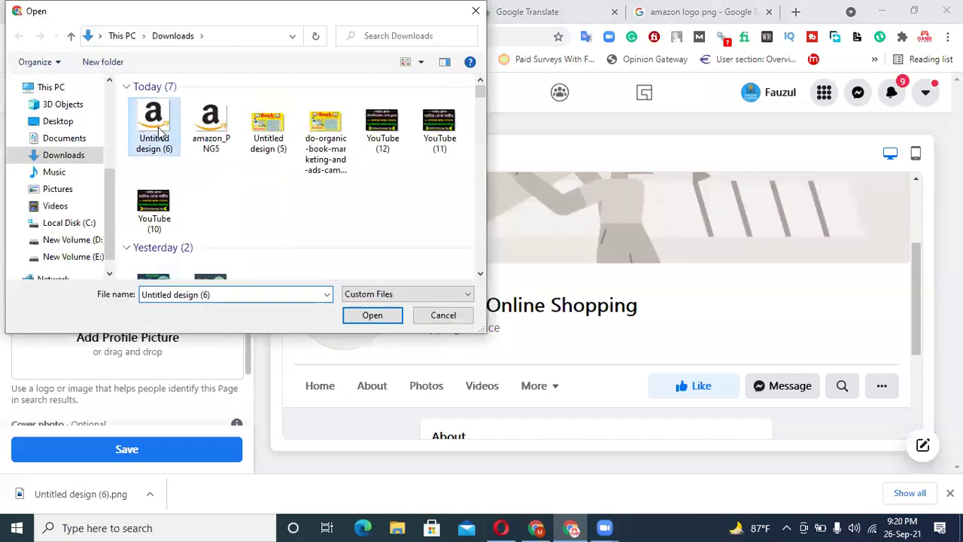
{"action": "left_click", "coordinate": [372, 315]}
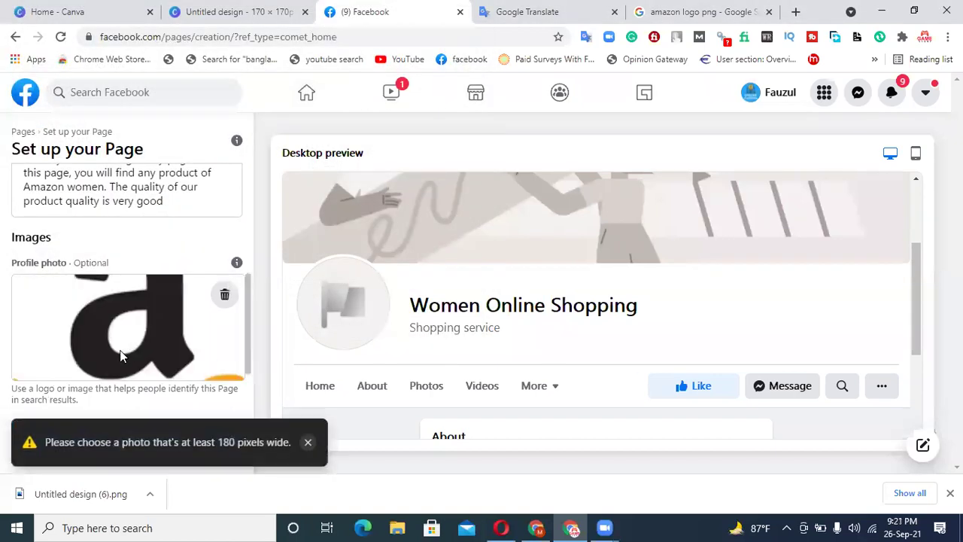
{"action": "scroll", "coordinate": [152, 346], "scroll_direction": "up", "scroll_amount": 2}
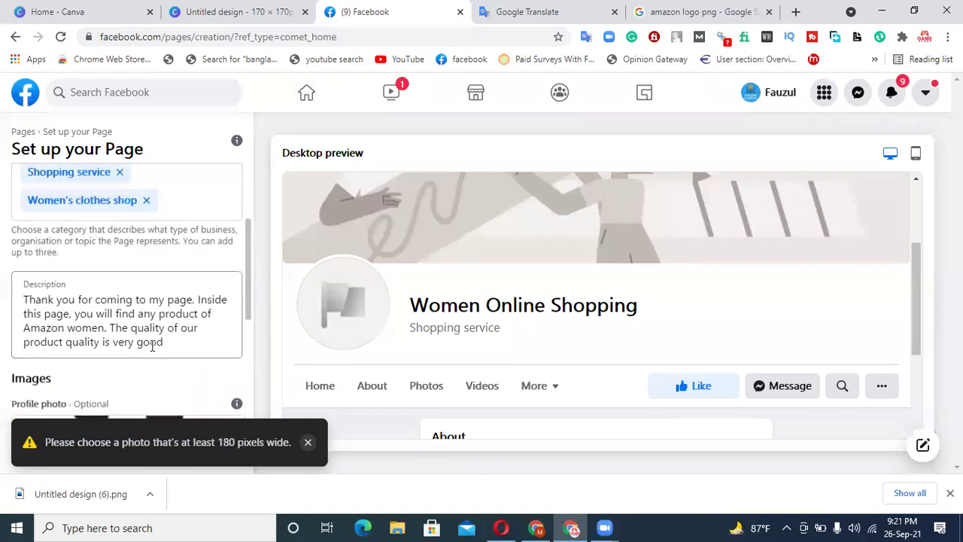
{"action": "scroll", "coordinate": [151, 346], "scroll_direction": "down", "scroll_amount": 1}
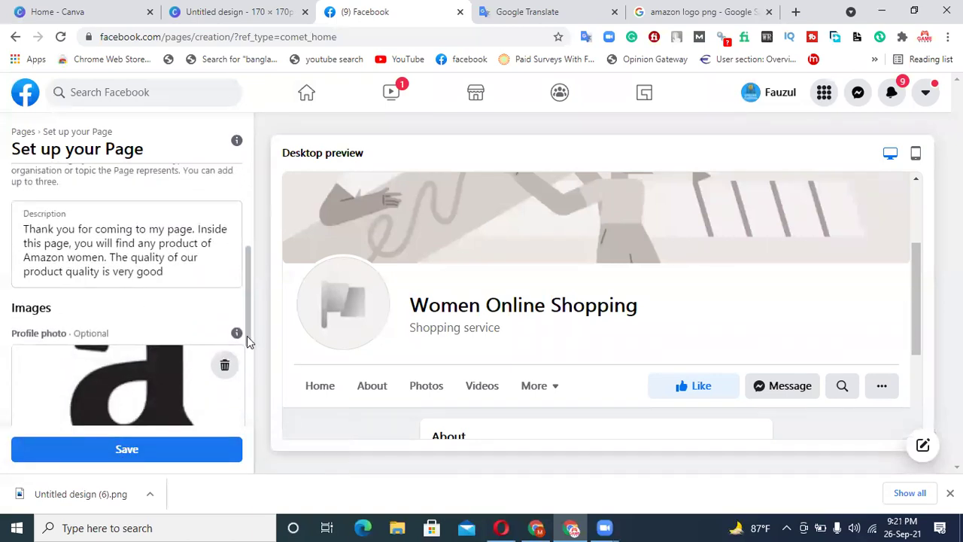
- Delete the rejected profile photo and re-add the same Amazon logo file
{"action": "mouse_move", "coordinate": [237, 334]}
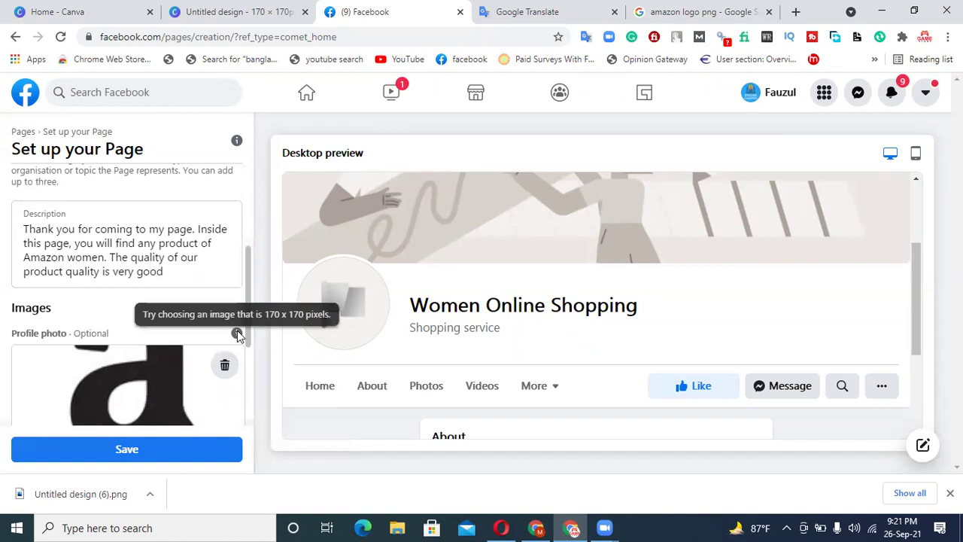
{"action": "left_click", "coordinate": [224, 364]}
{"action": "left_click", "coordinate": [125, 404]}
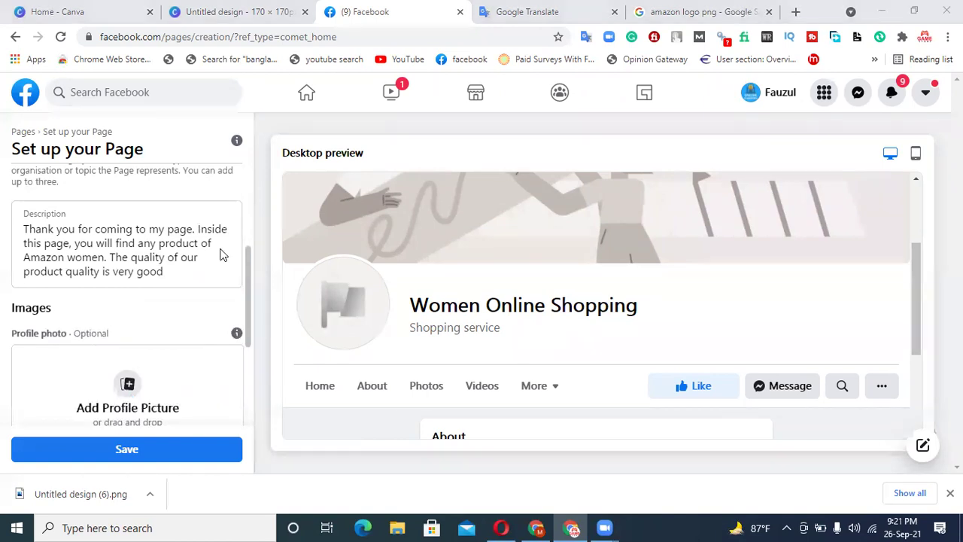
{"action": "double_click", "coordinate": [216, 139]}
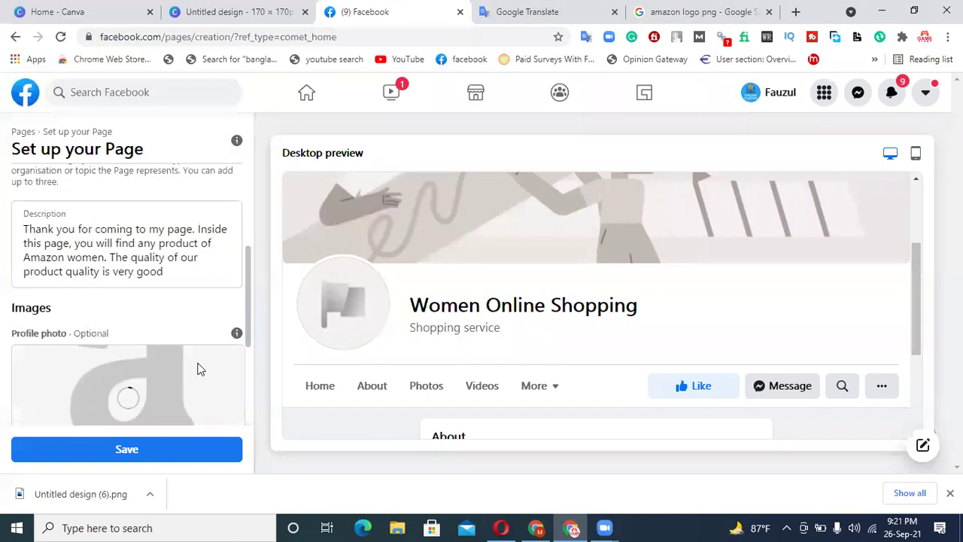
{"action": "scroll", "coordinate": [200, 367], "scroll_direction": "down", "scroll_amount": 2}
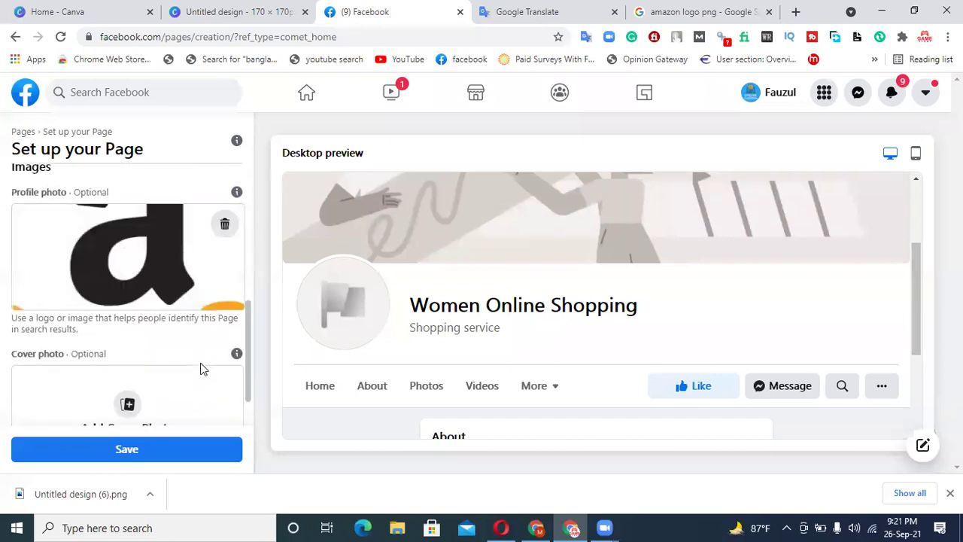
{"action": "scroll", "coordinate": [188, 273], "scroll_direction": "up", "scroll_amount": 1}
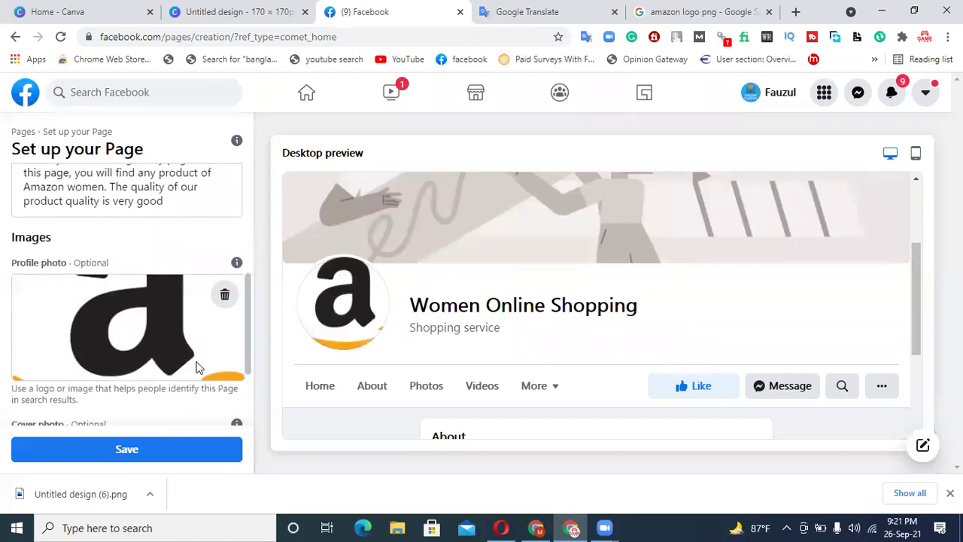
{"action": "scroll", "coordinate": [199, 366], "scroll_direction": "down", "scroll_amount": 2}
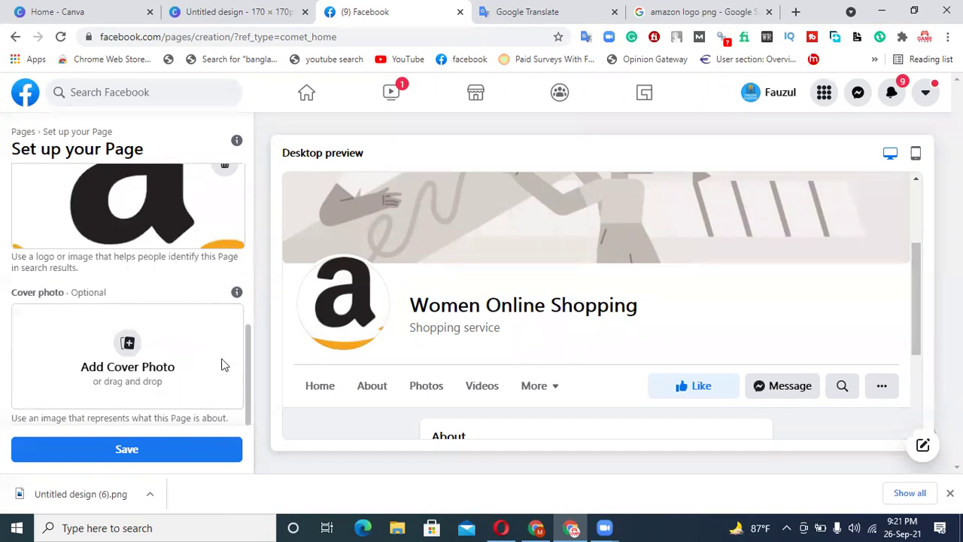
{"action": "mouse_move", "coordinate": [237, 293]}
- Open the wide Amazon wordmark from Google Images full-size in a new tab
{"action": "left_click", "coordinate": [700, 9]}
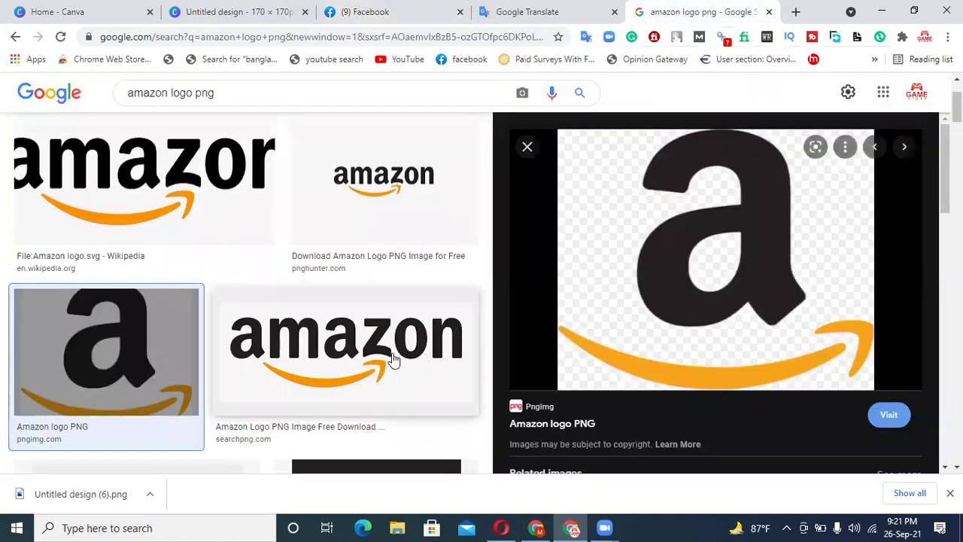
{"action": "left_click", "coordinate": [393, 361]}
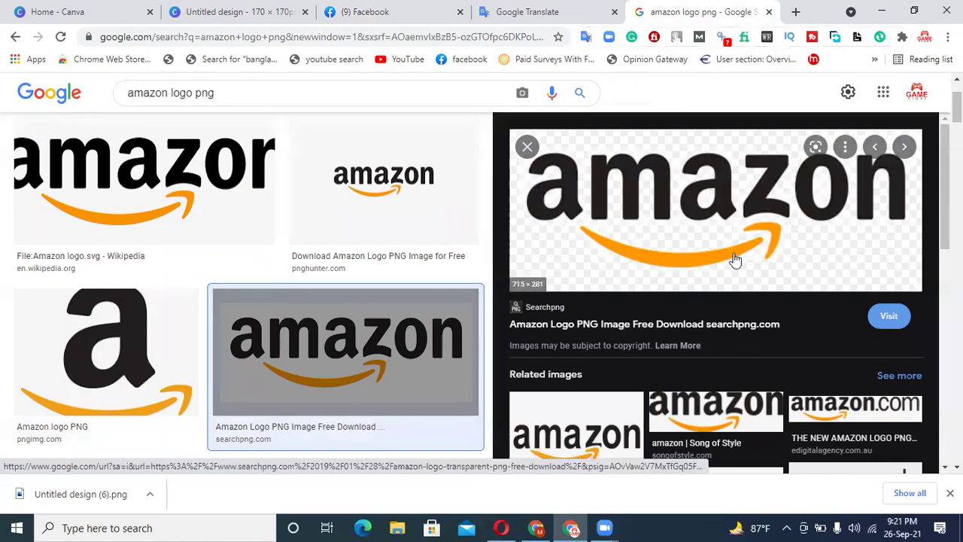
{"action": "right_click", "coordinate": [639, 203]}
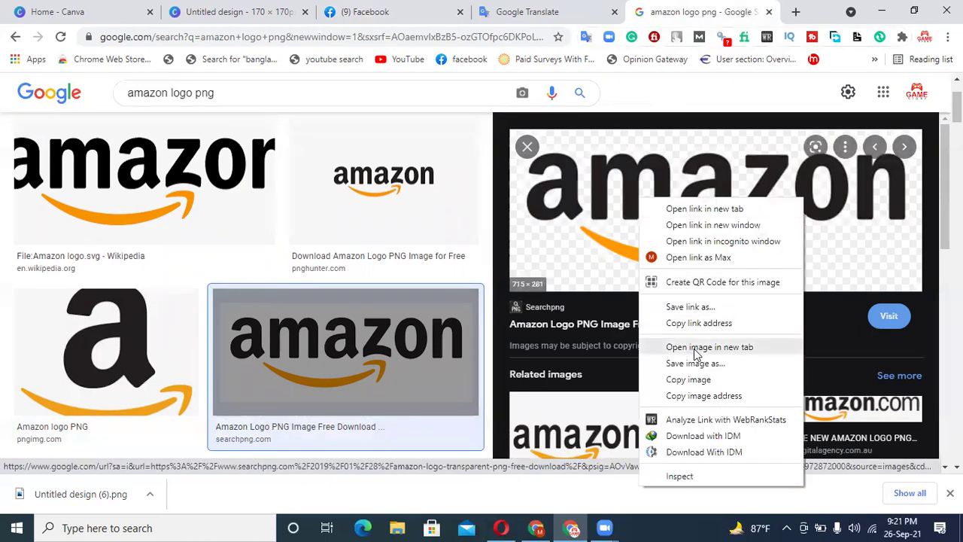
{"action": "left_click", "coordinate": [688, 343]}
{"action": "left_click", "coordinate": [684, 6]}
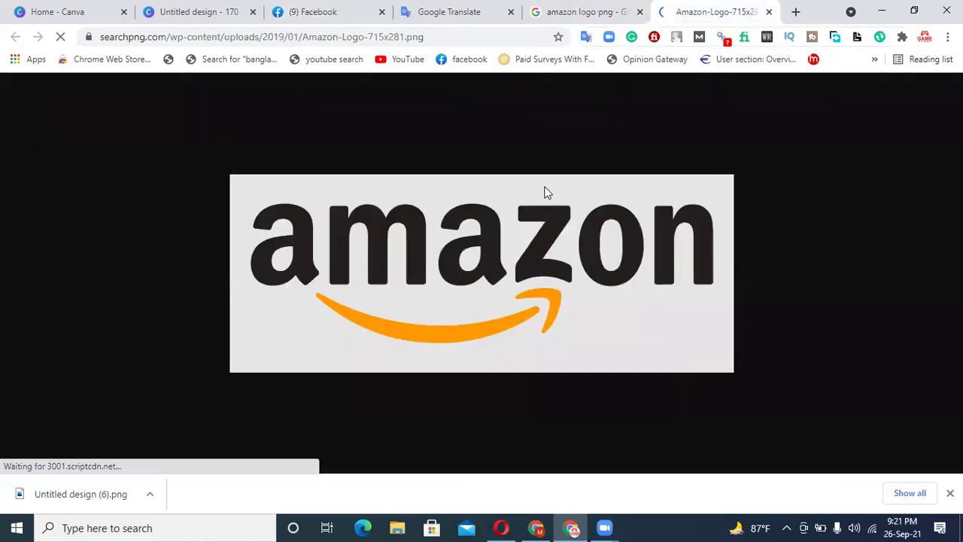
- Save the logo as Amazon-Logo-715x281.png and dismiss the download notice
{"action": "right_click", "coordinate": [544, 216]}
{"action": "left_click", "coordinate": [564, 243]}
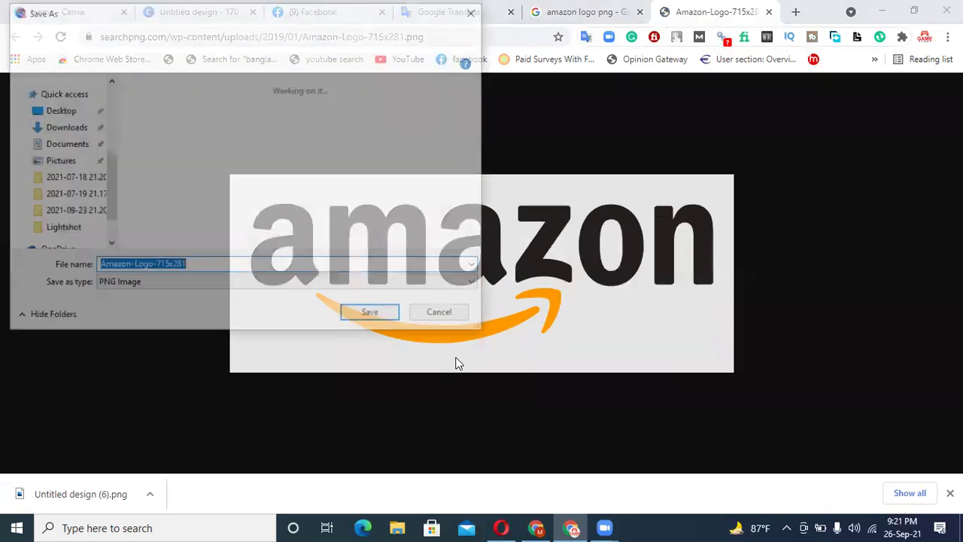
{"action": "left_click", "coordinate": [389, 314]}
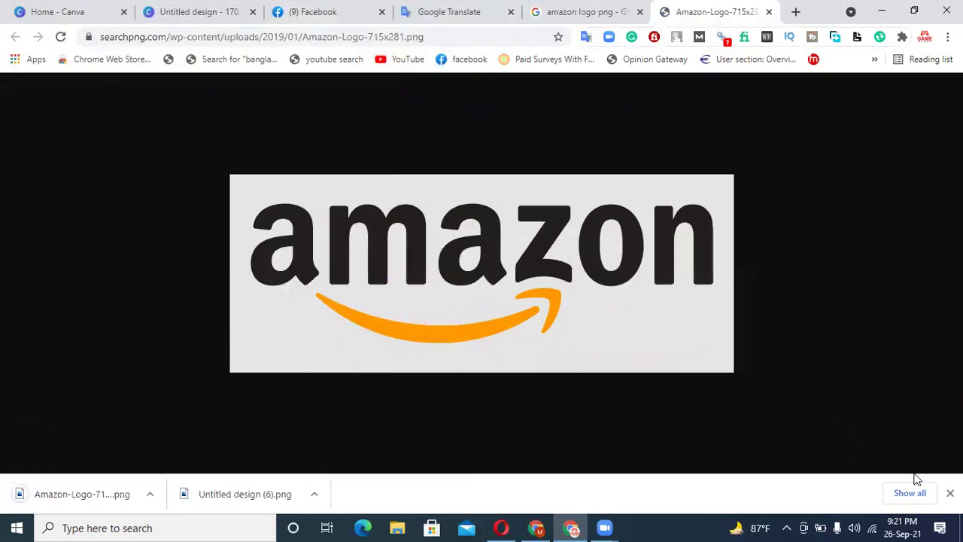
{"action": "left_click", "coordinate": [950, 493]}
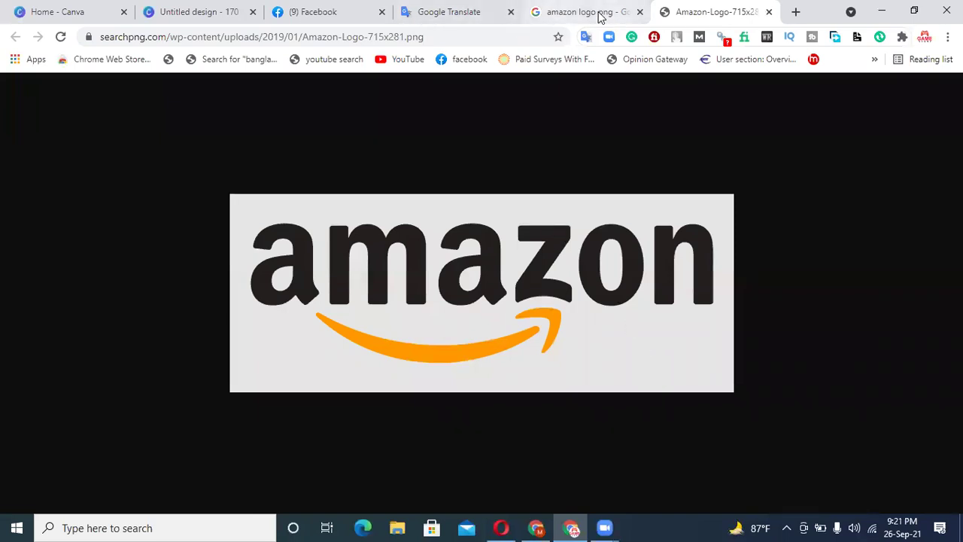
{"action": "left_click", "coordinate": [316, 9]}
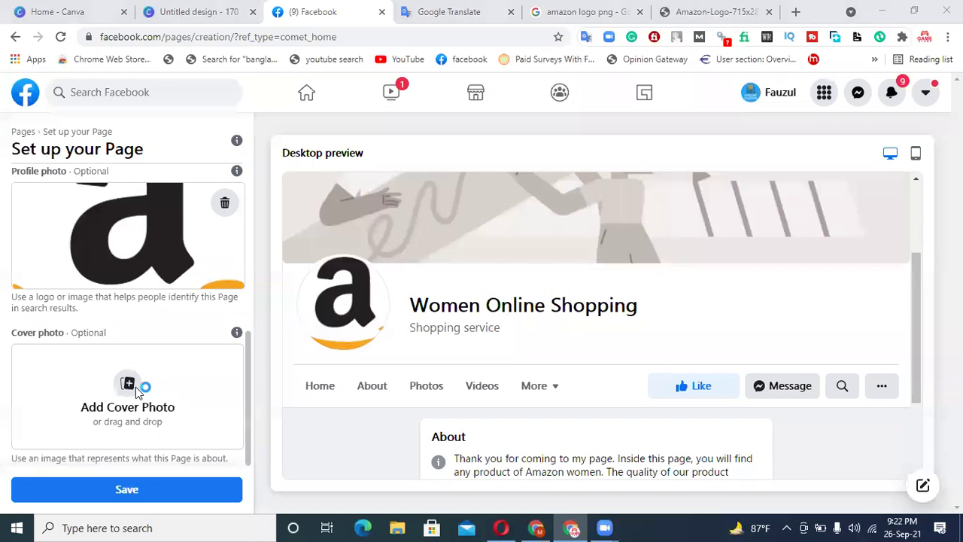
- Upload the downloaded Amazon wordmark as the cover photo, position it, and save the Page
{"action": "left_click", "coordinate": [446, 317]}
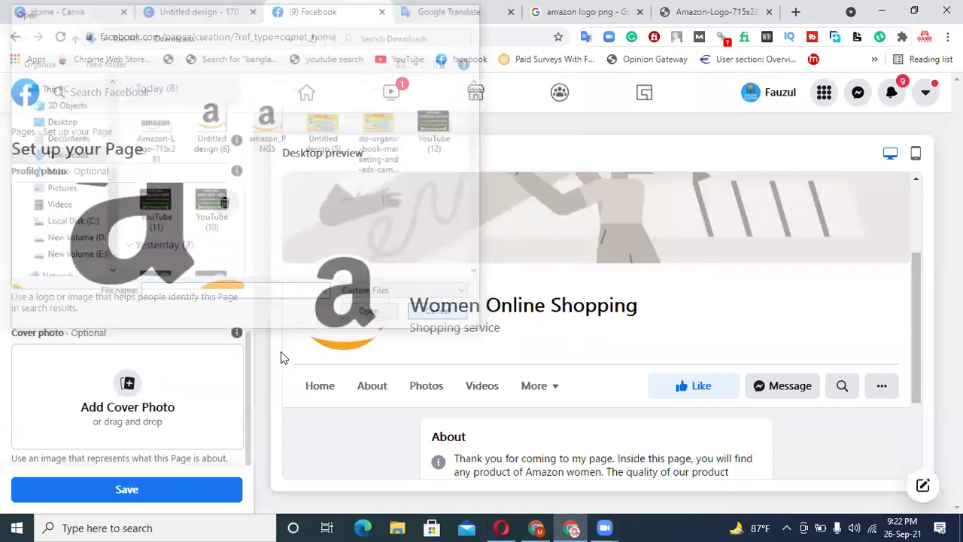
{"action": "mouse_move", "coordinate": [237, 335]}
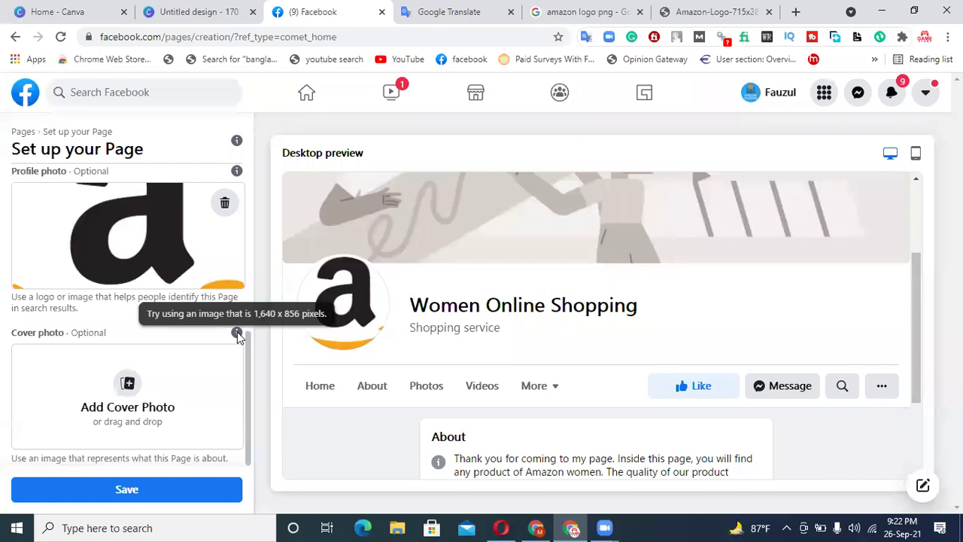
{"action": "left_click", "coordinate": [133, 392]}
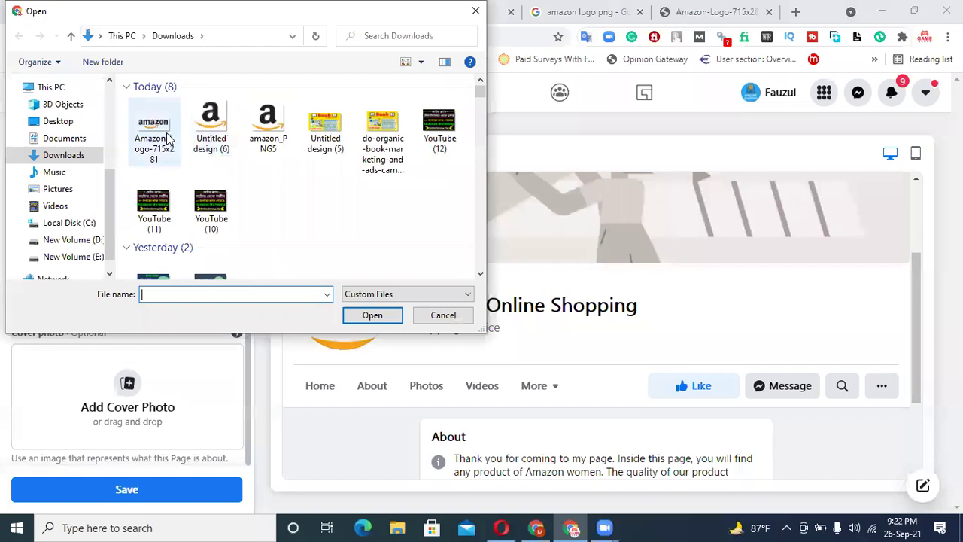
{"action": "double_click", "coordinate": [169, 138]}
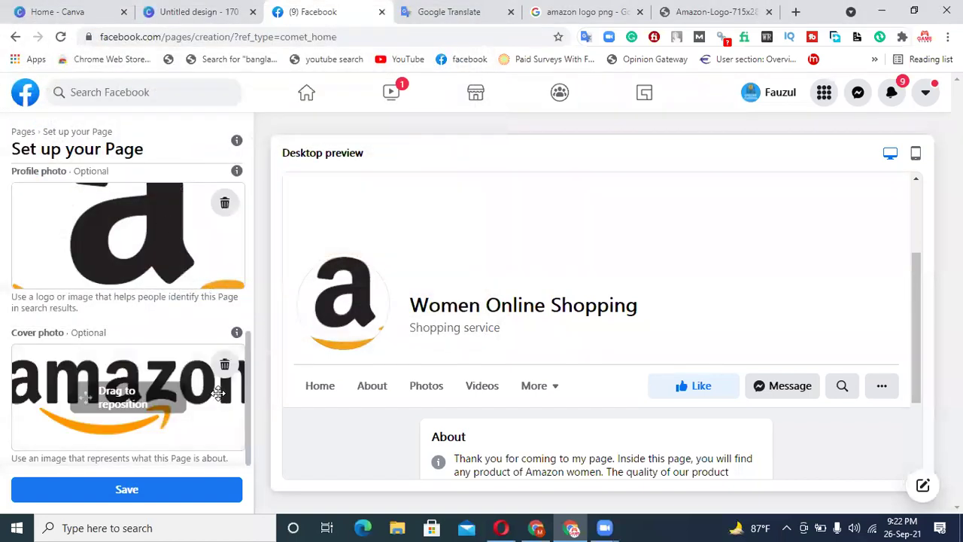
{"action": "scroll", "coordinate": [742, 264], "scroll_direction": "up", "scroll_amount": 2}
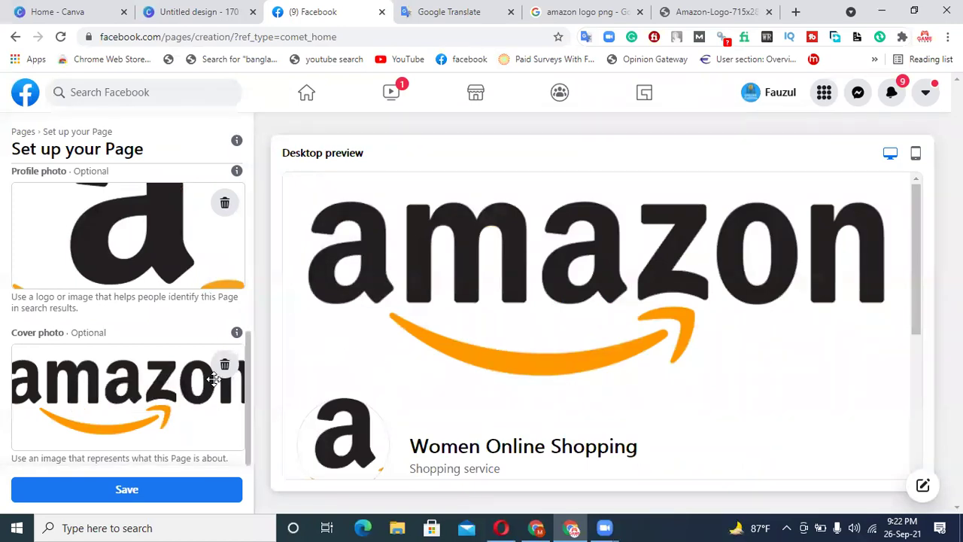
{"action": "left_click_drag", "start_coordinate": [247, 351], "coordinate": [182, 204]}
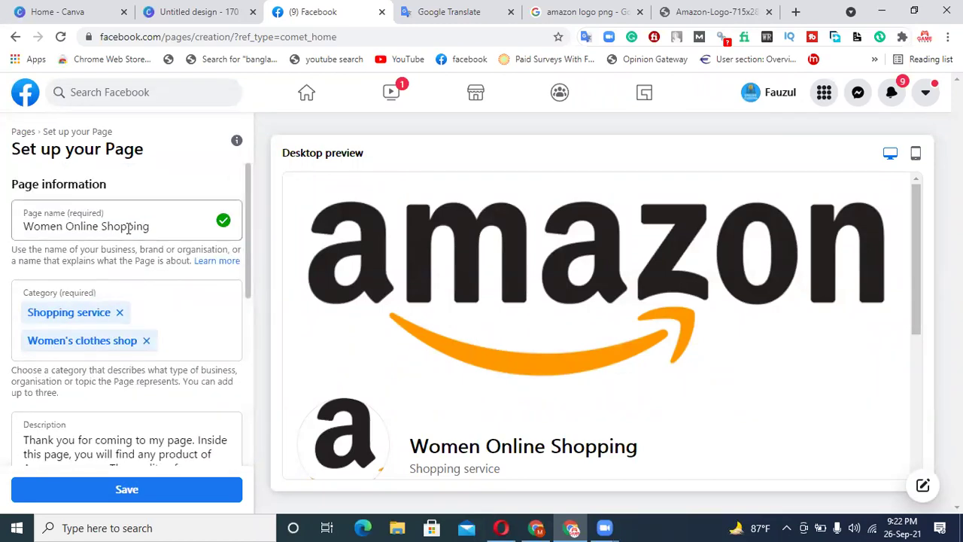
{"action": "scroll", "coordinate": [140, 380], "scroll_direction": "down", "scroll_amount": 5}
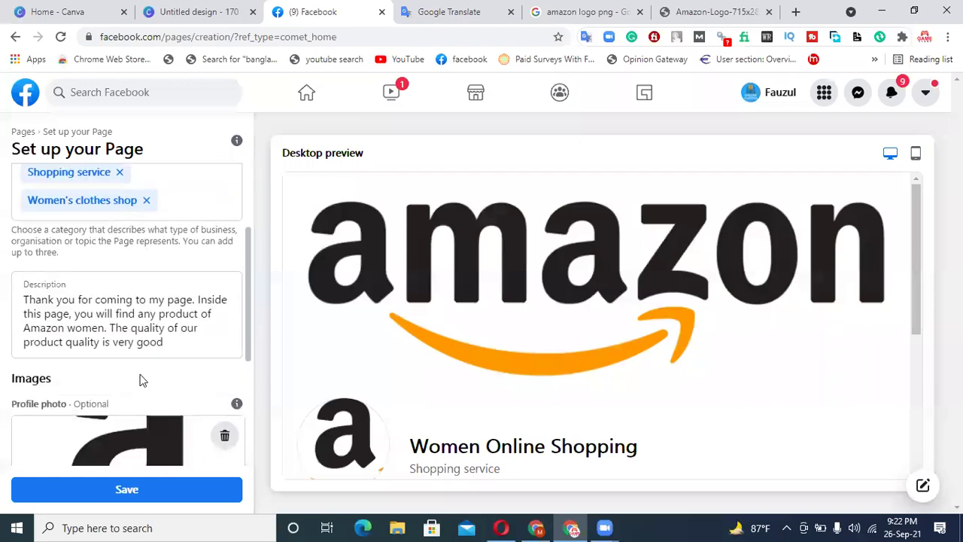
{"action": "scroll", "coordinate": [145, 381], "scroll_direction": "down", "scroll_amount": 1}
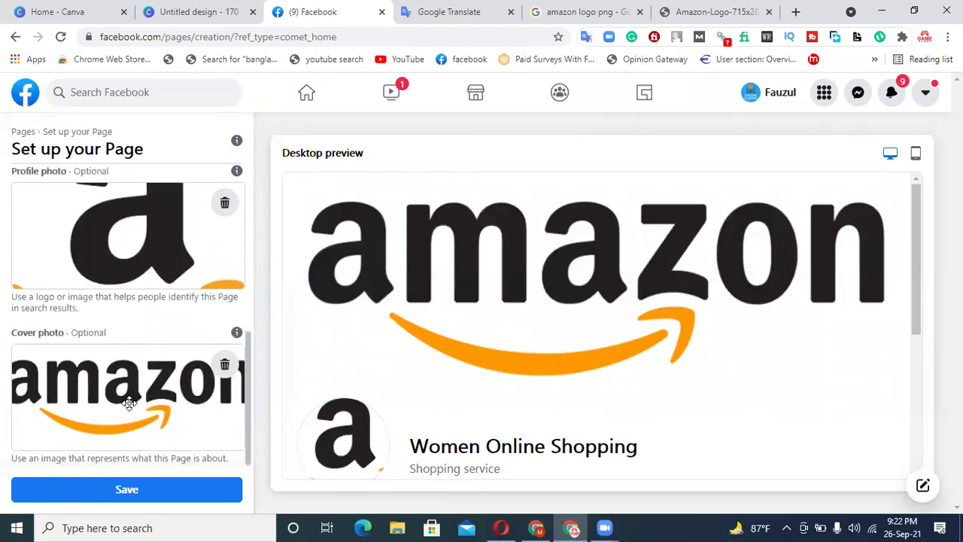
{"action": "left_click", "coordinate": [162, 495]}
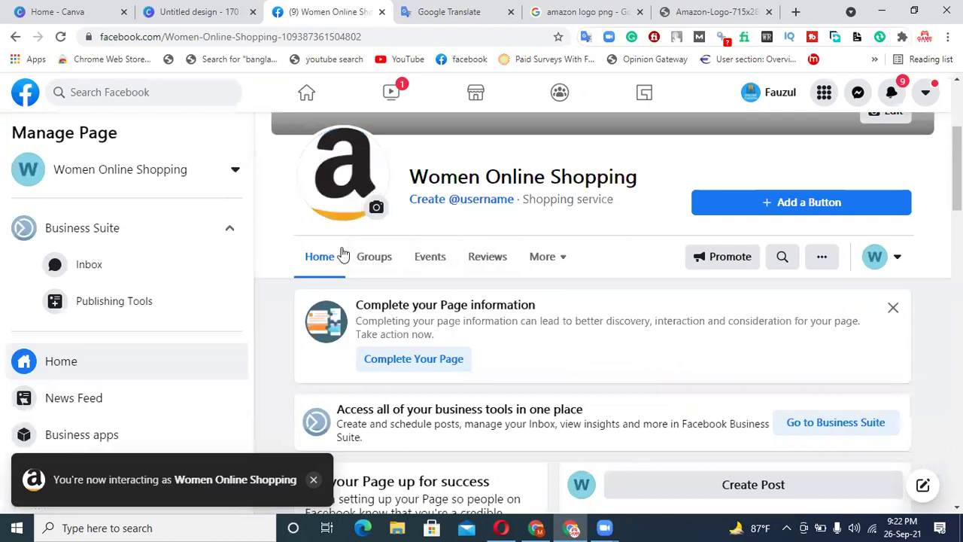
- Scroll through the new Women Online Shopping Page to check its cover and profile photos
{"action": "scroll", "coordinate": [544, 301], "scroll_direction": "up", "scroll_amount": 3}
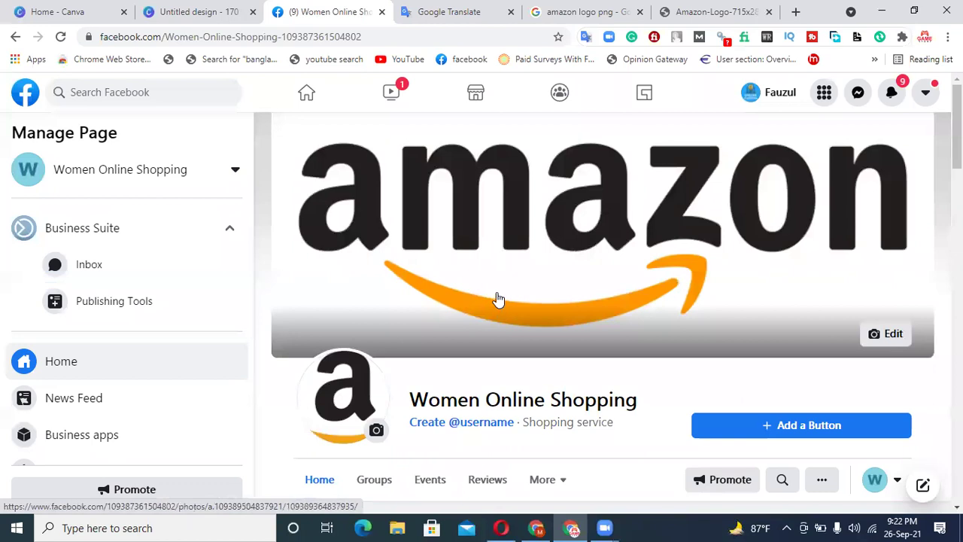
{"action": "scroll", "coordinate": [502, 304], "scroll_direction": "down", "scroll_amount": 5}
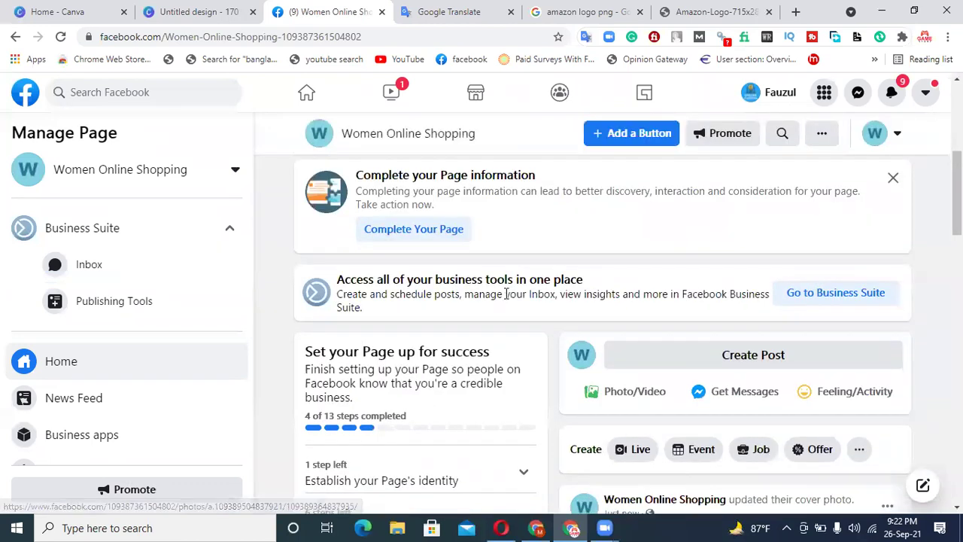
{"action": "scroll", "coordinate": [504, 293], "scroll_direction": "up", "scroll_amount": 4}
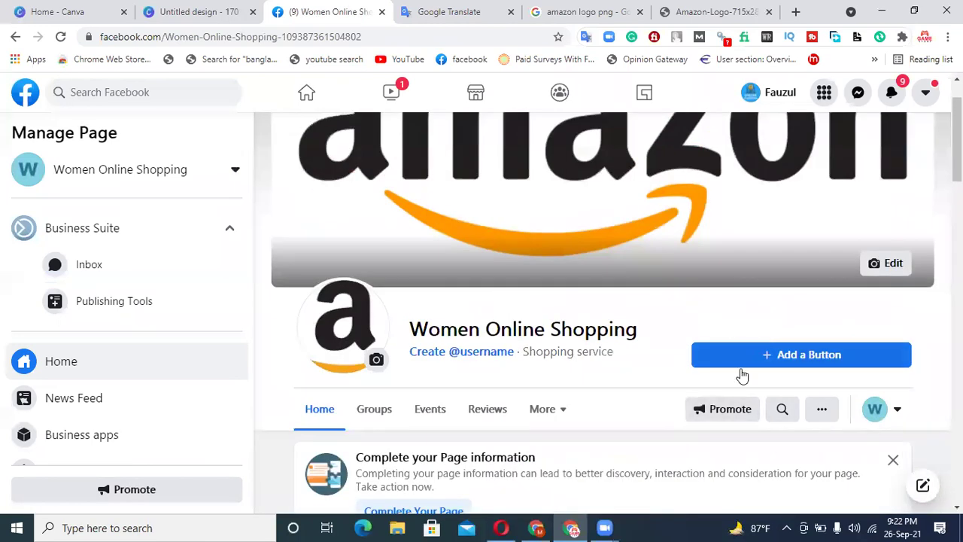
- Add a Follow action button to the Page
{"action": "left_click", "coordinate": [782, 356]}
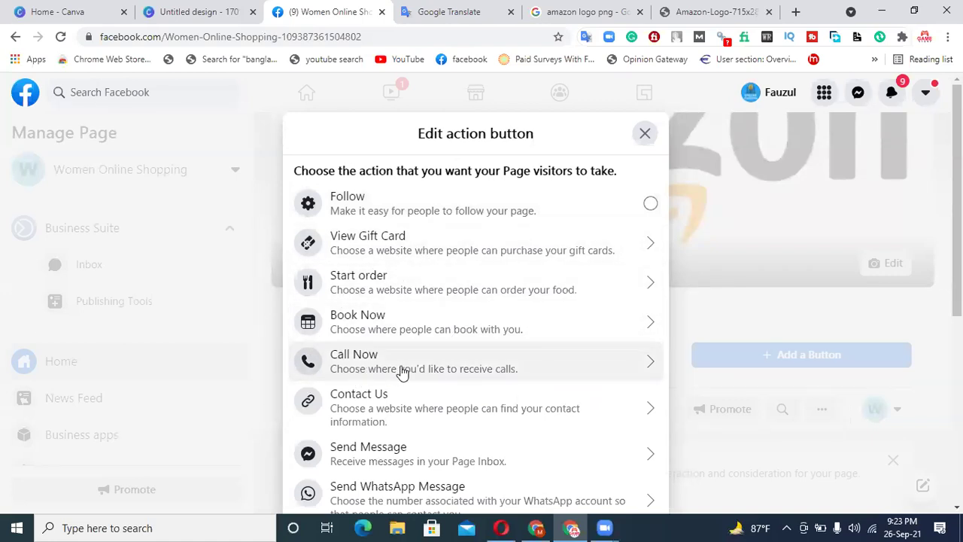
{"action": "scroll", "coordinate": [469, 410], "scroll_direction": "down", "scroll_amount": 1}
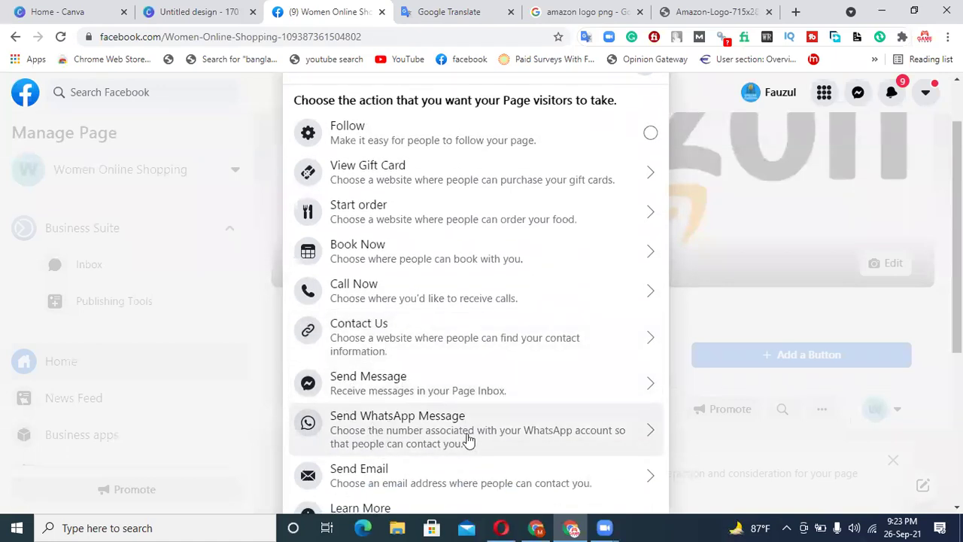
{"action": "scroll", "coordinate": [482, 441], "scroll_direction": "down", "scroll_amount": 2}
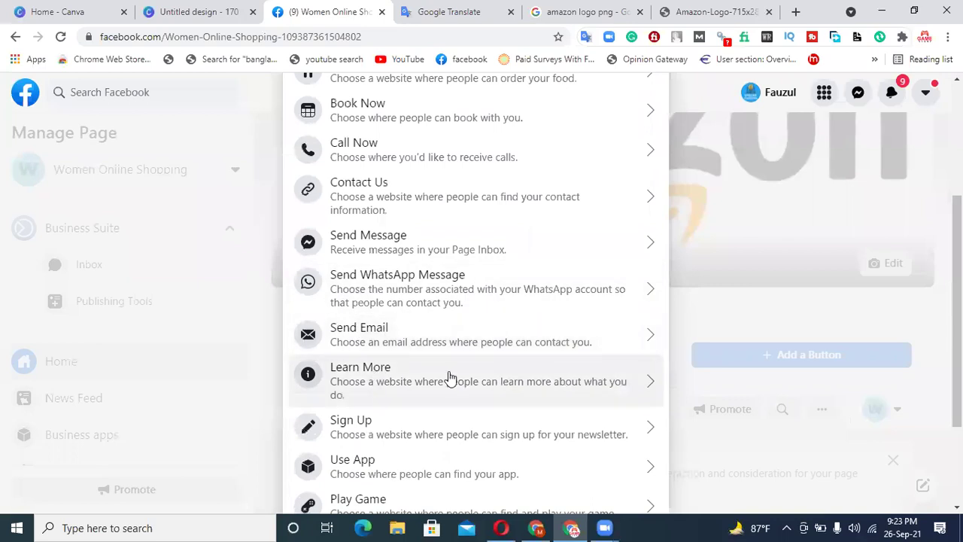
{"action": "scroll", "coordinate": [416, 430], "scroll_direction": "down", "scroll_amount": 1}
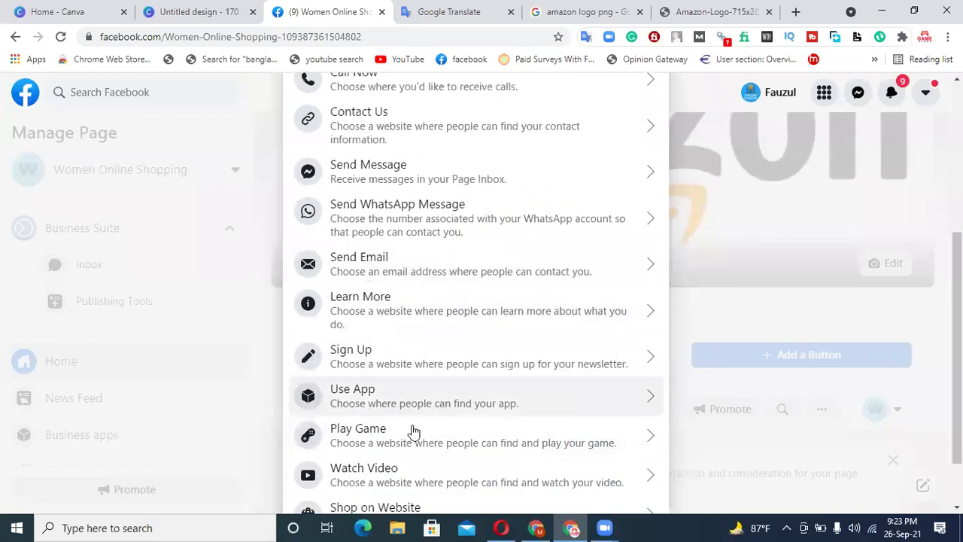
{"action": "scroll", "coordinate": [439, 447], "scroll_direction": "down", "scroll_amount": 1}
{"action": "scroll", "coordinate": [439, 447], "scroll_direction": "down", "scroll_amount": 1}
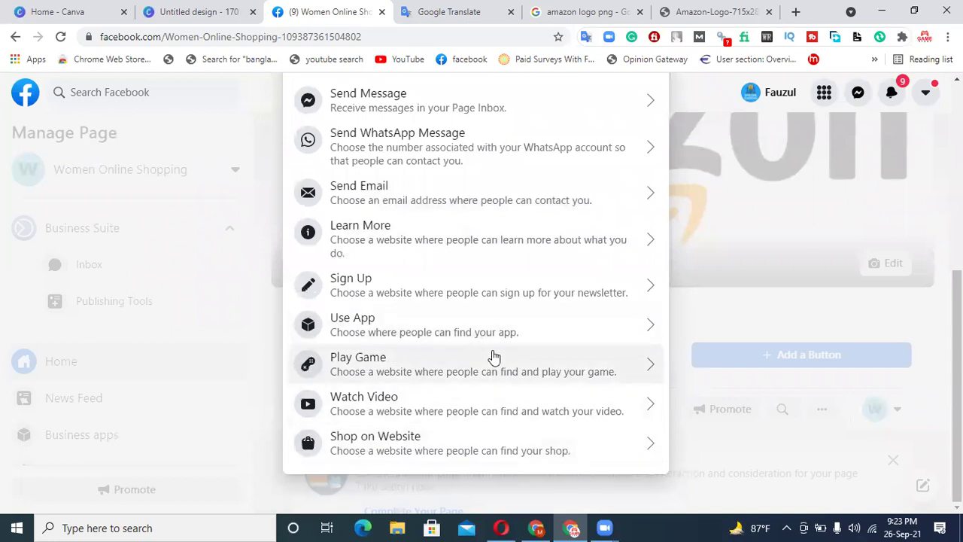
{"action": "scroll", "coordinate": [494, 357], "scroll_direction": "up", "scroll_amount": 5}
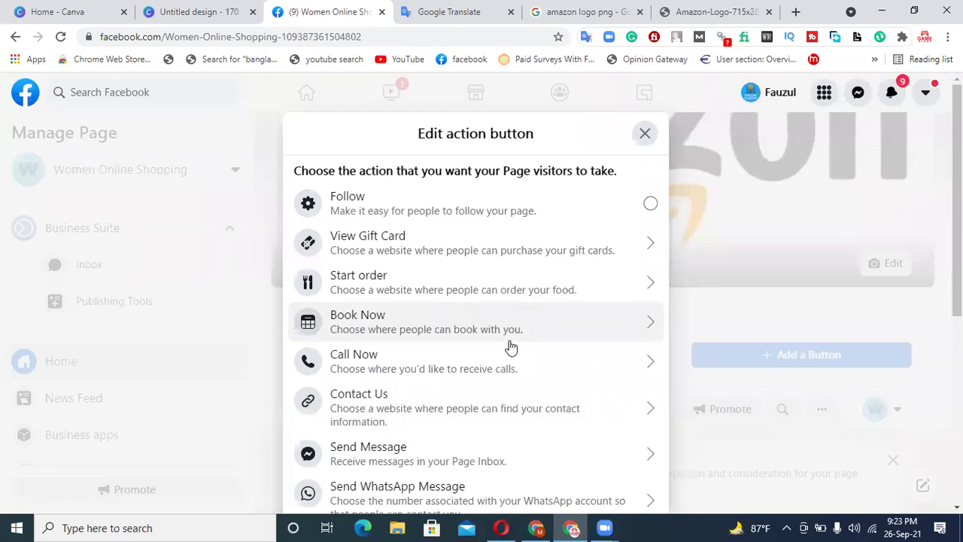
{"action": "left_click", "coordinate": [488, 216]}
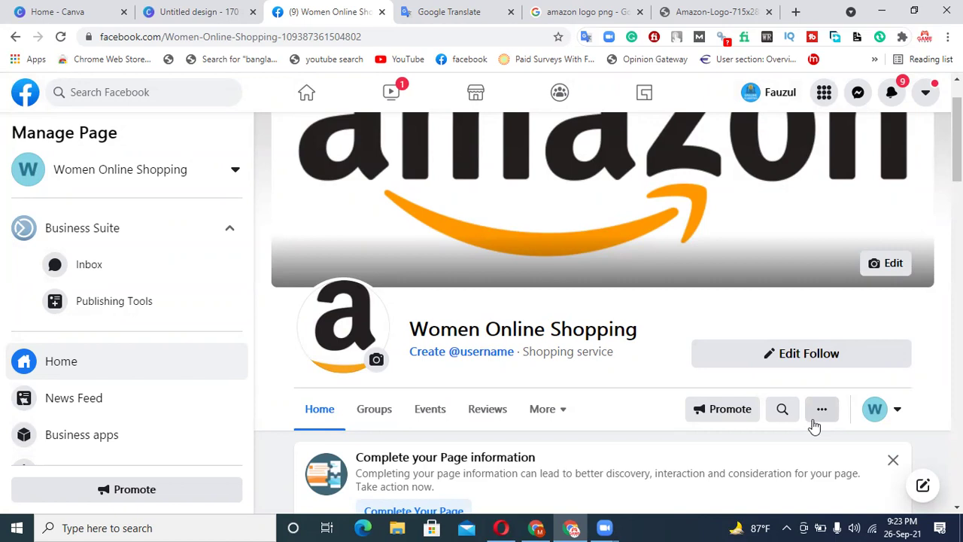
- Test the Follow button, then remove it
{"action": "left_click", "coordinate": [817, 366]}
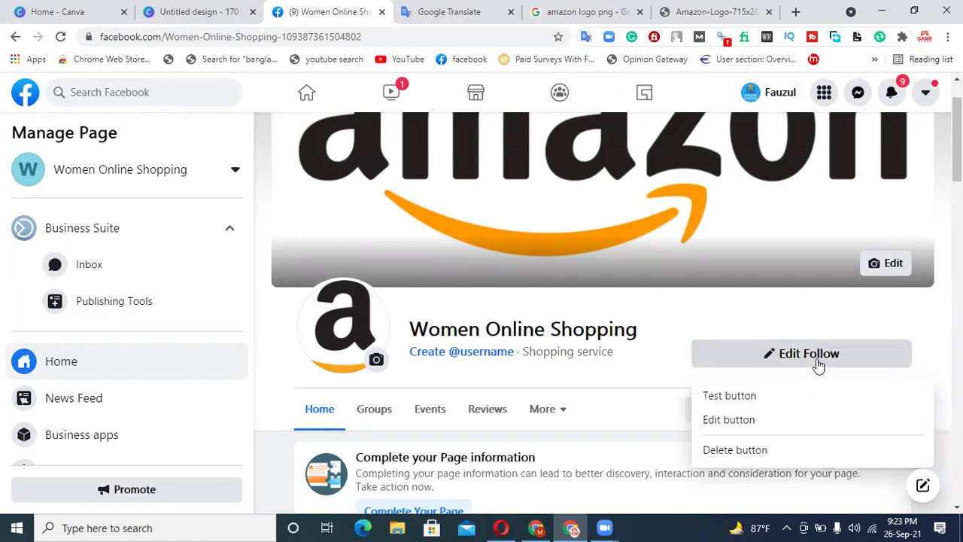
{"action": "left_click", "coordinate": [734, 399]}
{"action": "left_click", "coordinate": [645, 255]}
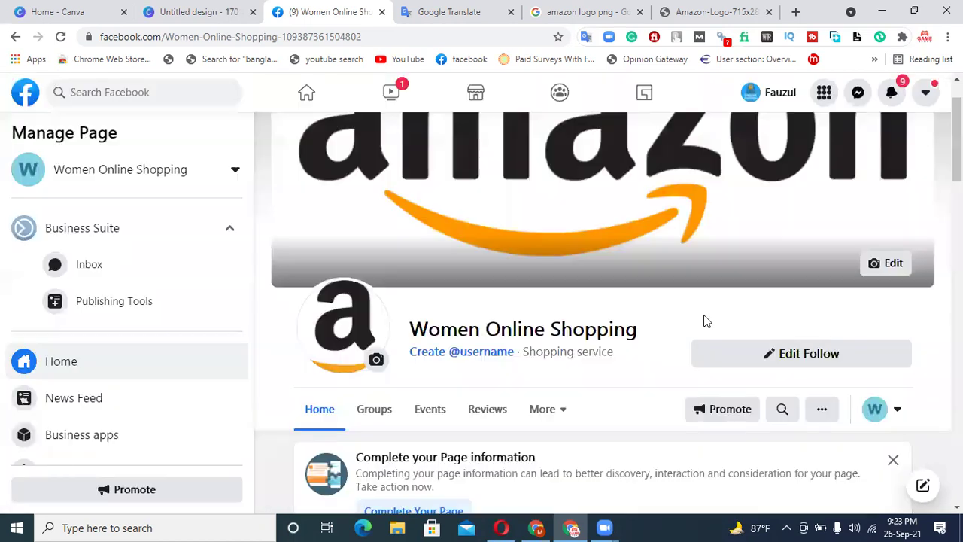
{"action": "left_click", "coordinate": [769, 355]}
{"action": "left_click", "coordinate": [731, 456]}
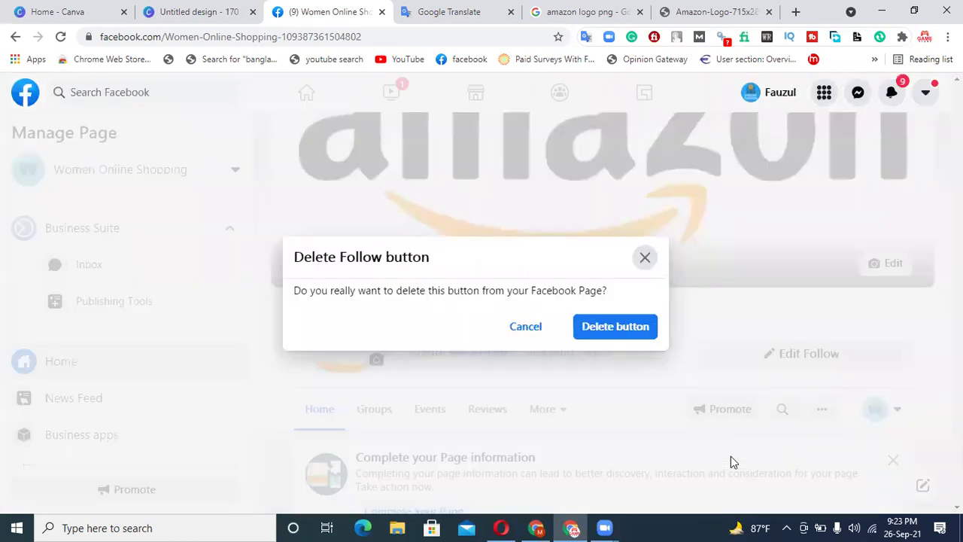
{"action": "left_click", "coordinate": [617, 328]}
- Try a Shop on Website button, back out of it, and scroll the sidebar toward Edit Page Info
{"action": "left_click", "coordinate": [796, 360]}
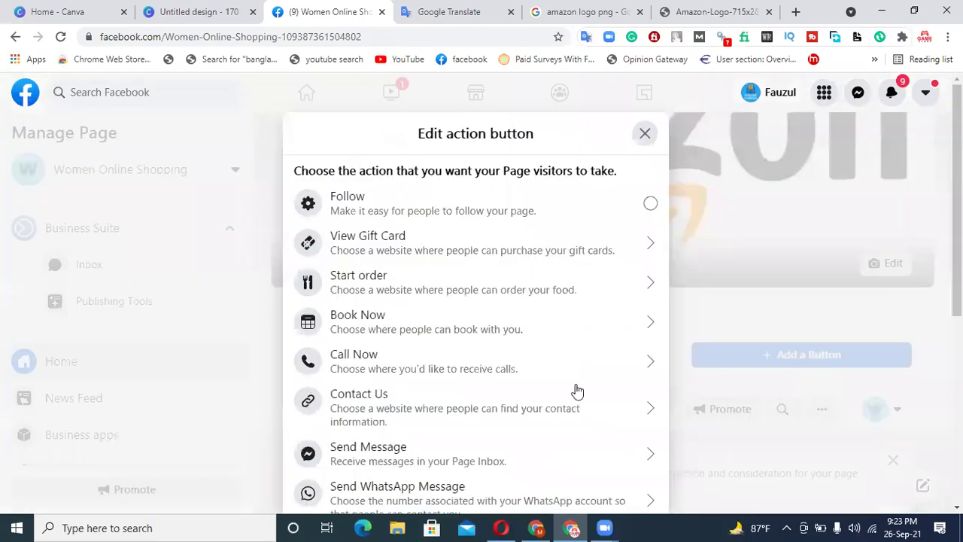
{"action": "scroll", "coordinate": [576, 391], "scroll_direction": "down", "scroll_amount": 3}
{"action": "scroll", "coordinate": [454, 441], "scroll_direction": "down", "scroll_amount": 1}
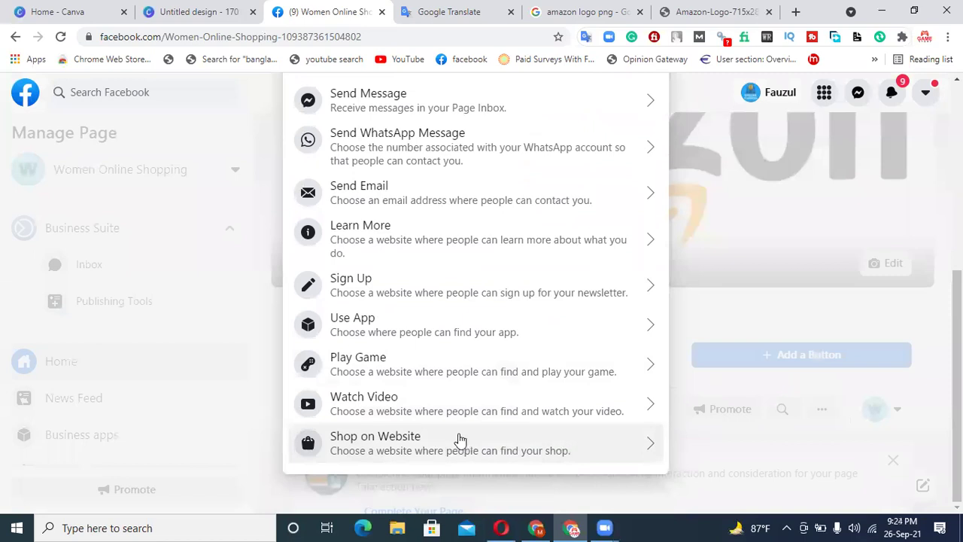
{"action": "left_click", "coordinate": [441, 451]}
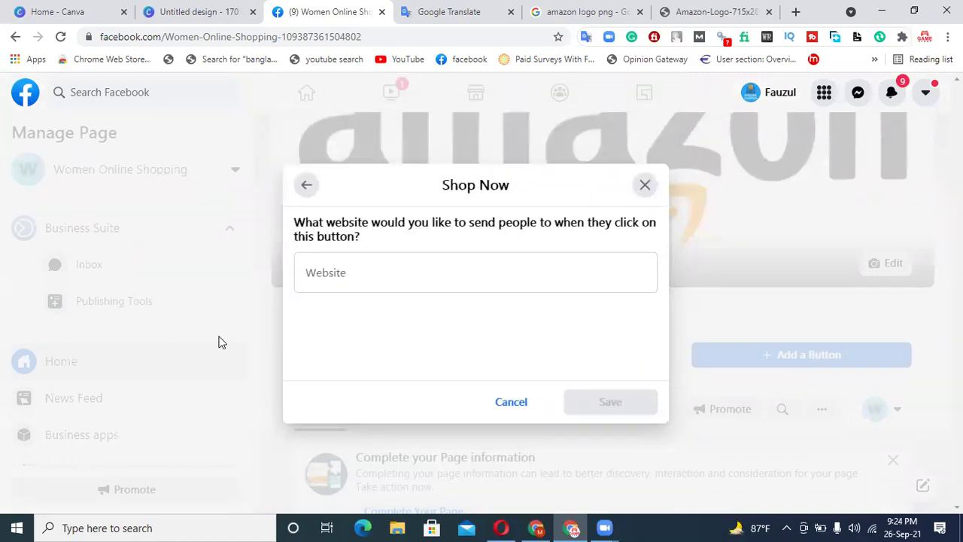
{"action": "left_click", "coordinate": [326, 280]}
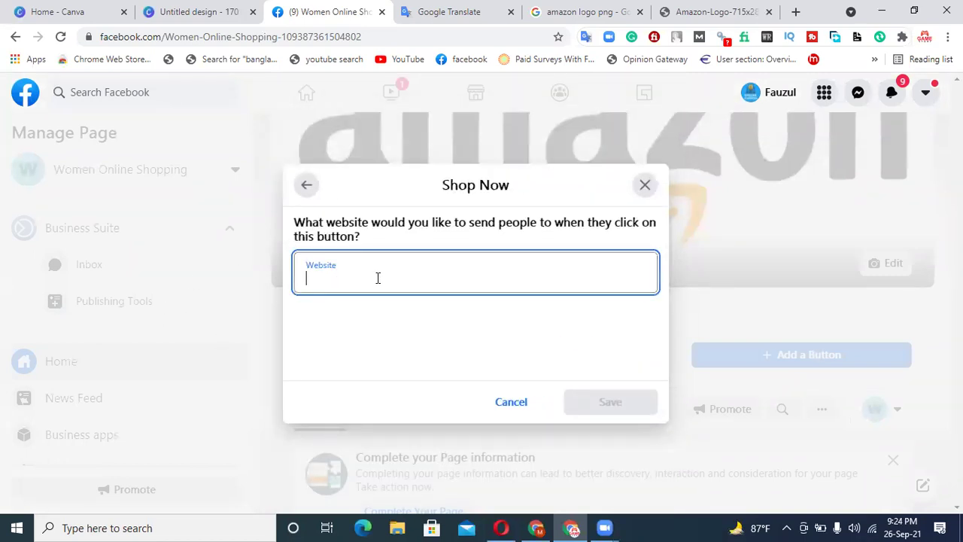
{"action": "left_click", "coordinate": [305, 185]}
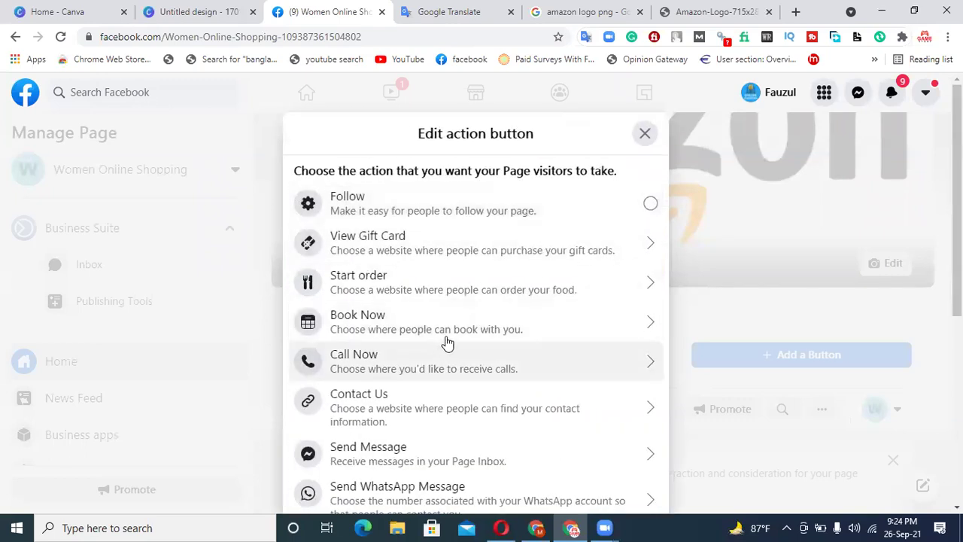
{"action": "key", "text": "Escape"}
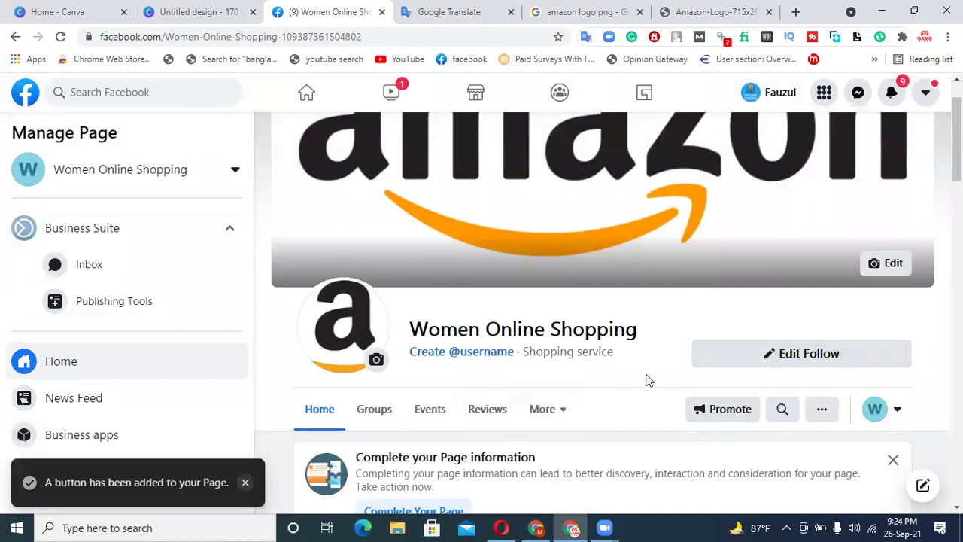
{"action": "scroll", "coordinate": [646, 380], "scroll_direction": "down", "scroll_amount": 2}
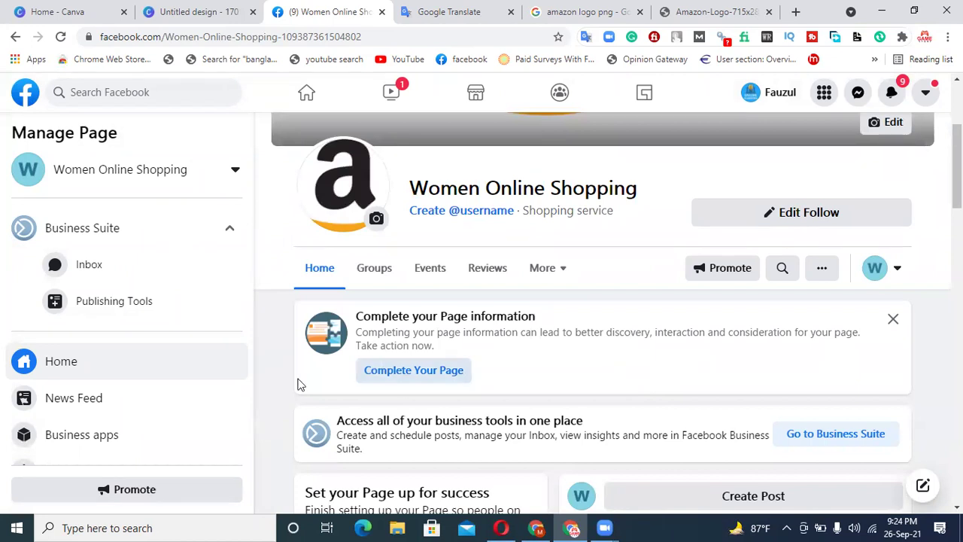
{"action": "scroll", "coordinate": [156, 309], "scroll_direction": "down", "scroll_amount": 2}
{"action": "scroll", "coordinate": [160, 312], "scroll_direction": "down", "scroll_amount": 1}
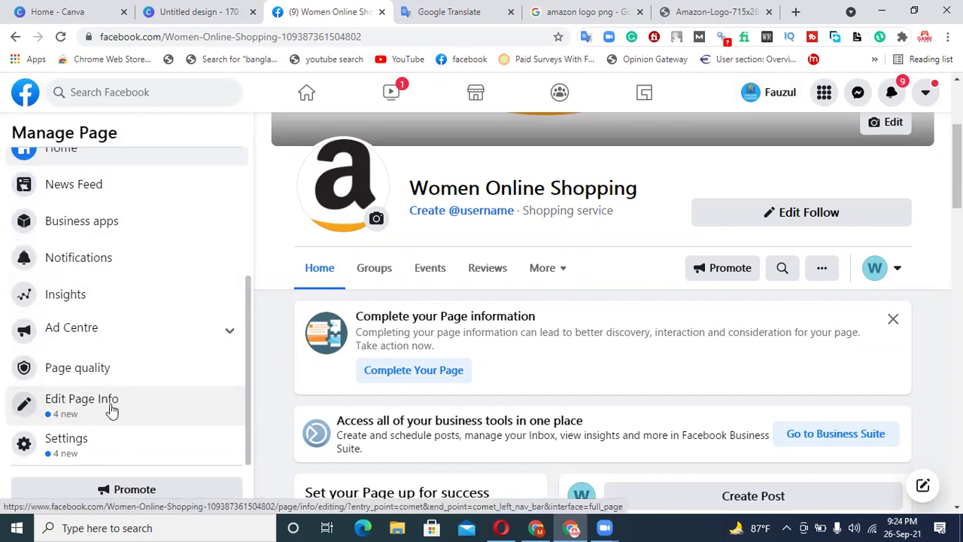
- Open Edit Page Info, close the Amazon logo and image search tabs, and reload Facebook
{"action": "left_click", "coordinate": [66, 407]}
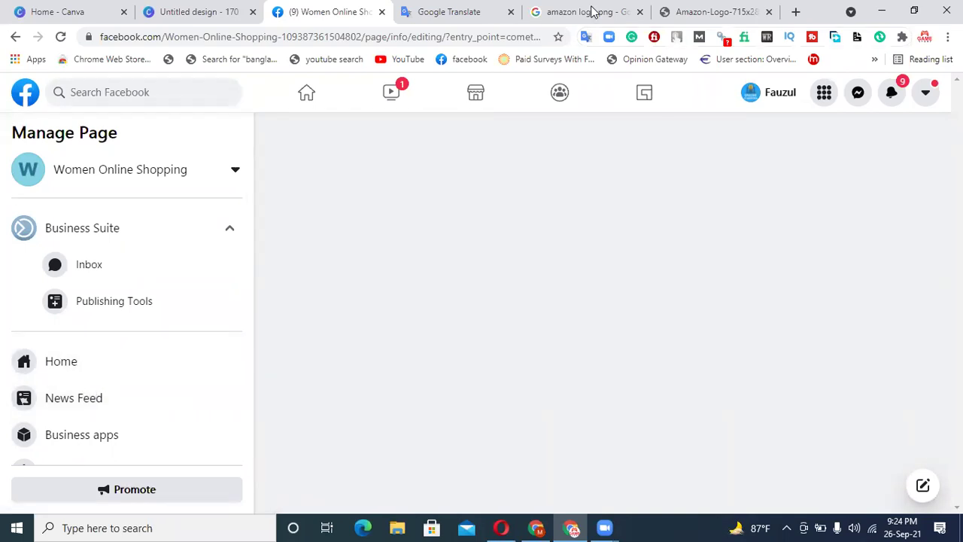
{"action": "left_click", "coordinate": [726, 11]}
{"action": "left_click", "coordinate": [769, 11]}
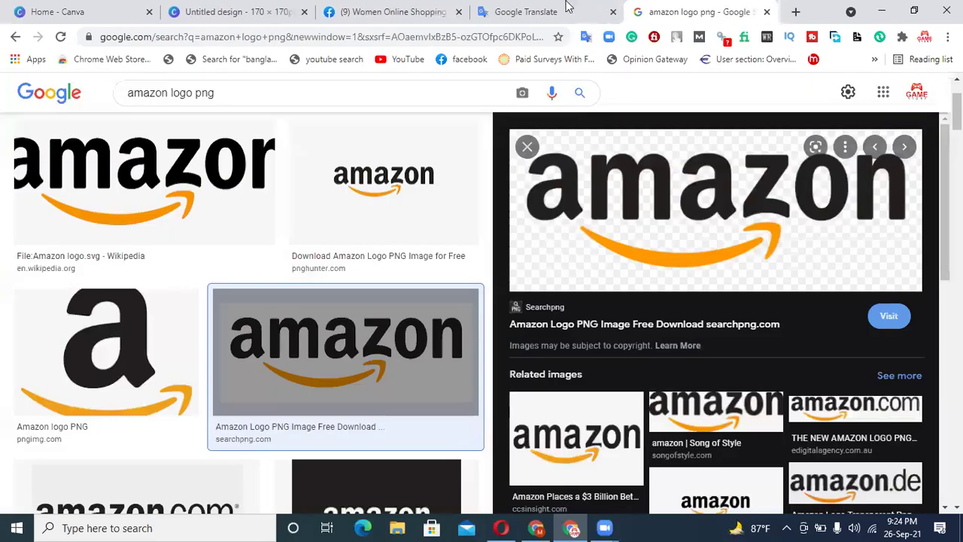
{"action": "left_click", "coordinate": [767, 11]}
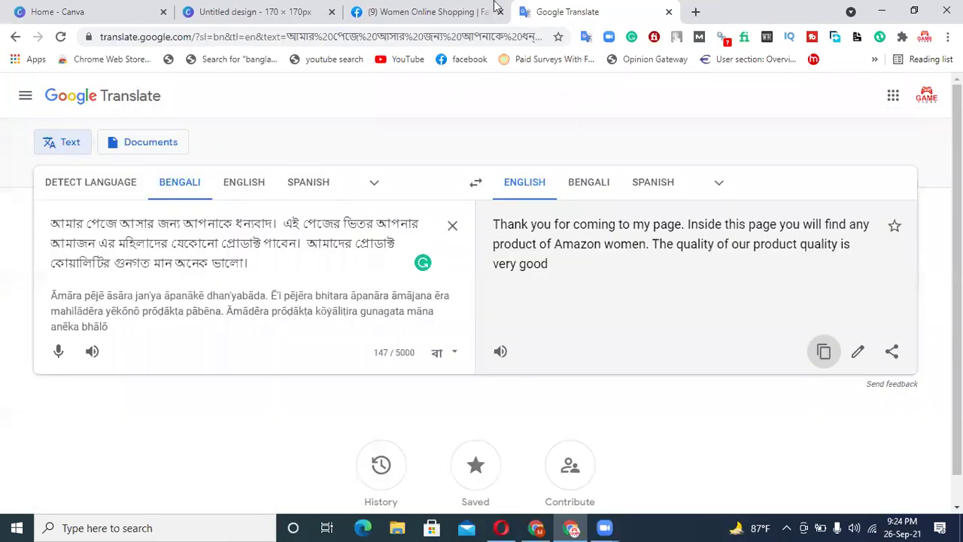
{"action": "left_click", "coordinate": [444, 14]}
{"action": "left_click", "coordinate": [61, 37]}
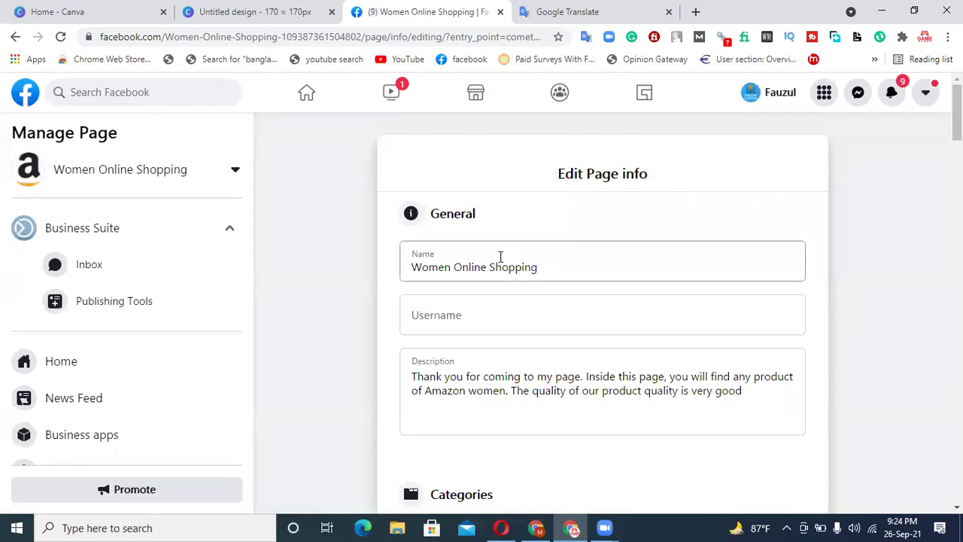
- Enter 'bestproductonline' as the Page username and check its availability
{"action": "left_click", "coordinate": [444, 325]}
{"action": "left_click", "coordinate": [438, 253]}
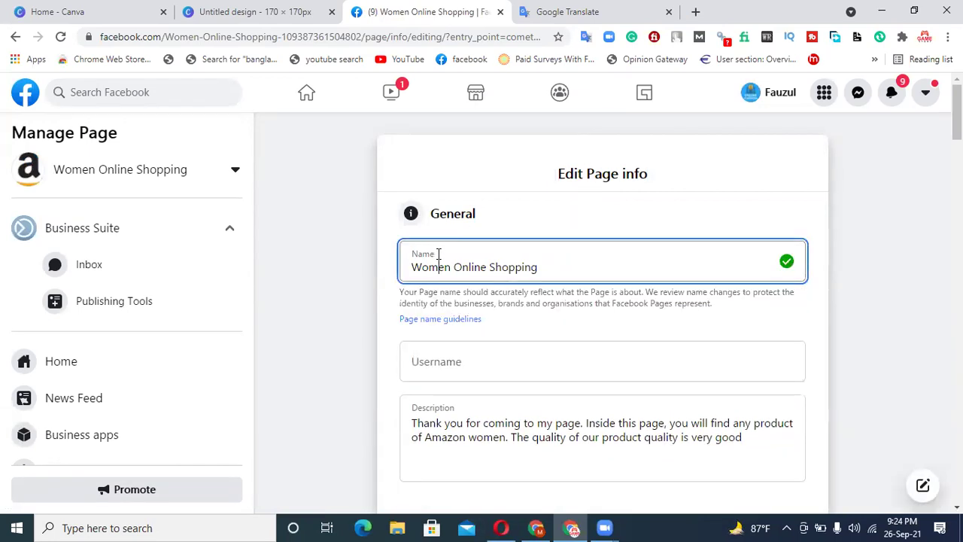
{"action": "left_click", "coordinate": [416, 362]}
{"action": "scroll", "coordinate": [578, 318], "scroll_direction": "down", "scroll_amount": 1}
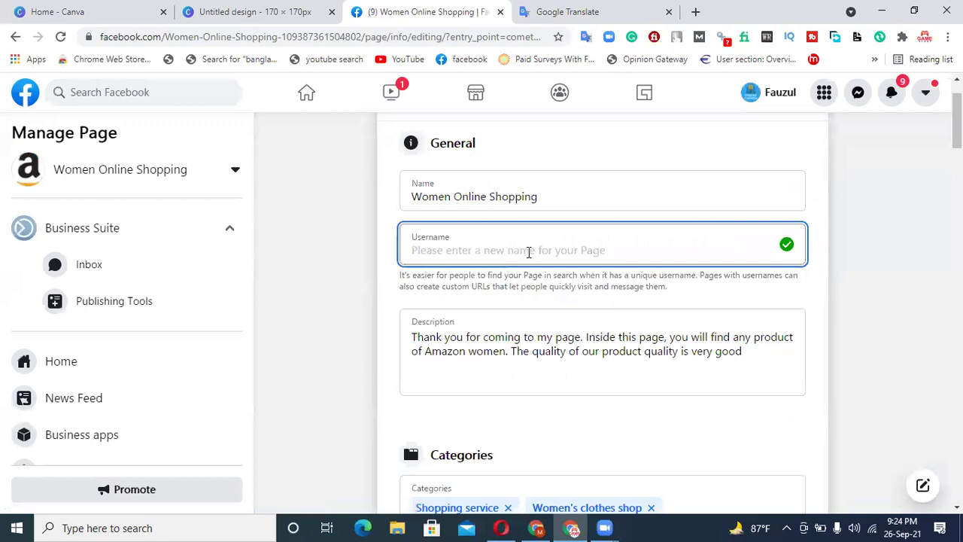
{"action": "type", "text": "best"}
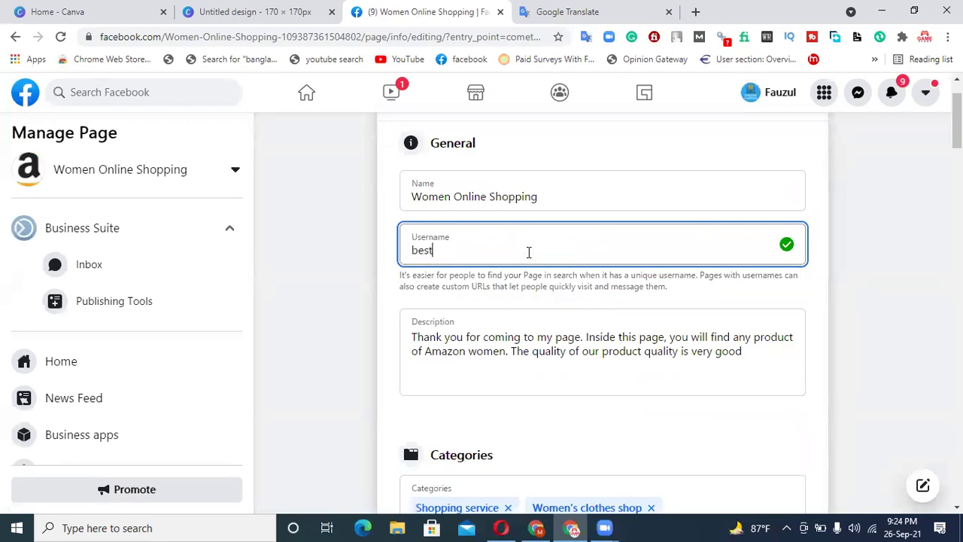
{"action": "type", "text": "pro"}
{"action": "type", "text": "ductonline"}
{"action": "left_click", "coordinate": [710, 295]}
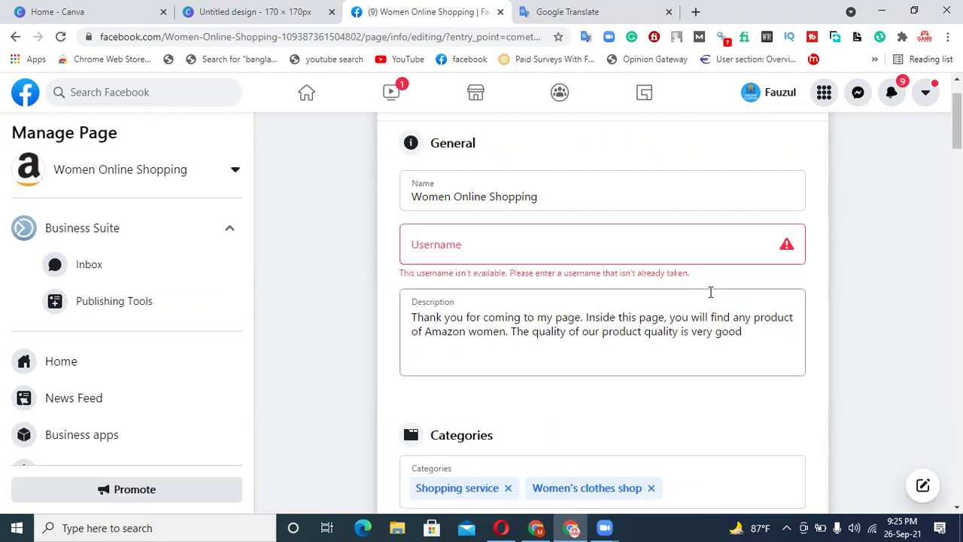
- Retry with 'onlinebestproduct', then 'bestproduct11223', until the username is accepted
{"action": "left_click", "coordinate": [492, 237]}
{"action": "type", "text": "onlinebestprodu"}
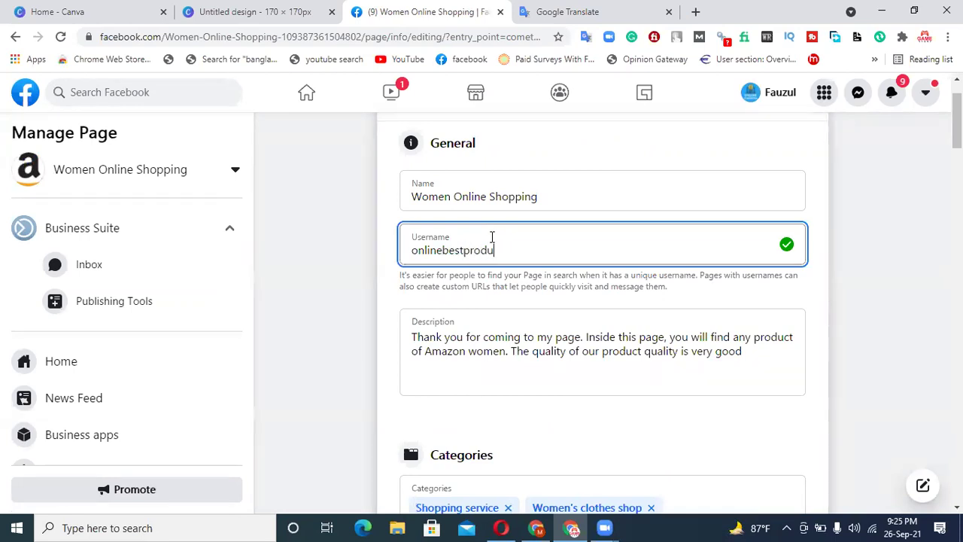
{"action": "type", "text": "ct"}
{"action": "left_click", "coordinate": [701, 289]}
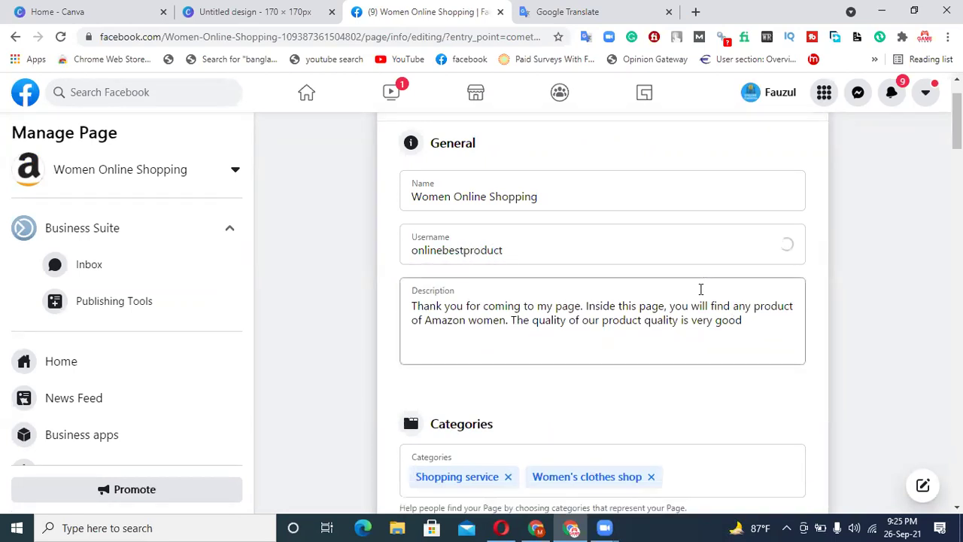
{"action": "left_click", "coordinate": [539, 248]}
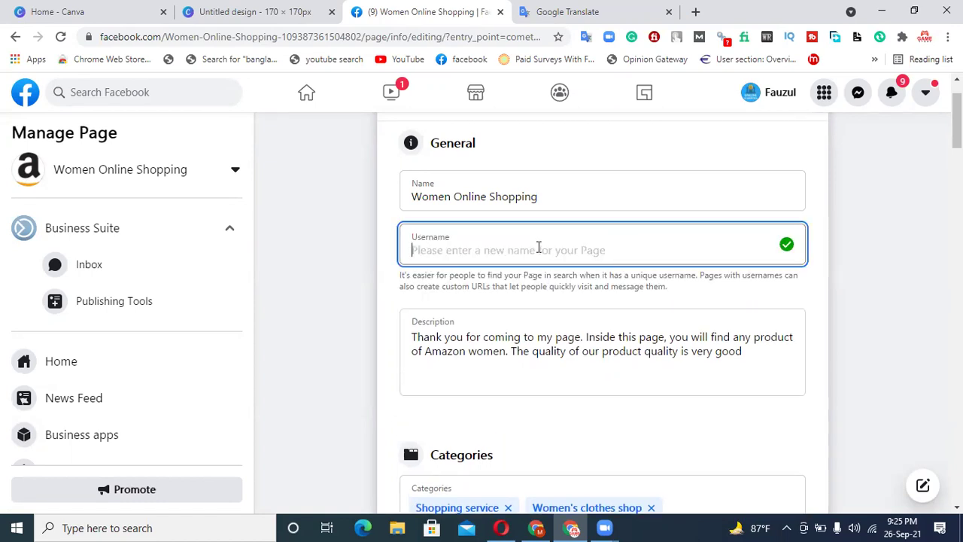
{"action": "type", "text": "bestproduct11223"}
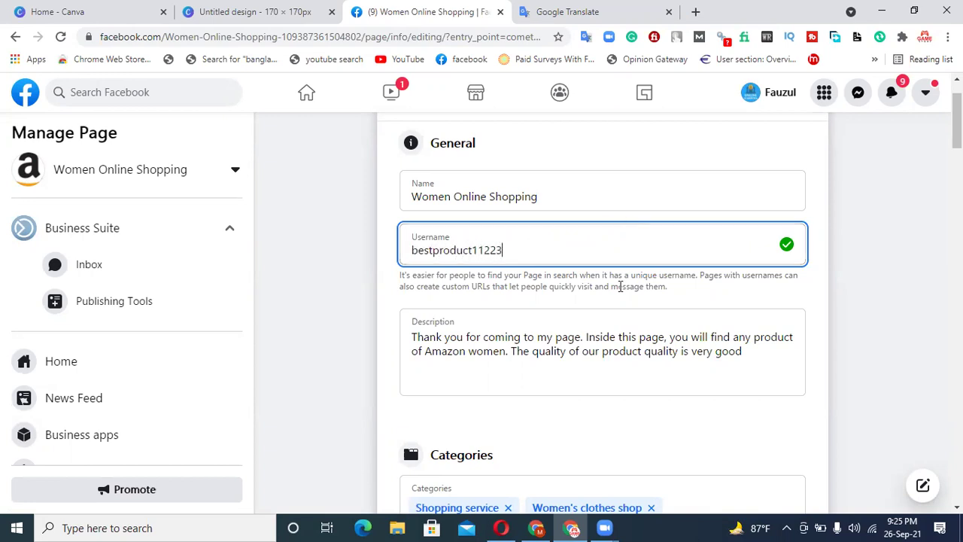
{"action": "left_click", "coordinate": [617, 305]}
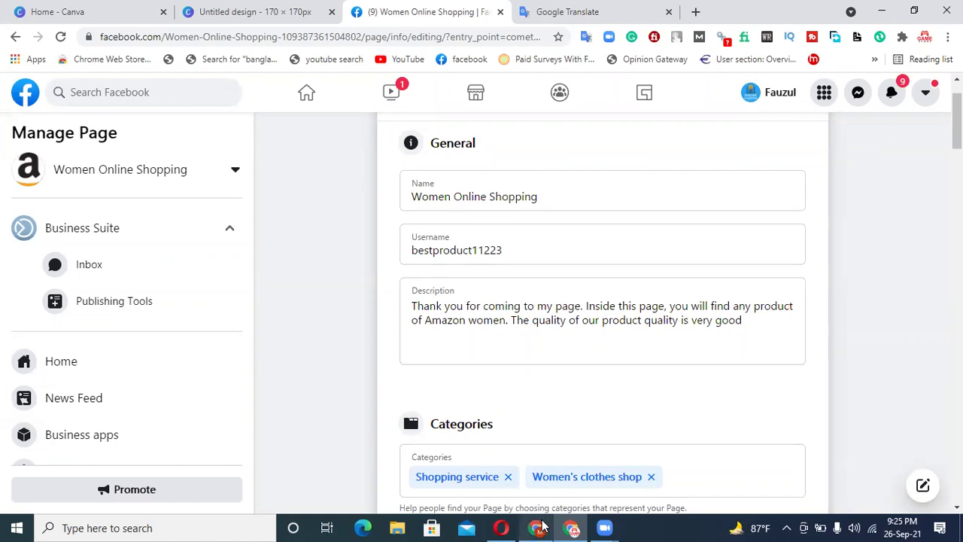
- Select and copy the store ID on the Amazon Associates page
{"action": "mouse_move", "coordinate": [540, 528]}
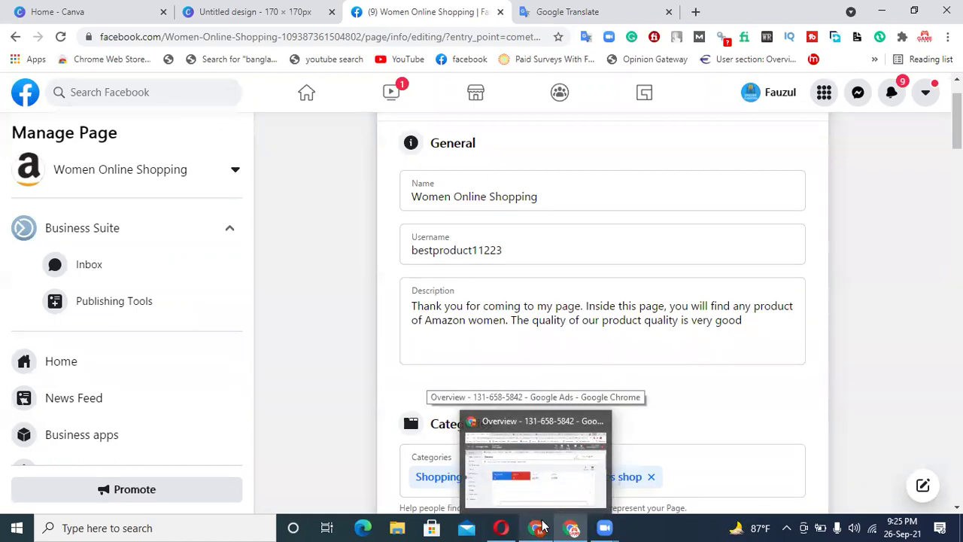
{"action": "left_click", "coordinate": [488, 471]}
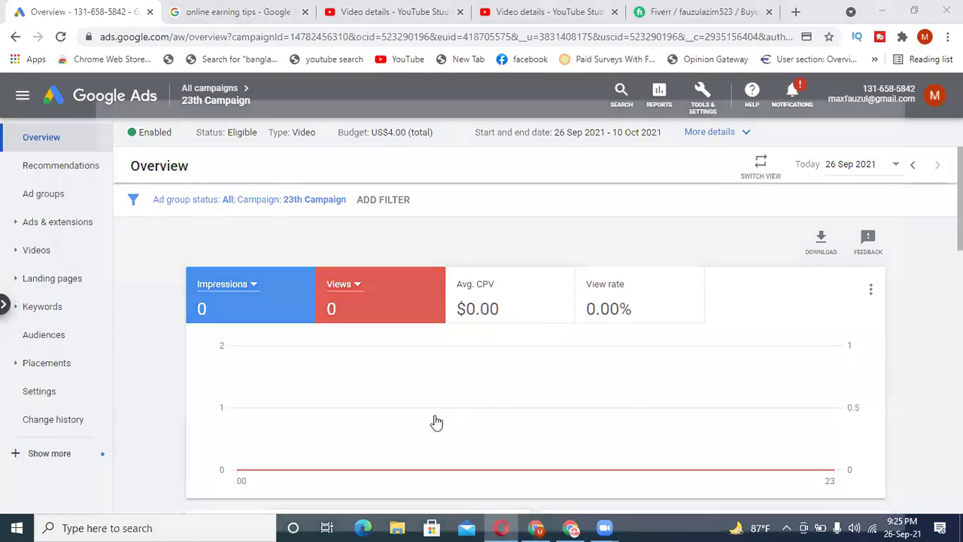
{"action": "key", "text": "alt+Tab"}
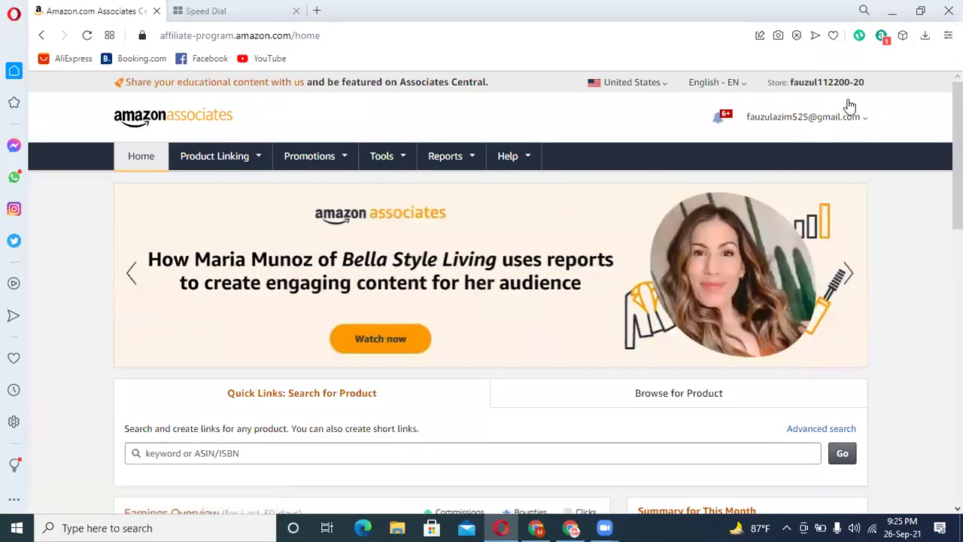
{"action": "triple_click", "coordinate": [848, 105]}
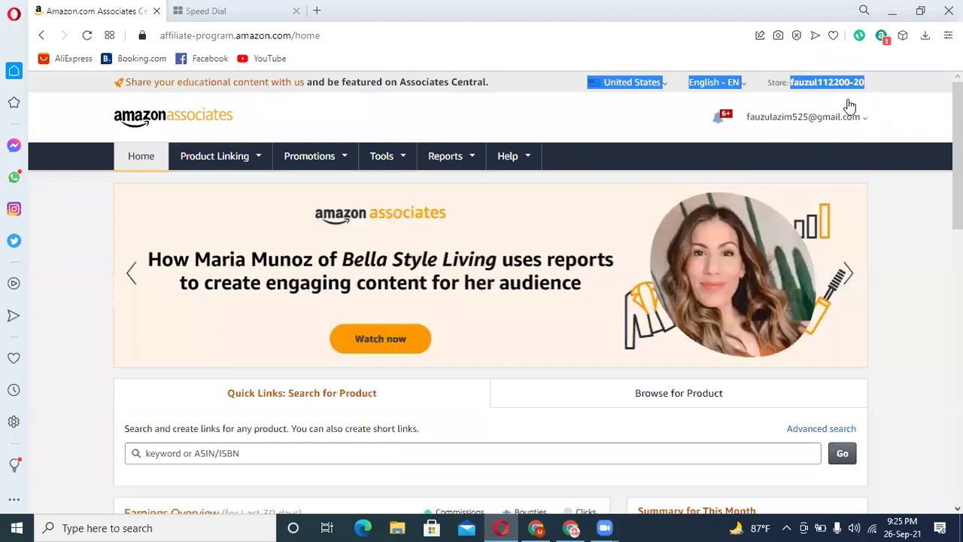
{"action": "left_click", "coordinate": [559, 123]}
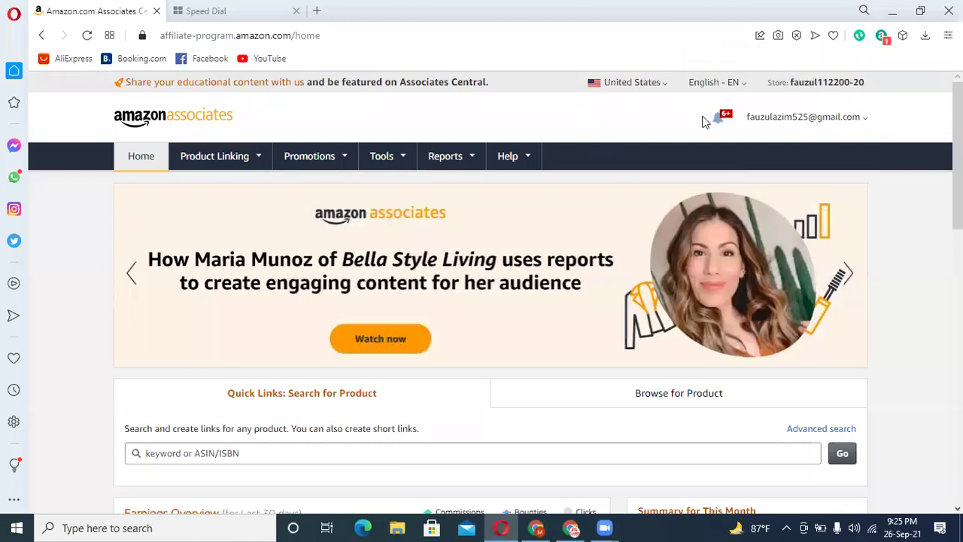
{"action": "left_click_drag", "start_coordinate": [790, 82], "coordinate": [865, 82]}
{"action": "left_click", "coordinate": [703, 122]}
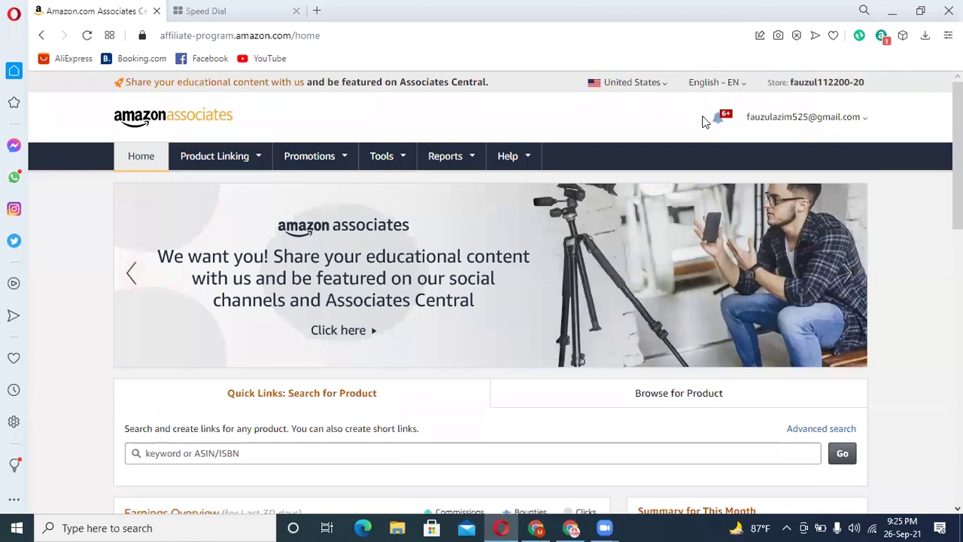
{"action": "left_click_drag", "start_coordinate": [790, 82], "coordinate": [865, 82]}
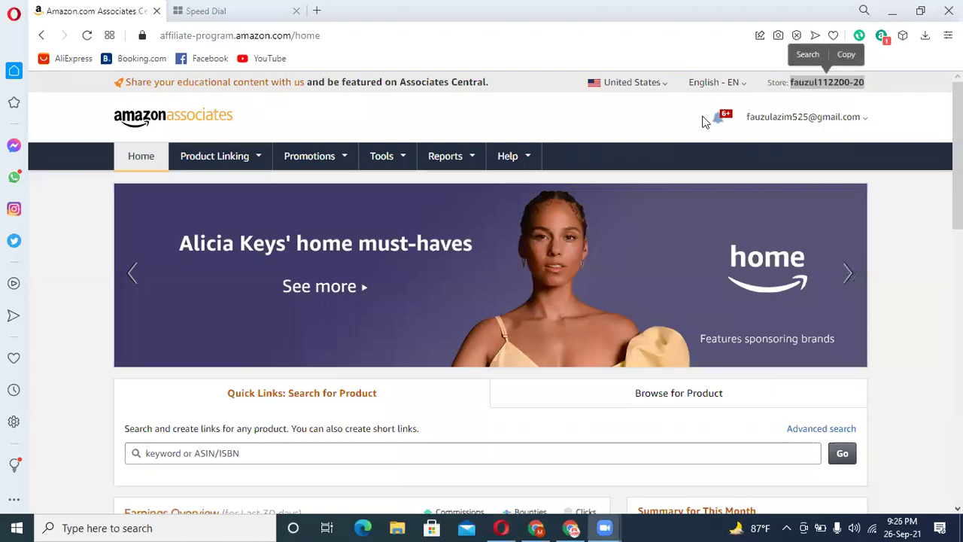
{"action": "right_click", "coordinate": [856, 83]}
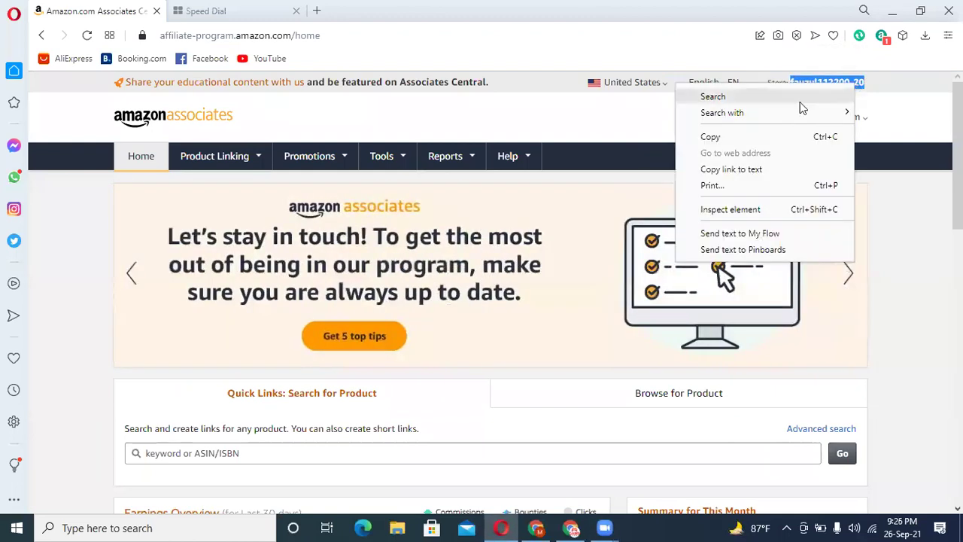
{"action": "left_click", "coordinate": [726, 136]}
- Paste the store ID over the existing Facebook Page username
{"action": "left_click", "coordinate": [571, 528]}
{"action": "key", "text": "ctrl+a"}
{"action": "key", "text": "ctrl+v"}
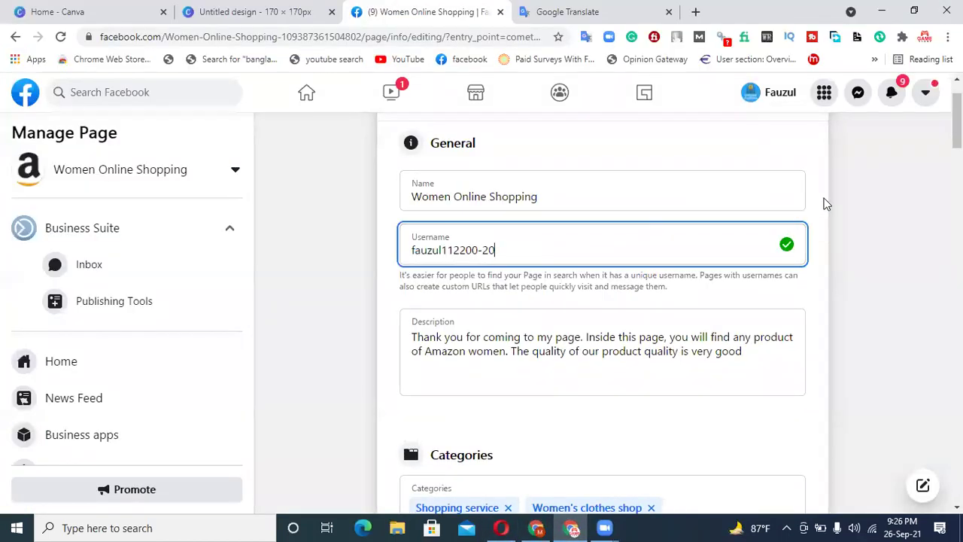
- Re-paste the store ID as username, remove its hyphen, and save it
{"action": "left_click", "coordinate": [825, 204]}
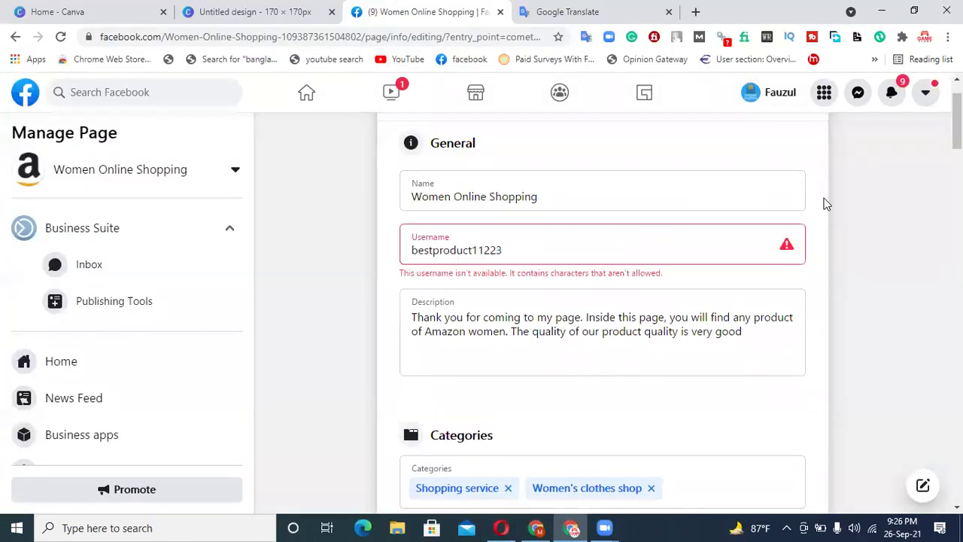
{"action": "left_click", "coordinate": [528, 244]}
{"action": "key", "text": "ctrl+a"}
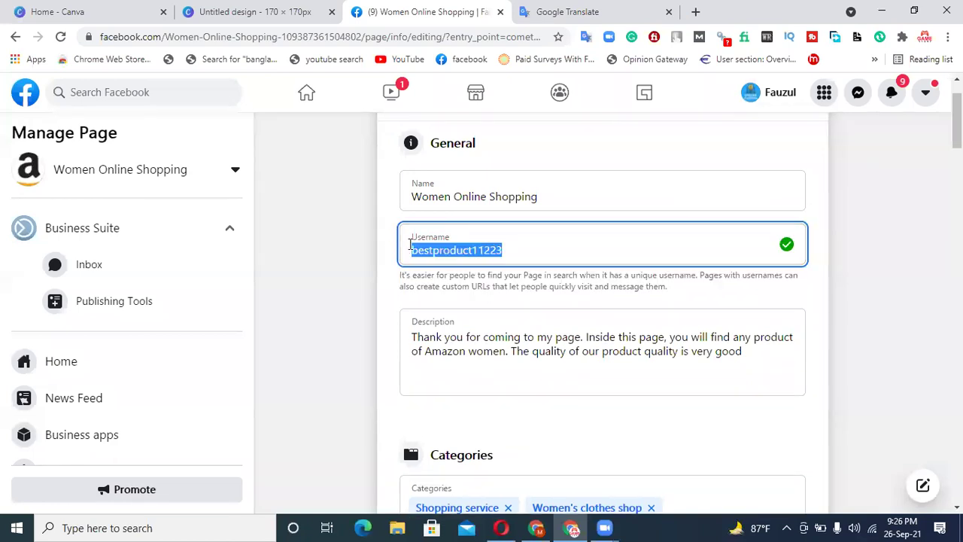
{"action": "key", "text": "ctrl+v"}
{"action": "left_click", "coordinate": [489, 257]}
{"action": "key", "text": "BackSpace"}
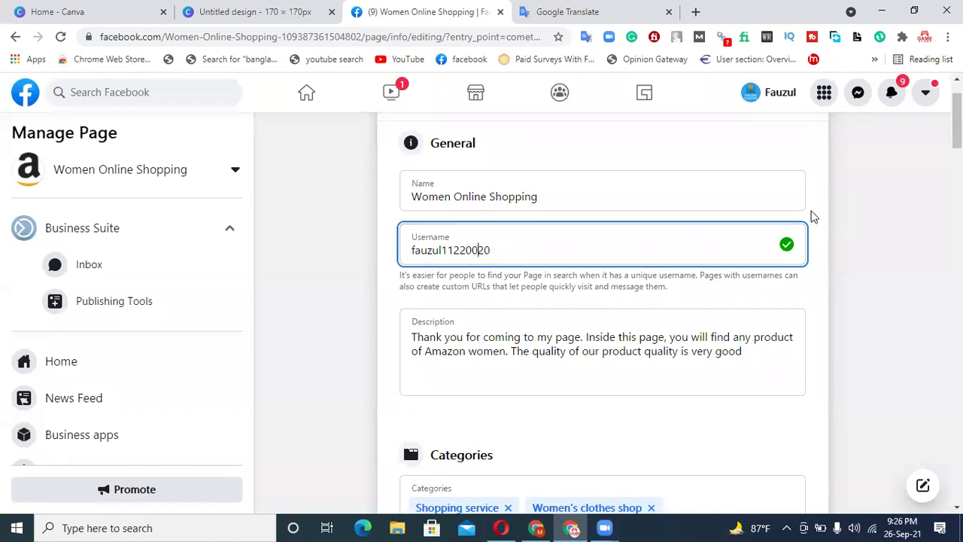
{"action": "left_click", "coordinate": [813, 216]}
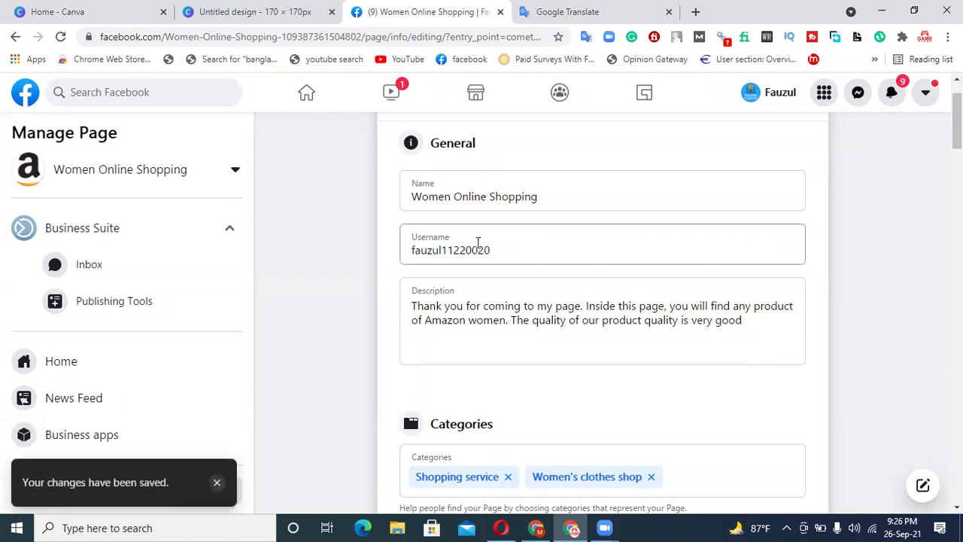
{"action": "scroll", "coordinate": [531, 256], "scroll_direction": "down", "scroll_amount": 2}
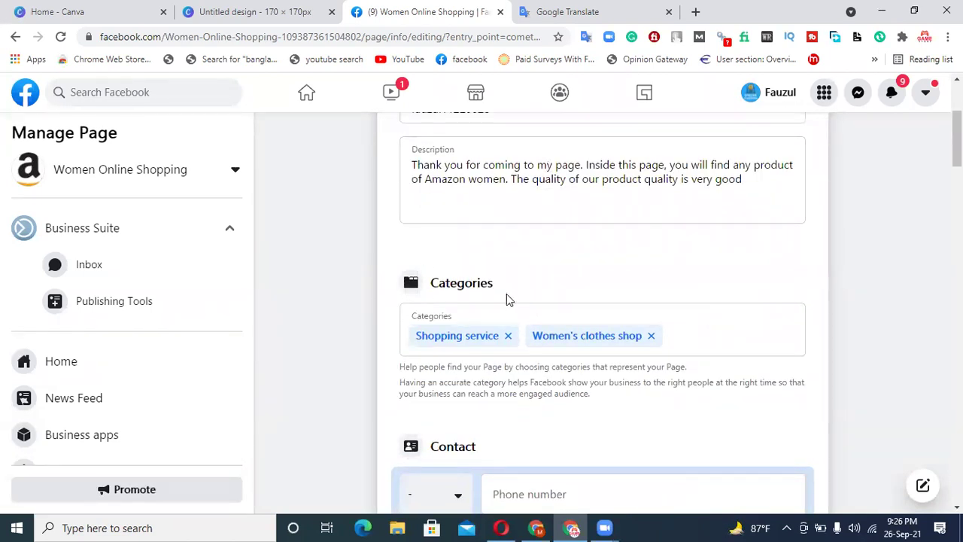
{"action": "scroll", "coordinate": [508, 301], "scroll_direction": "down", "scroll_amount": 2}
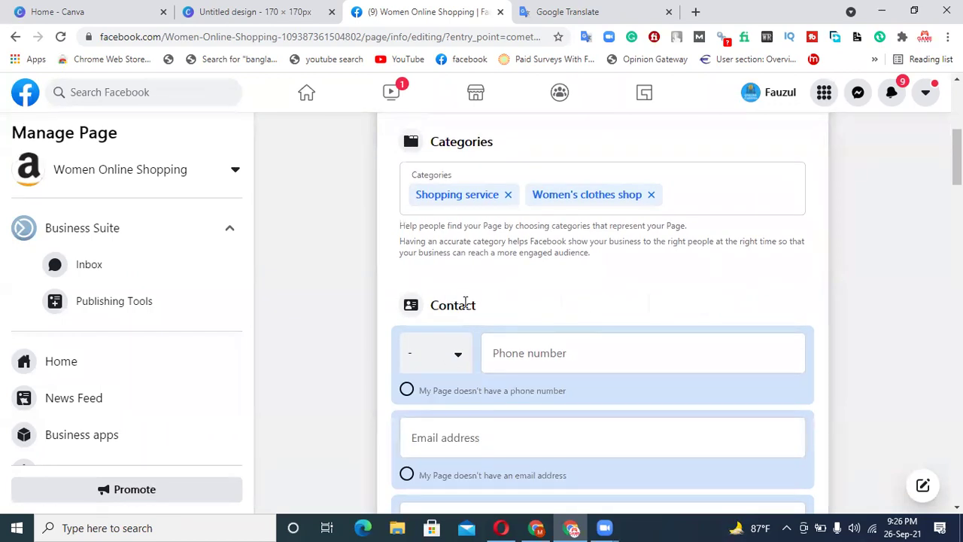
- Set the contact phone to a Bangladesh BD+880 number from a saved suggestion
{"action": "left_click", "coordinate": [452, 369]}
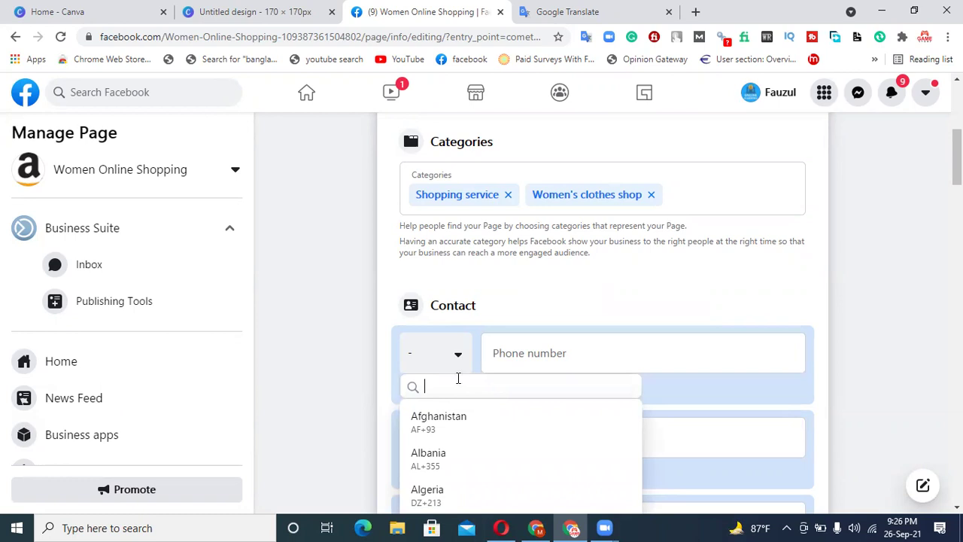
{"action": "type", "text": "ban"}
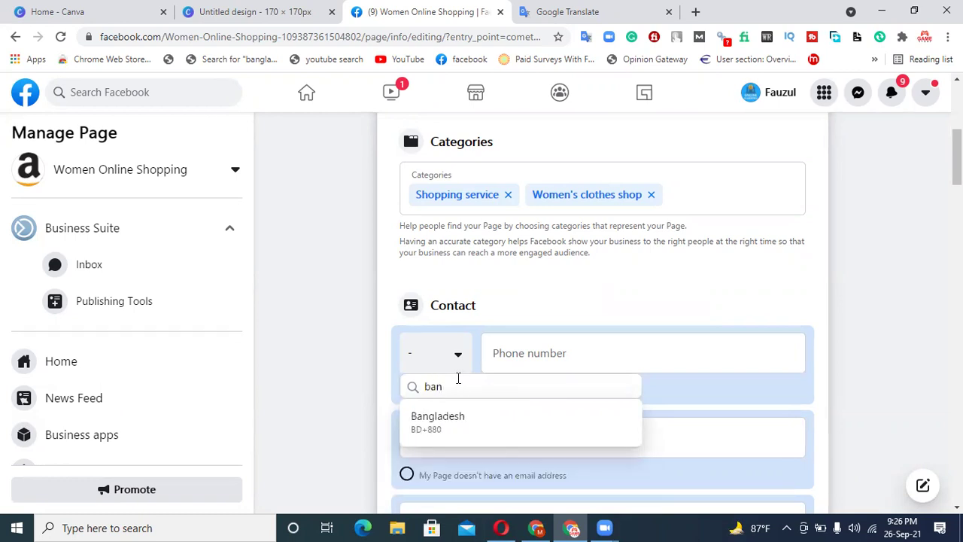
{"action": "left_click", "coordinate": [467, 421]}
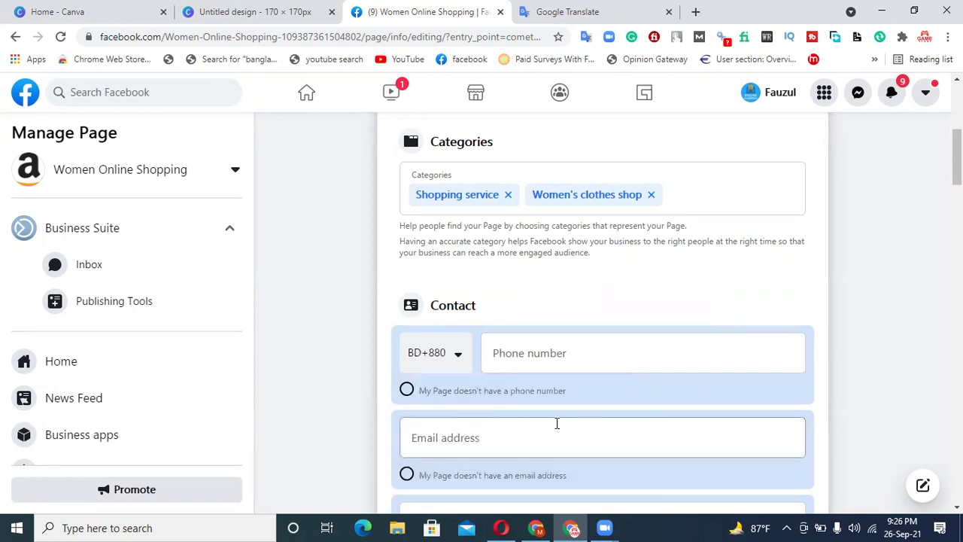
{"action": "left_click", "coordinate": [559, 364]}
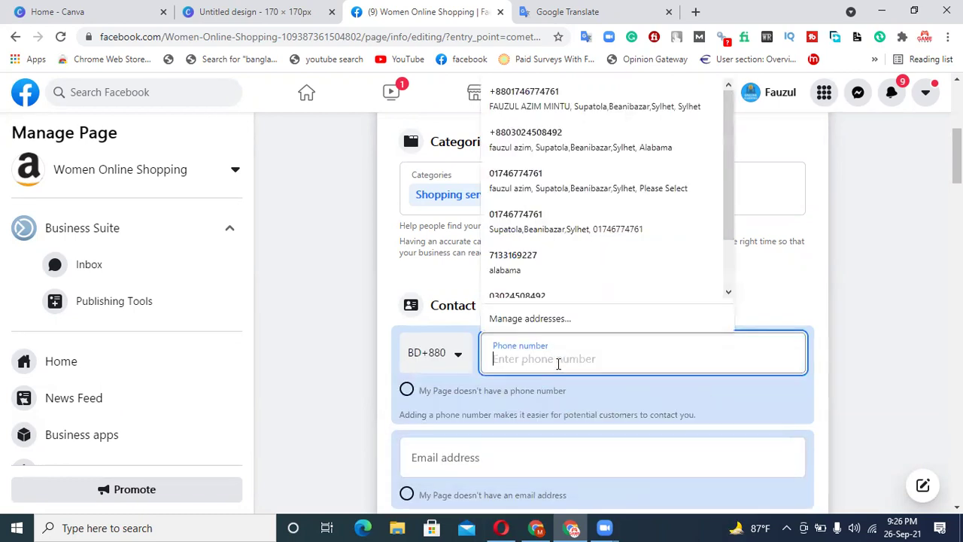
{"action": "left_click", "coordinate": [549, 188]}
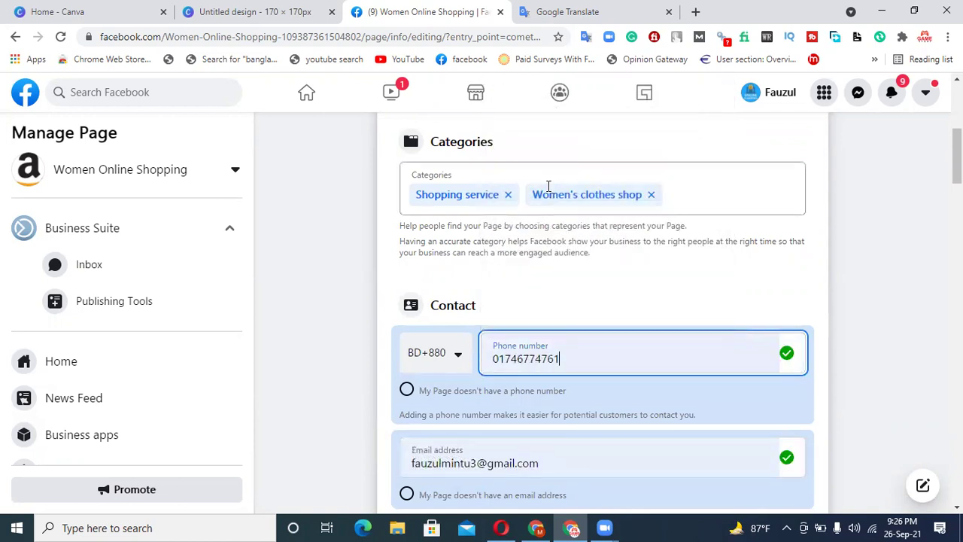
{"action": "left_click", "coordinate": [817, 266]}
- Replace the existing contact email with a new email address
{"action": "scroll", "coordinate": [657, 335], "scroll_direction": "down", "scroll_amount": 2}
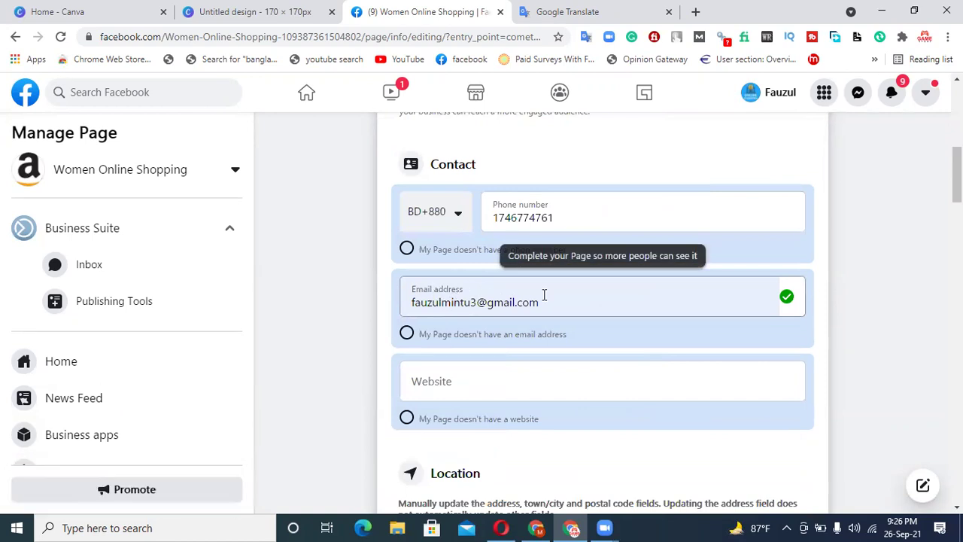
{"action": "left_click_drag", "start_coordinate": [544, 301], "coordinate": [410, 304]}
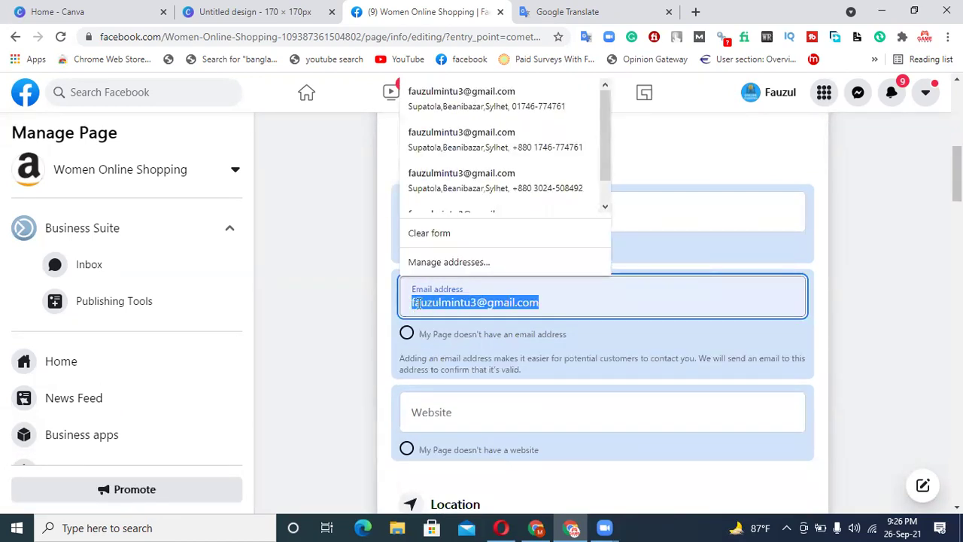
{"action": "key", "text": "BackSpace"}
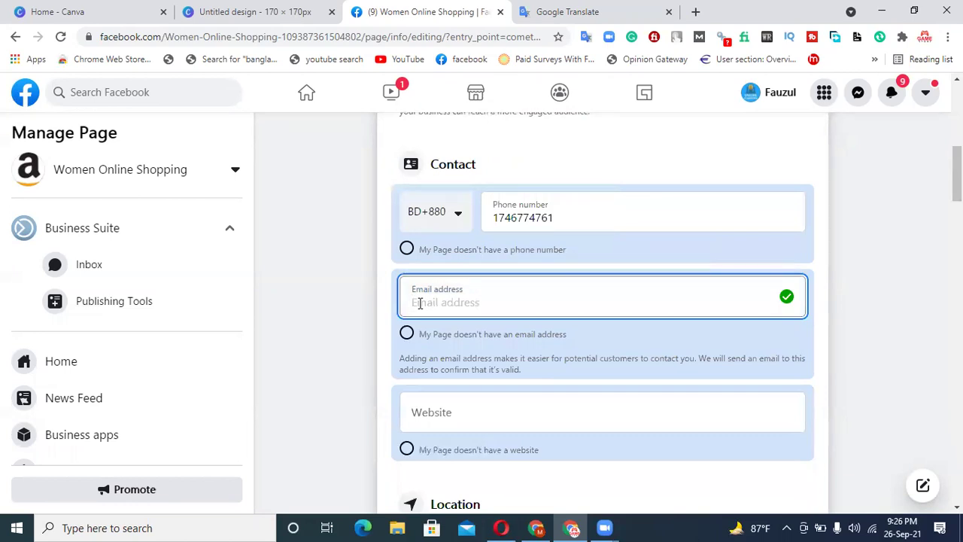
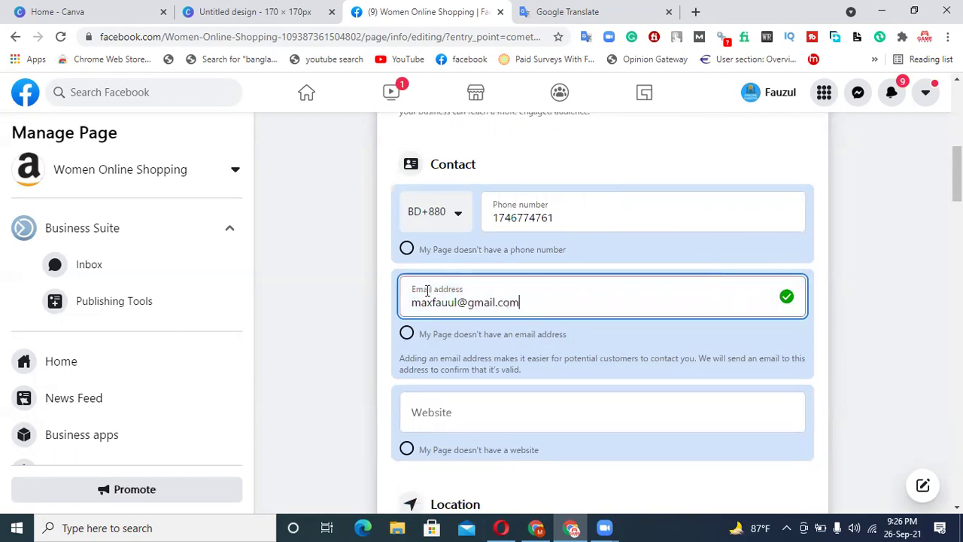
{"action": "left_click", "coordinate": [350, 314]}
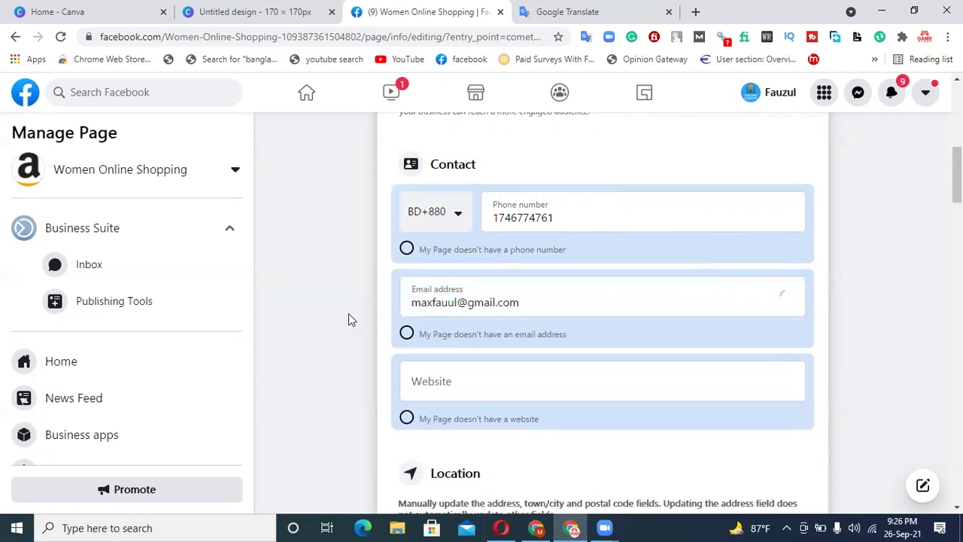
- Move to the website field and scroll further down the Page info form
{"action": "left_click", "coordinate": [466, 383]}
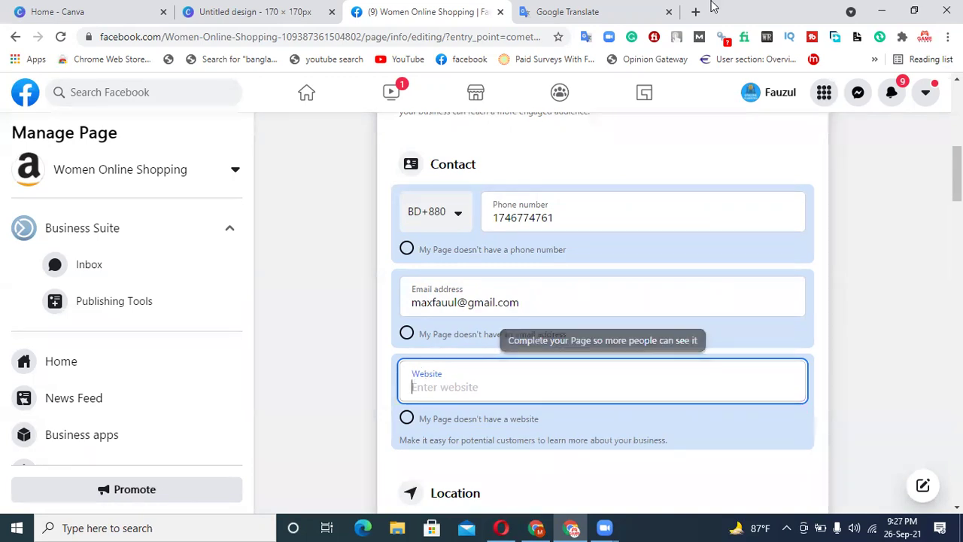
{"action": "scroll", "coordinate": [462, 311], "scroll_direction": "down", "scroll_amount": 1}
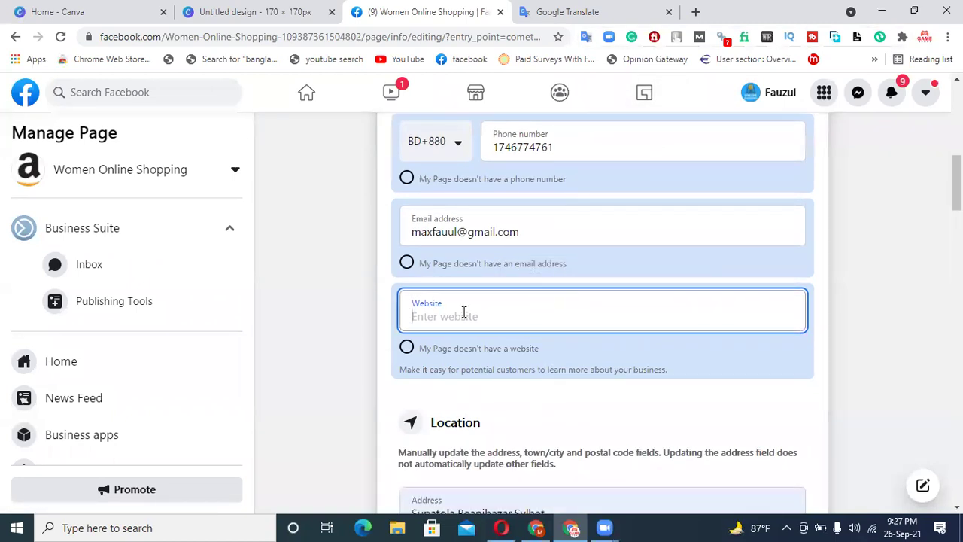
{"action": "scroll", "coordinate": [507, 298], "scroll_direction": "down", "scroll_amount": 2}
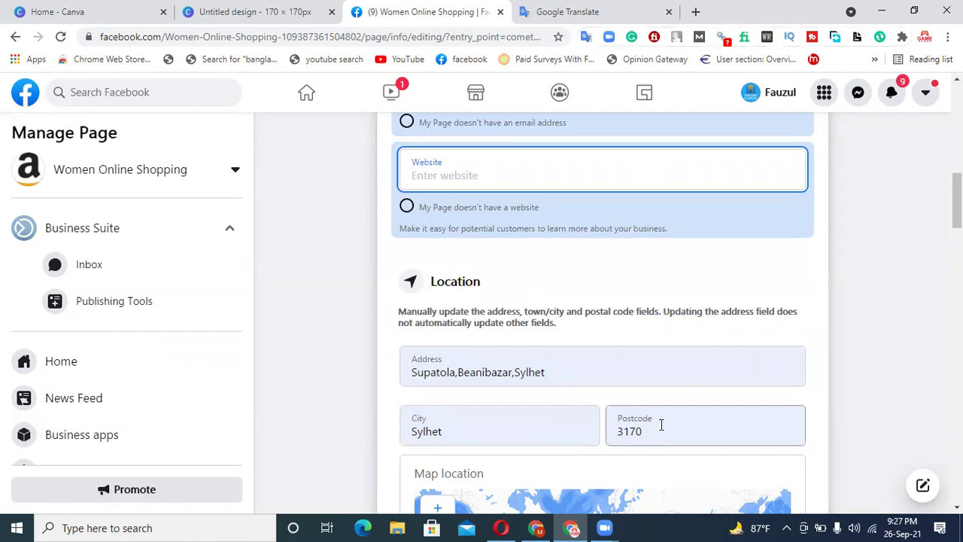
- Try 'worldwide' as the service area, then clear it so the field stays empty
{"action": "scroll", "coordinate": [660, 410], "scroll_direction": "down", "scroll_amount": 4}
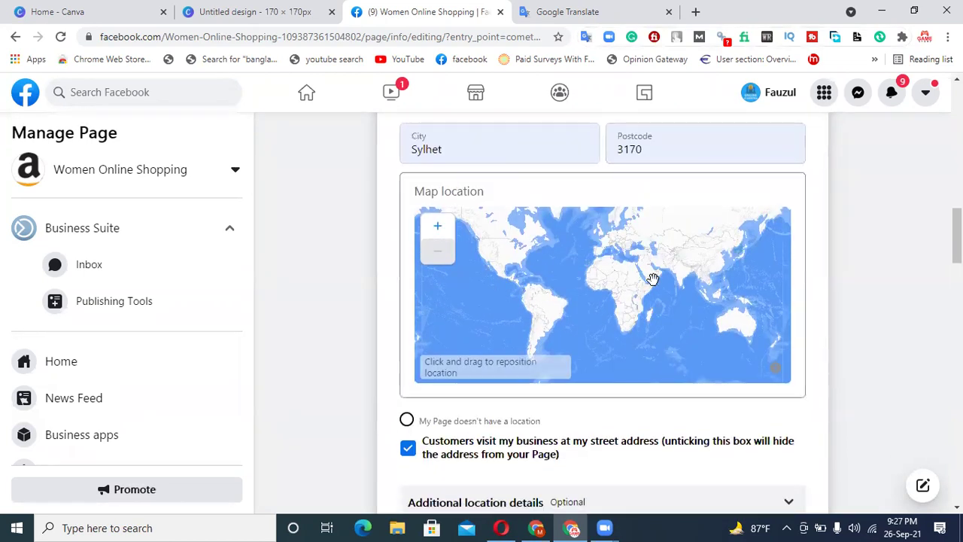
{"action": "scroll", "coordinate": [626, 408], "scroll_direction": "down", "scroll_amount": 2}
{"action": "scroll", "coordinate": [627, 409], "scroll_direction": "down", "scroll_amount": 1}
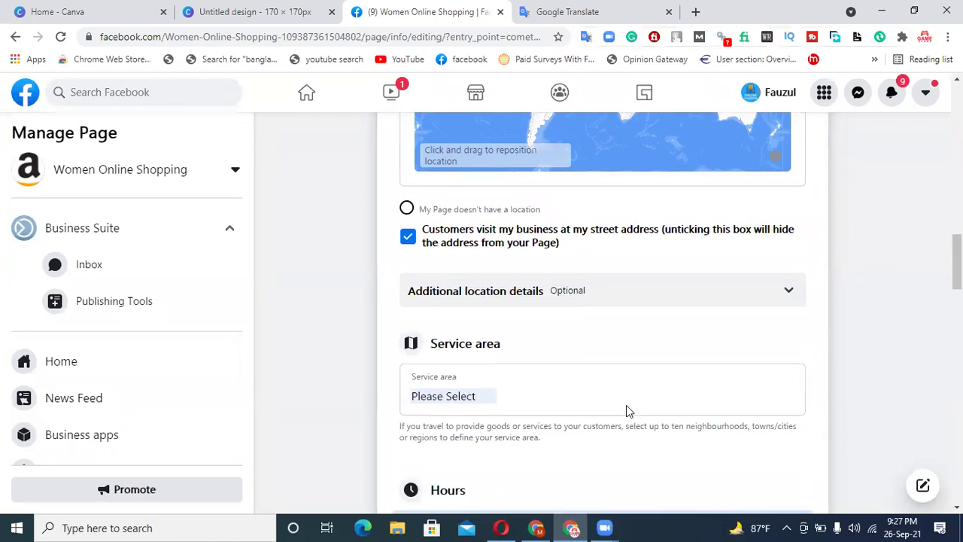
{"action": "left_click", "coordinate": [472, 395]}
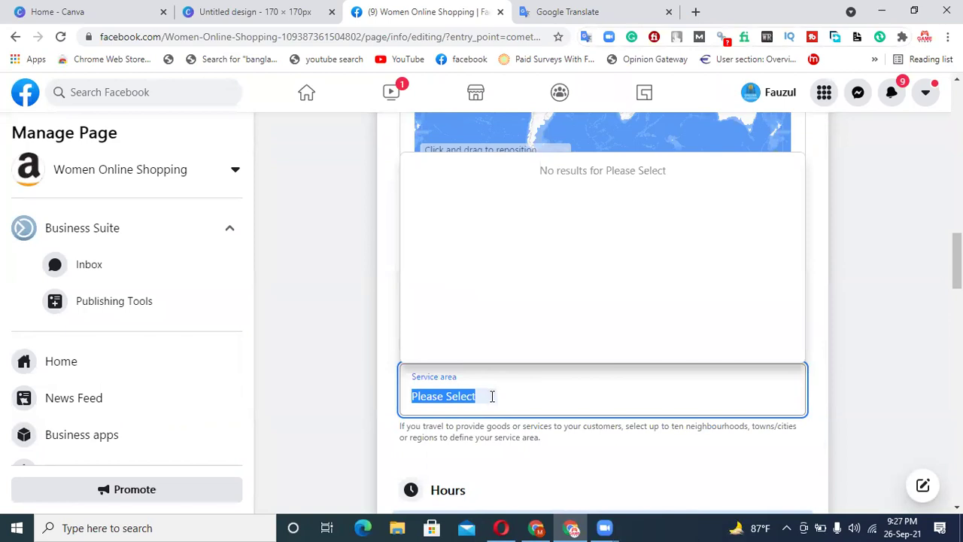
{"action": "type", "text": "worldwide"}
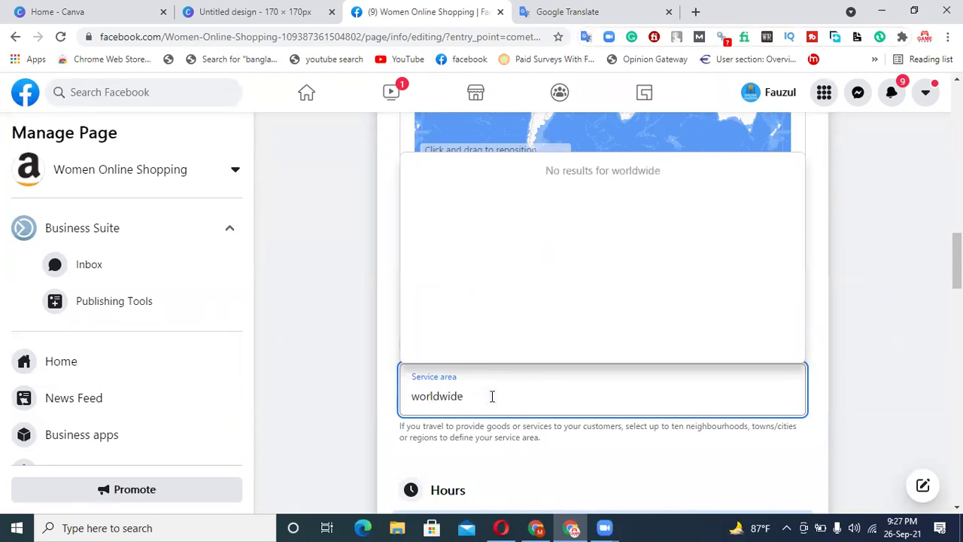
{"action": "left_click_drag", "start_coordinate": [473, 398], "coordinate": [414, 397]}
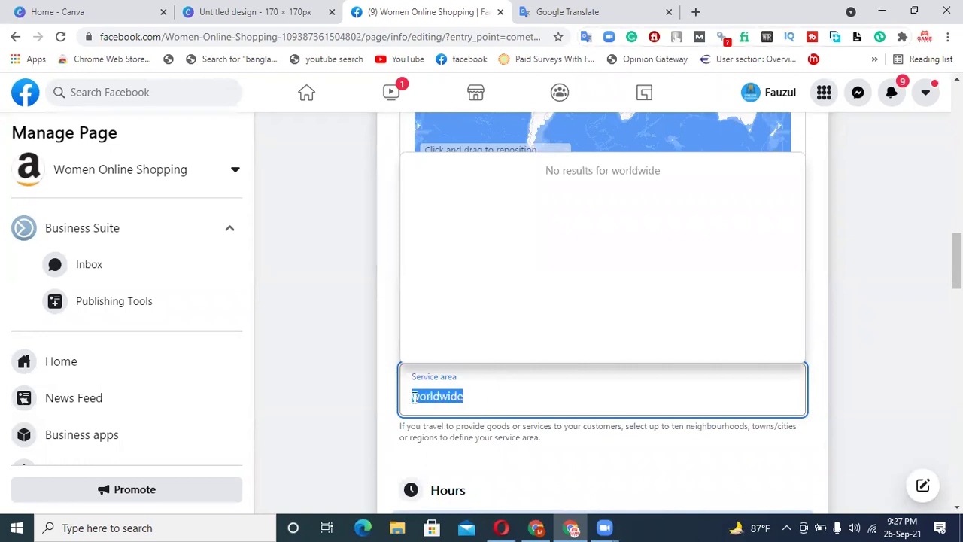
{"action": "key", "text": "BackSpace"}
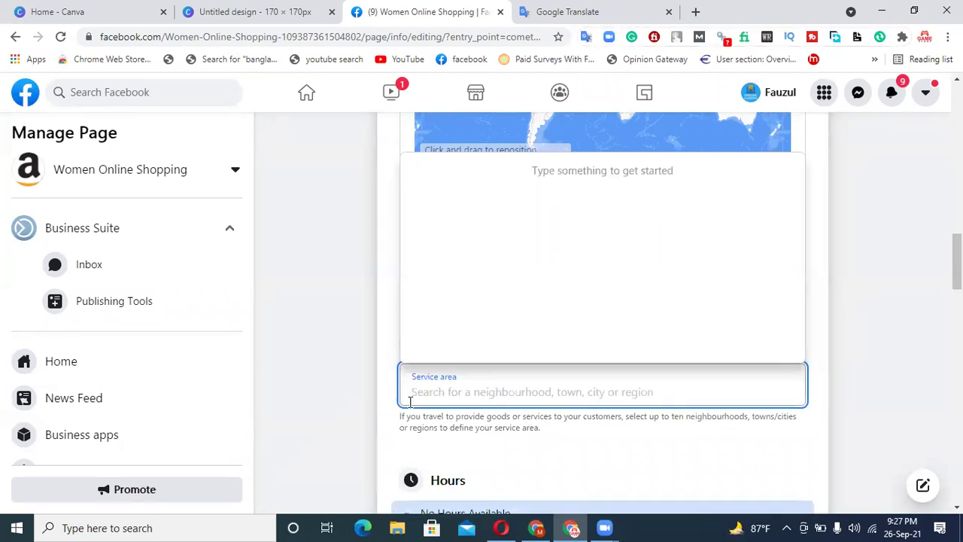
{"action": "left_click", "coordinate": [380, 429]}
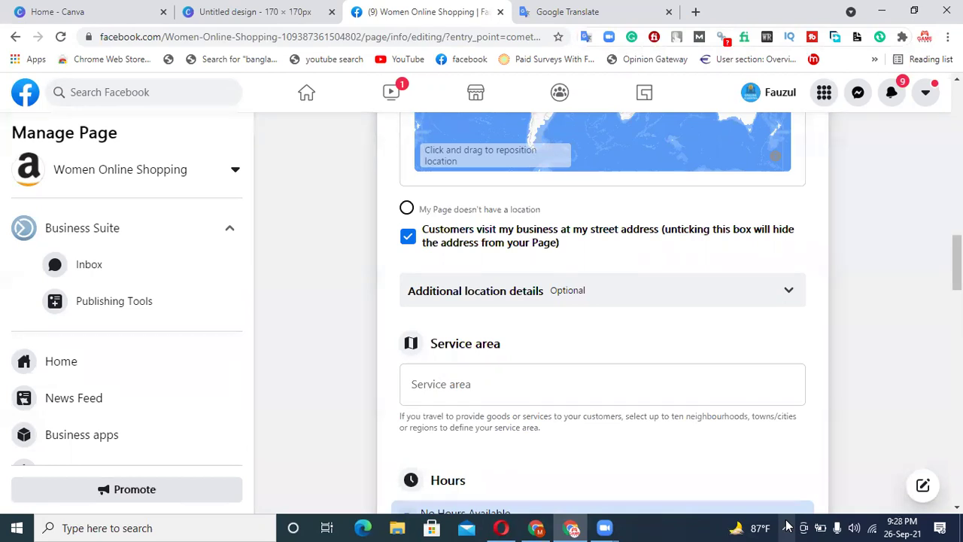
- Select 'Always open' for the Page's business hours
{"action": "scroll", "coordinate": [763, 391], "scroll_direction": "down", "scroll_amount": 3}
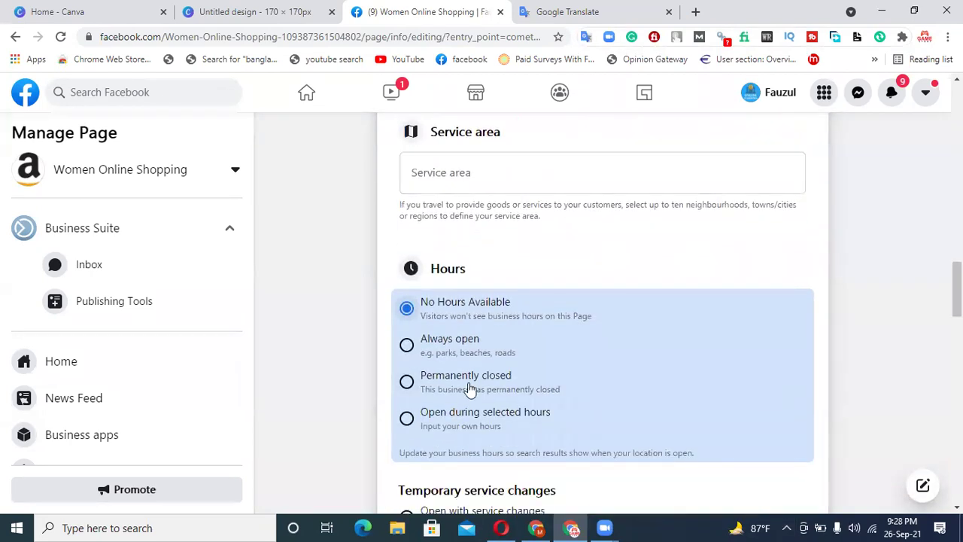
{"action": "left_click", "coordinate": [407, 346]}
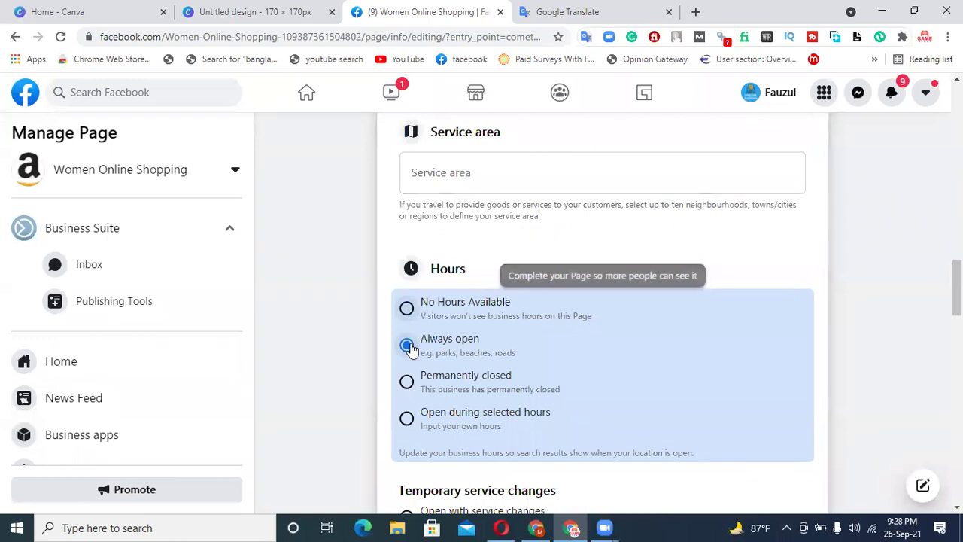
{"action": "scroll", "coordinate": [571, 263], "scroll_direction": "up", "scroll_amount": 4}
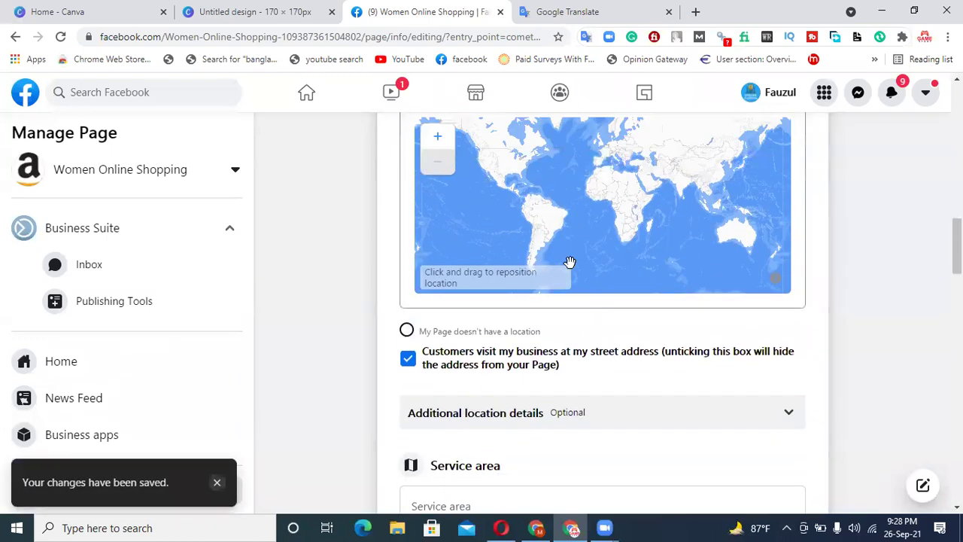
{"action": "scroll", "coordinate": [571, 262], "scroll_direction": "up", "scroll_amount": 10}
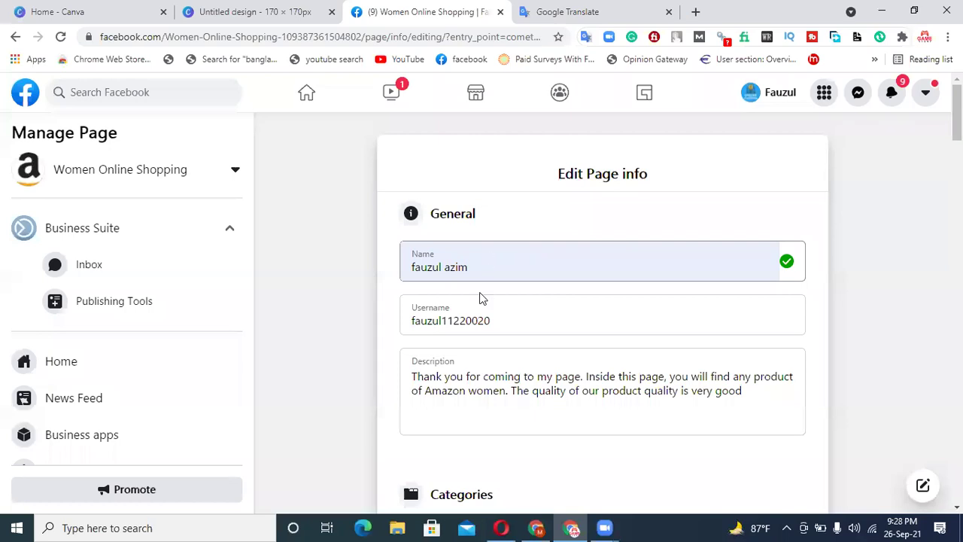
{"action": "scroll", "coordinate": [474, 301], "scroll_direction": "down", "scroll_amount": 2}
{"action": "scroll", "coordinate": [519, 213], "scroll_direction": "down", "scroll_amount": 2}
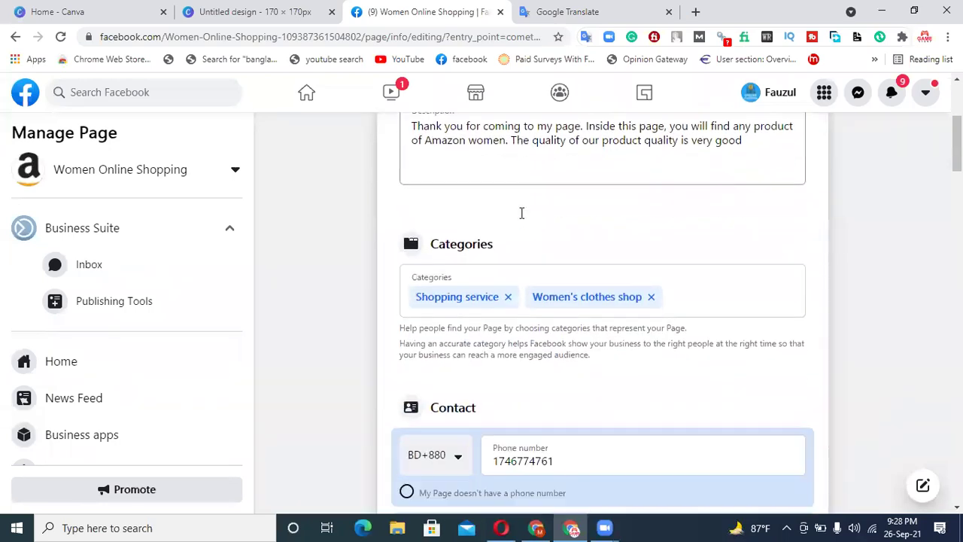
{"action": "scroll", "coordinate": [515, 236], "scroll_direction": "down", "scroll_amount": 2}
{"action": "scroll", "coordinate": [506, 191], "scroll_direction": "down", "scroll_amount": 3}
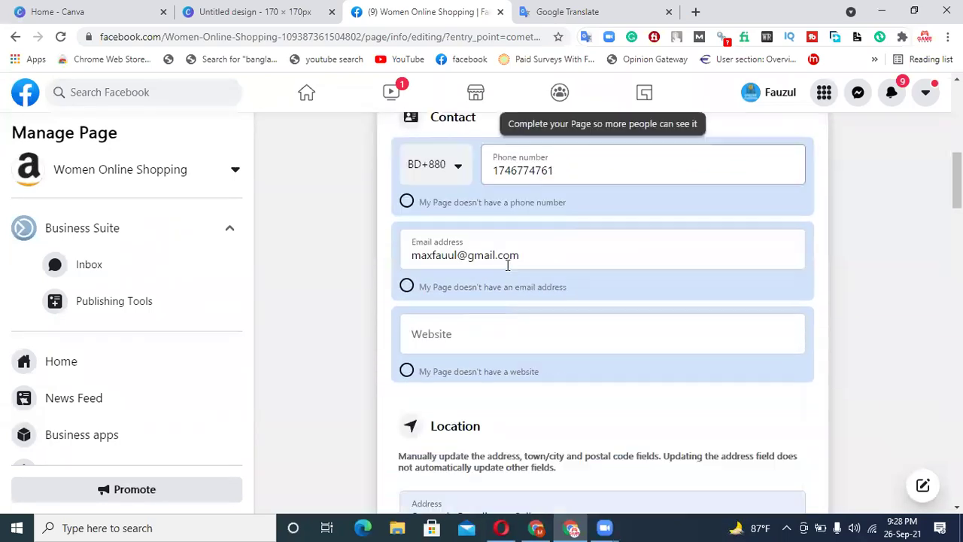
{"action": "scroll", "coordinate": [488, 256], "scroll_direction": "down", "scroll_amount": 2}
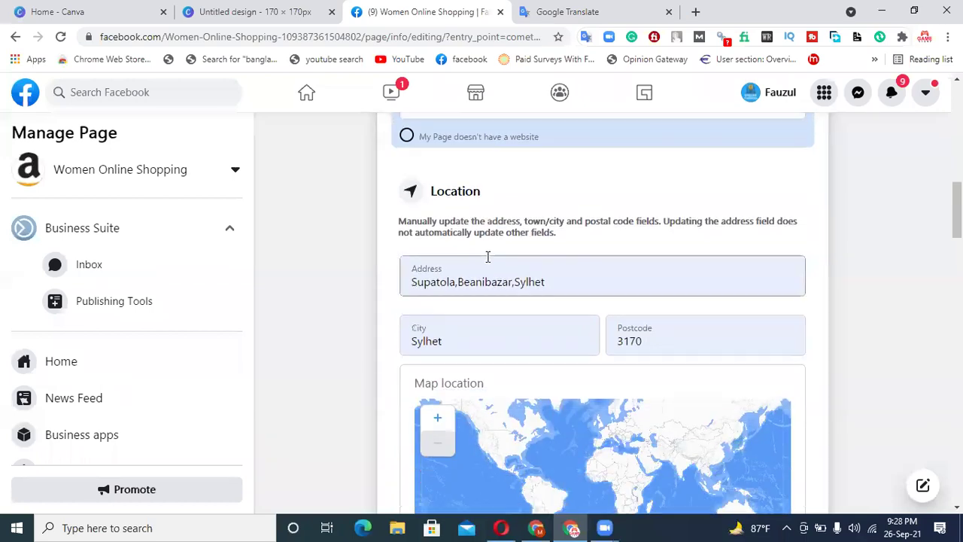
{"action": "scroll", "coordinate": [637, 248], "scroll_direction": "down", "scroll_amount": 2}
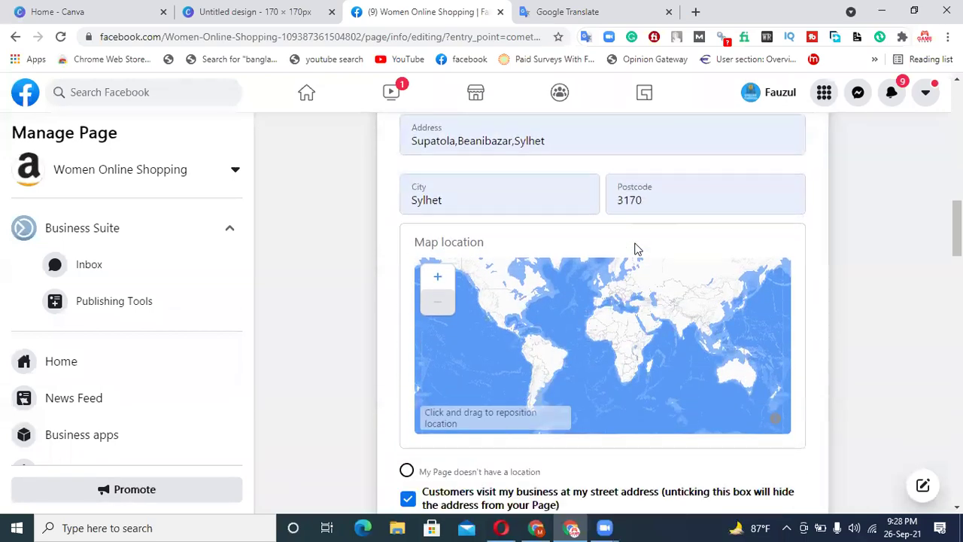
{"action": "scroll", "coordinate": [636, 248], "scroll_direction": "down", "scroll_amount": 6}
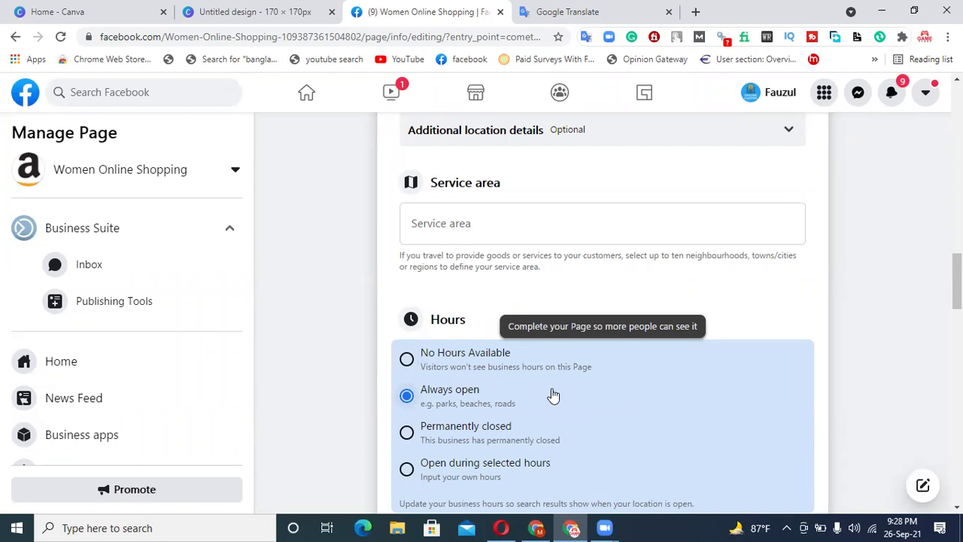
- Switch the Page's Hours to 'Open during selected hours'
{"action": "scroll", "coordinate": [553, 395], "scroll_direction": "down", "scroll_amount": 1}
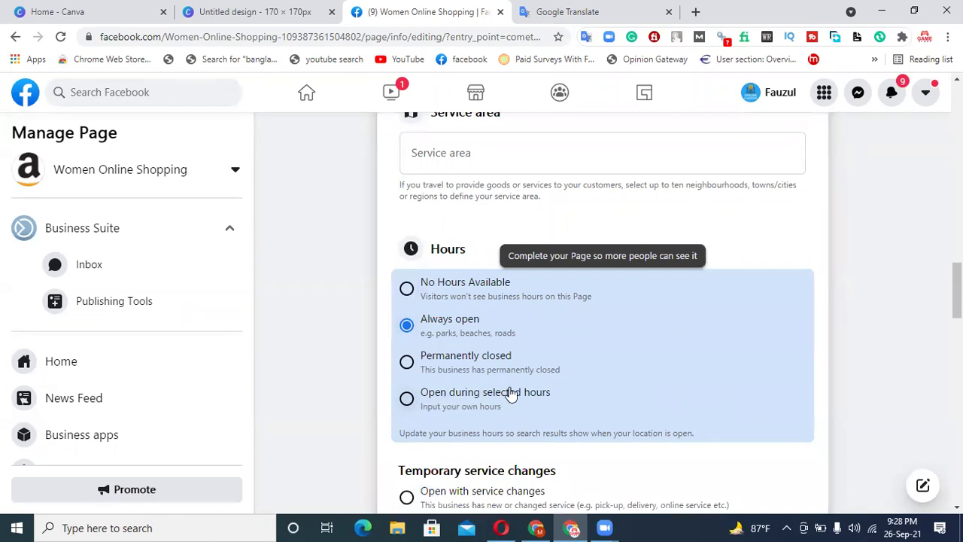
{"action": "left_click", "coordinate": [481, 397]}
{"action": "scroll", "coordinate": [591, 354], "scroll_direction": "down", "scroll_amount": 2}
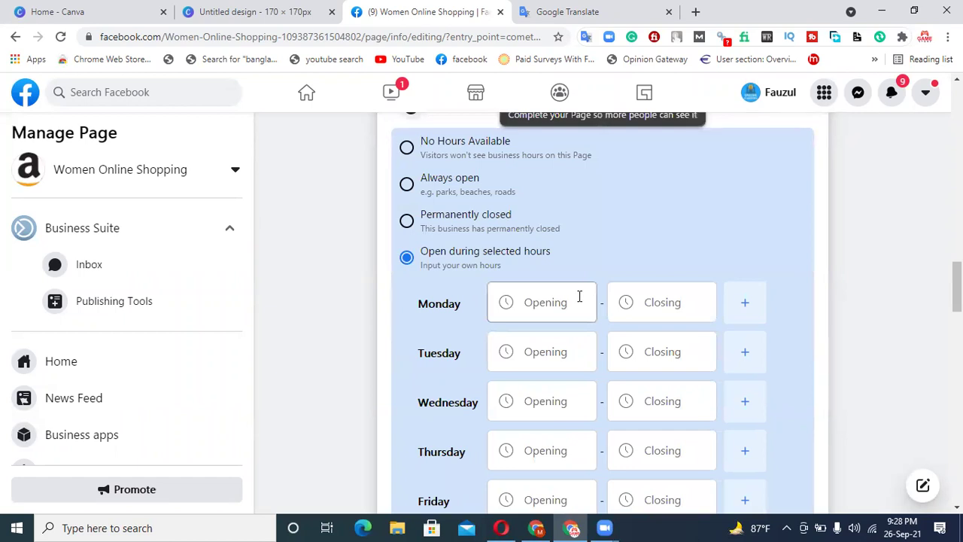
{"action": "left_click", "coordinate": [652, 312]}
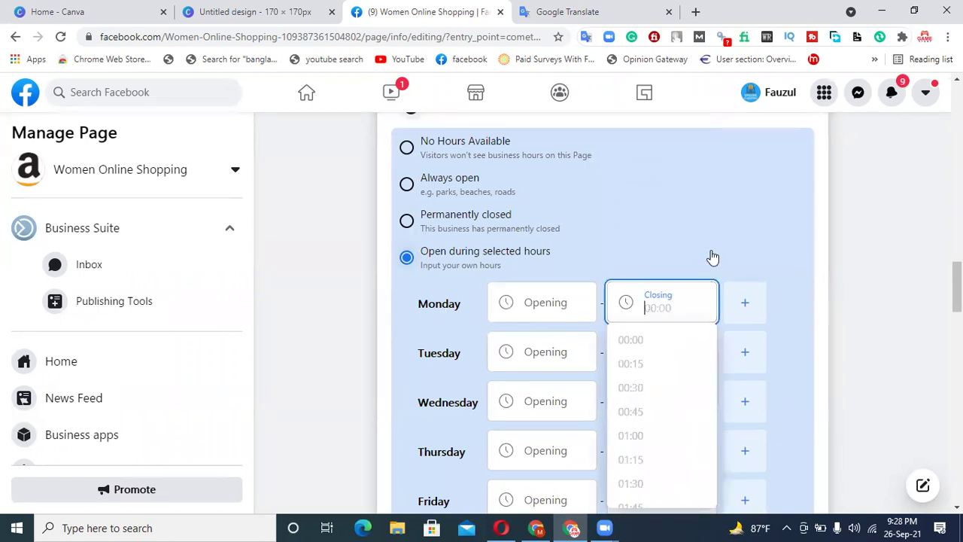
{"action": "left_click", "coordinate": [712, 256]}
{"action": "left_click", "coordinate": [670, 290]}
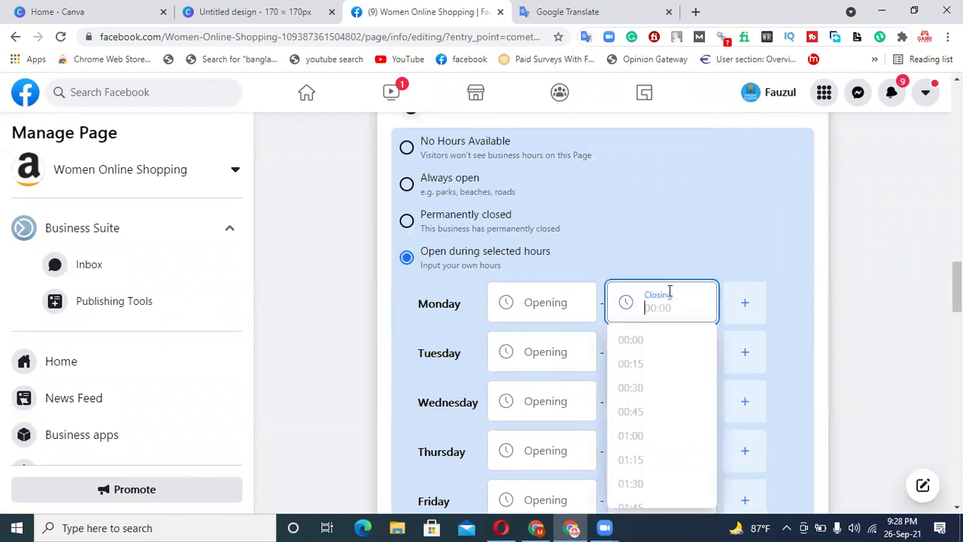
{"action": "left_click", "coordinate": [750, 234]}
{"action": "left_click", "coordinate": [462, 256]}
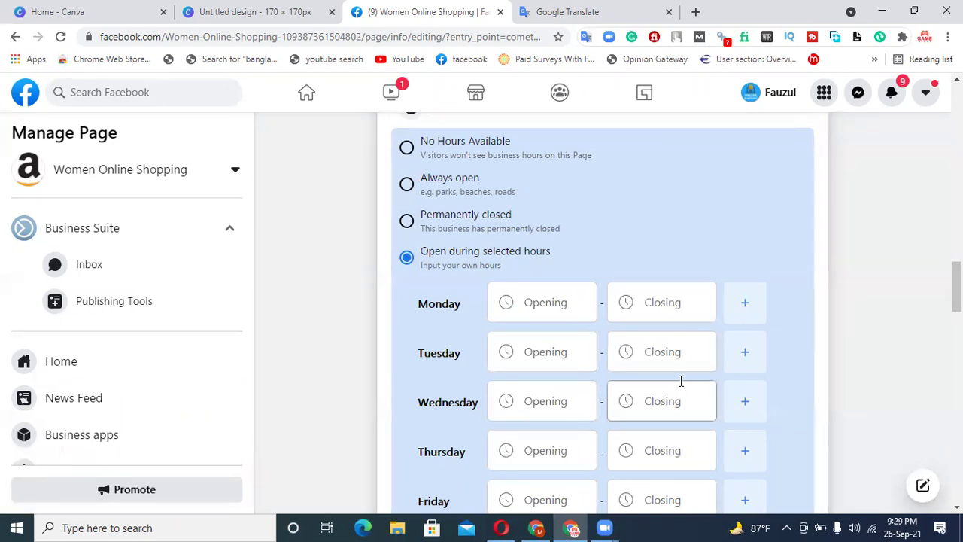
{"action": "scroll", "coordinate": [679, 378], "scroll_direction": "down", "scroll_amount": 1}
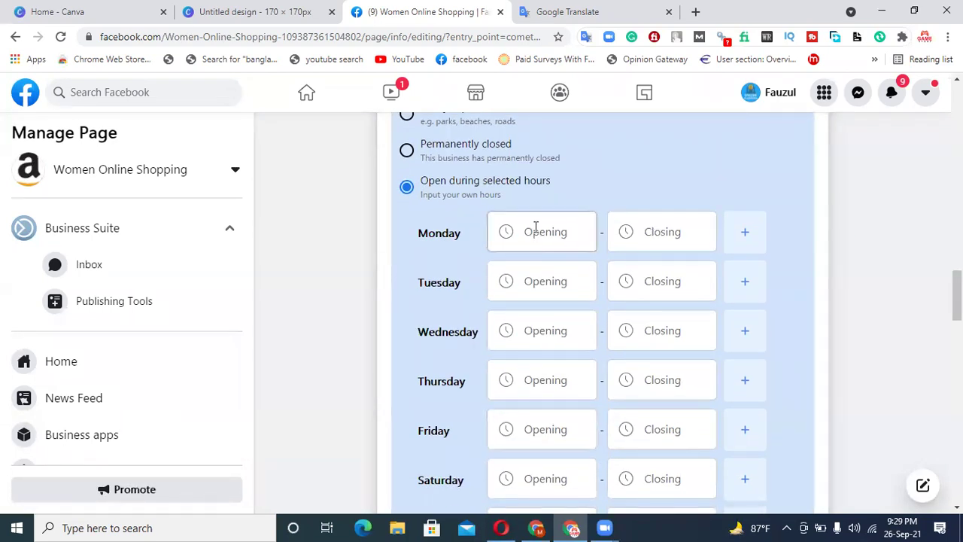
- Set Monday's opening time to 10:00
{"action": "left_click", "coordinate": [555, 241]}
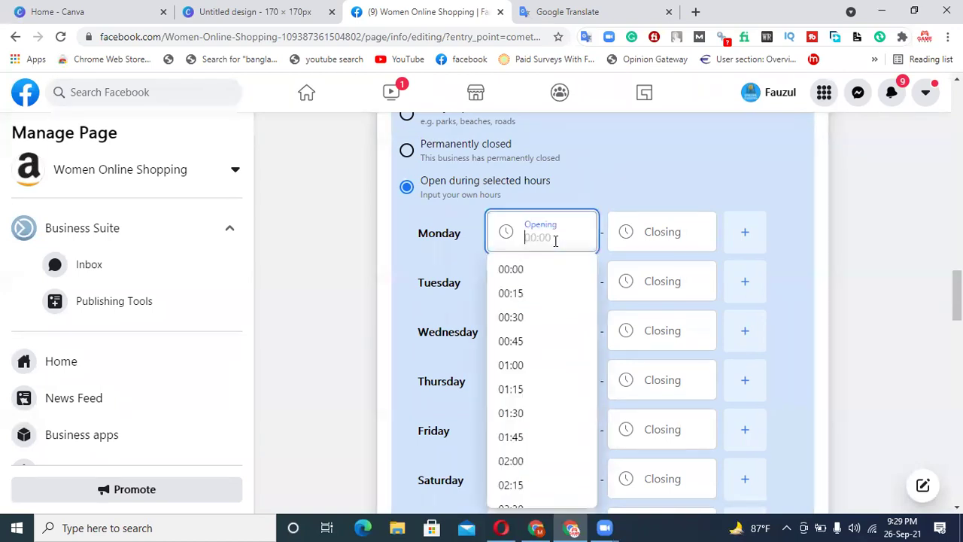
{"action": "scroll", "coordinate": [545, 374], "scroll_direction": "down", "scroll_amount": 5}
{"action": "scroll", "coordinate": [545, 373], "scroll_direction": "down", "scroll_amount": 5}
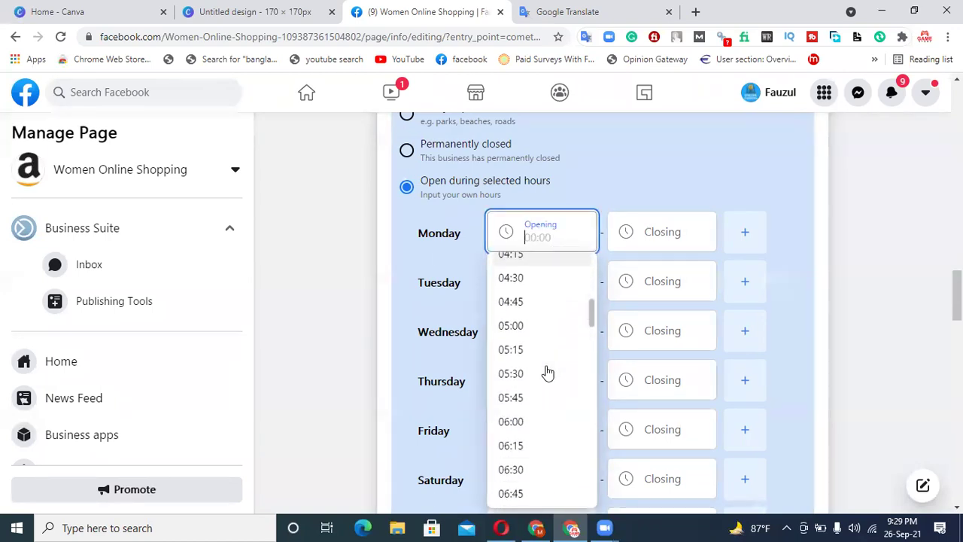
{"action": "scroll", "coordinate": [529, 438], "scroll_direction": "down", "scroll_amount": 2}
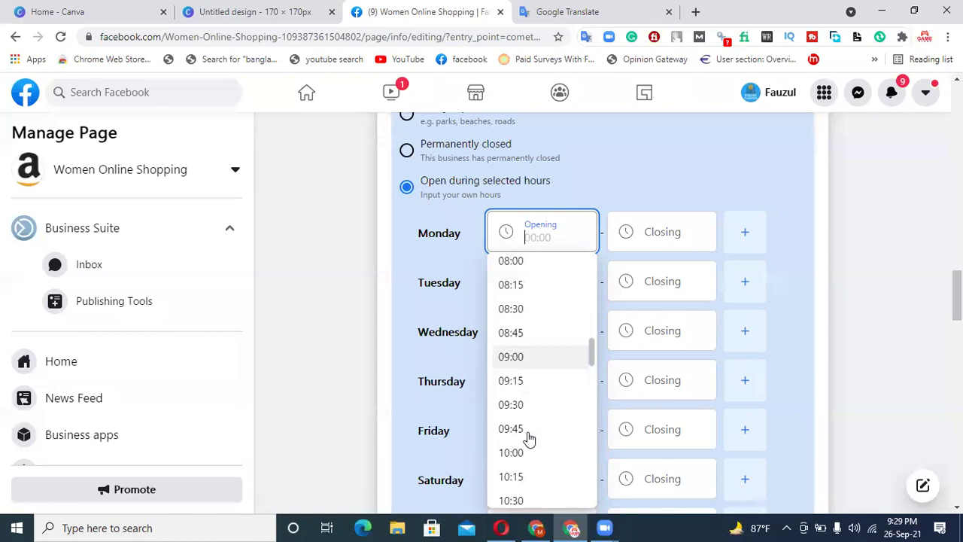
{"action": "left_click", "coordinate": [519, 385]}
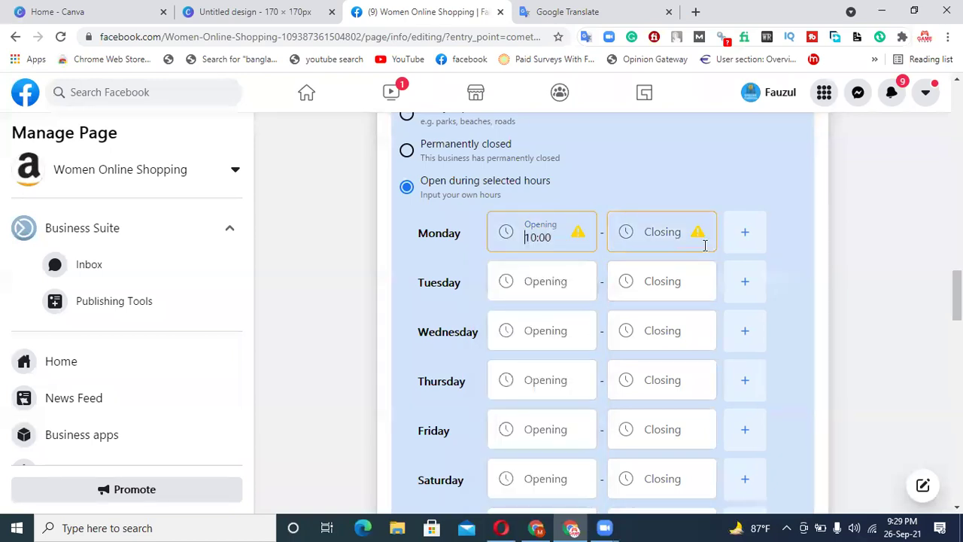
- Set Monday's closing time to 21:00, leaving Friday's closing time unchanged
{"action": "left_click", "coordinate": [662, 238]}
{"action": "scroll", "coordinate": [665, 393], "scroll_direction": "down", "scroll_amount": 10}
{"action": "scroll", "coordinate": [663, 387], "scroll_direction": "up", "scroll_amount": 4}
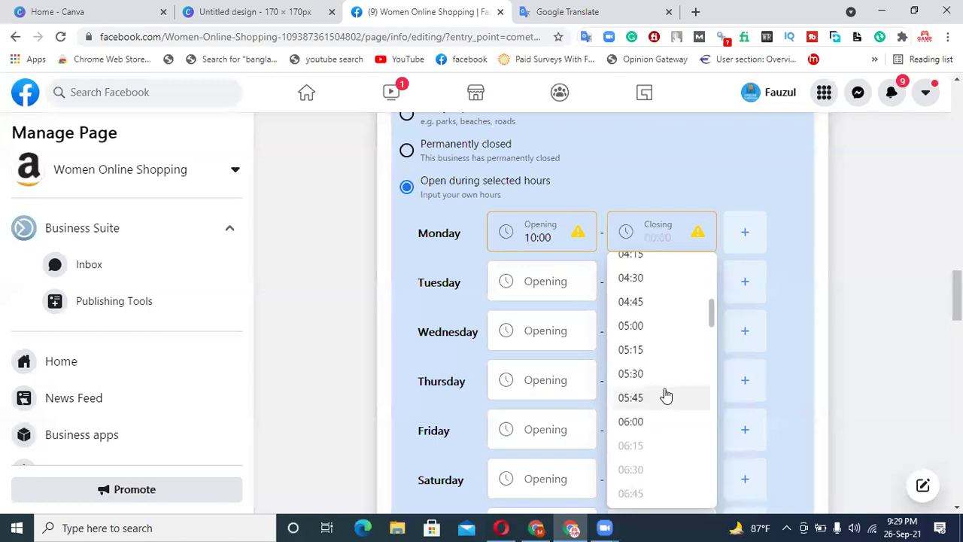
{"action": "scroll", "coordinate": [666, 397], "scroll_direction": "down", "scroll_amount": 10}
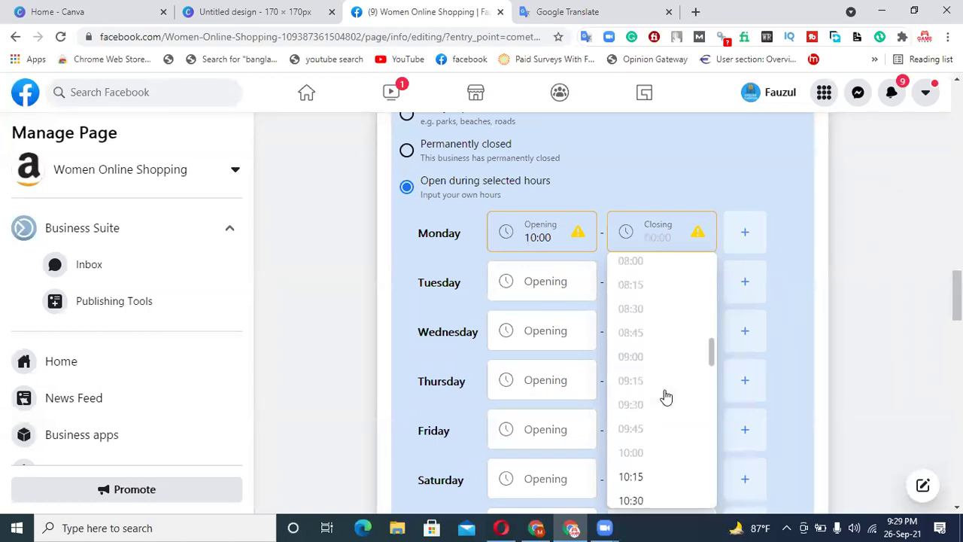
{"action": "scroll", "coordinate": [666, 396], "scroll_direction": "down", "scroll_amount": 5}
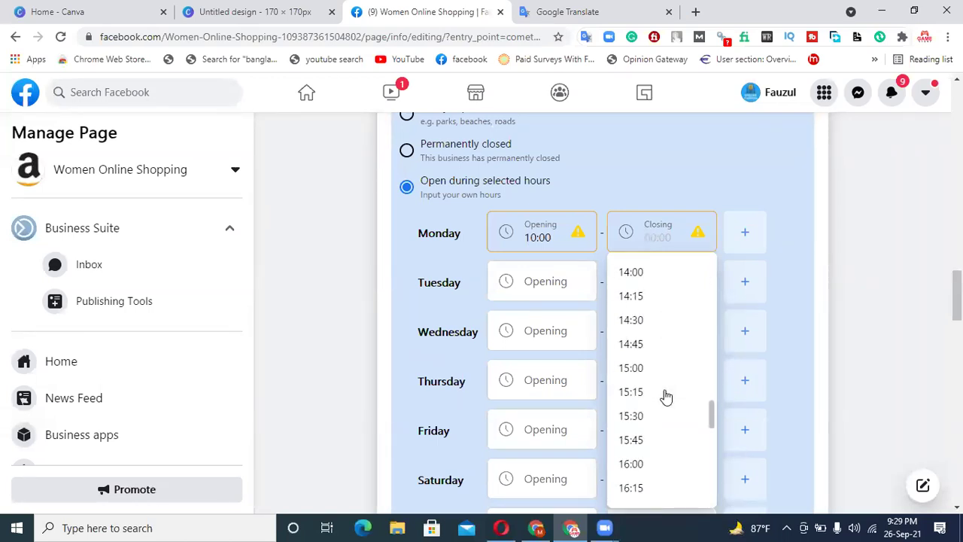
{"action": "scroll", "coordinate": [666, 397], "scroll_direction": "down", "scroll_amount": 4}
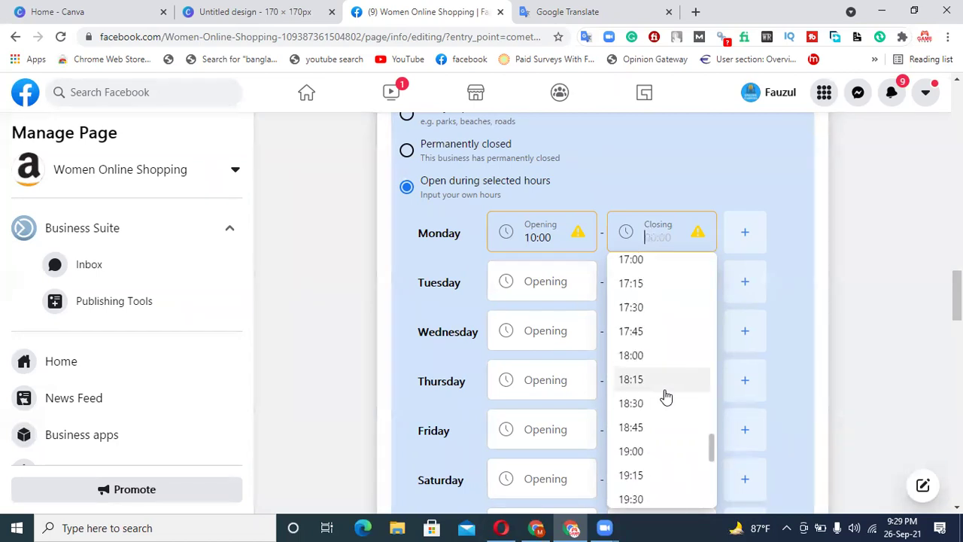
{"action": "left_click", "coordinate": [653, 392]}
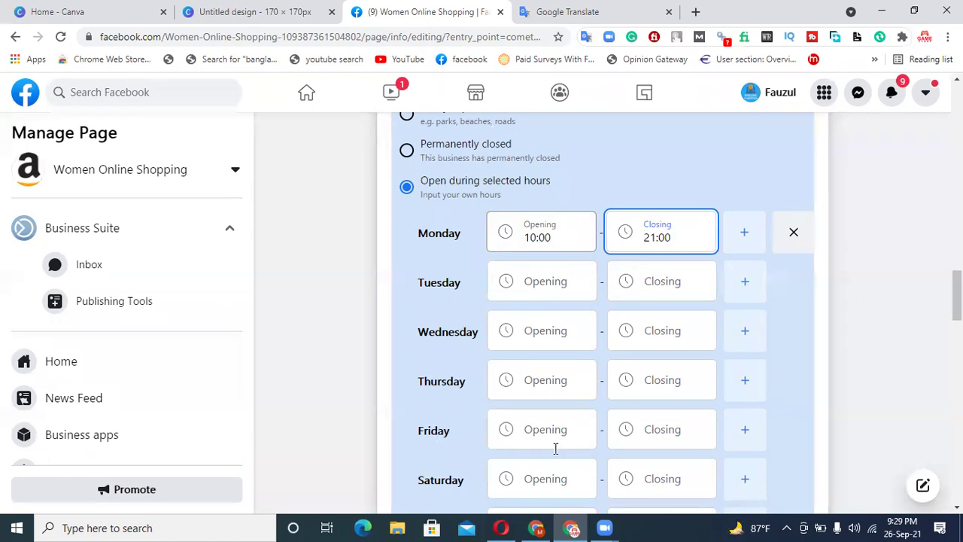
{"action": "left_click", "coordinate": [677, 429]}
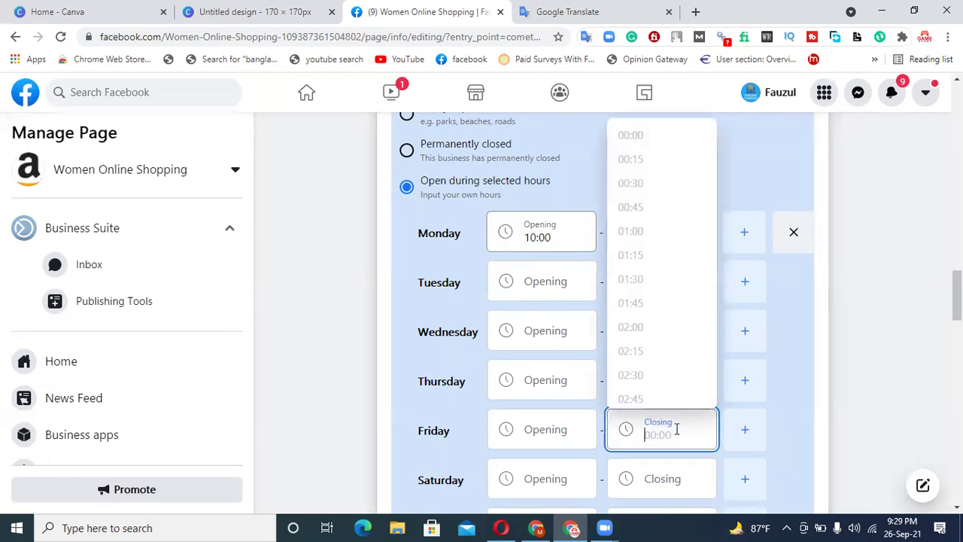
{"action": "left_click", "coordinate": [800, 398]}
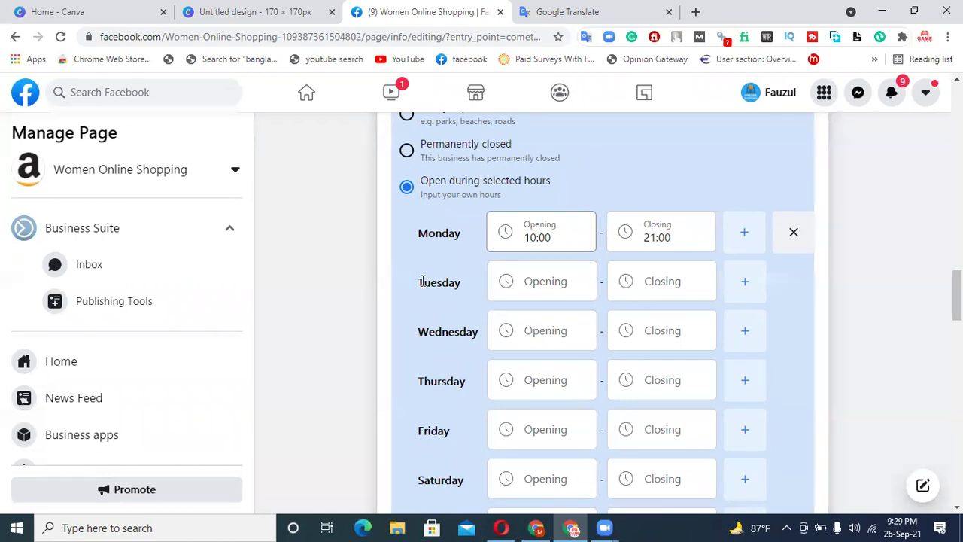
{"action": "scroll", "coordinate": [758, 275], "scroll_direction": "up", "scroll_amount": 1}
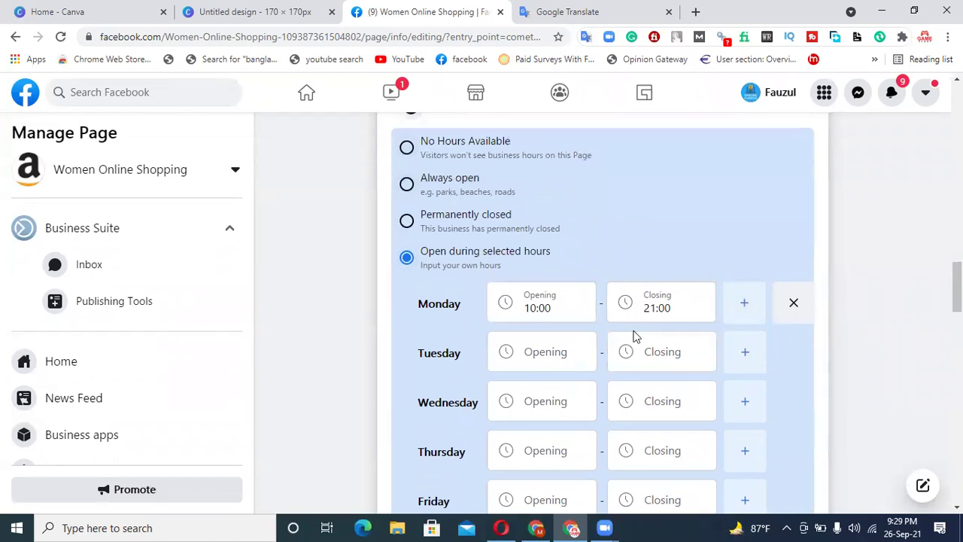
{"action": "scroll", "coordinate": [633, 336], "scroll_direction": "down", "scroll_amount": 1}
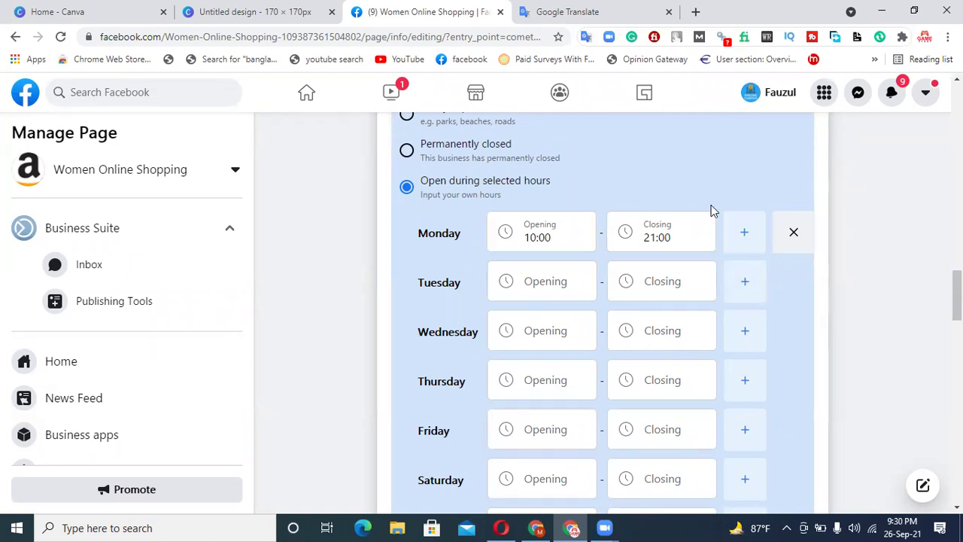
{"action": "scroll", "coordinate": [452, 184], "scroll_direction": "up", "scroll_amount": 1}
- Set the hours back to 'Always open' and start filling in the Privacy Policy link
{"action": "left_click", "coordinate": [410, 190]}
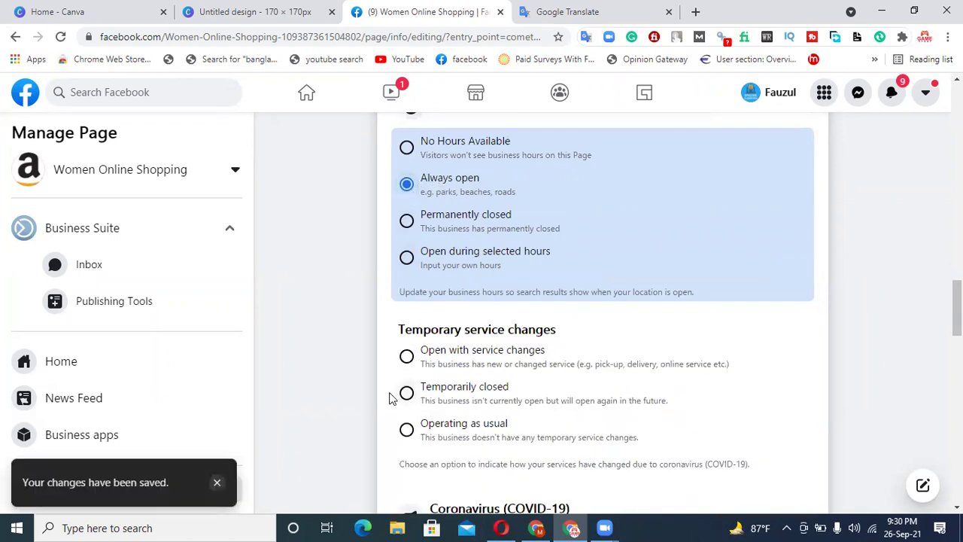
{"action": "scroll", "coordinate": [670, 351], "scroll_direction": "down", "scroll_amount": 2}
{"action": "scroll", "coordinate": [564, 344], "scroll_direction": "down", "scroll_amount": 2}
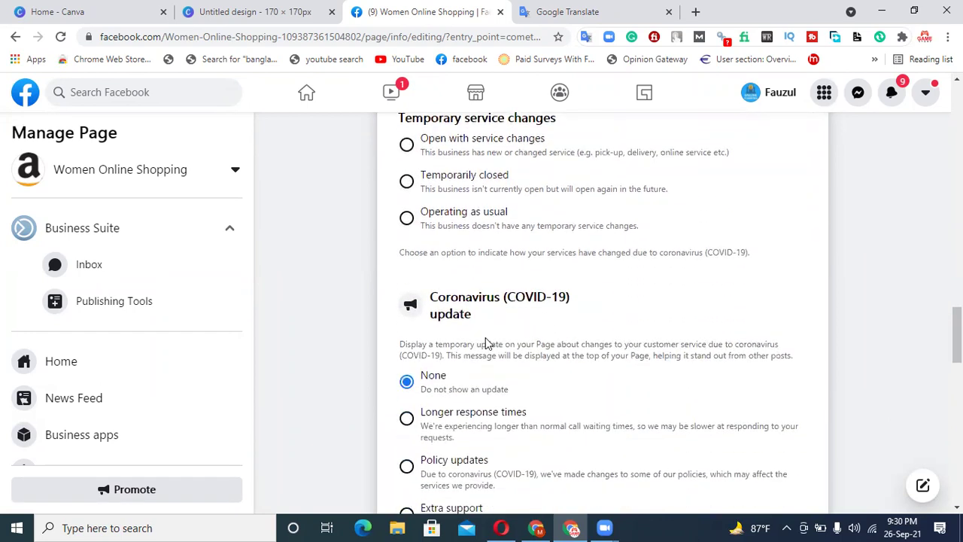
{"action": "scroll", "coordinate": [490, 342], "scroll_direction": "down", "scroll_amount": 1}
{"action": "scroll", "coordinate": [530, 352], "scroll_direction": "down", "scroll_amount": 2}
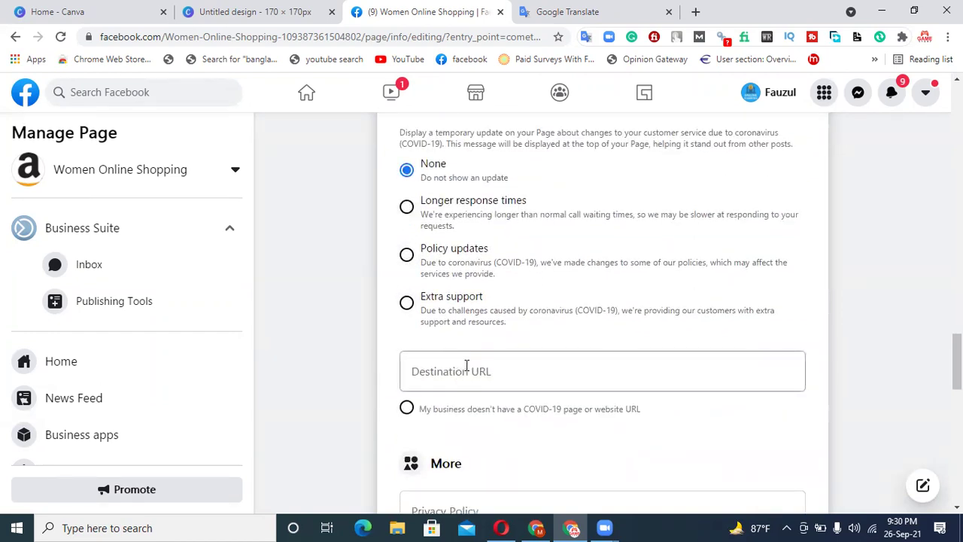
{"action": "scroll", "coordinate": [471, 371], "scroll_direction": "down", "scroll_amount": 2}
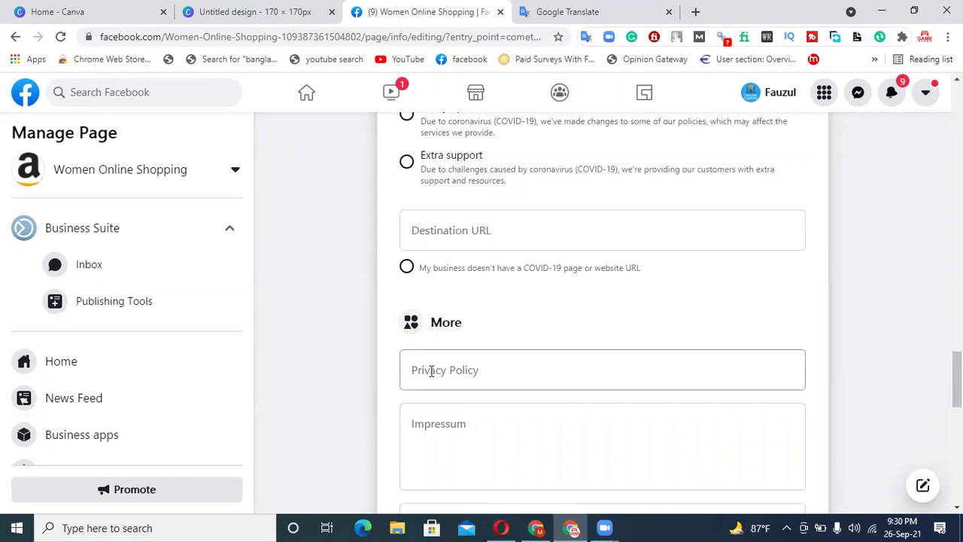
{"action": "left_click", "coordinate": [431, 371]}
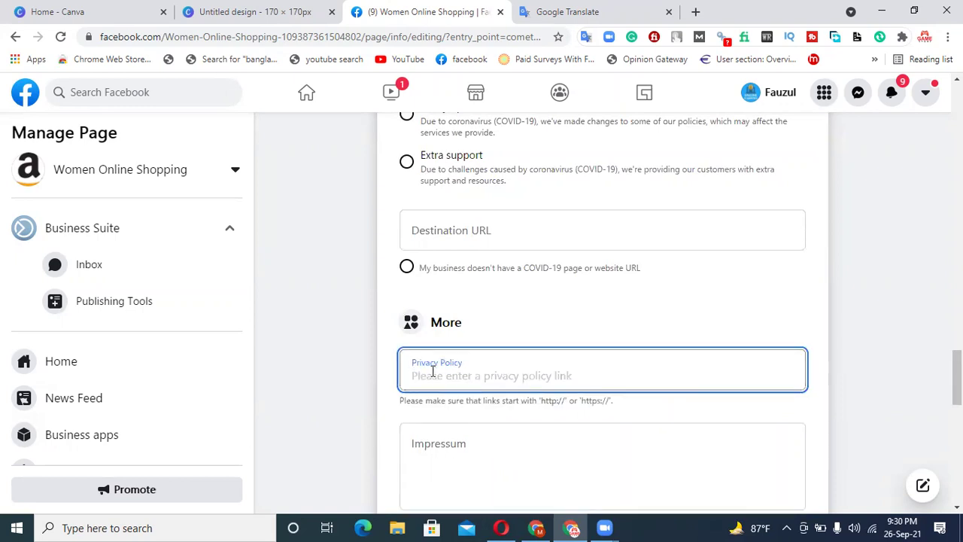
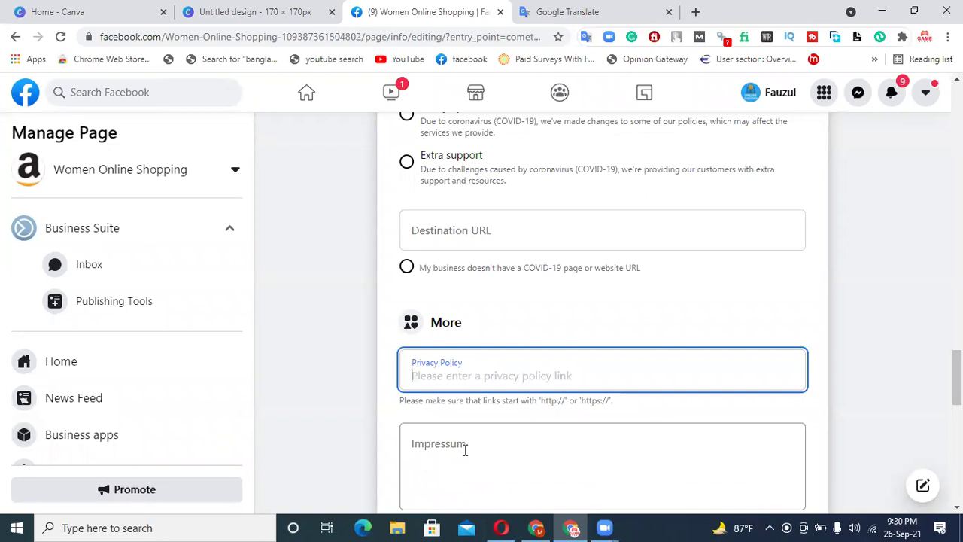
- Load Amazon.com in a new Opera tab and scroll down to its footer links
{"action": "key", "text": "alt+Tab"}
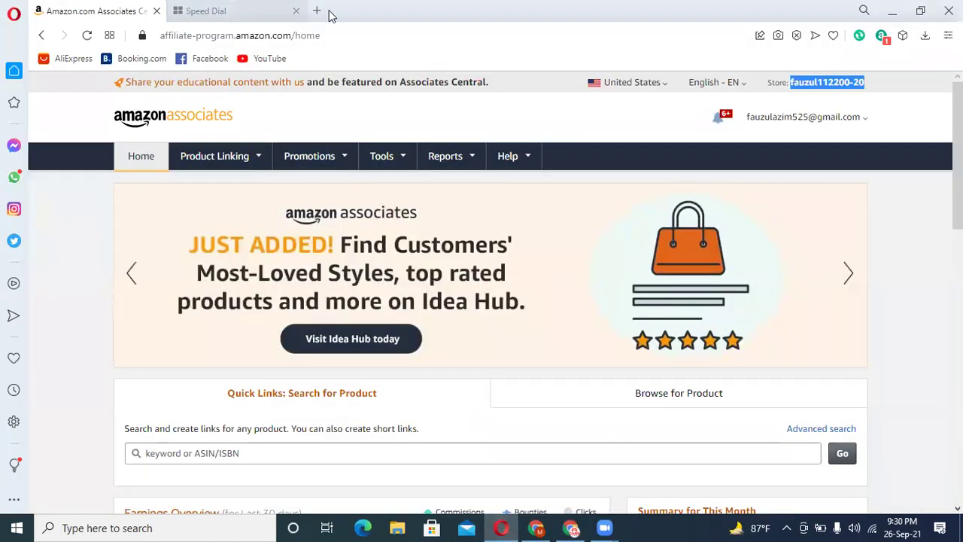
{"action": "left_click", "coordinate": [226, 14]}
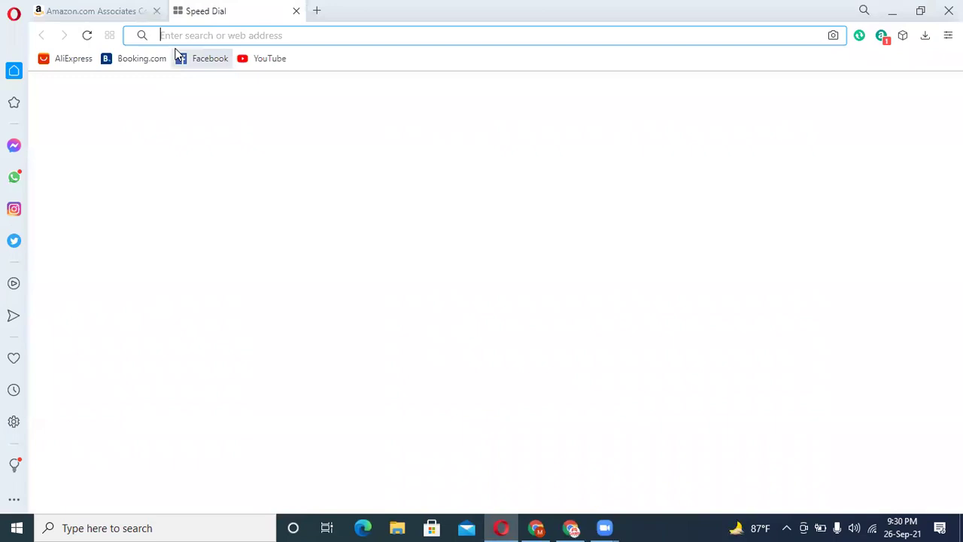
{"action": "type", "text": "amazon"}
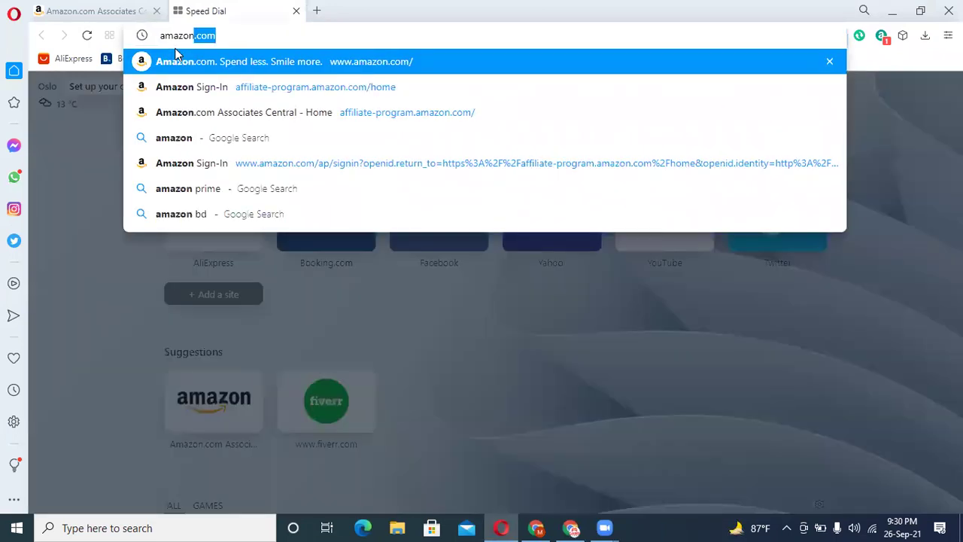
{"action": "key", "text": "Return"}
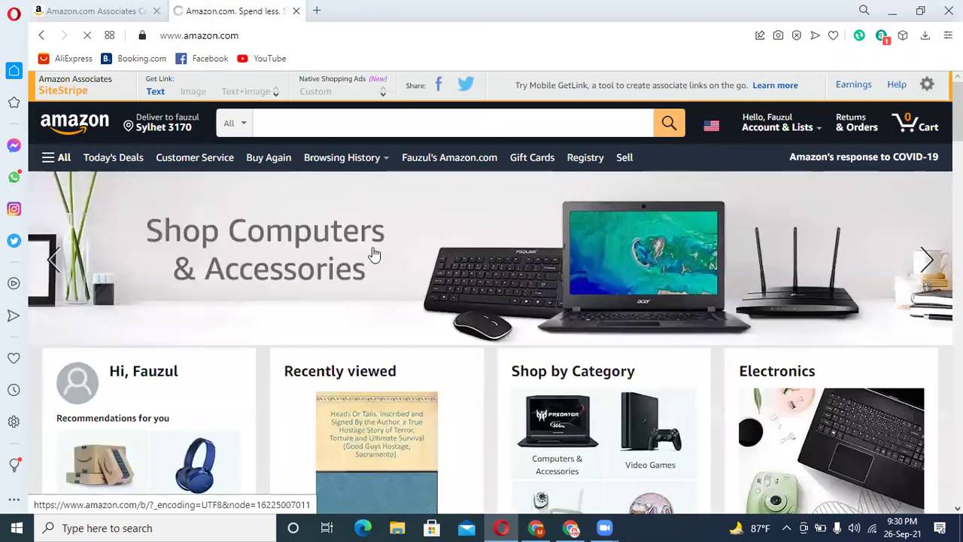
{"action": "scroll", "coordinate": [371, 237], "scroll_direction": "down", "scroll_amount": 15}
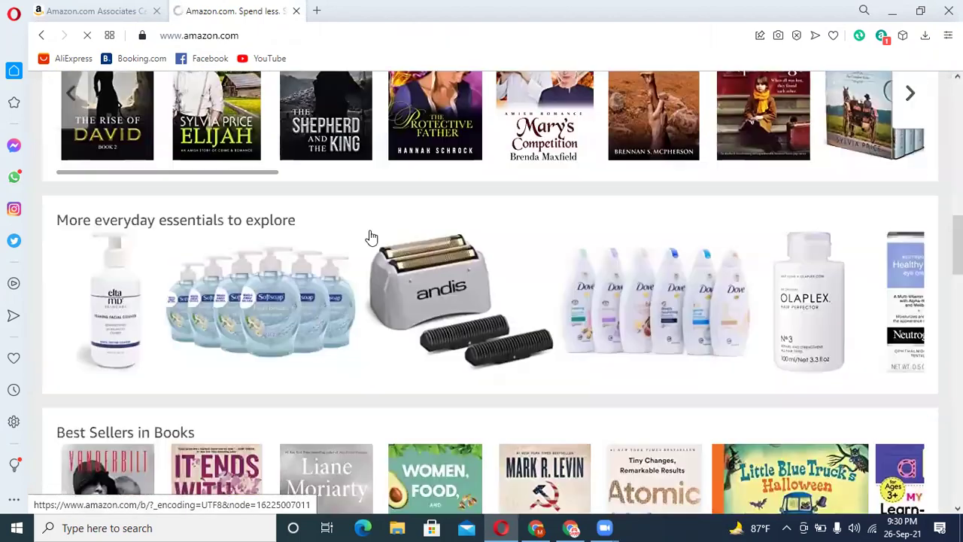
{"action": "scroll", "coordinate": [371, 238], "scroll_direction": "down", "scroll_amount": 20}
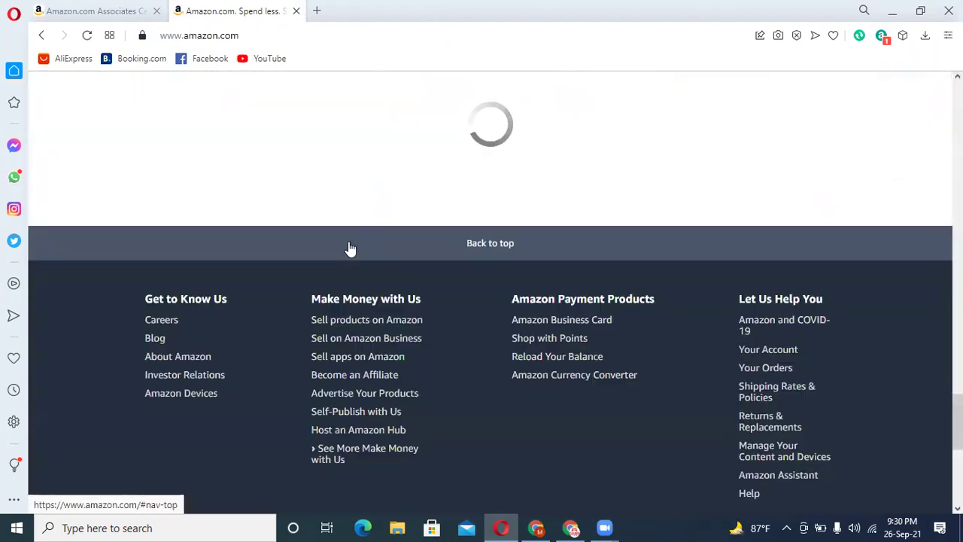
{"action": "scroll", "coordinate": [505, 426], "scroll_direction": "down", "scroll_amount": 5}
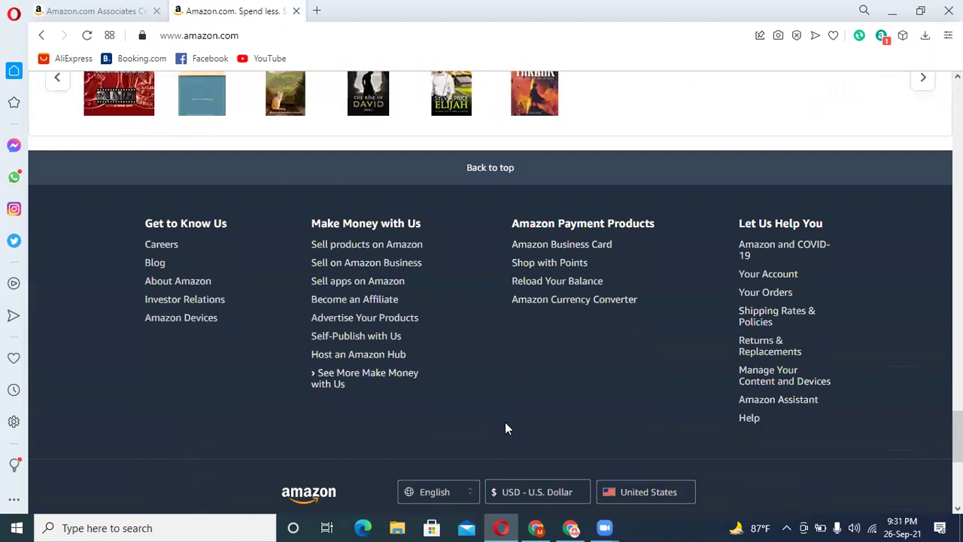
{"action": "scroll", "coordinate": [505, 428], "scroll_direction": "down", "scroll_amount": 2}
{"action": "scroll", "coordinate": [505, 422], "scroll_direction": "down", "scroll_amount": 3}
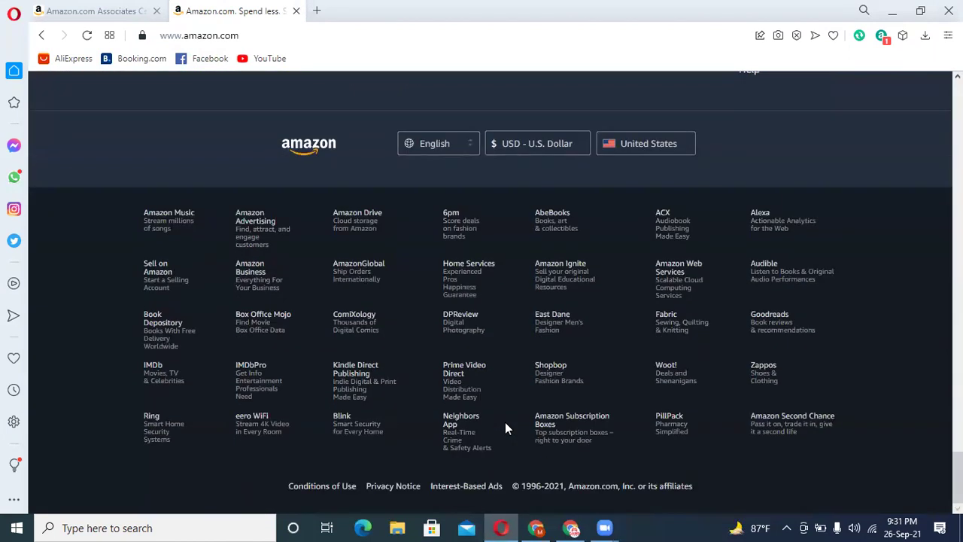
- Open Amazon's Privacy Notice page from the footer, going back once and returning to it
{"action": "left_click", "coordinate": [397, 489]}
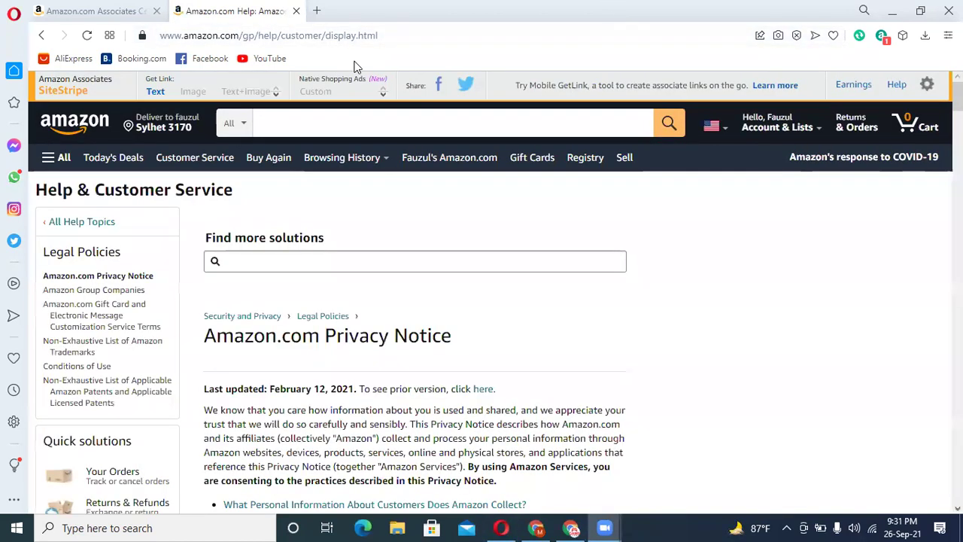
{"action": "left_click", "coordinate": [44, 39]}
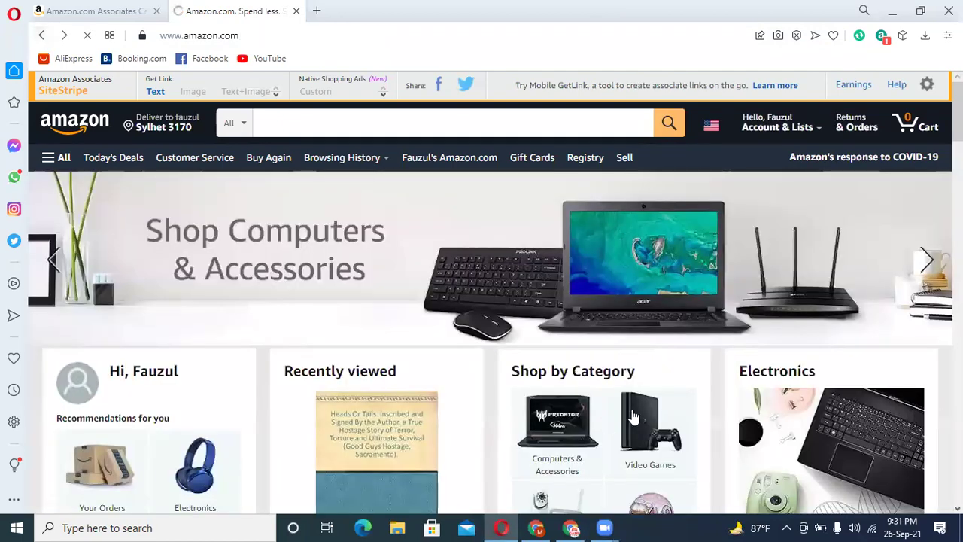
{"action": "scroll", "coordinate": [603, 379], "scroll_direction": "down", "scroll_amount": 20}
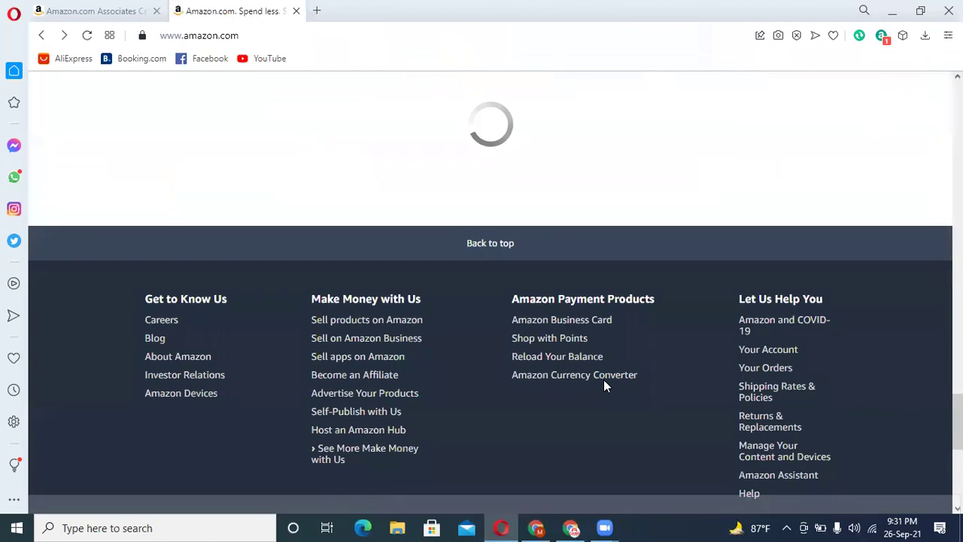
{"action": "scroll", "coordinate": [376, 445], "scroll_direction": "down", "scroll_amount": 5}
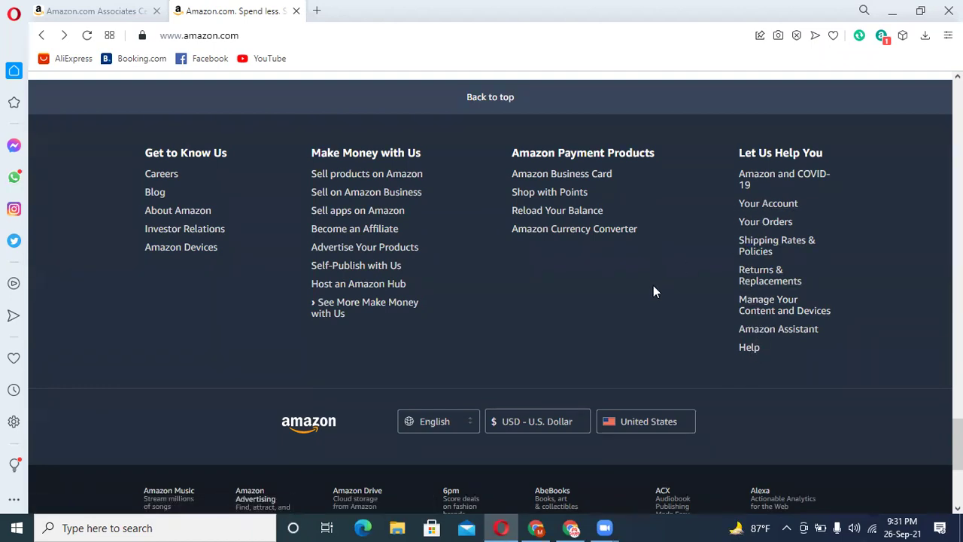
{"action": "scroll", "coordinate": [653, 286], "scroll_direction": "down", "scroll_amount": 3}
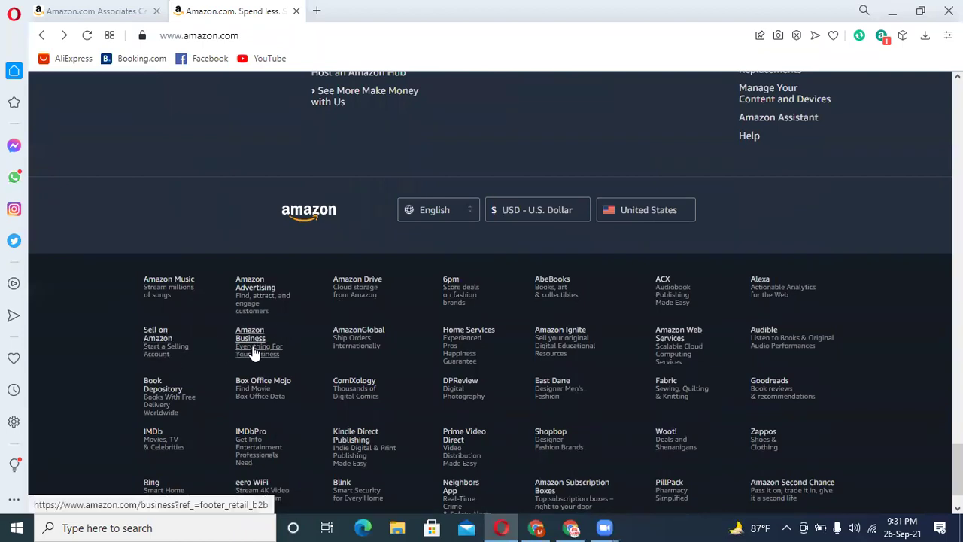
{"action": "scroll", "coordinate": [255, 353], "scroll_direction": "down", "scroll_amount": 1}
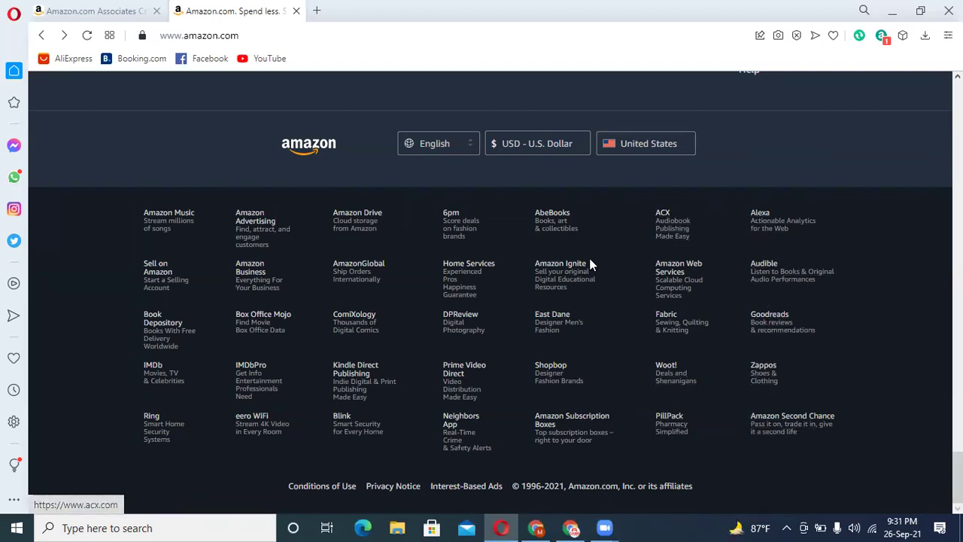
{"action": "scroll", "coordinate": [537, 275], "scroll_direction": "up", "scroll_amount": 2}
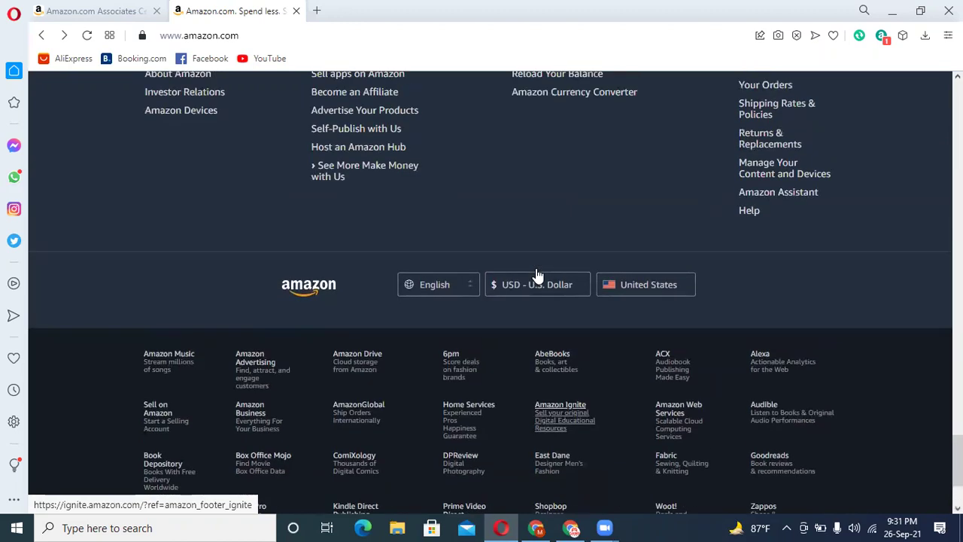
{"action": "scroll", "coordinate": [537, 273], "scroll_direction": "up", "scroll_amount": 2}
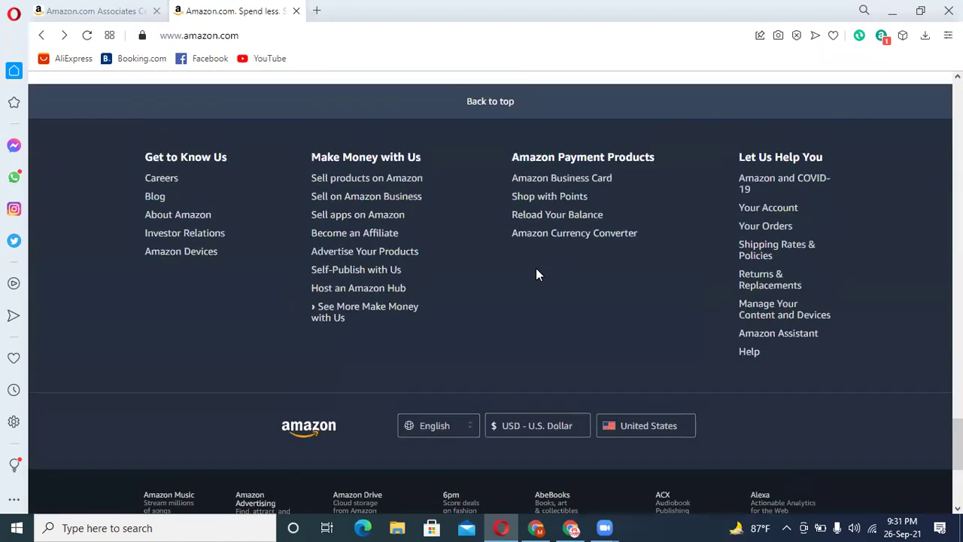
{"action": "scroll", "coordinate": [537, 274], "scroll_direction": "down", "scroll_amount": 4}
{"action": "left_click", "coordinate": [408, 486]}
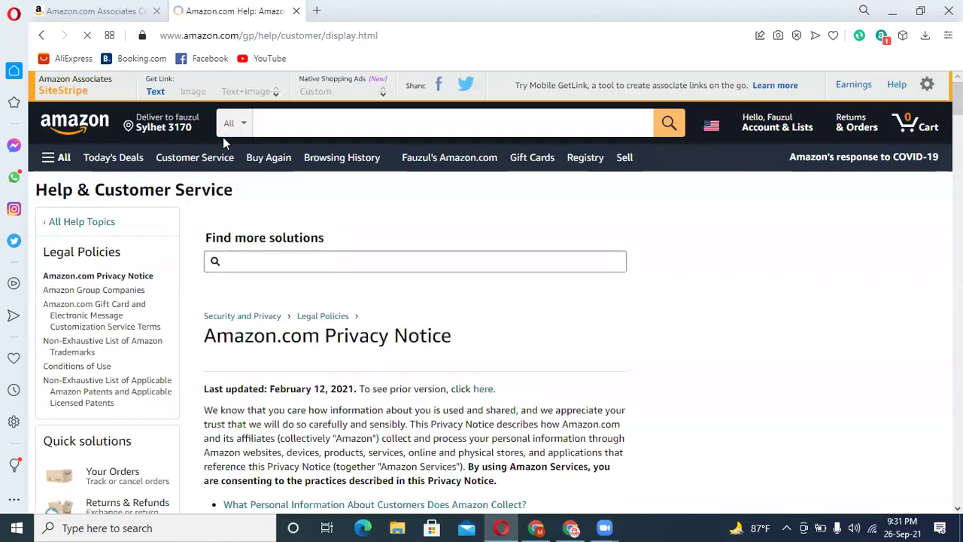
- Select the Privacy Notice URL and start editing Facebook's Privacy Policy field
{"action": "left_click", "coordinate": [393, 44]}
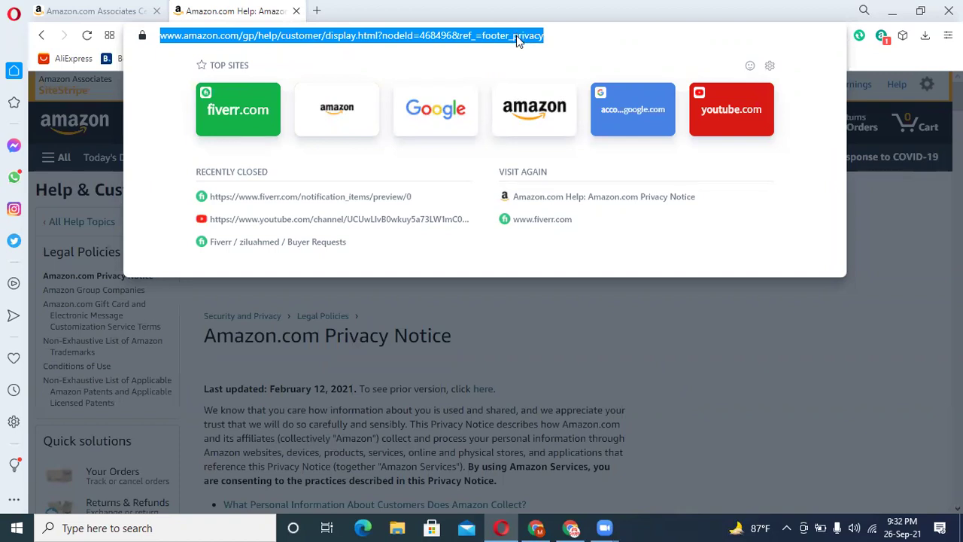
{"action": "left_click", "coordinate": [536, 527]}
{"action": "left_click", "coordinate": [570, 526]}
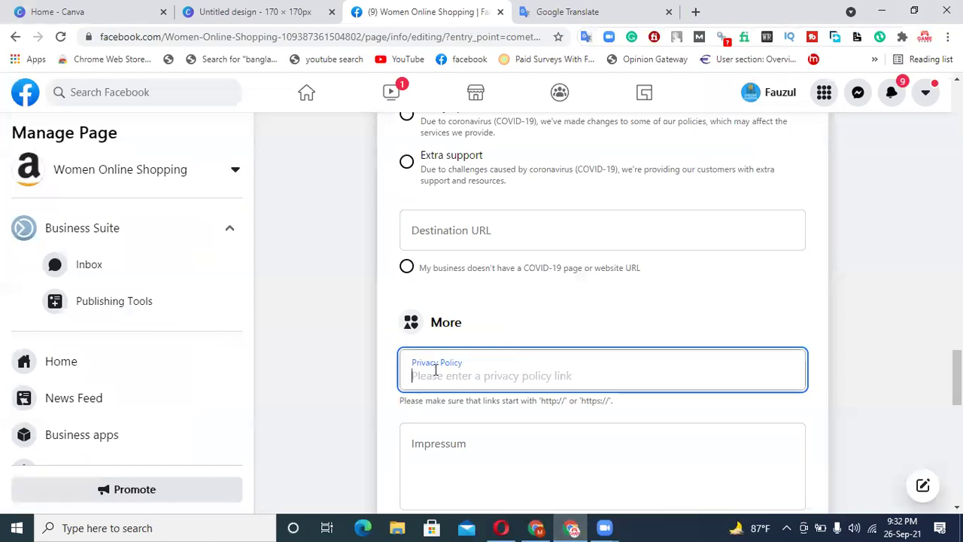
- Paste the Amazon Privacy Notice URL into Privacy Policy and save it
{"action": "type", "text": "https://www.amazon.com/gp/help/customer/display.html?nodeId=468496&ref_=footer_privacy"}
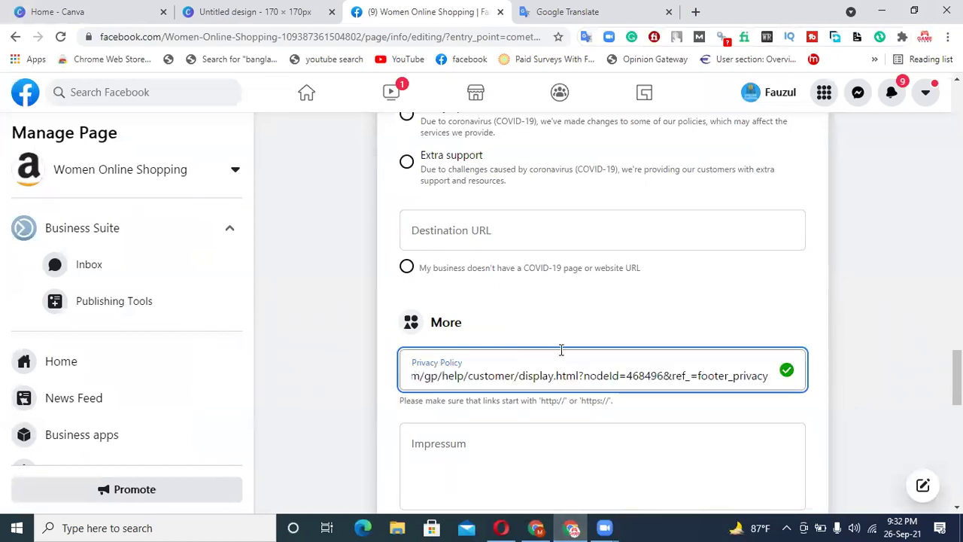
{"action": "left_click", "coordinate": [841, 282]}
{"action": "scroll", "coordinate": [529, 362], "scroll_direction": "down", "scroll_amount": 2}
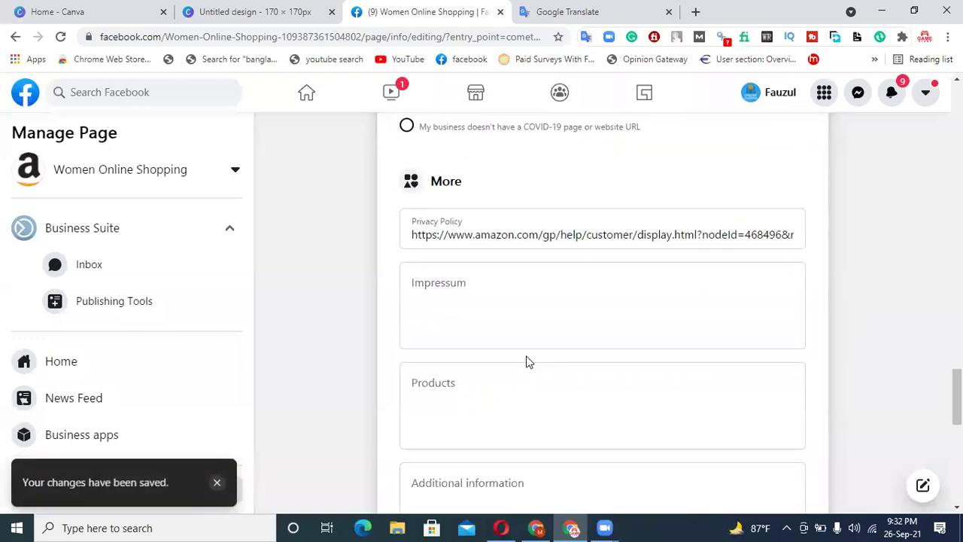
- Go through the Impressum, Products and Additional information fields, down to Price range and Other Accounts
{"action": "left_click", "coordinate": [471, 287]}
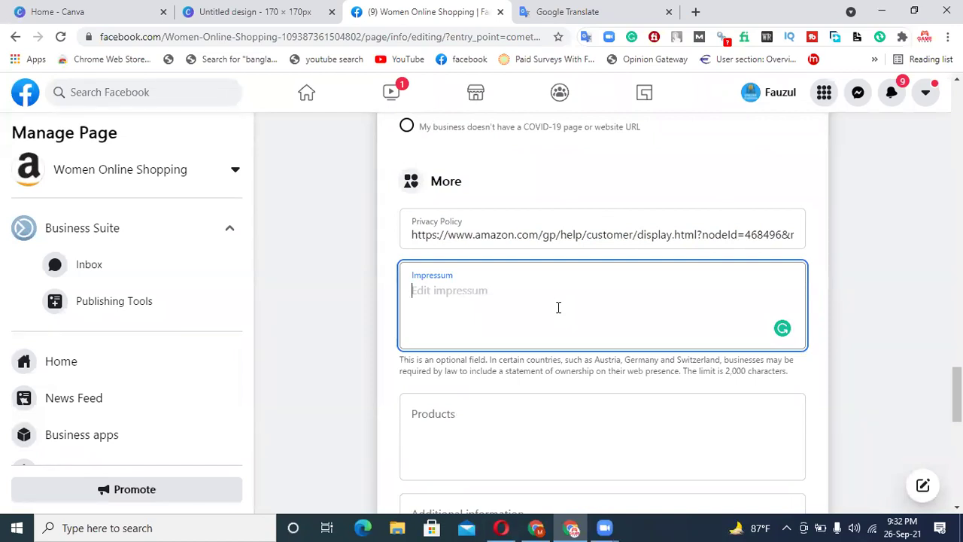
{"action": "scroll", "coordinate": [559, 307], "scroll_direction": "down", "scroll_amount": 2}
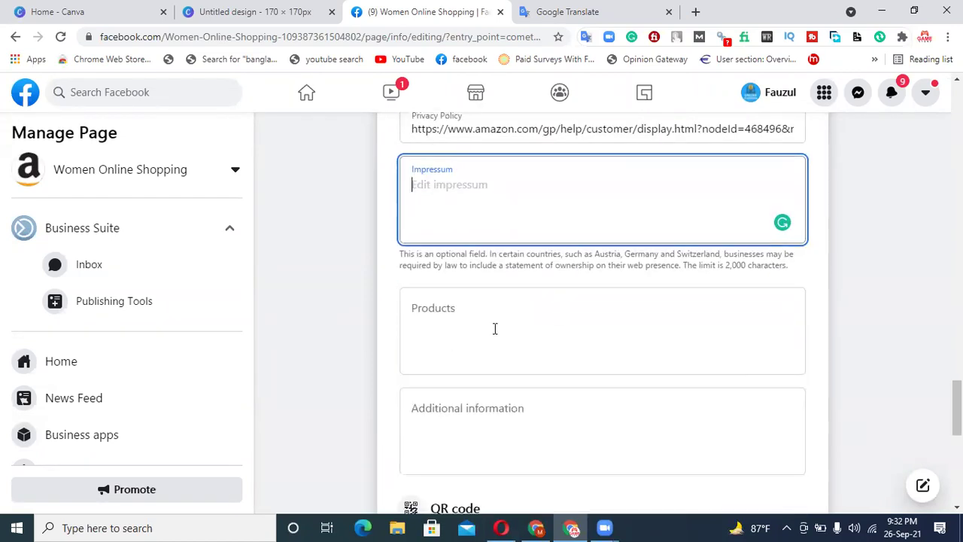
{"action": "left_click", "coordinate": [495, 328]}
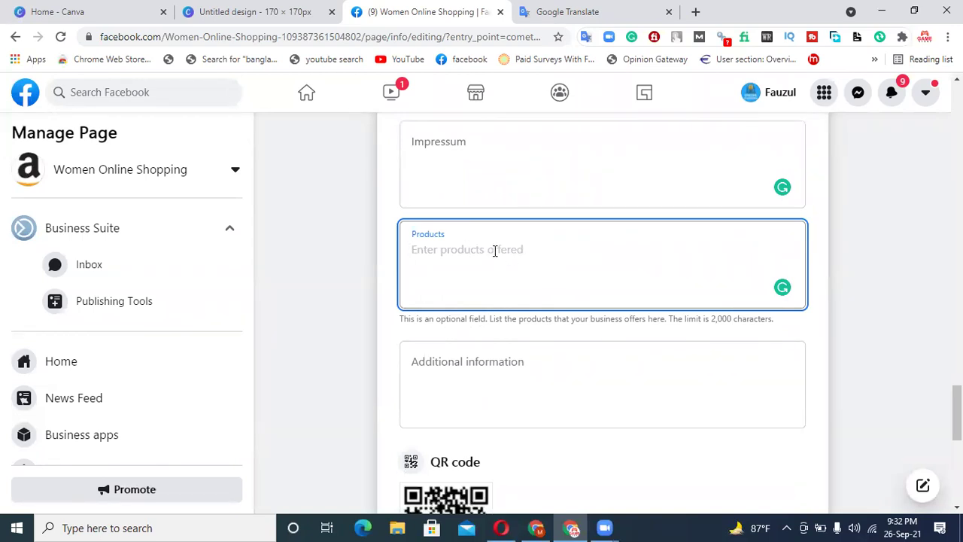
{"action": "left_click", "coordinate": [485, 365]}
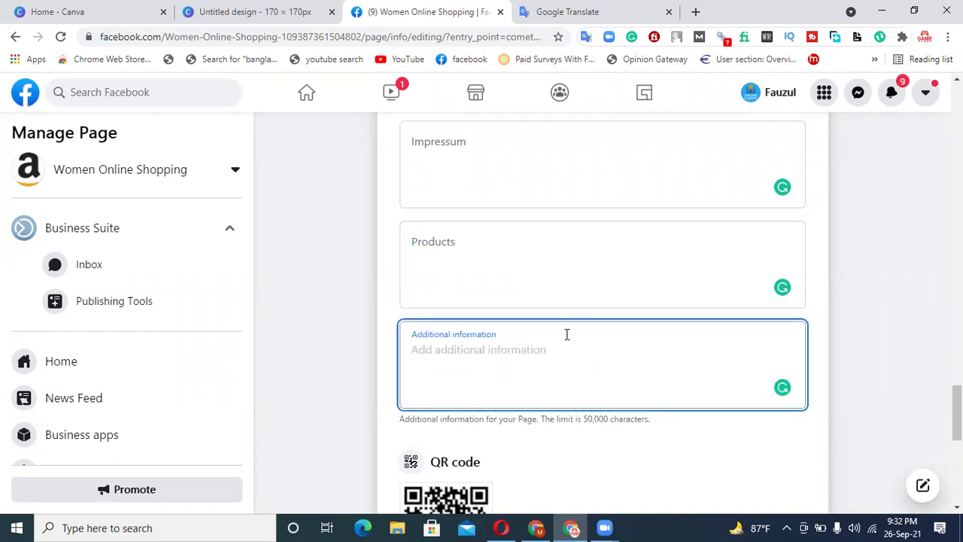
{"action": "scroll", "coordinate": [549, 331], "scroll_direction": "up", "scroll_amount": 3}
{"action": "scroll", "coordinate": [576, 451], "scroll_direction": "down", "scroll_amount": 5}
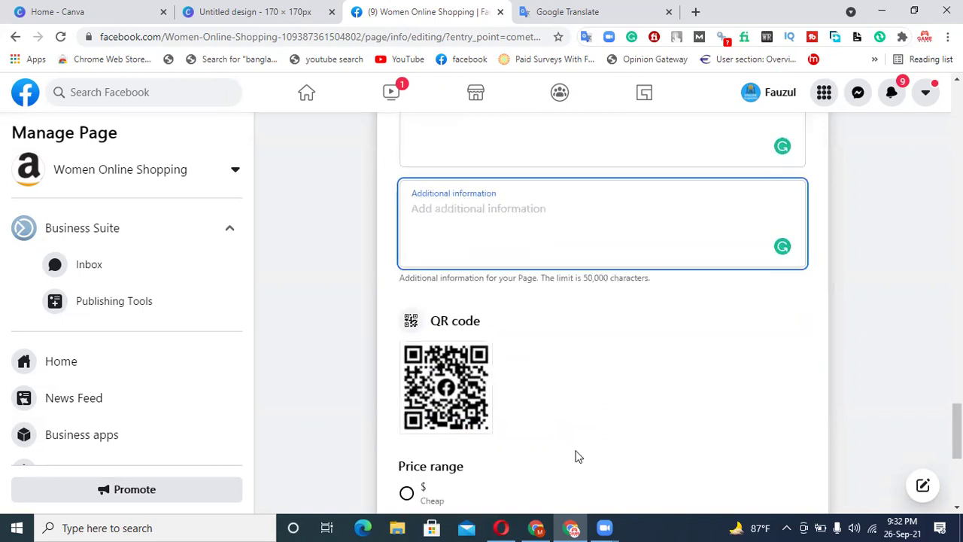
{"action": "scroll", "coordinate": [577, 456], "scroll_direction": "down", "scroll_amount": 2}
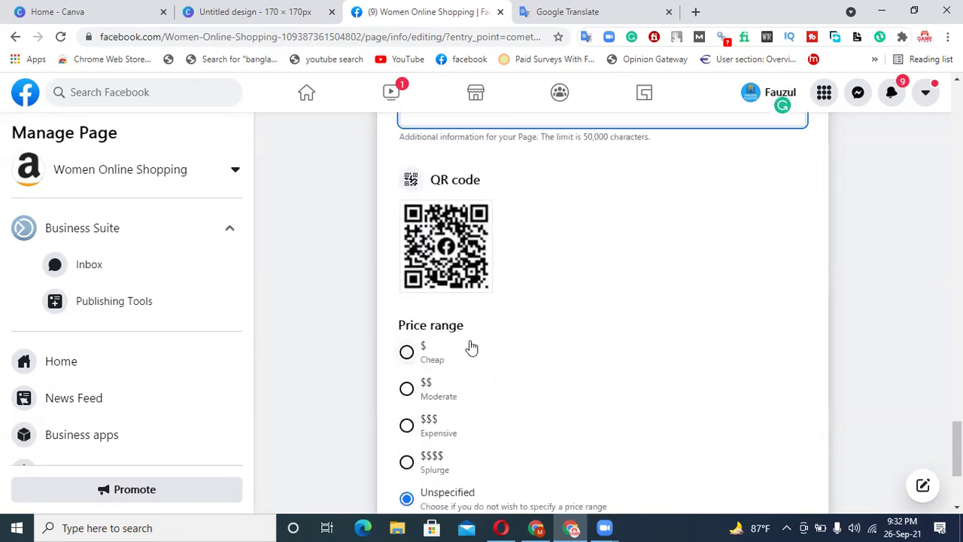
{"action": "scroll", "coordinate": [470, 346], "scroll_direction": "down", "scroll_amount": 2}
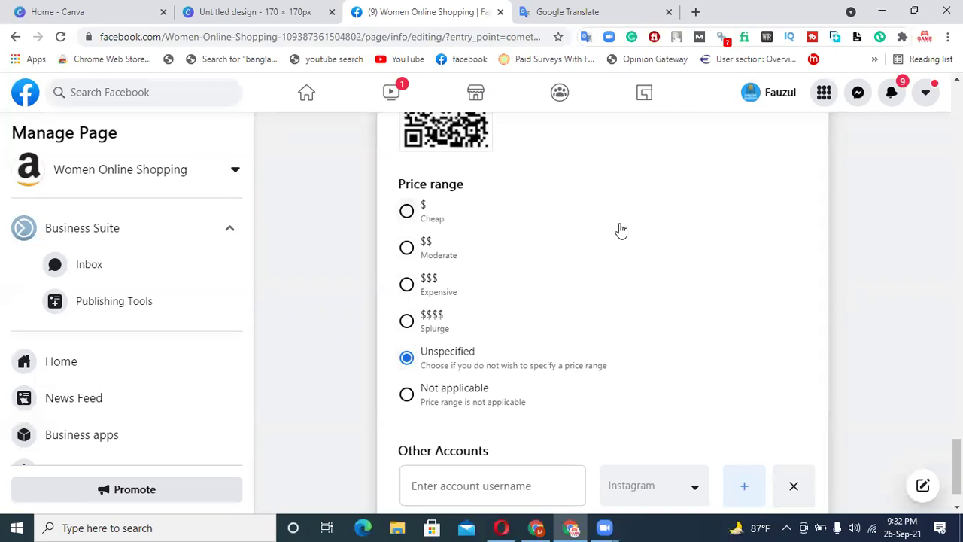
{"action": "scroll", "coordinate": [617, 232], "scroll_direction": "up", "scroll_amount": 3}
{"action": "scroll", "coordinate": [618, 227], "scroll_direction": "down", "scroll_amount": 3}
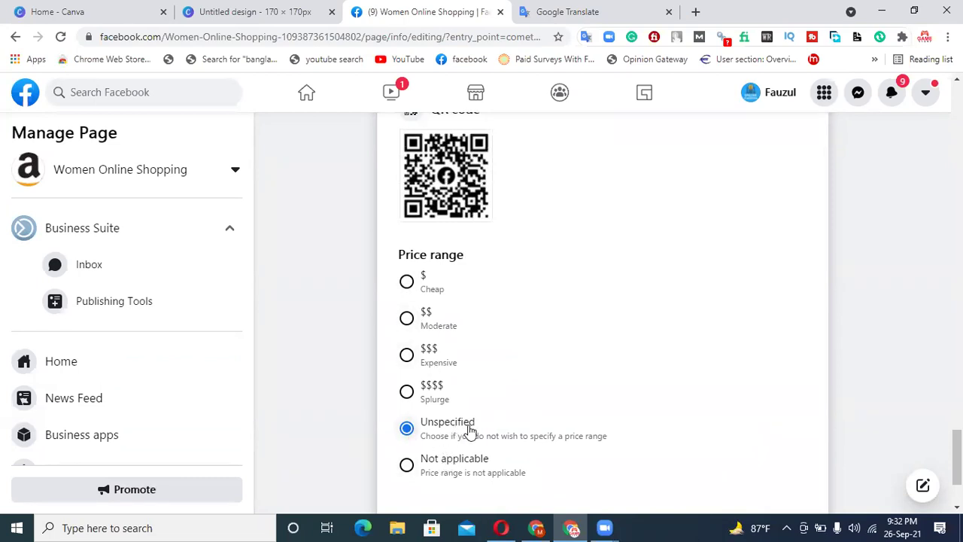
{"action": "scroll", "coordinate": [492, 415], "scroll_direction": "down", "scroll_amount": 2}
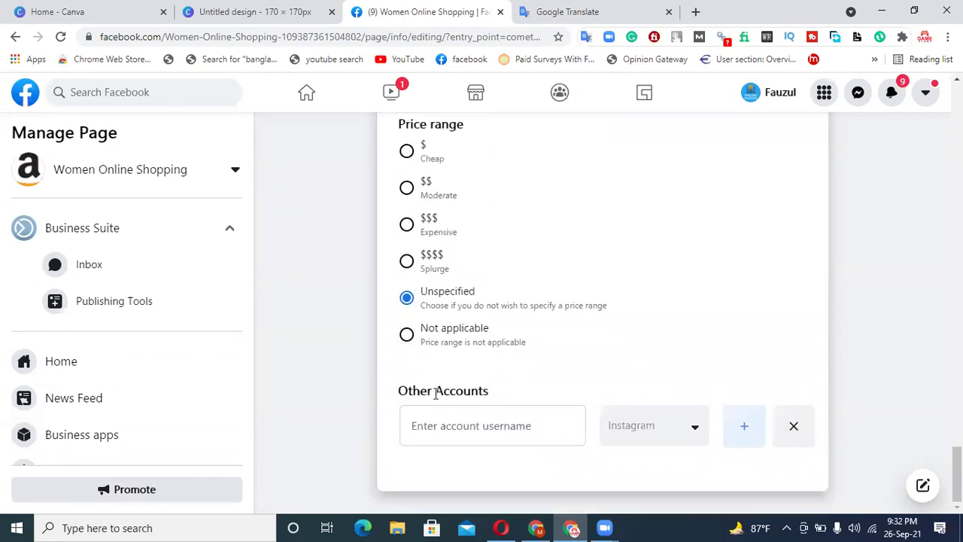
{"action": "left_click", "coordinate": [497, 419]}
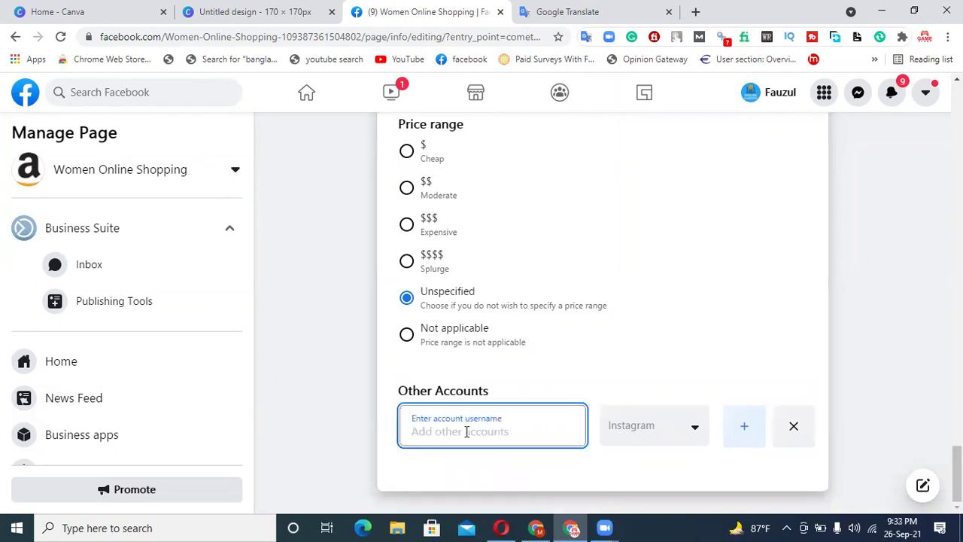
{"action": "type", "text": "face"}
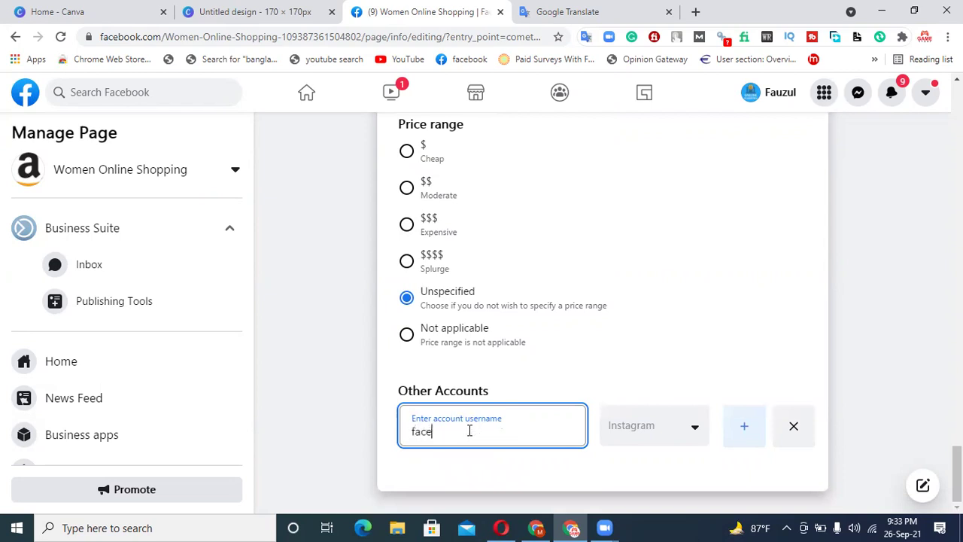
{"action": "key", "text": "BackSpace"}
{"action": "key", "text": "BackSpace"}
{"action": "key", "text": "BackSpace"}
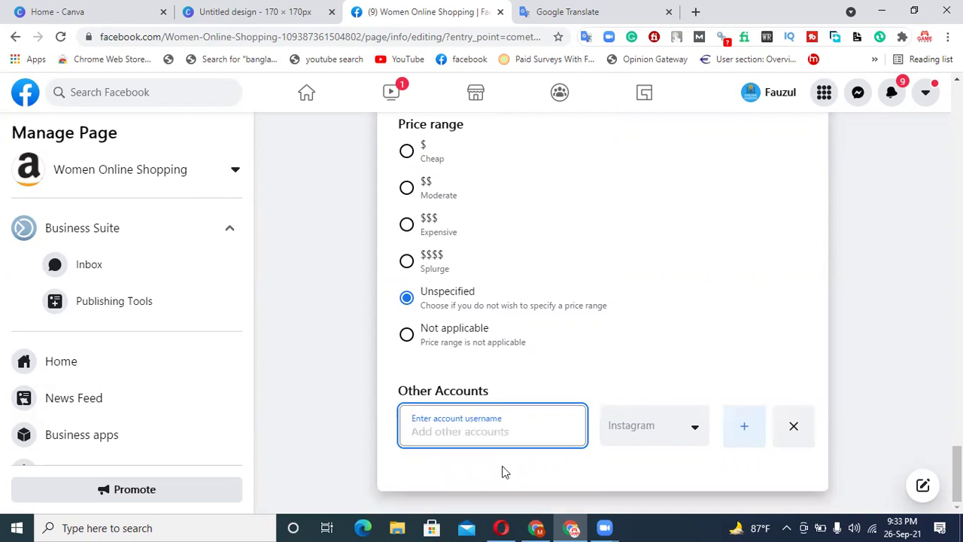
{"action": "left_click", "coordinate": [660, 444]}
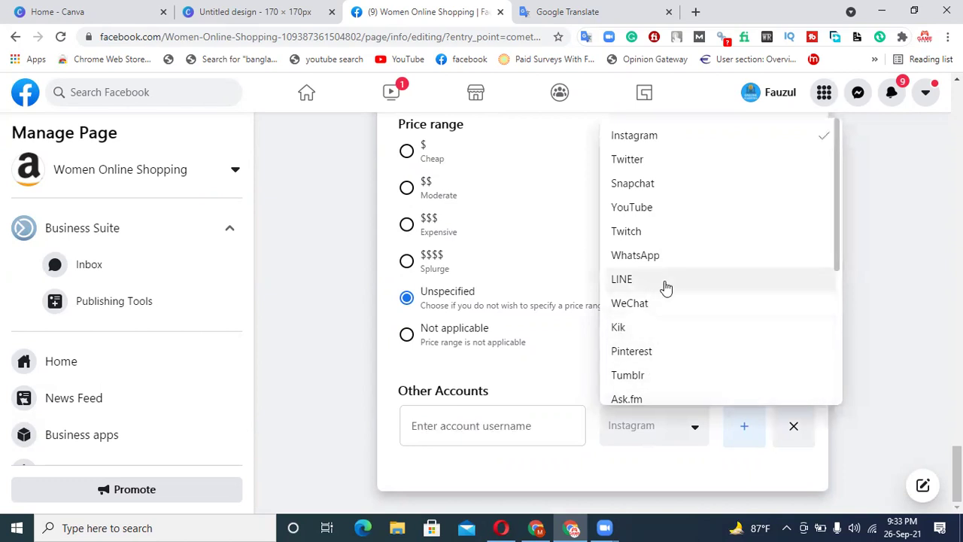
{"action": "scroll", "coordinate": [791, 239], "scroll_direction": "up", "scroll_amount": 1}
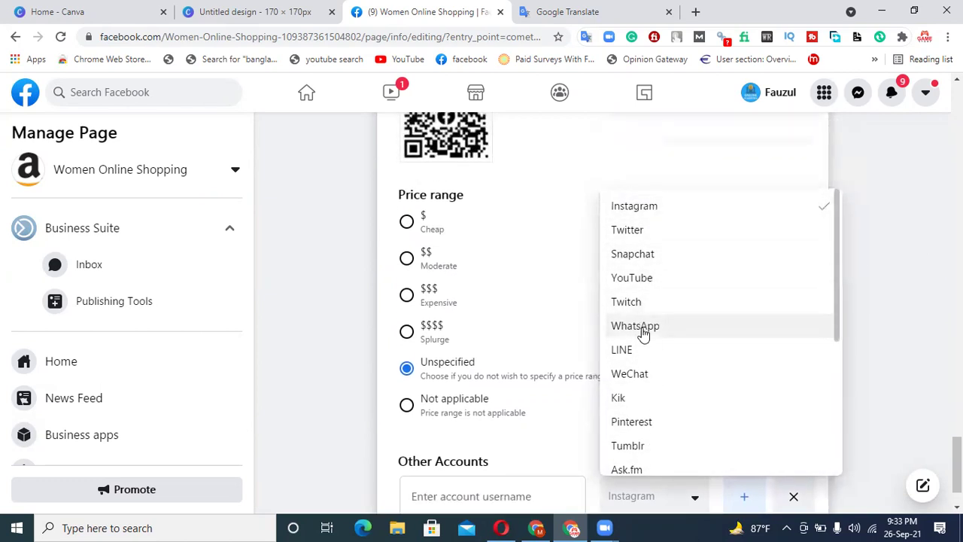
{"action": "left_click", "coordinate": [639, 204]}
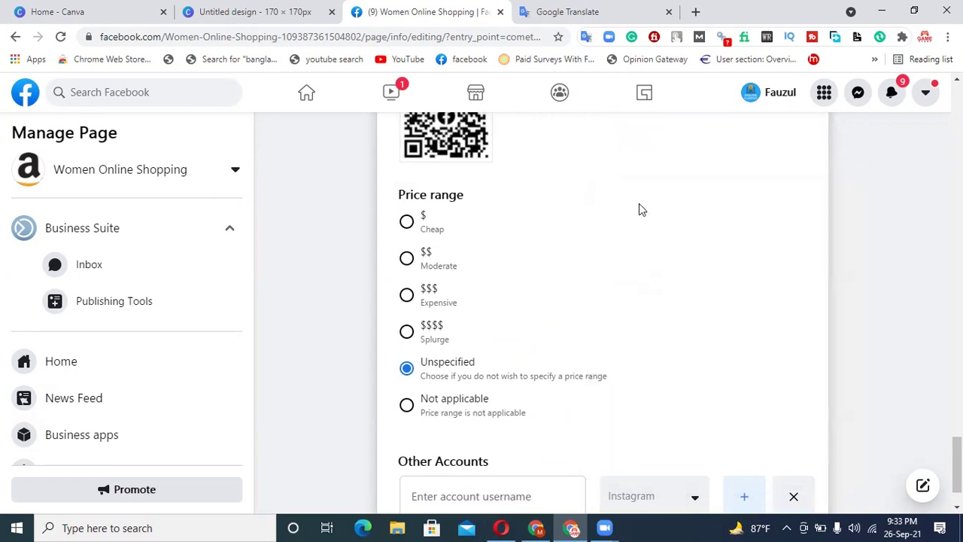
{"action": "scroll", "coordinate": [722, 318], "scroll_direction": "down", "scroll_amount": 1}
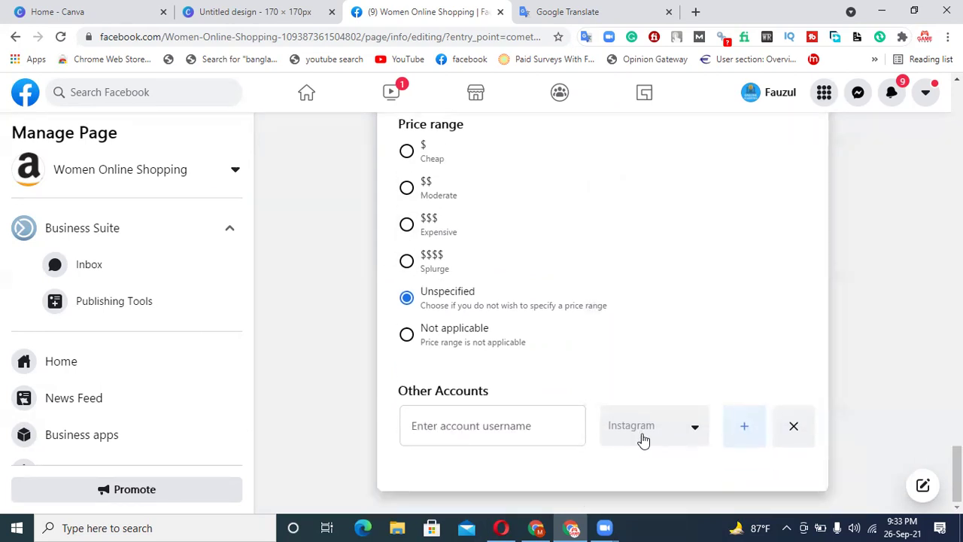
{"action": "left_click", "coordinate": [433, 432]}
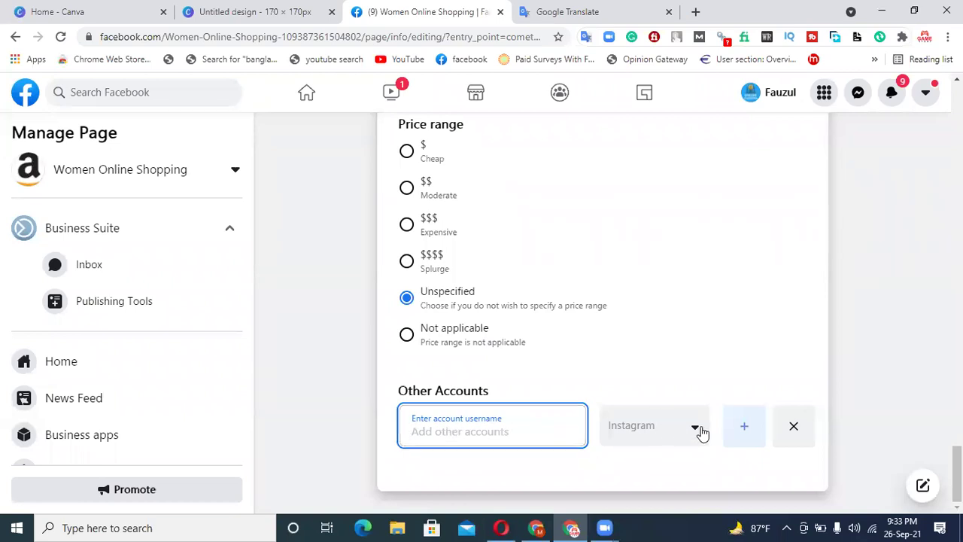
{"action": "left_click", "coordinate": [745, 428]}
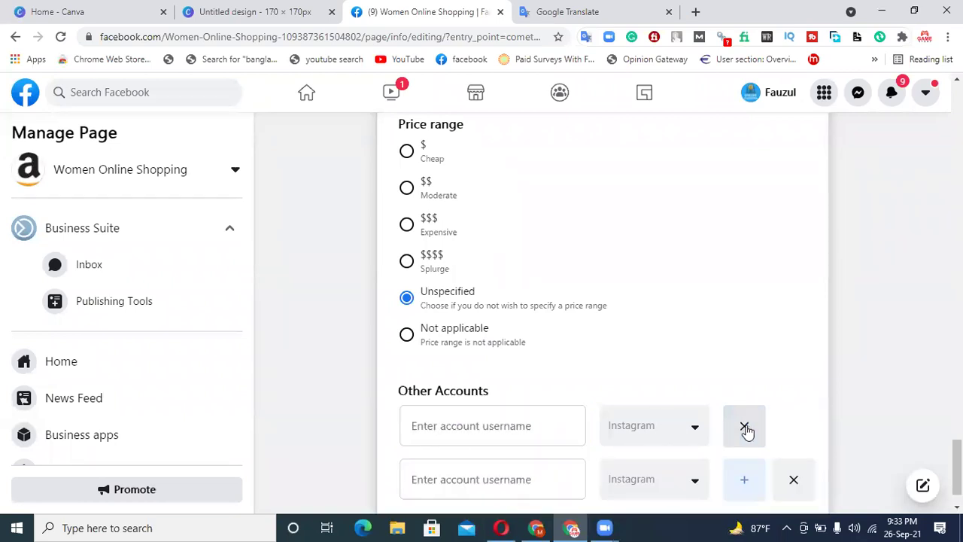
{"action": "scroll", "coordinate": [746, 431], "scroll_direction": "down", "scroll_amount": 1}
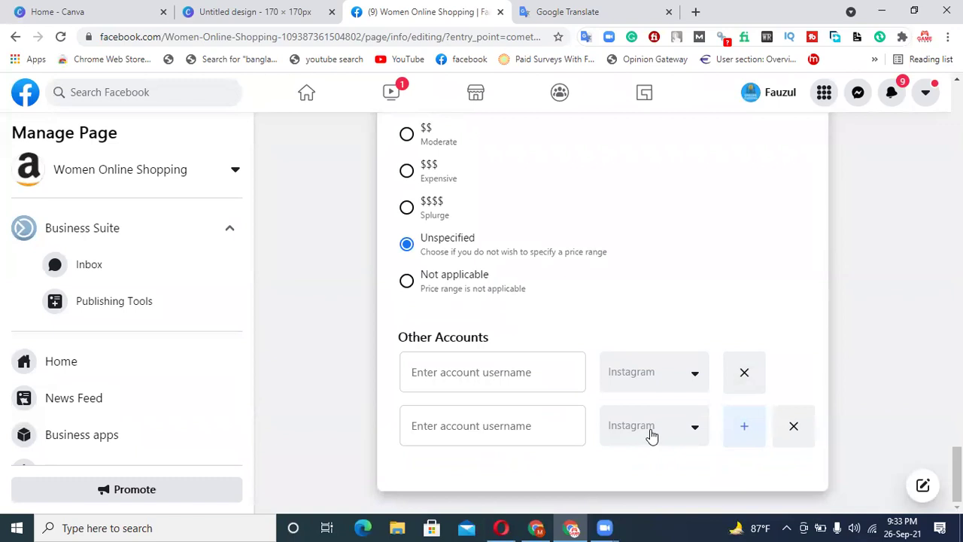
{"action": "left_click", "coordinate": [651, 437]}
{"action": "left_click", "coordinate": [652, 213]}
{"action": "left_click", "coordinate": [475, 421]}
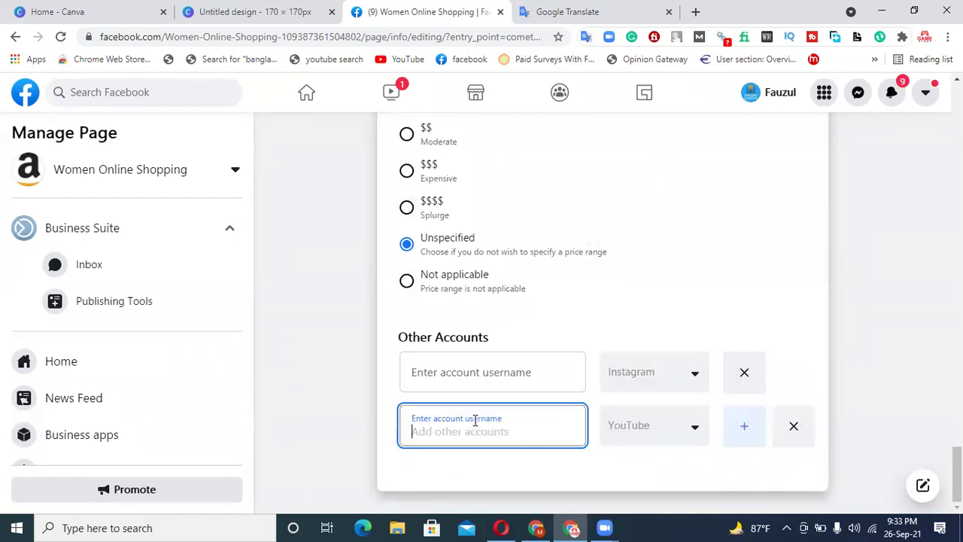
{"action": "left_click", "coordinate": [728, 426]}
{"action": "scroll", "coordinate": [730, 428], "scroll_direction": "down", "scroll_amount": 1}
{"action": "left_click", "coordinate": [637, 426]}
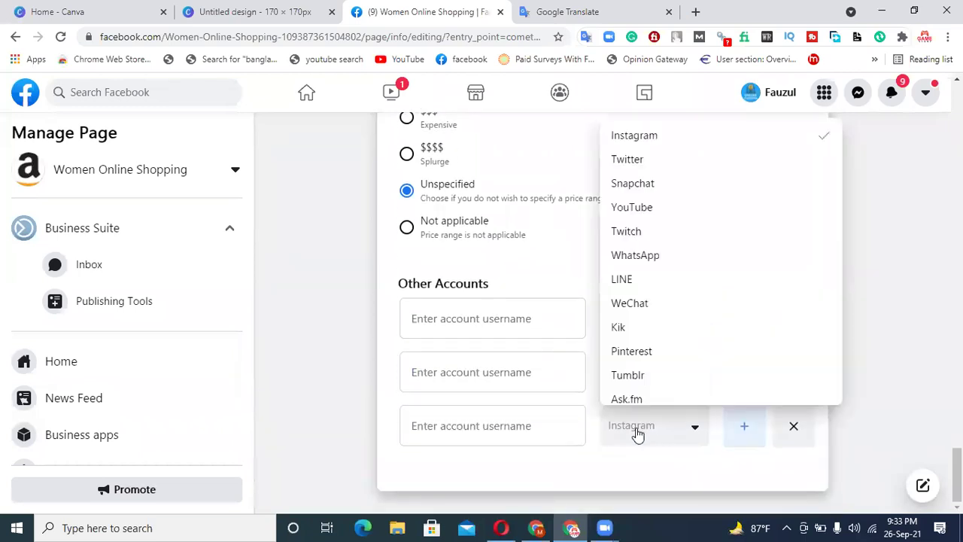
{"action": "left_click", "coordinate": [651, 256]}
{"action": "left_click", "coordinate": [543, 424]}
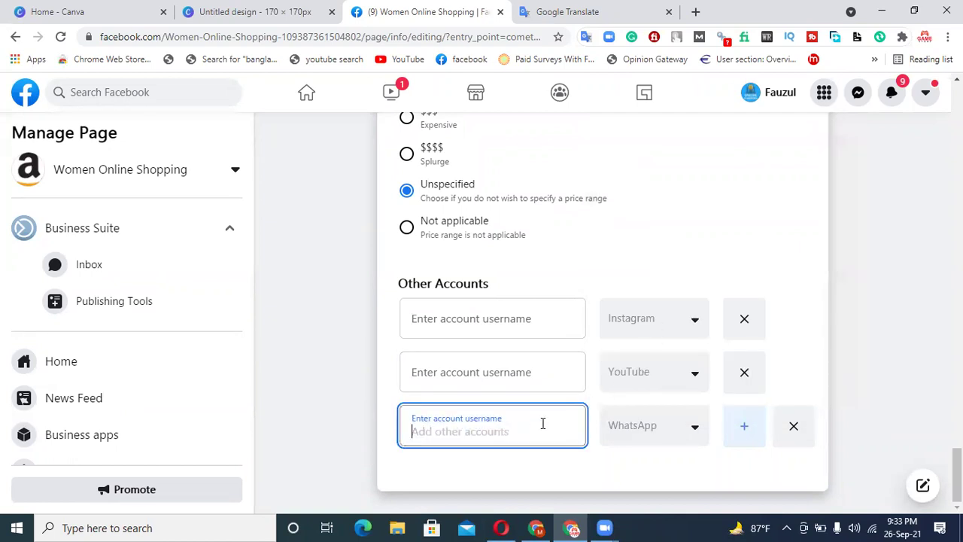
{"action": "left_click", "coordinate": [744, 425]}
{"action": "scroll", "coordinate": [678, 421], "scroll_direction": "down", "scroll_amount": 1}
{"action": "left_click", "coordinate": [672, 442]}
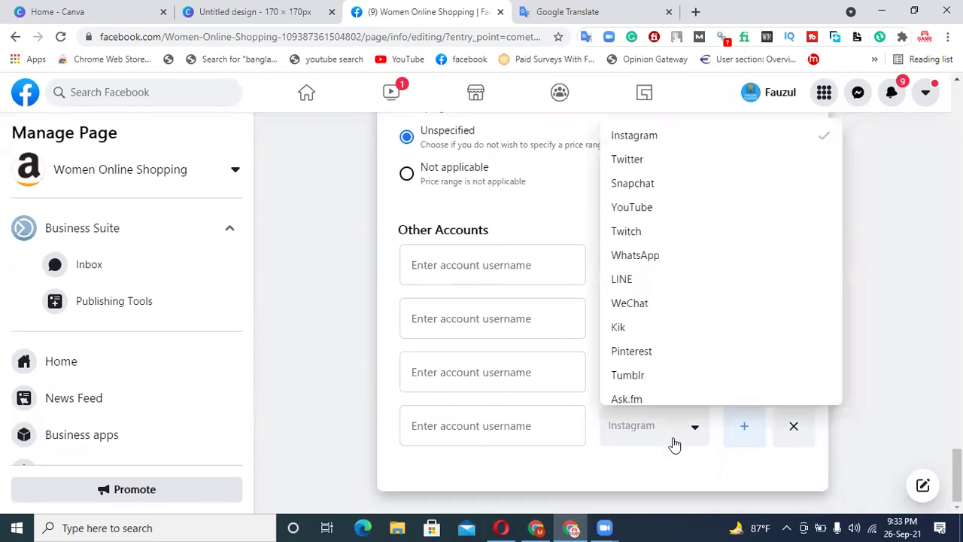
{"action": "left_click", "coordinate": [660, 160]}
{"action": "left_click", "coordinate": [484, 426]}
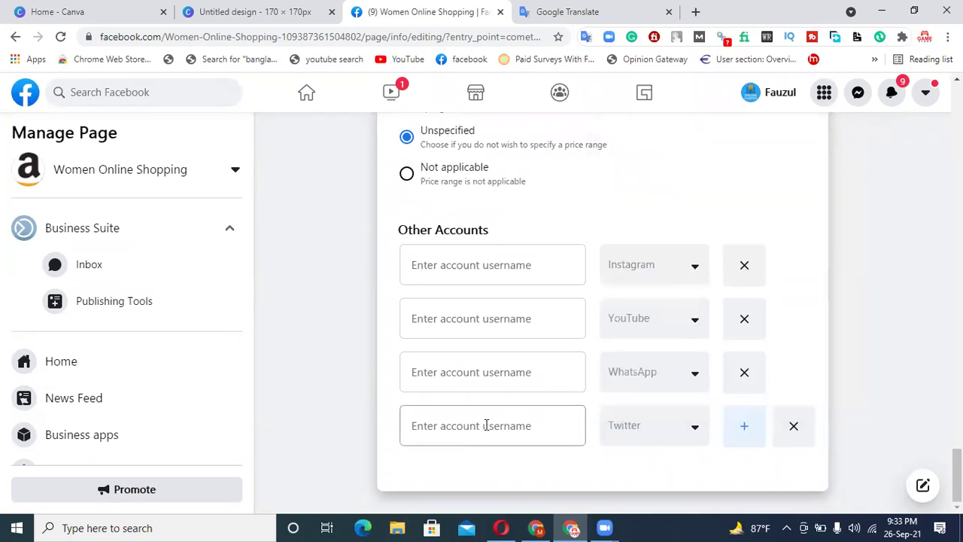
{"action": "left_click", "coordinate": [793, 426]}
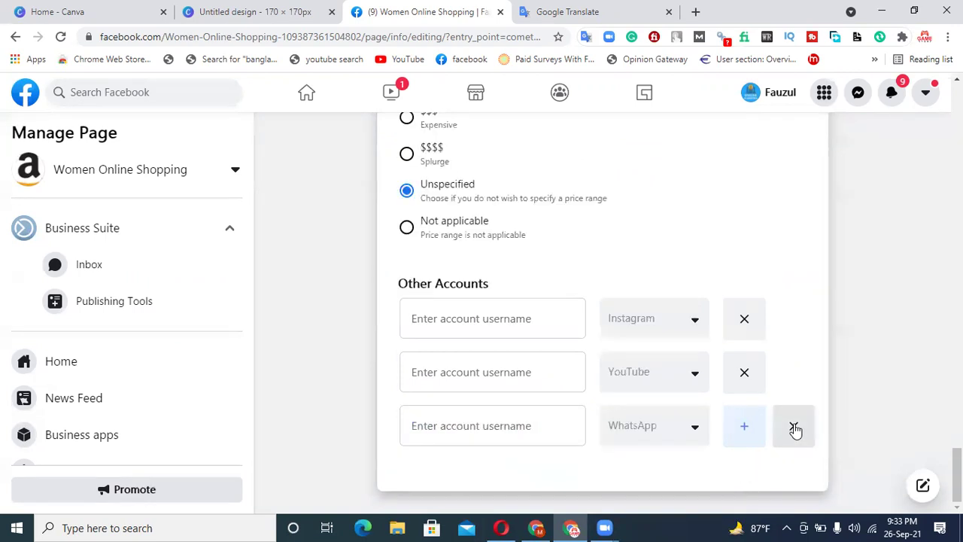
{"action": "left_click", "coordinate": [747, 380]}
{"action": "left_click", "coordinate": [745, 380]}
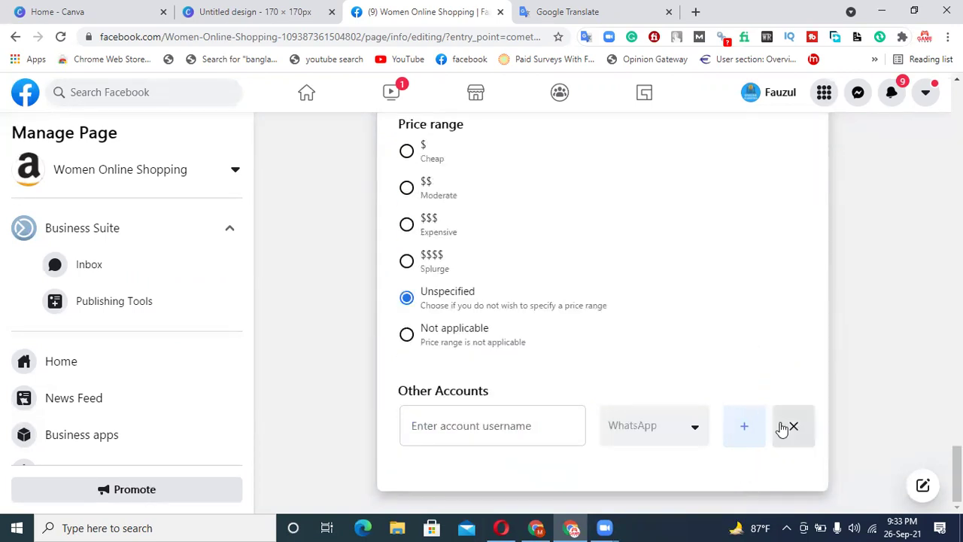
{"action": "left_click", "coordinate": [782, 428]}
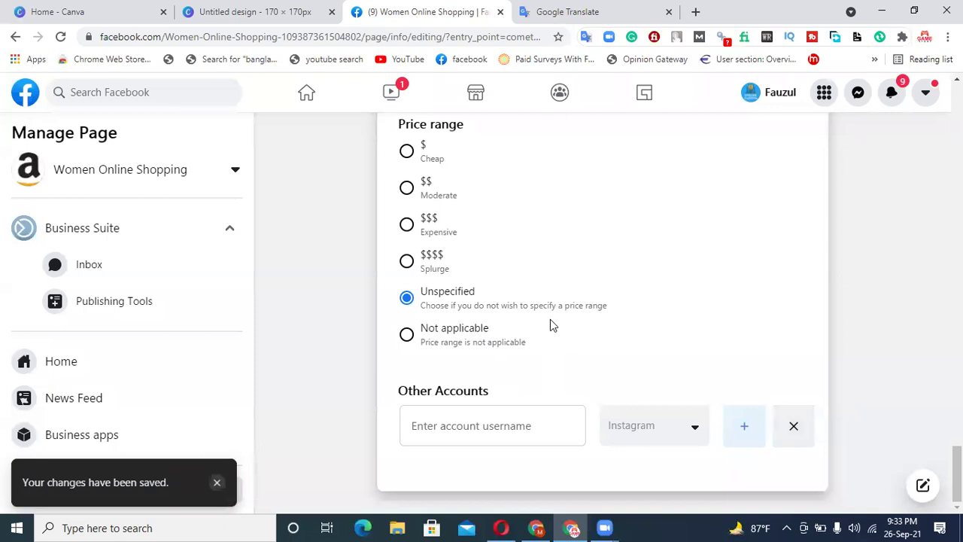
{"action": "scroll", "coordinate": [593, 369], "scroll_direction": "up", "scroll_amount": 6}
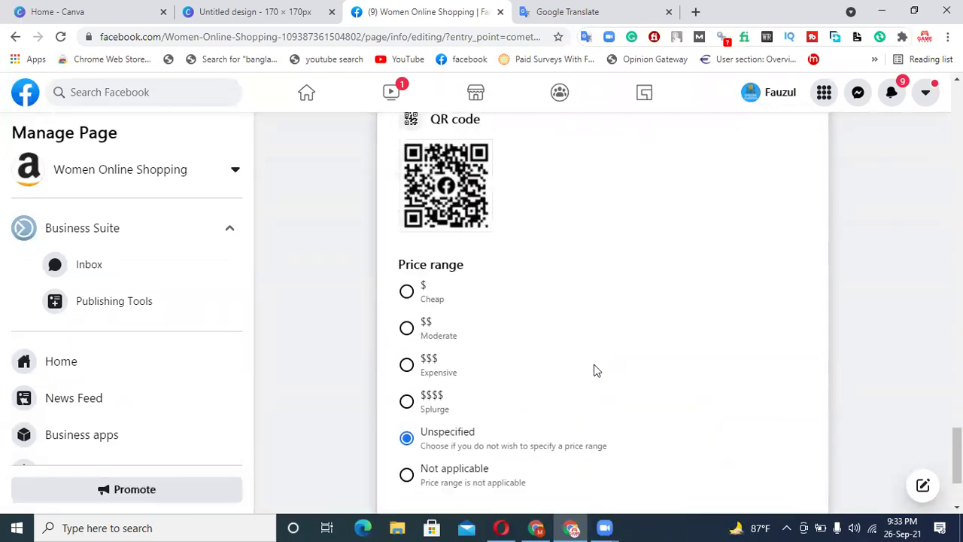
{"action": "scroll", "coordinate": [593, 369], "scroll_direction": "up", "scroll_amount": 20}
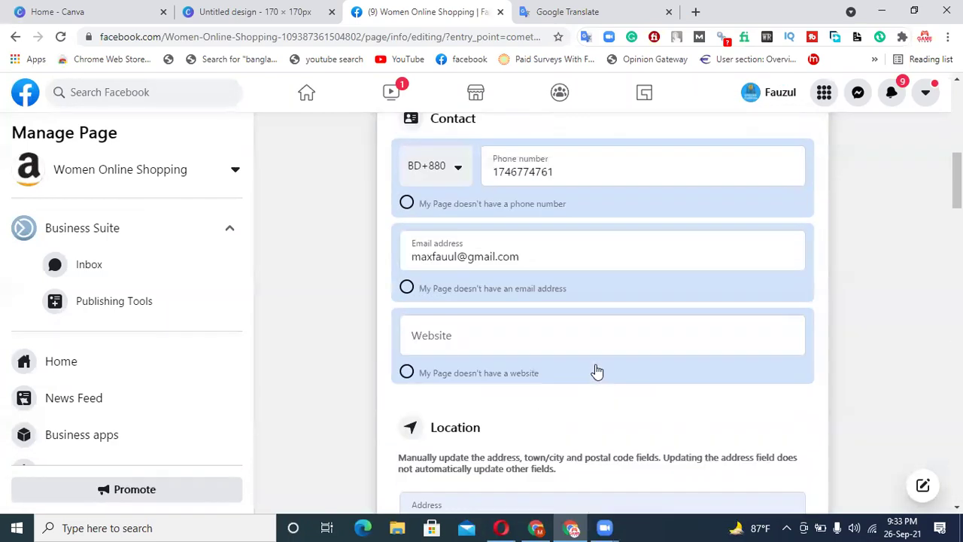
{"action": "scroll", "coordinate": [597, 371], "scroll_direction": "up", "scroll_amount": 1}
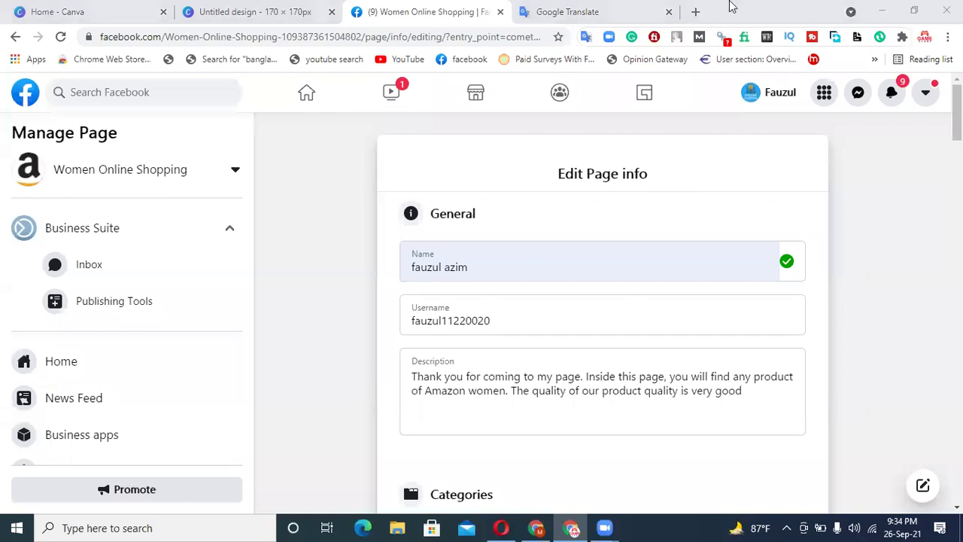
{"action": "left_click", "coordinate": [320, 104]}
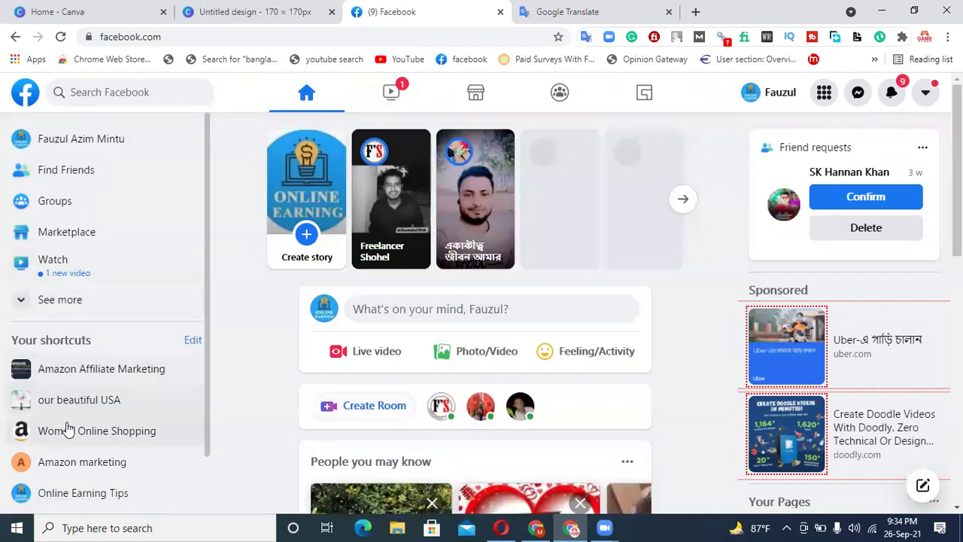
{"action": "scroll", "coordinate": [113, 383], "scroll_direction": "down", "scroll_amount": 2}
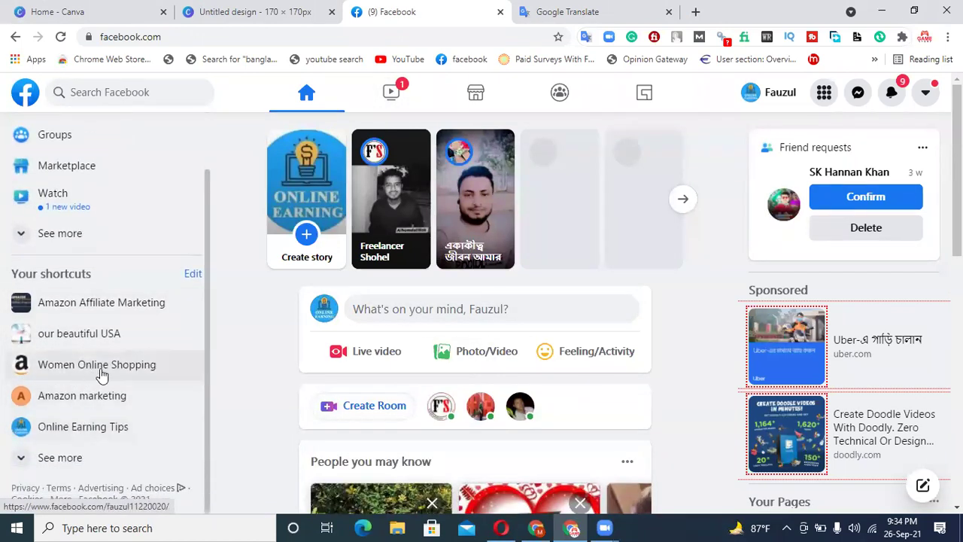
{"action": "left_click", "coordinate": [131, 368]}
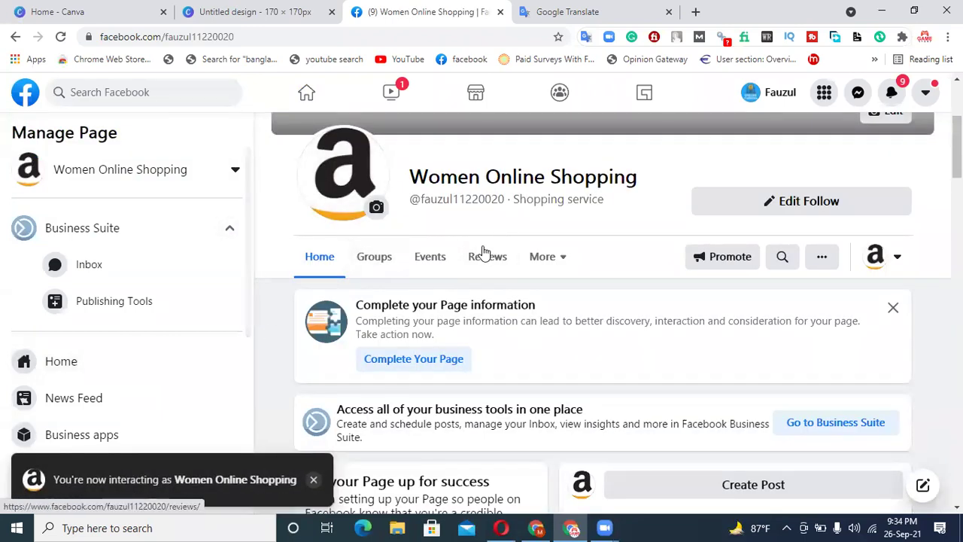
{"action": "left_click_drag", "start_coordinate": [505, 199], "coordinate": [422, 203]}
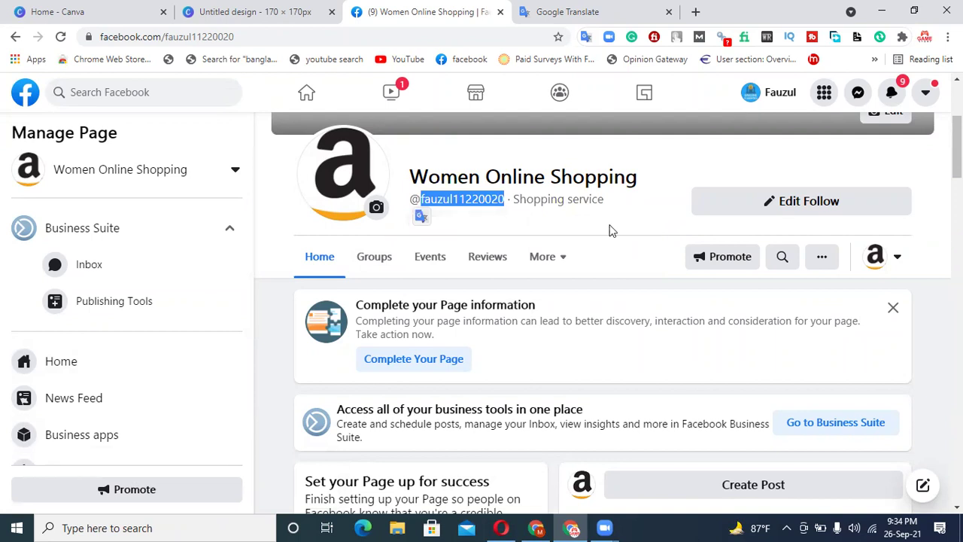
{"action": "left_click", "coordinate": [610, 231]}
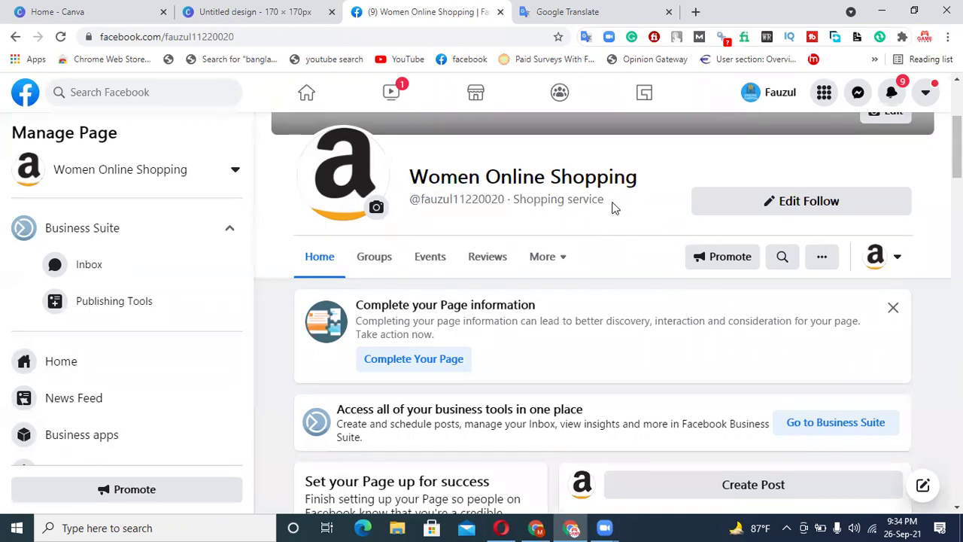
{"action": "left_click_drag", "start_coordinate": [613, 208], "coordinate": [536, 209]}
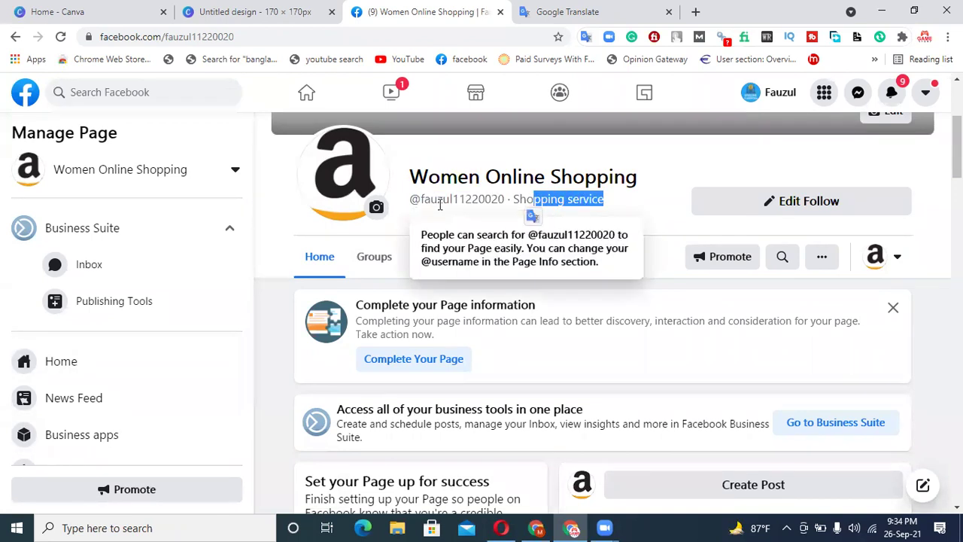
{"action": "left_click", "coordinate": [642, 177]}
{"action": "scroll", "coordinate": [625, 209], "scroll_direction": "down", "scroll_amount": 5}
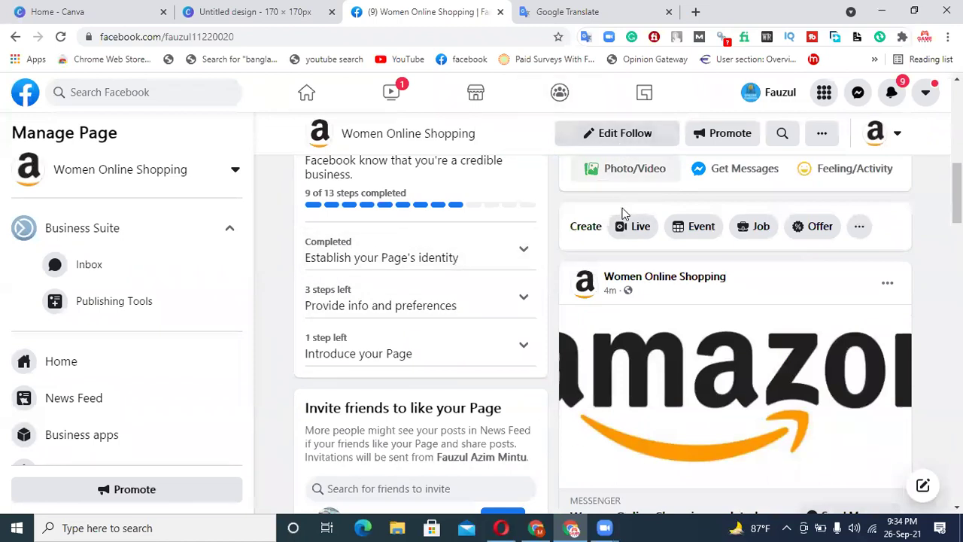
{"action": "scroll", "coordinate": [475, 275], "scroll_direction": "up", "scroll_amount": 1}
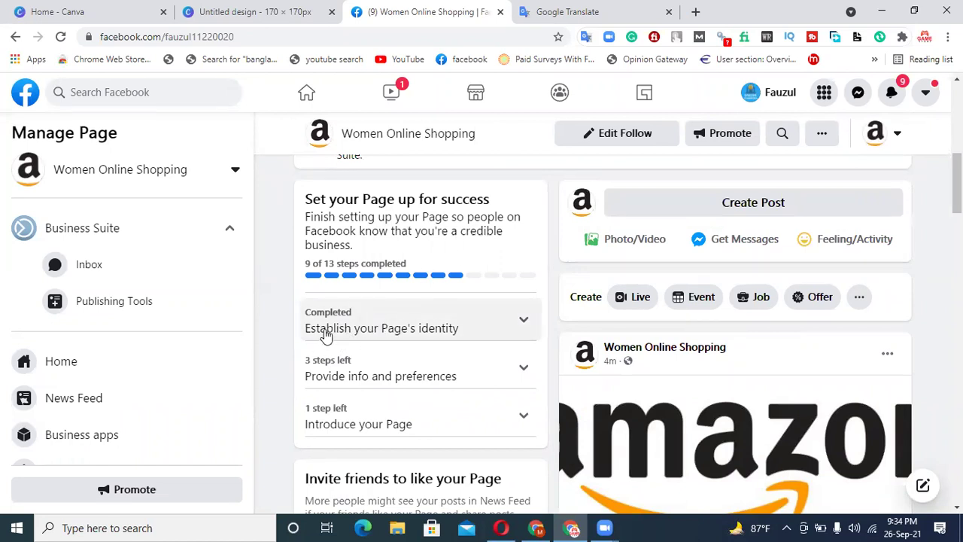
{"action": "scroll", "coordinate": [319, 331], "scroll_direction": "down", "scroll_amount": 1}
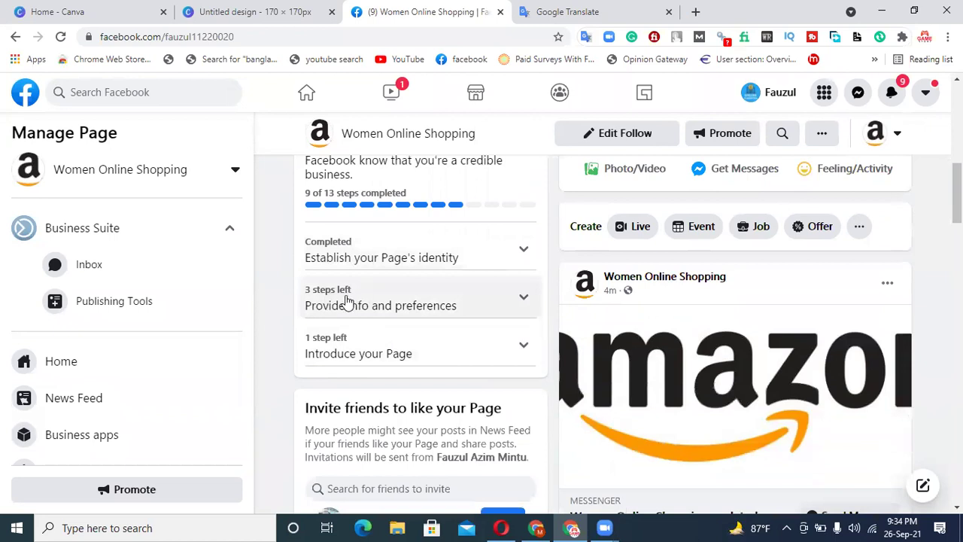
- Under Provide info and preferences, fill the business address, city and postcode from a saved autofill entry
{"action": "left_click", "coordinate": [383, 308]}
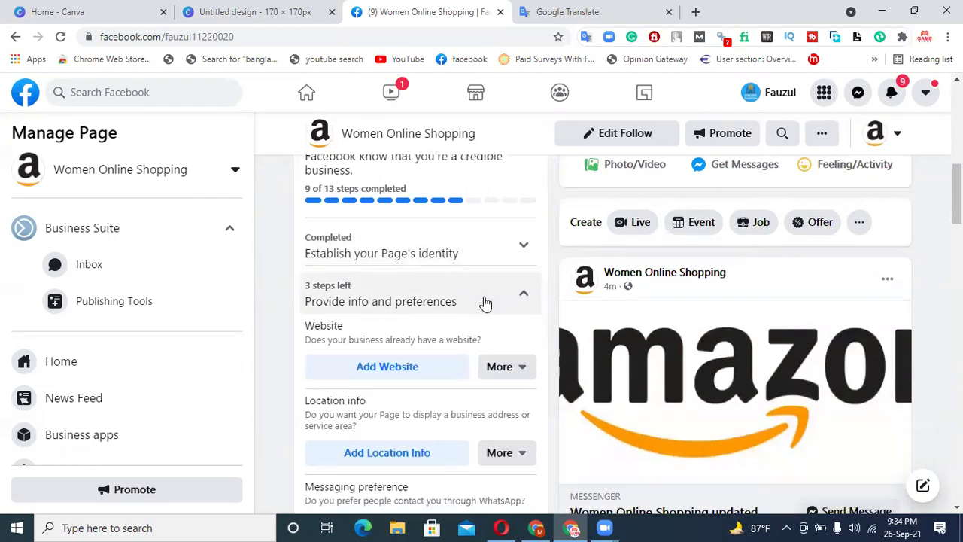
{"action": "scroll", "coordinate": [484, 299], "scroll_direction": "down", "scroll_amount": 2}
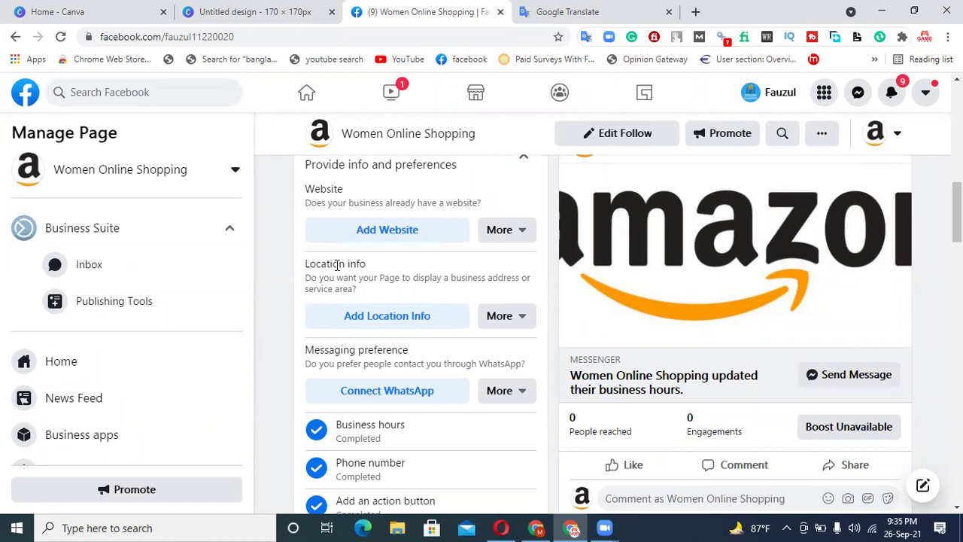
{"action": "left_click", "coordinate": [407, 320]}
{"action": "left_click", "coordinate": [399, 305]}
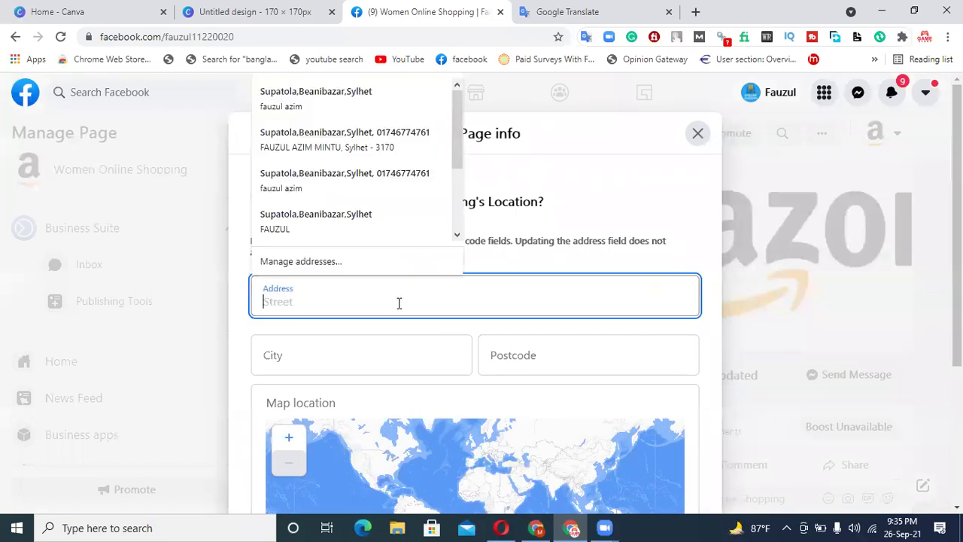
{"action": "left_click", "coordinate": [340, 91]}
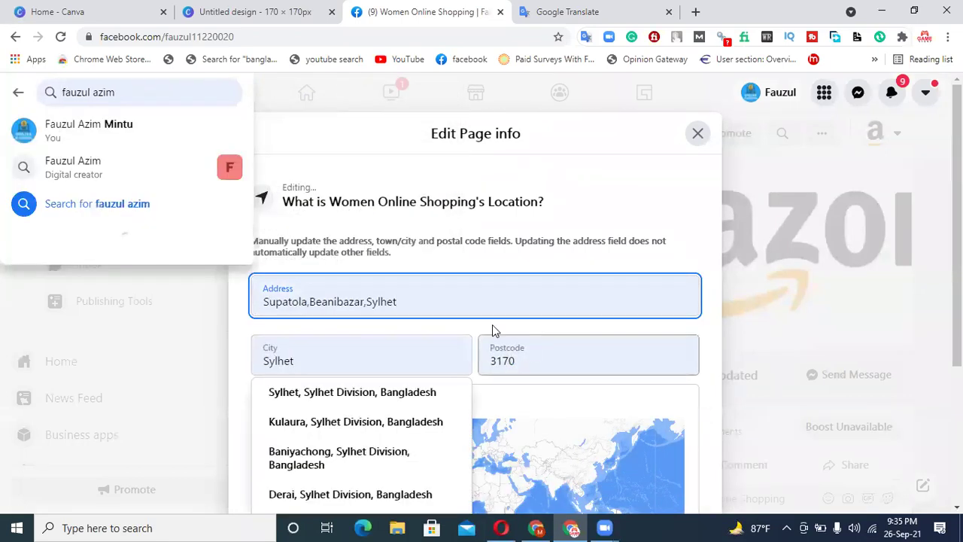
{"action": "left_click", "coordinate": [621, 225]}
{"action": "scroll", "coordinate": [619, 230], "scroll_direction": "down", "scroll_amount": 3}
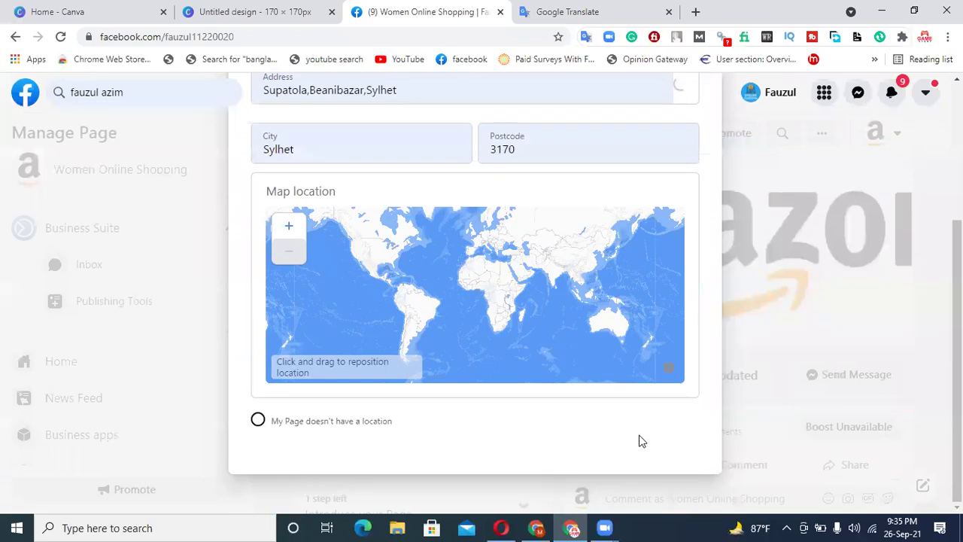
{"action": "scroll", "coordinate": [844, 274], "scroll_direction": "up", "scroll_amount": 3}
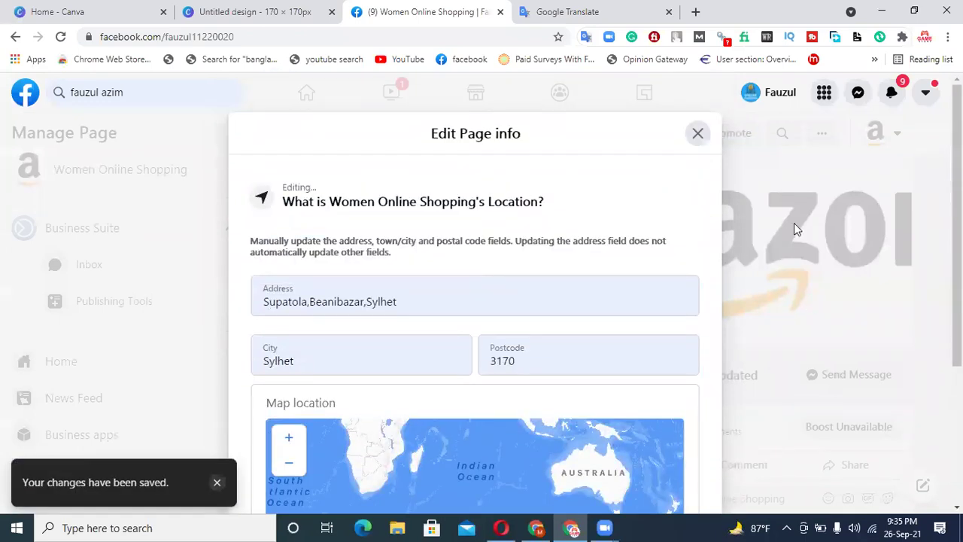
{"action": "left_click", "coordinate": [697, 134]}
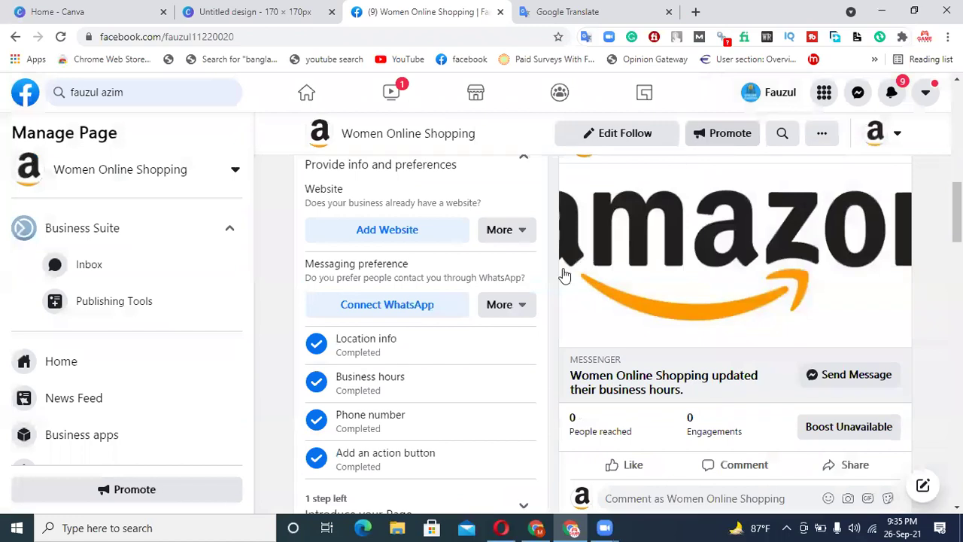
{"action": "scroll", "coordinate": [484, 261], "scroll_direction": "up", "scroll_amount": 2}
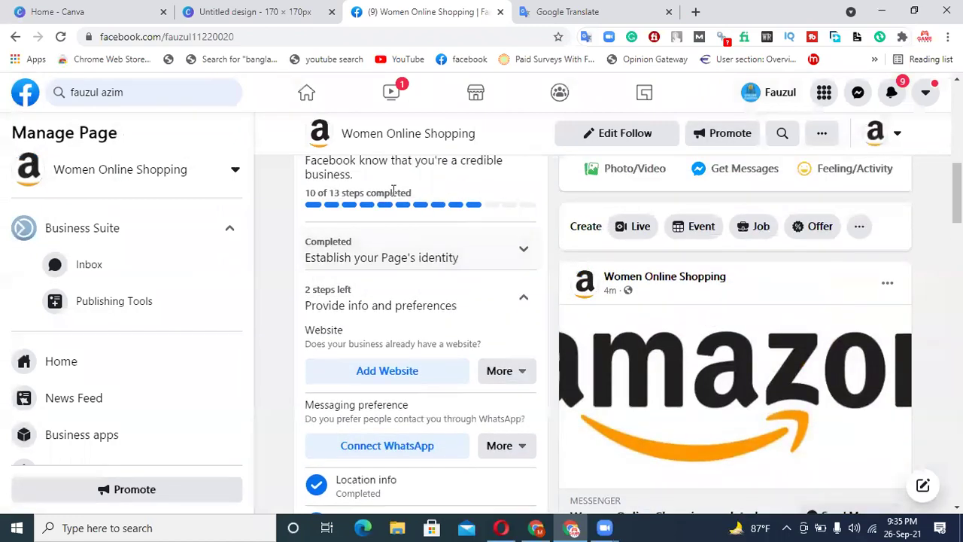
{"action": "scroll", "coordinate": [436, 330], "scroll_direction": "down", "scroll_amount": 2}
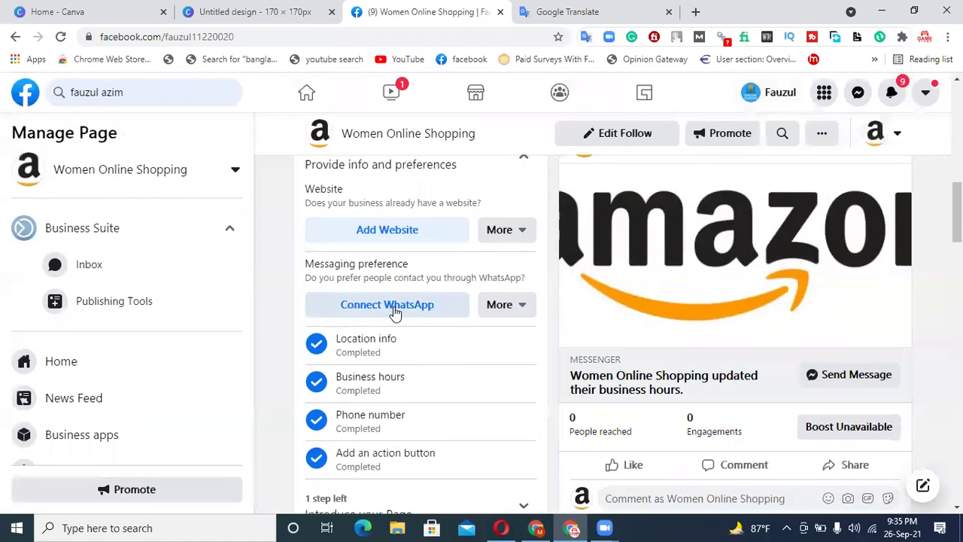
{"action": "left_click", "coordinate": [414, 308]}
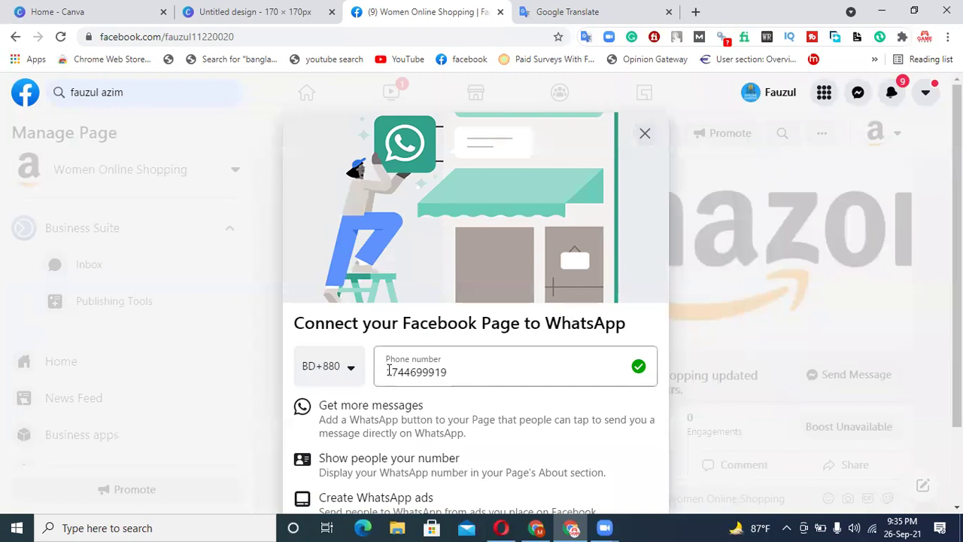
{"action": "scroll", "coordinate": [521, 360], "scroll_direction": "down", "scroll_amount": 1}
{"action": "scroll", "coordinate": [522, 360], "scroll_direction": "down", "scroll_amount": 1}
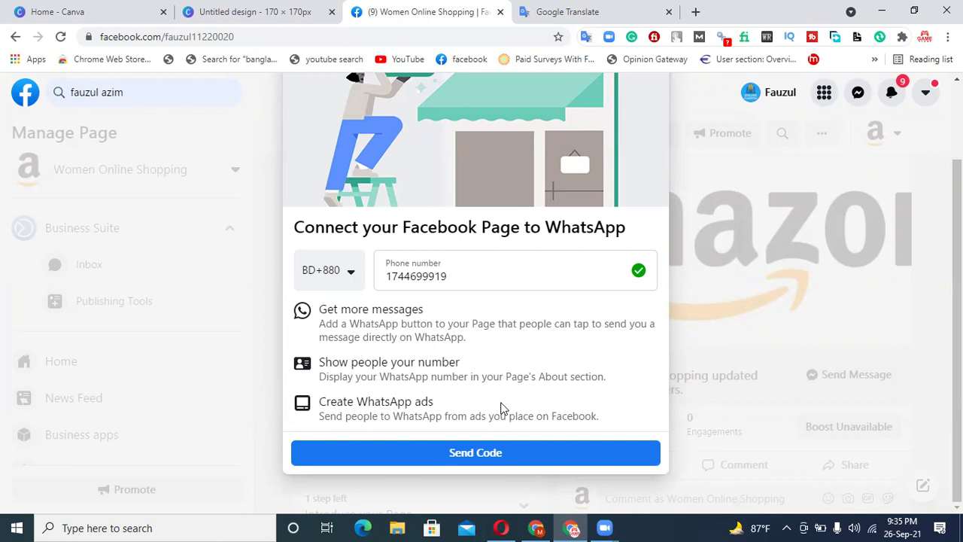
{"action": "scroll", "coordinate": [647, 395], "scroll_direction": "up", "scroll_amount": 2}
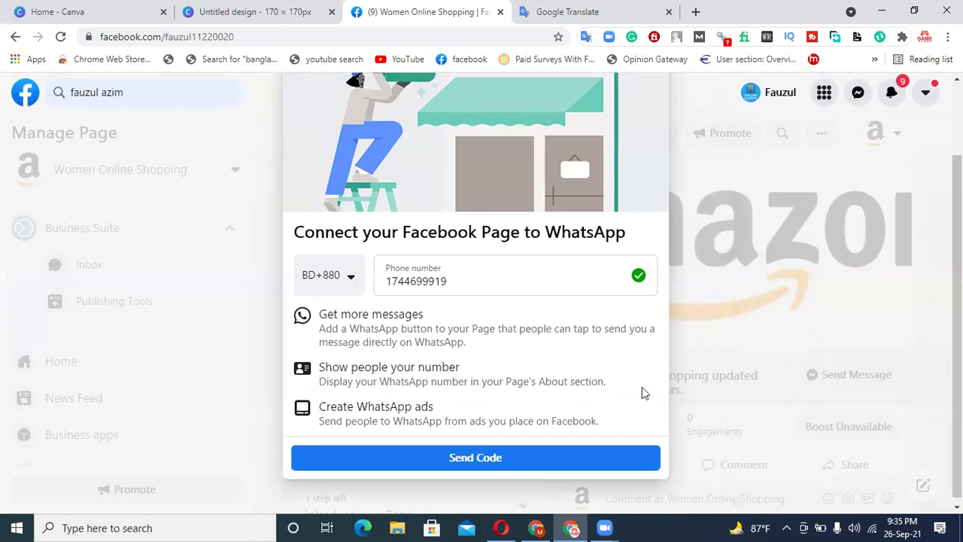
{"action": "left_click", "coordinate": [646, 135]}
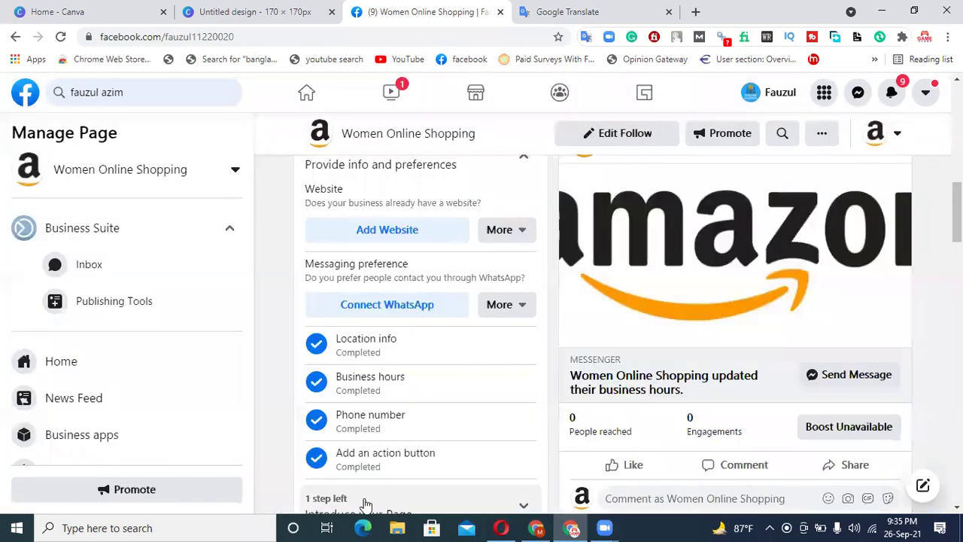
- Open Invite Friends under Introduce your Page, browse the list, and close it without inviting
{"action": "scroll", "coordinate": [399, 451], "scroll_direction": "down", "scroll_amount": 2}
{"action": "left_click", "coordinate": [358, 375]}
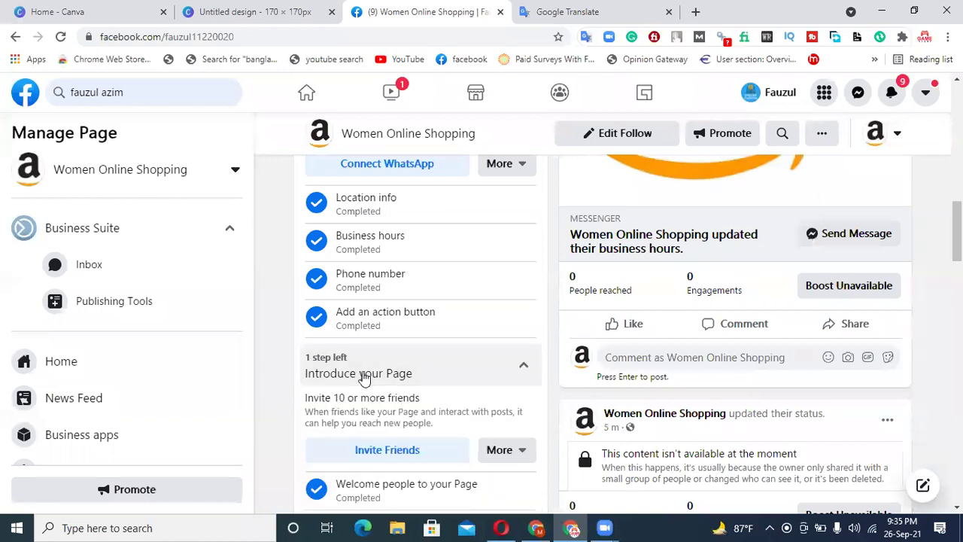
{"action": "scroll", "coordinate": [391, 380], "scroll_direction": "down", "scroll_amount": 1}
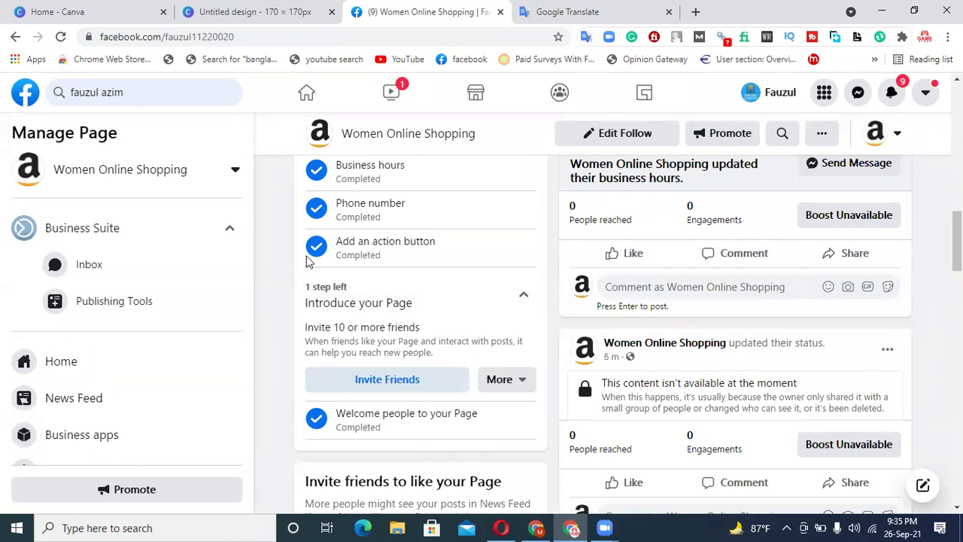
{"action": "left_click", "coordinate": [370, 387]}
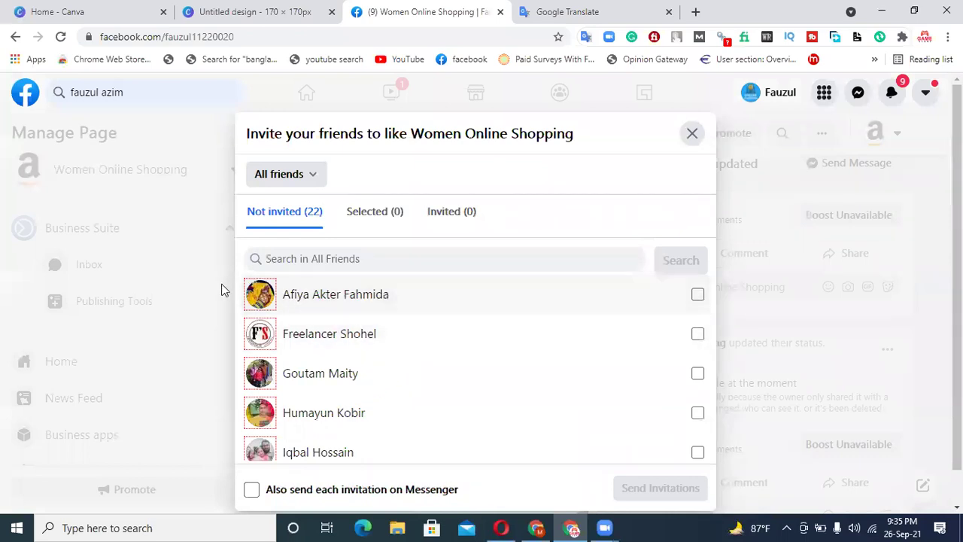
{"action": "scroll", "coordinate": [353, 390], "scroll_direction": "down", "scroll_amount": 2}
{"action": "scroll", "coordinate": [352, 389], "scroll_direction": "down", "scroll_amount": 2}
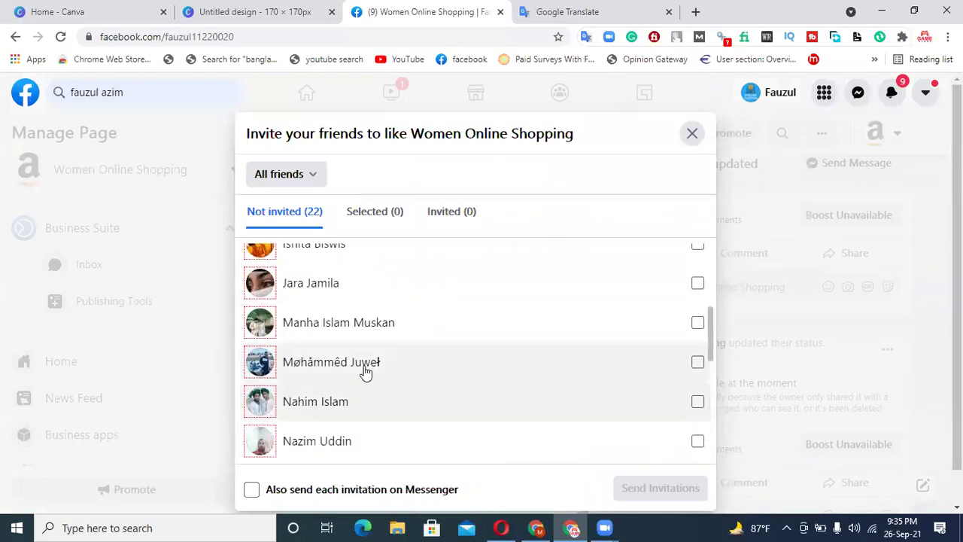
{"action": "scroll", "coordinate": [366, 371], "scroll_direction": "down", "scroll_amount": 3}
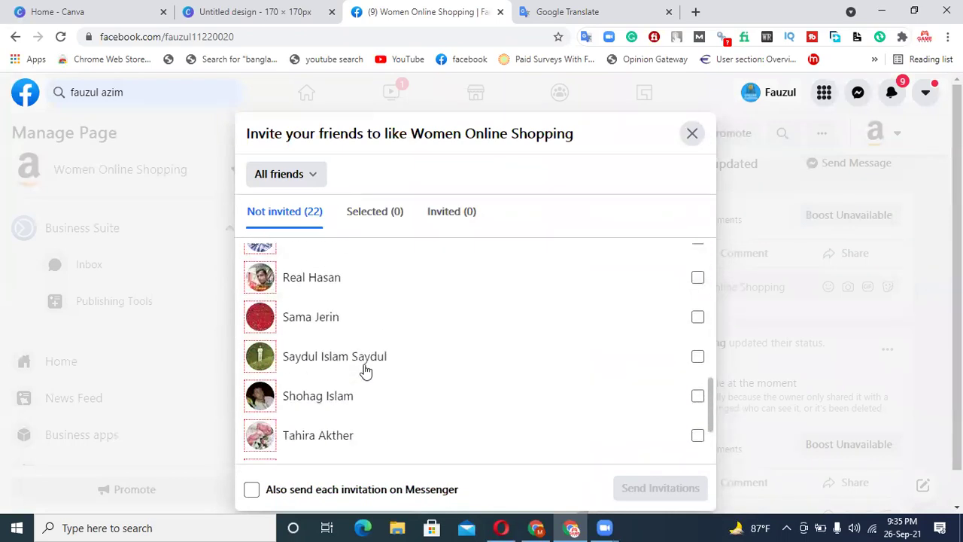
{"action": "left_click", "coordinate": [692, 136]}
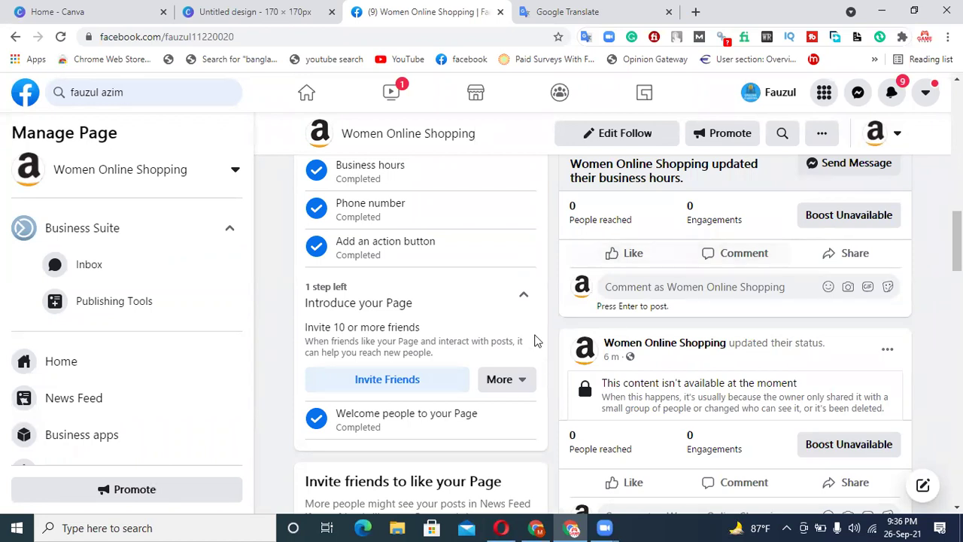
{"action": "scroll", "coordinate": [431, 376], "scroll_direction": "up", "scroll_amount": 5}
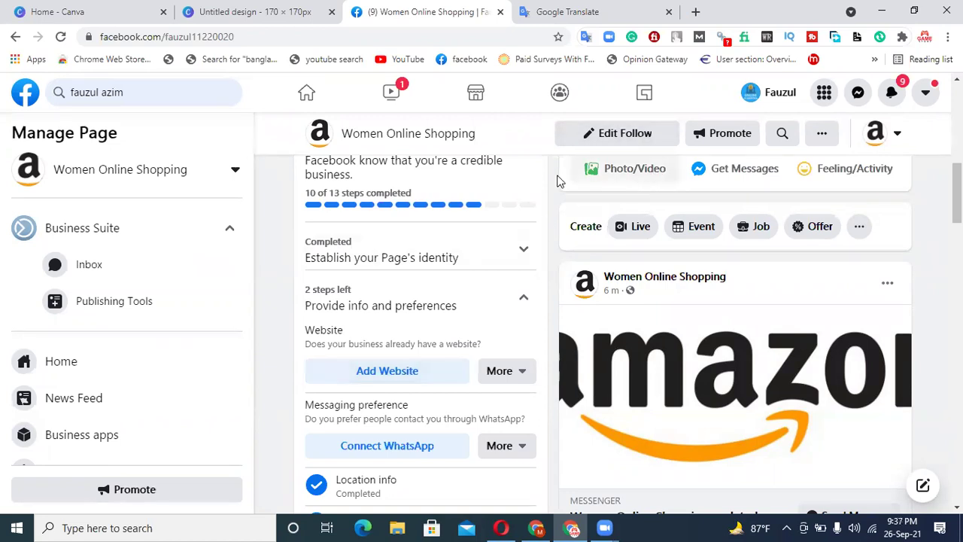
{"action": "scroll", "coordinate": [597, 315], "scroll_direction": "up", "scroll_amount": 10}
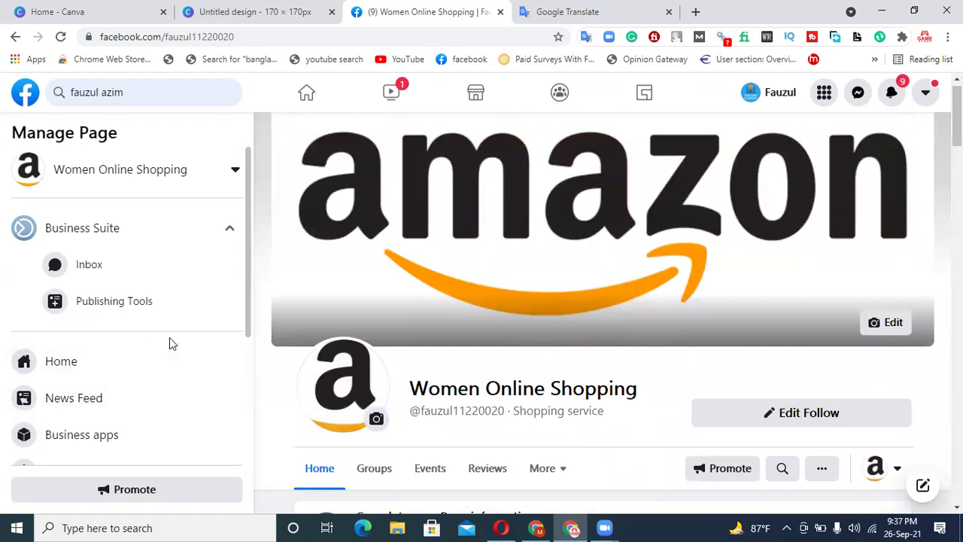
{"action": "scroll", "coordinate": [170, 340], "scroll_direction": "down", "scroll_amount": 3}
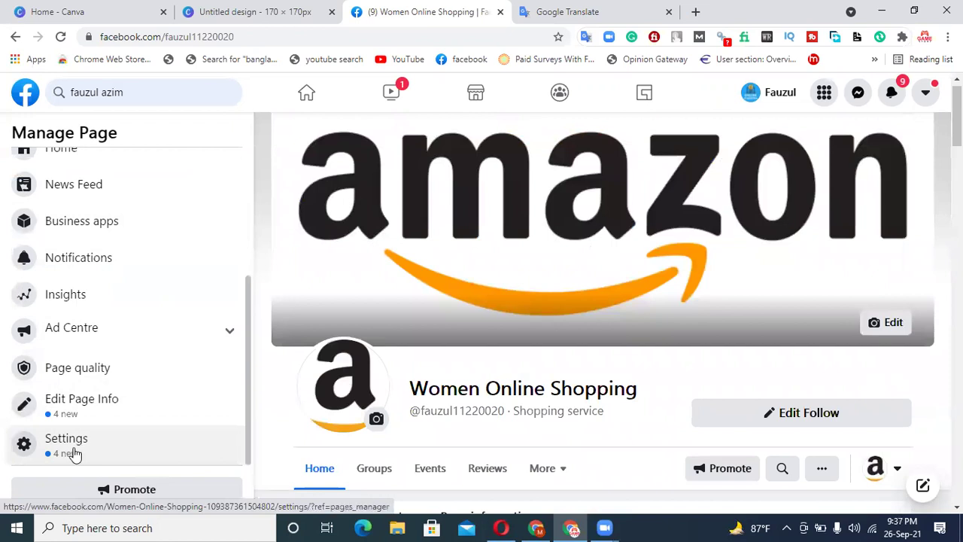
- Go to the Page's Settings and choose Templates and tabs
{"action": "left_click", "coordinate": [72, 454]}
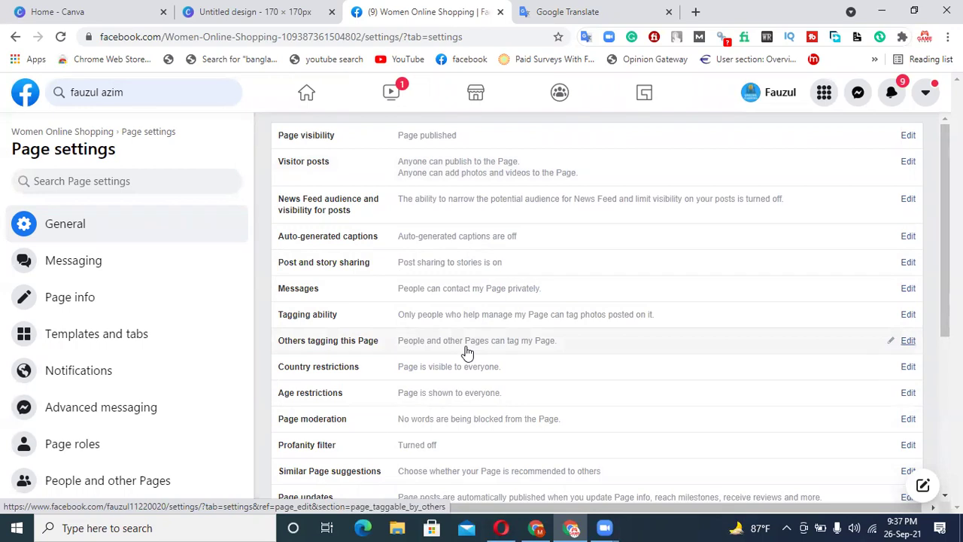
{"action": "scroll", "coordinate": [466, 352], "scroll_direction": "down", "scroll_amount": 4}
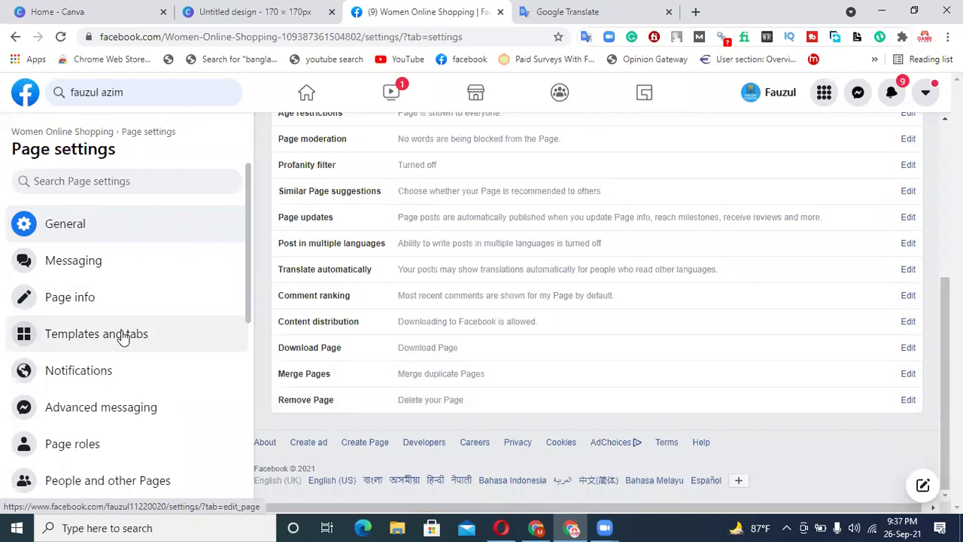
{"action": "left_click", "coordinate": [85, 341]}
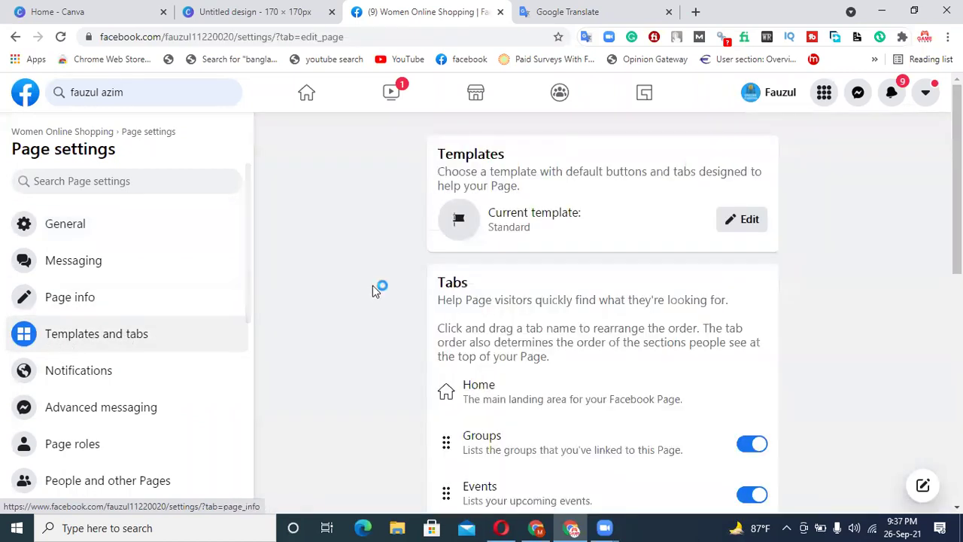
- Browse the page templates and apply the Shopping template
{"action": "left_click", "coordinate": [734, 224]}
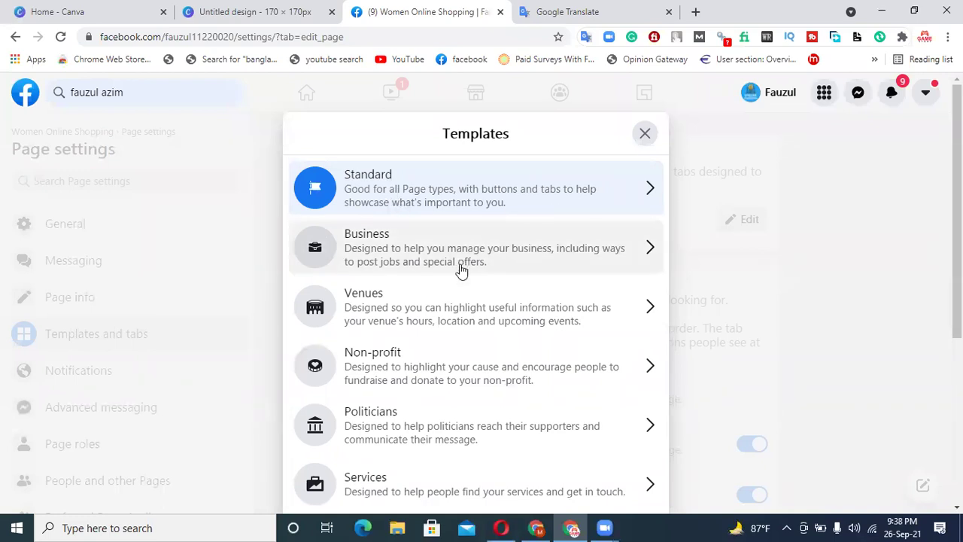
{"action": "scroll", "coordinate": [459, 271], "scroll_direction": "down", "scroll_amount": 2}
{"action": "scroll", "coordinate": [462, 271], "scroll_direction": "down", "scroll_amount": 2}
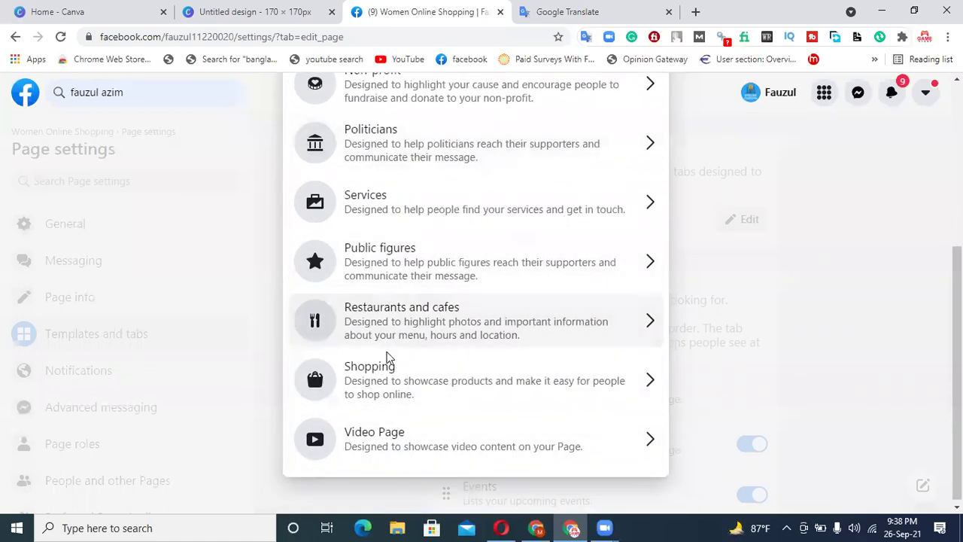
{"action": "scroll", "coordinate": [364, 354], "scroll_direction": "up", "scroll_amount": 3}
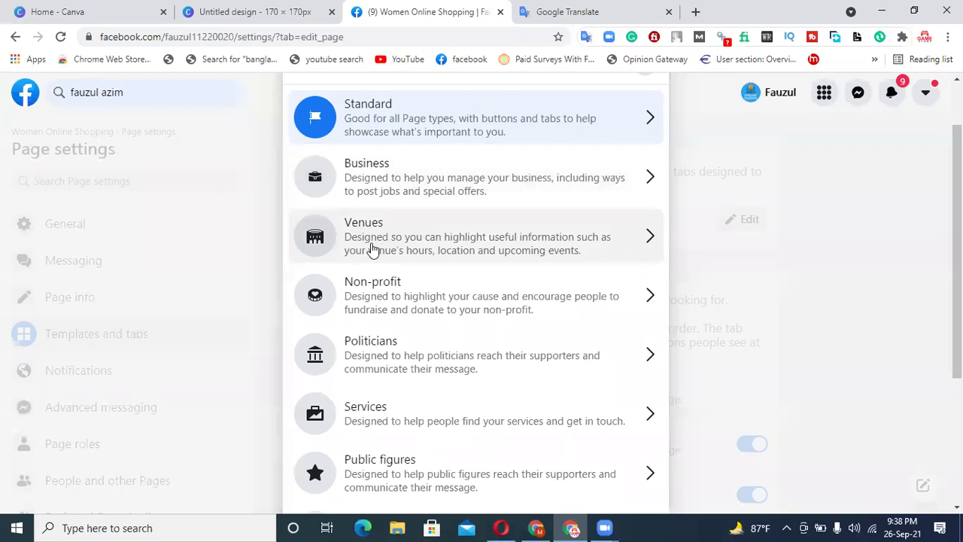
{"action": "scroll", "coordinate": [371, 248], "scroll_direction": "down", "scroll_amount": 2}
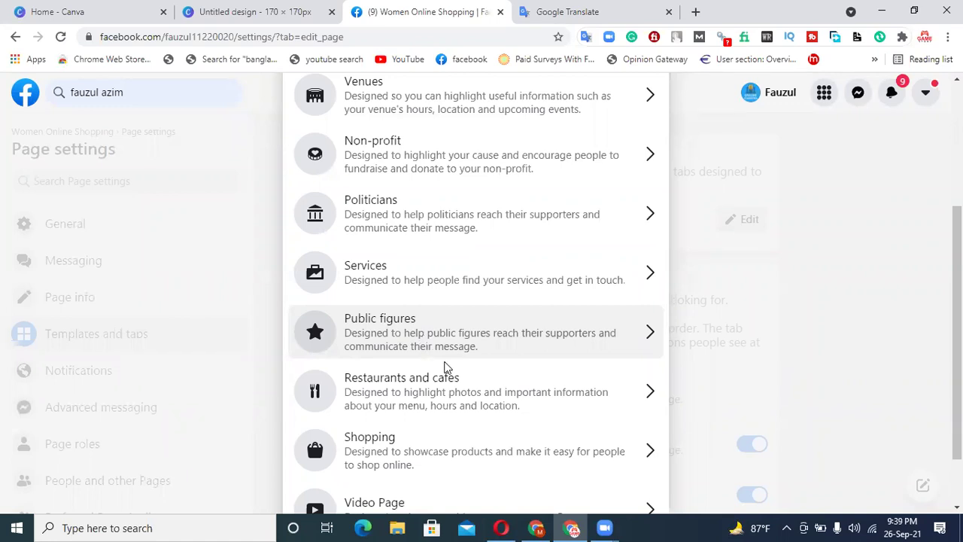
{"action": "scroll", "coordinate": [423, 399], "scroll_direction": "down", "scroll_amount": 2}
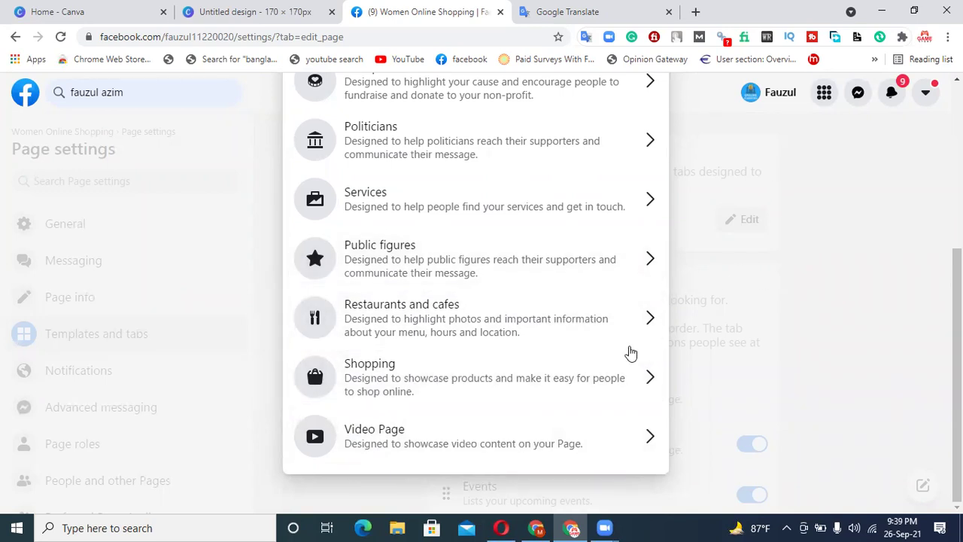
{"action": "left_click", "coordinate": [399, 385]}
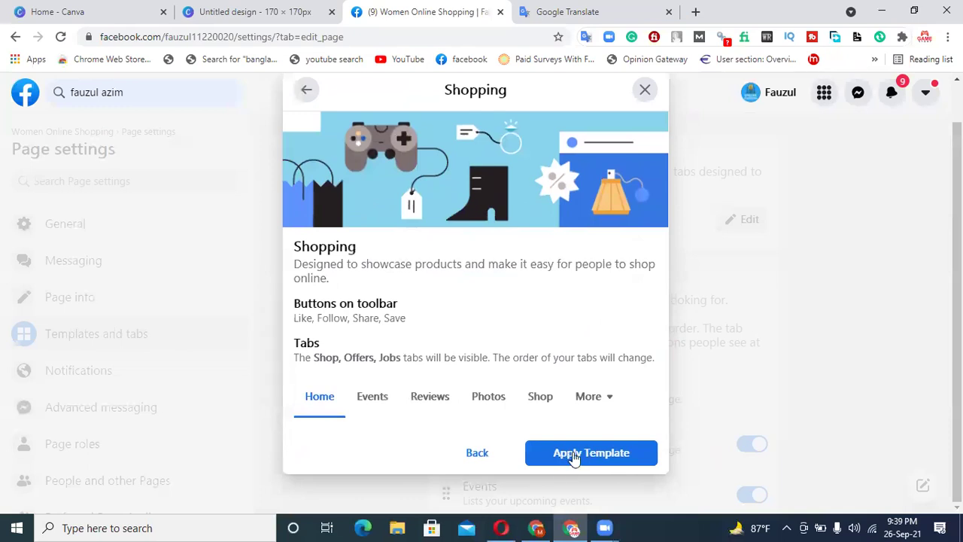
{"action": "left_click", "coordinate": [561, 459]}
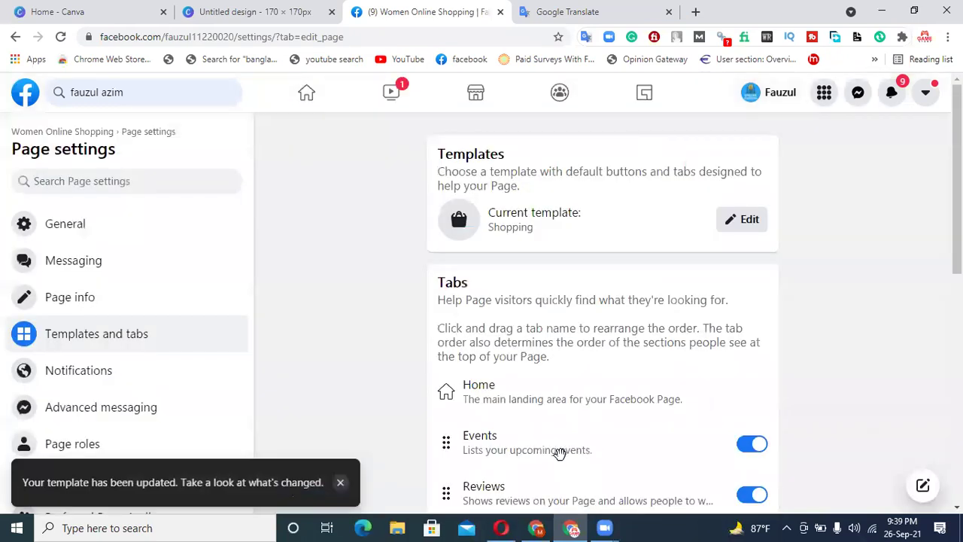
- Turn on the Services and Live tabs
{"action": "scroll", "coordinate": [611, 367], "scroll_direction": "down", "scroll_amount": 4}
{"action": "scroll", "coordinate": [636, 346], "scroll_direction": "down", "scroll_amount": 3}
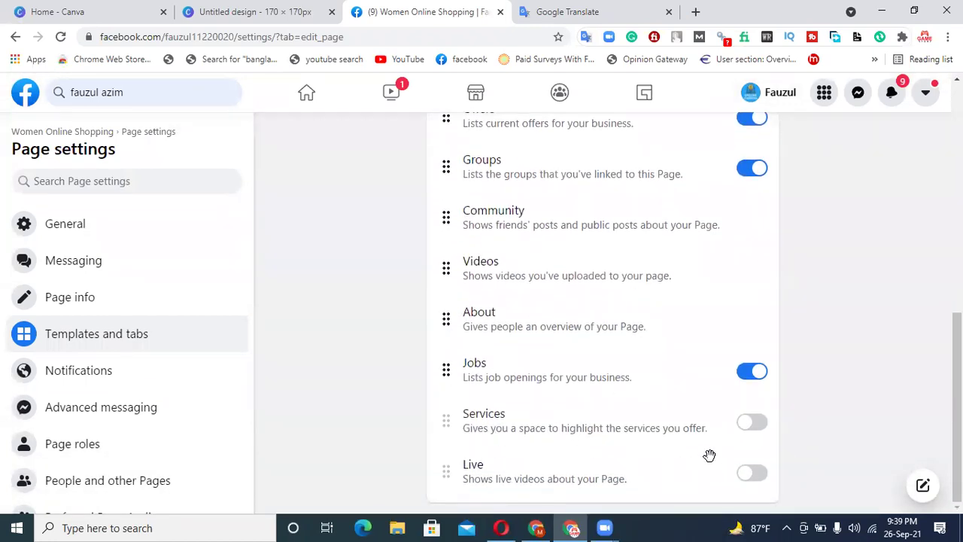
{"action": "left_click", "coordinate": [746, 429]}
{"action": "left_click", "coordinate": [745, 476]}
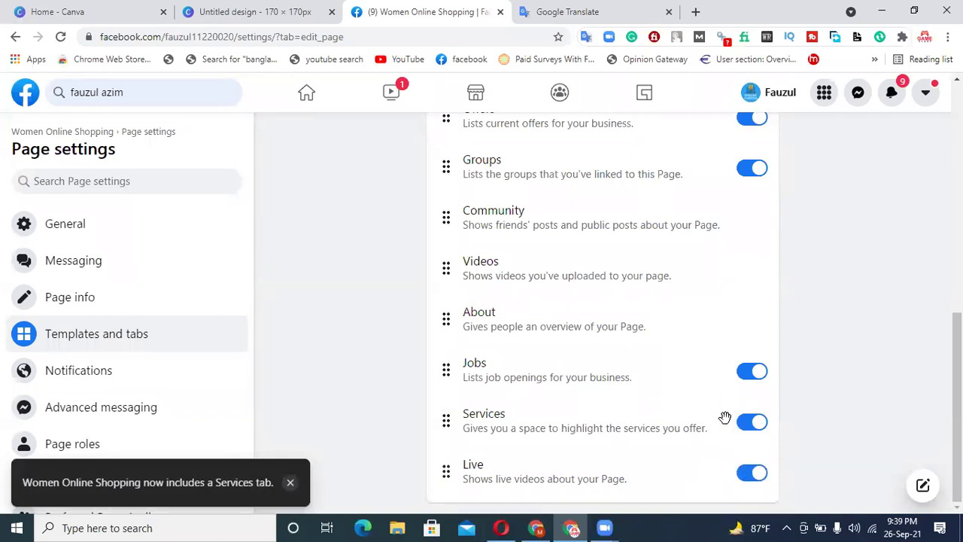
{"action": "scroll", "coordinate": [426, 284], "scroll_direction": "up", "scroll_amount": 8}
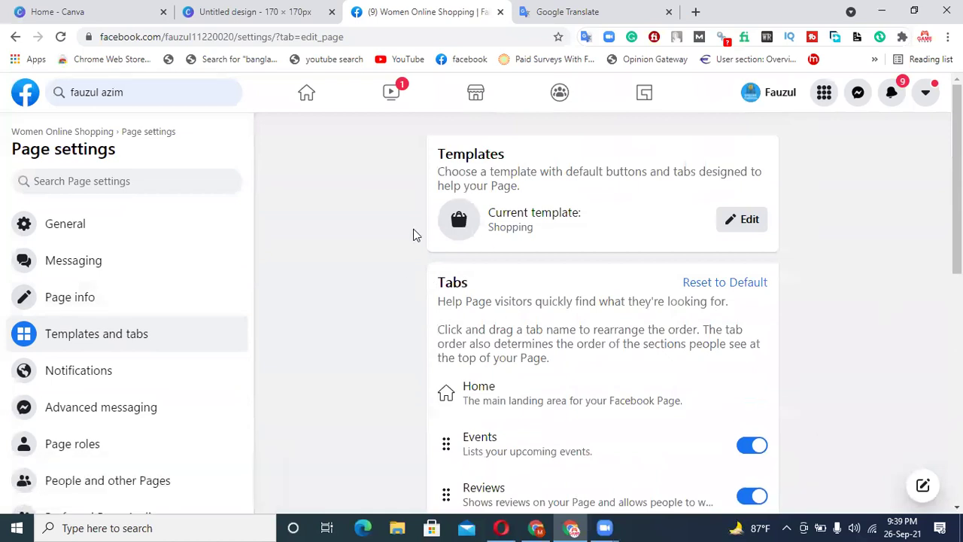
- Go to Home, open Women Online Shopping from the sidebar, and scroll to its About card
{"action": "left_click", "coordinate": [307, 96]}
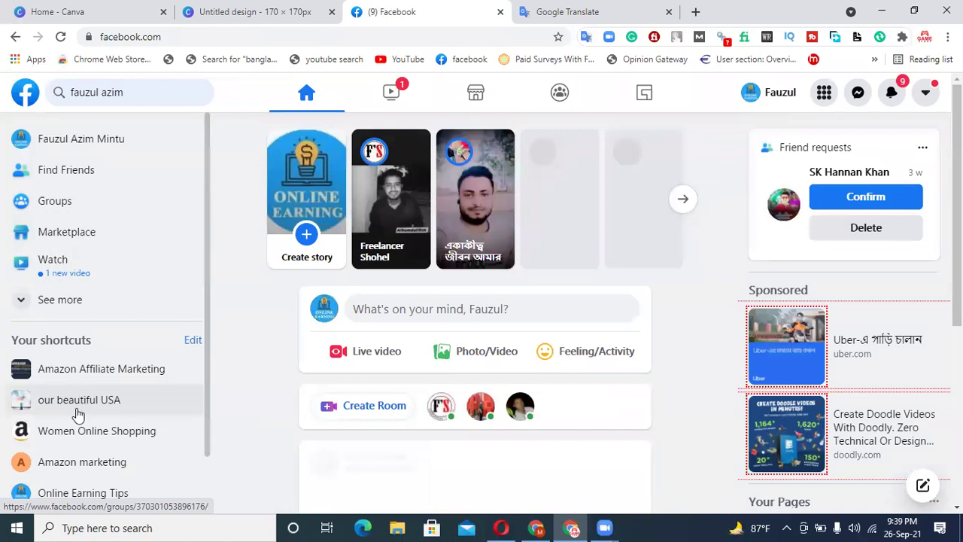
{"action": "left_click", "coordinate": [76, 432]}
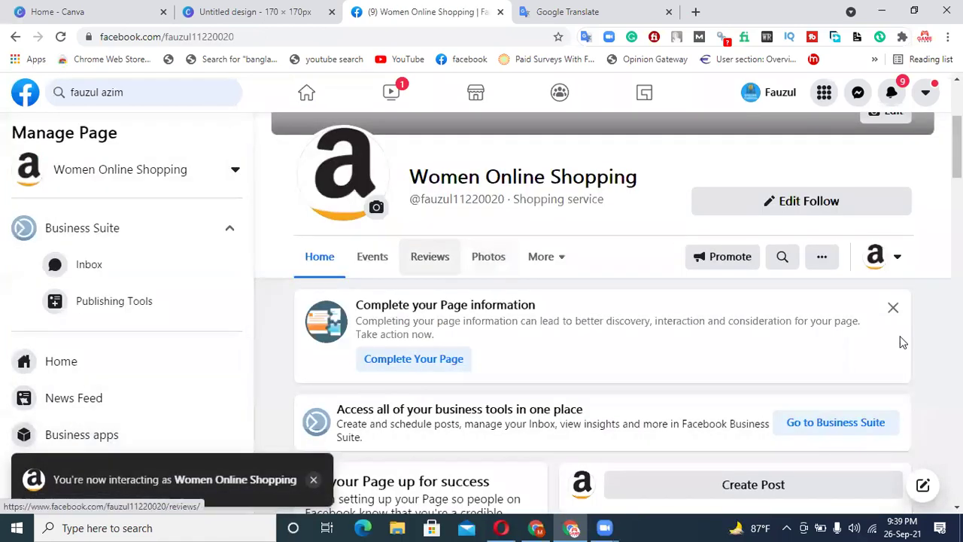
{"action": "scroll", "coordinate": [429, 251], "scroll_direction": "down", "scroll_amount": 2}
{"action": "scroll", "coordinate": [427, 248], "scroll_direction": "down", "scroll_amount": 10}
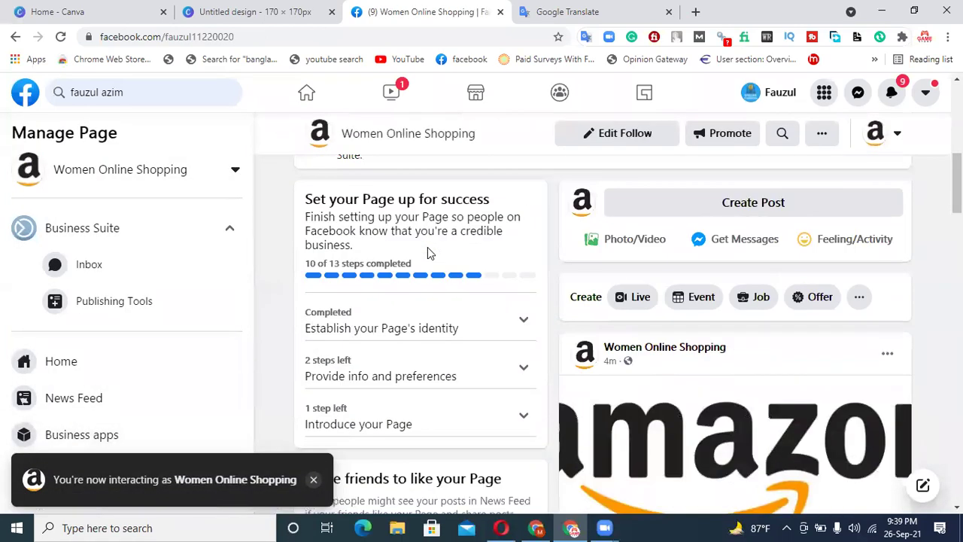
{"action": "scroll", "coordinate": [429, 254], "scroll_direction": "down", "scroll_amount": 6}
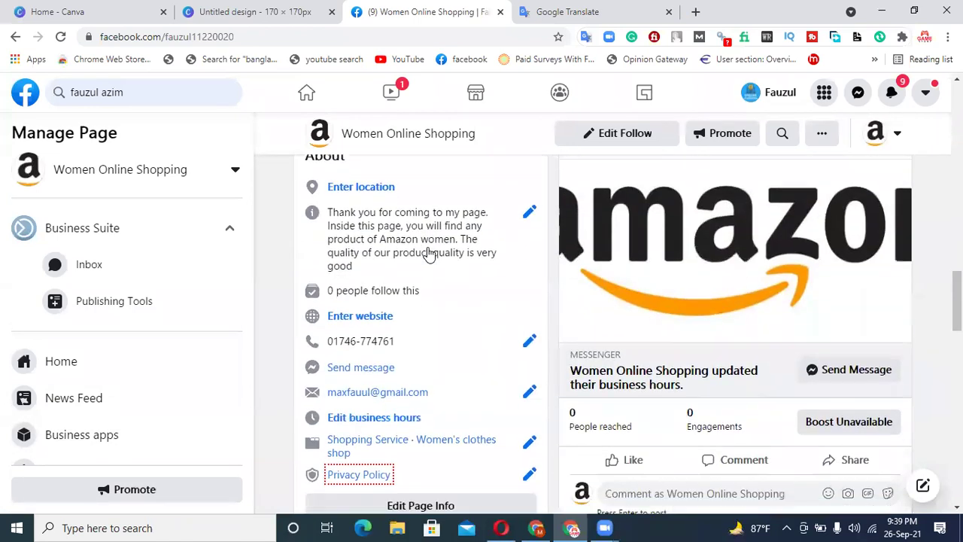
{"action": "scroll", "coordinate": [429, 254], "scroll_direction": "up", "scroll_amount": 1}
{"action": "scroll", "coordinate": [418, 271], "scroll_direction": "up", "scroll_amount": 1}
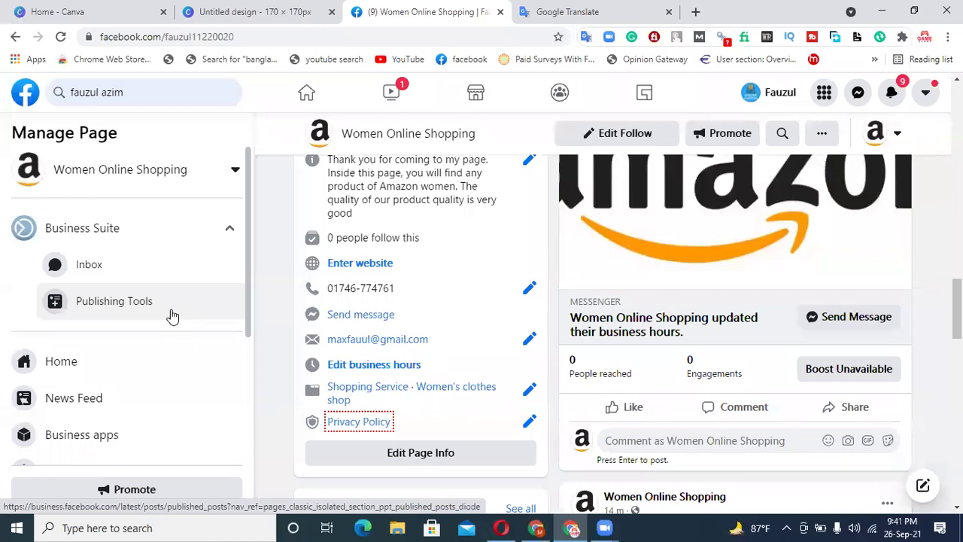
{"action": "scroll", "coordinate": [172, 317], "scroll_direction": "down", "scroll_amount": 2}
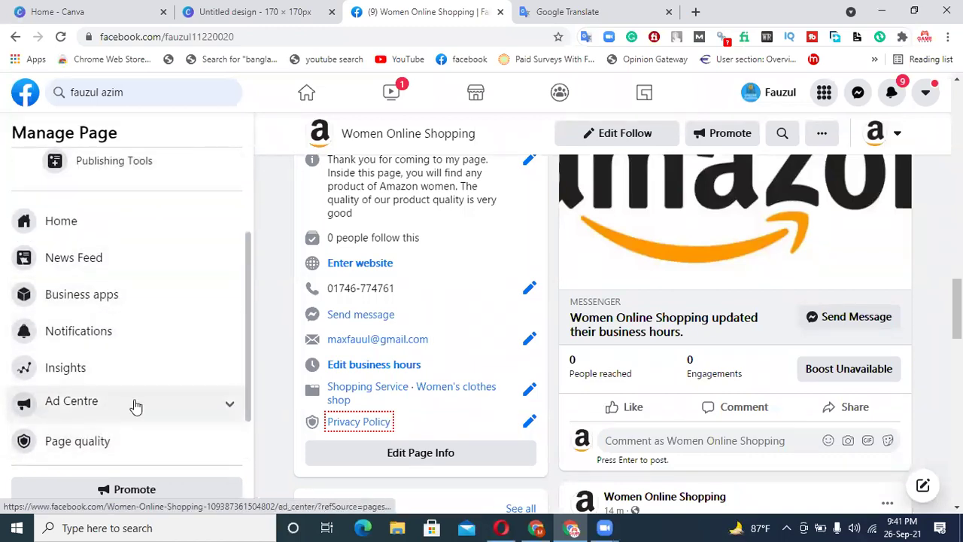
{"action": "scroll", "coordinate": [66, 426], "scroll_direction": "down", "scroll_amount": 1}
- Go to the Page's Settings and view Advanced messaging
{"action": "left_click", "coordinate": [56, 441]}
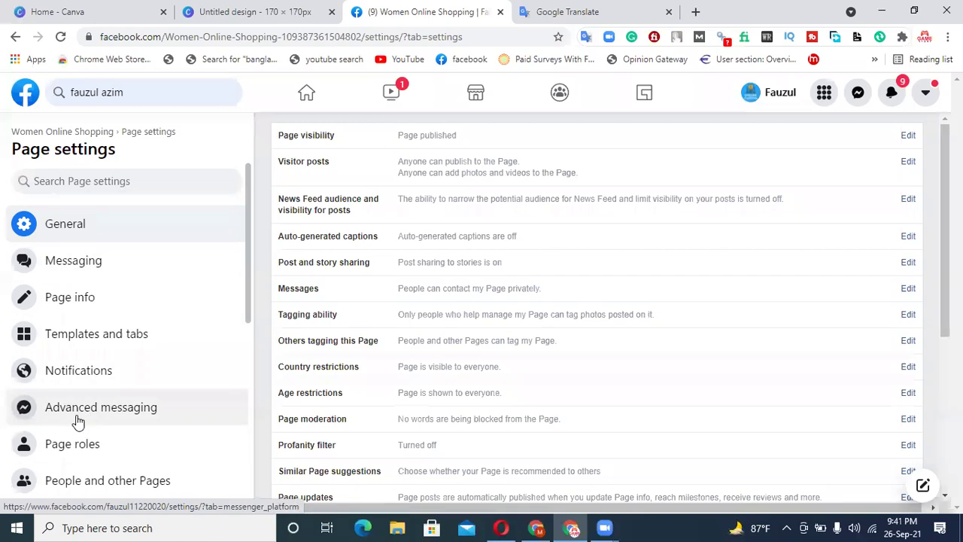
{"action": "scroll", "coordinate": [113, 410], "scroll_direction": "down", "scroll_amount": 2}
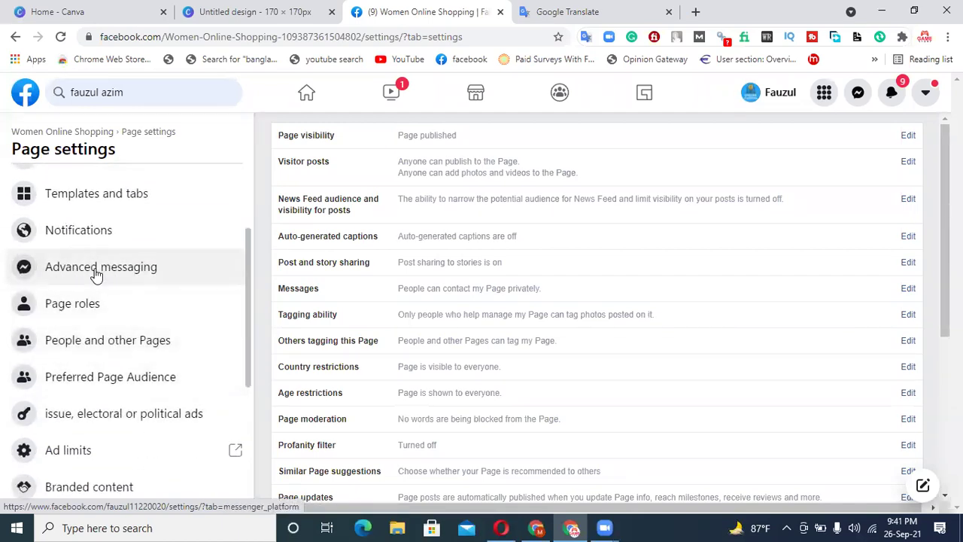
{"action": "left_click", "coordinate": [96, 272]}
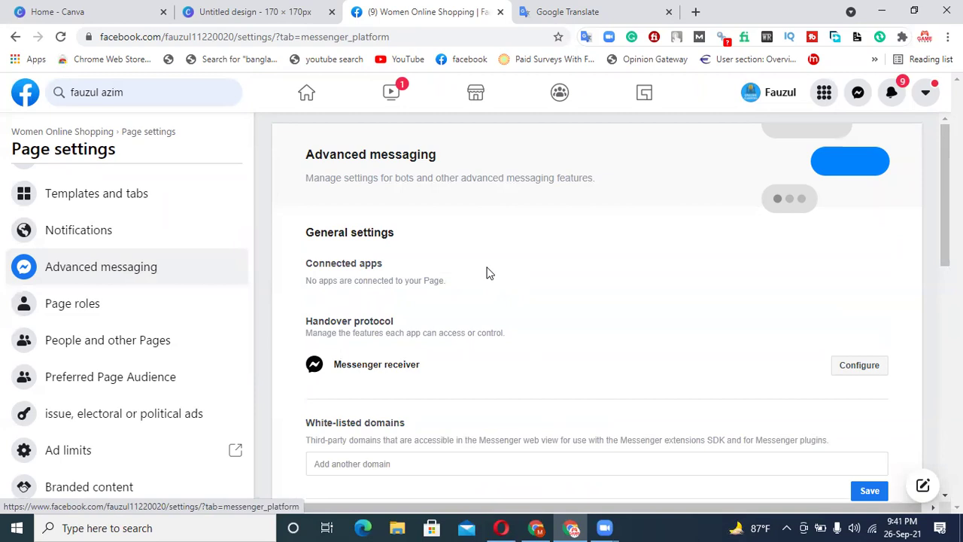
{"action": "scroll", "coordinate": [487, 273], "scroll_direction": "down", "scroll_amount": 5}
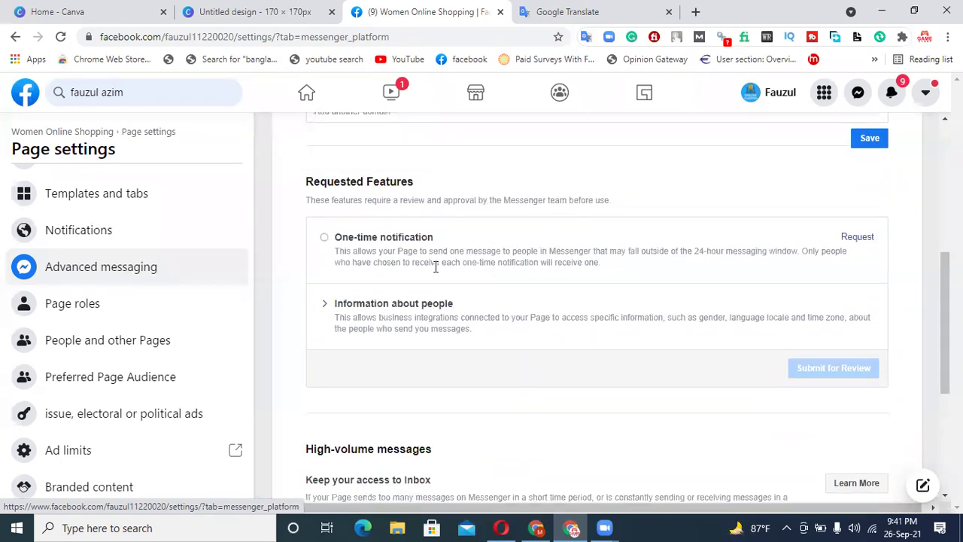
{"action": "scroll", "coordinate": [436, 267], "scroll_direction": "down", "scroll_amount": 3}
{"action": "scroll", "coordinate": [376, 268], "scroll_direction": "up", "scroll_amount": 8}
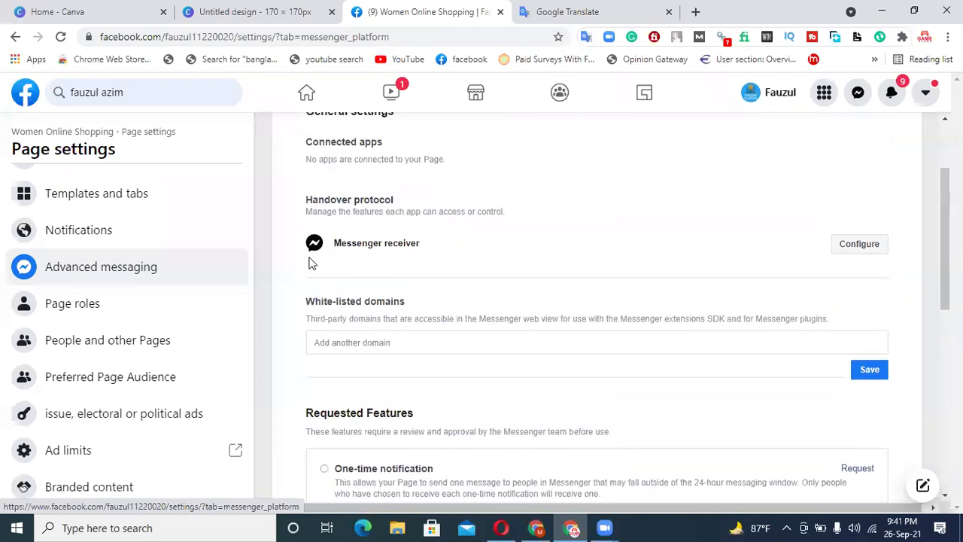
{"action": "scroll", "coordinate": [45, 272], "scroll_direction": "up", "scroll_amount": 2}
- Switch to Messaging settings and scroll to General settings
{"action": "left_click", "coordinate": [95, 264]}
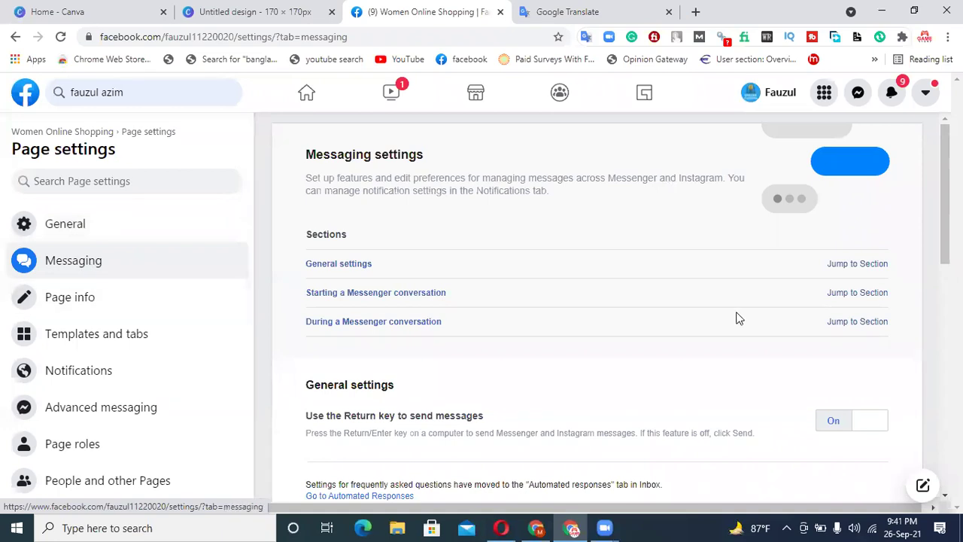
{"action": "scroll", "coordinate": [737, 318], "scroll_direction": "down", "scroll_amount": 2}
{"action": "scroll", "coordinate": [738, 318], "scroll_direction": "down", "scroll_amount": 1}
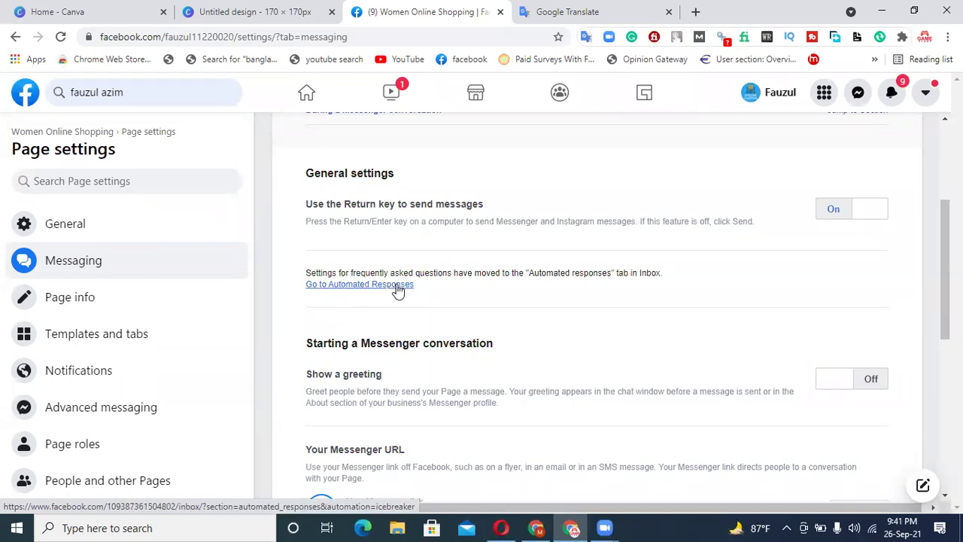
- Go to Automated responses, select the greeting text, and turn on the instant reply
{"action": "left_click", "coordinate": [397, 286]}
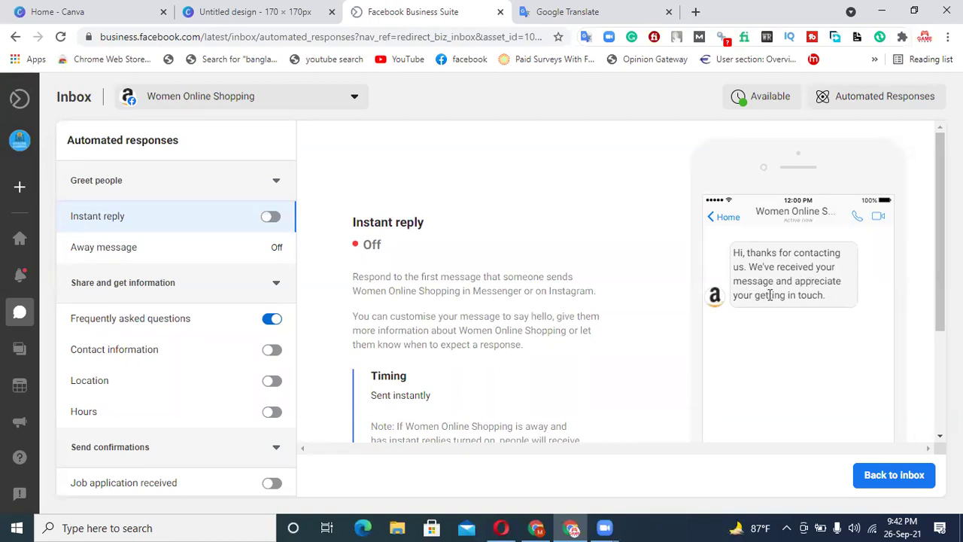
{"action": "left_click_drag", "start_coordinate": [739, 251], "coordinate": [755, 265]}
{"action": "left_click", "coordinate": [829, 304]}
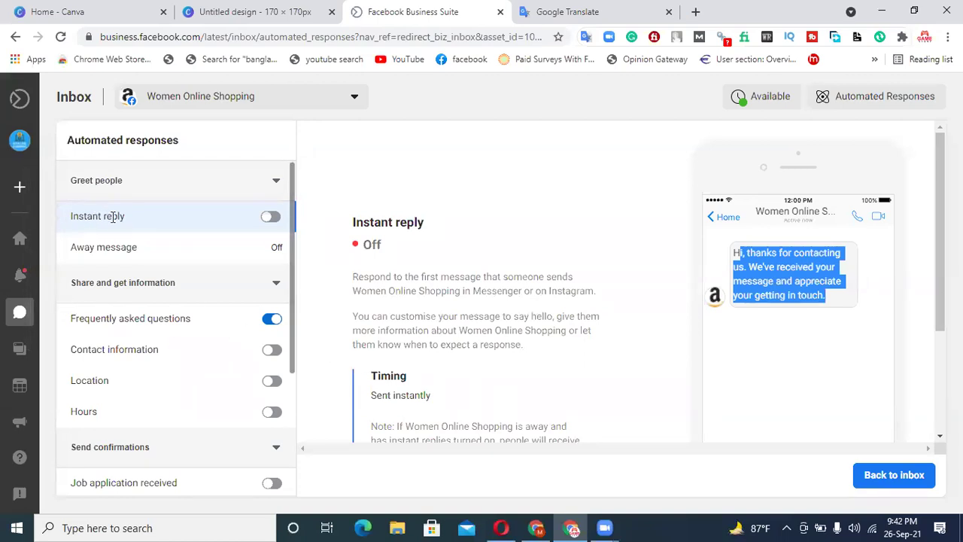
{"action": "left_click", "coordinate": [271, 217]}
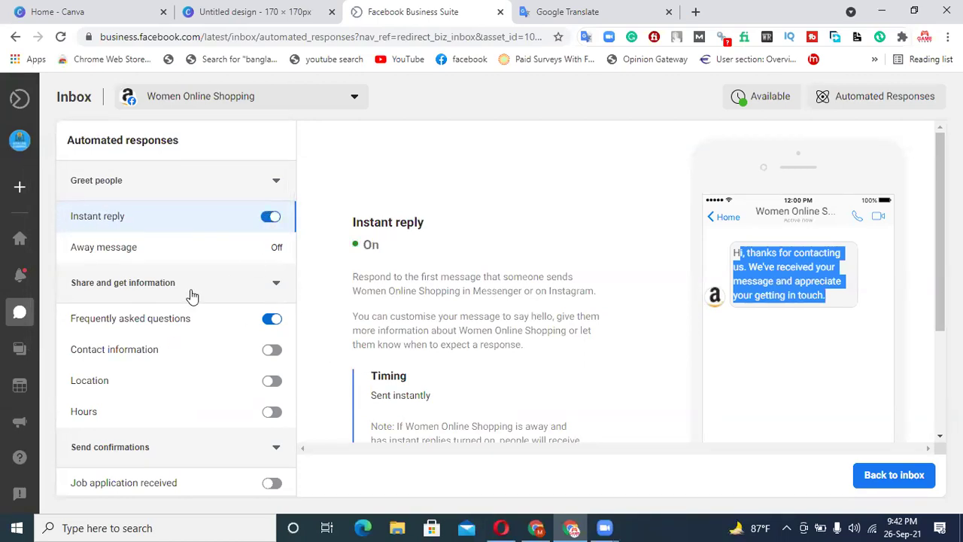
- Check the away message settings and turn on the Page recommended follow-up, leaving Page not recommended off
{"action": "left_click", "coordinate": [128, 255]}
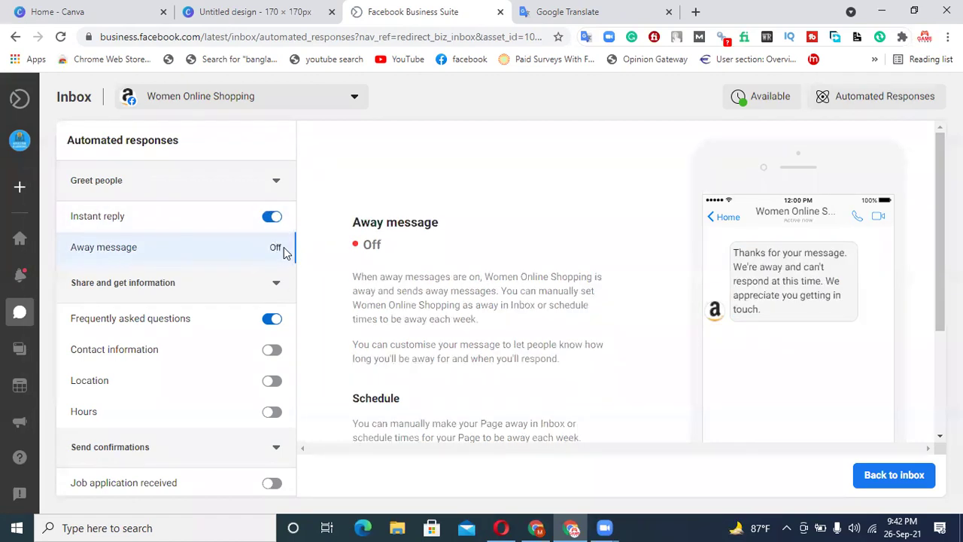
{"action": "scroll", "coordinate": [439, 271], "scroll_direction": "down", "scroll_amount": 2}
{"action": "scroll", "coordinate": [439, 271], "scroll_direction": "up", "scroll_amount": 2}
{"action": "scroll", "coordinate": [179, 361], "scroll_direction": "down", "scroll_amount": 1}
{"action": "scroll", "coordinate": [226, 318], "scroll_direction": "down", "scroll_amount": 1}
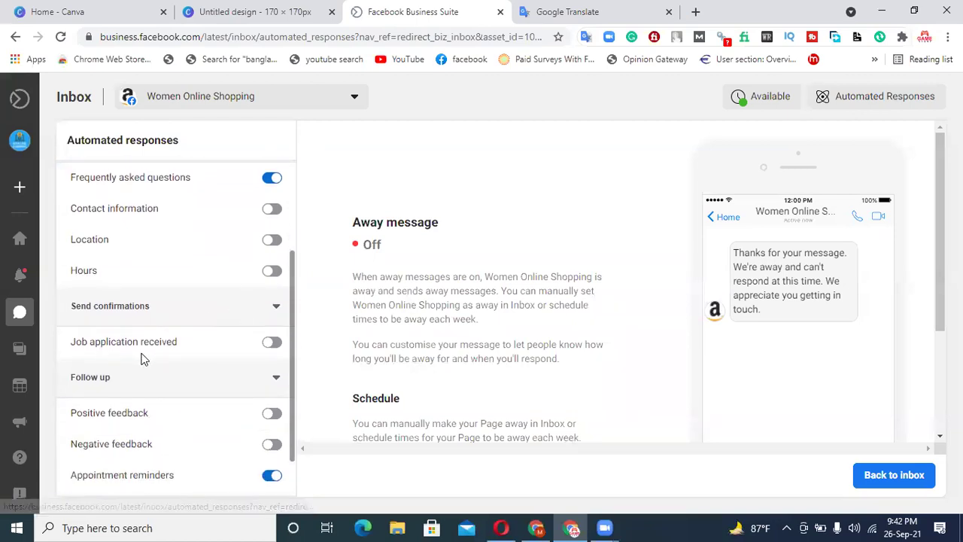
{"action": "scroll", "coordinate": [275, 350], "scroll_direction": "down", "scroll_amount": 1}
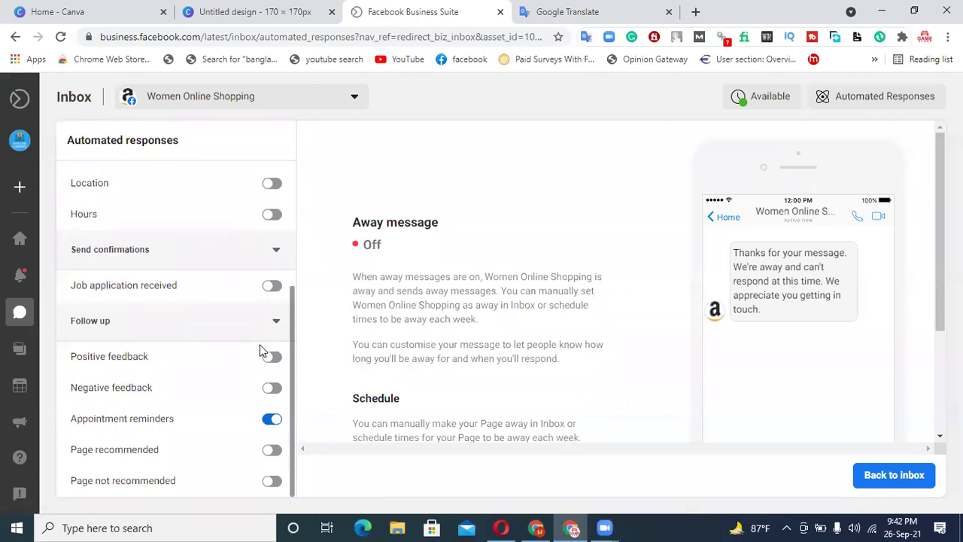
{"action": "mouse_move", "coordinate": [26, 379]}
{"action": "left_click", "coordinate": [273, 453]}
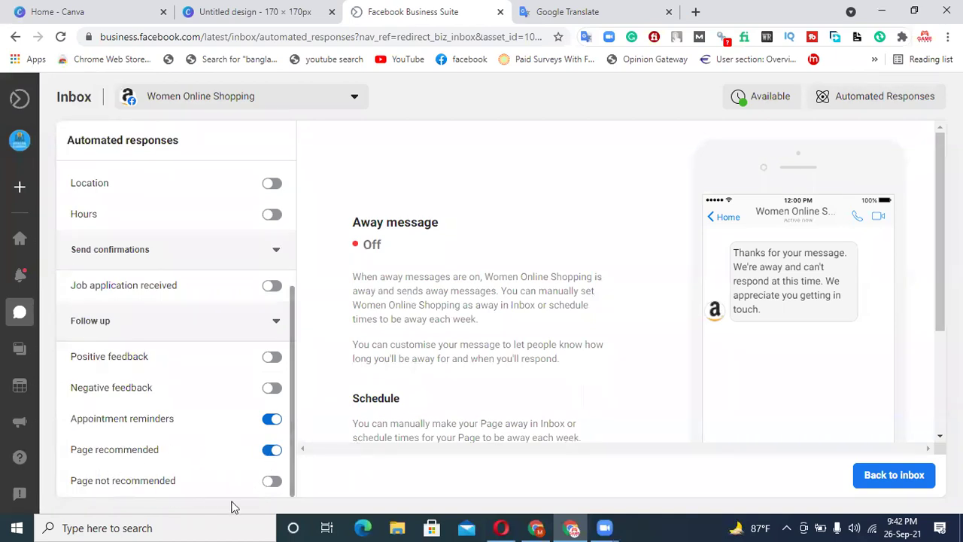
{"action": "left_click", "coordinate": [271, 481]}
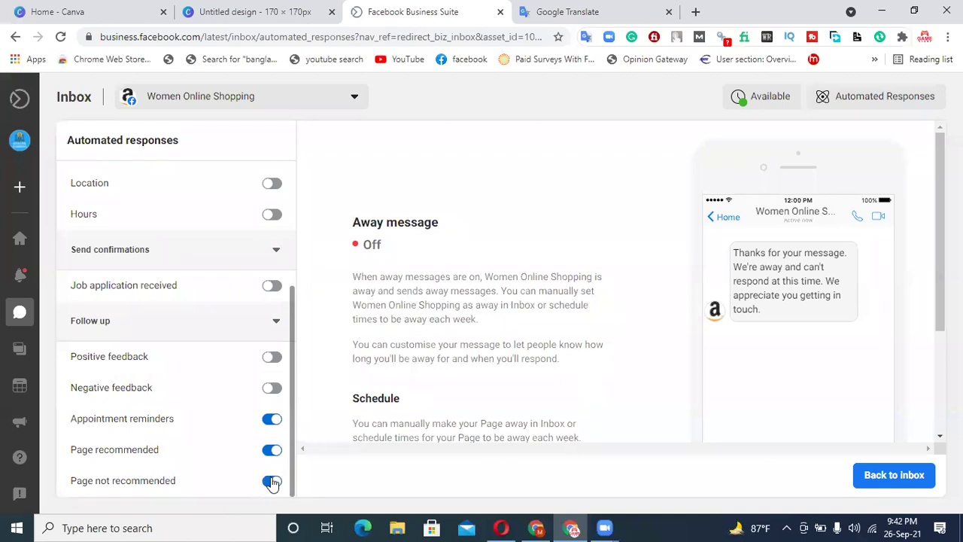
{"action": "left_click", "coordinate": [270, 481]}
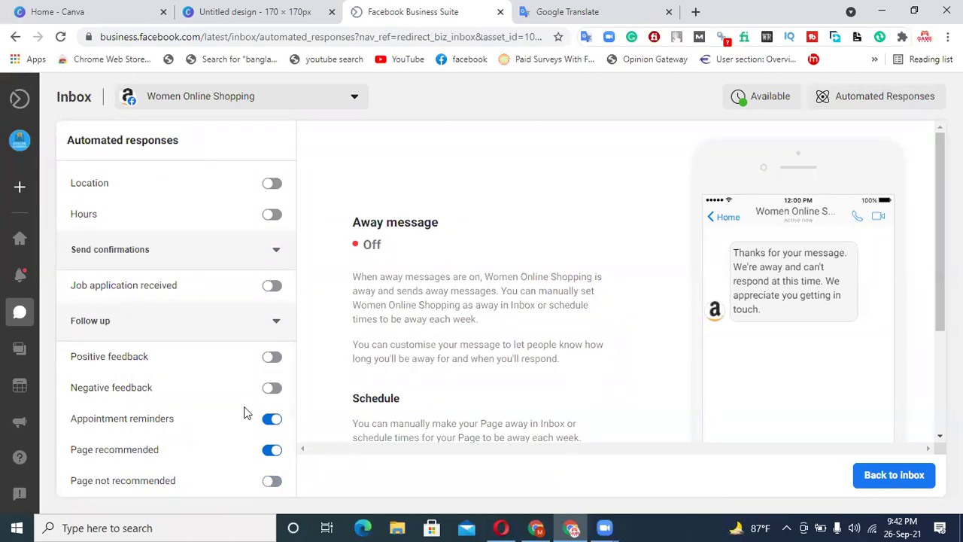
- Return to the Instant reply settings and scroll down to Edit Message
{"action": "scroll", "coordinate": [193, 356], "scroll_direction": "up", "scroll_amount": 3}
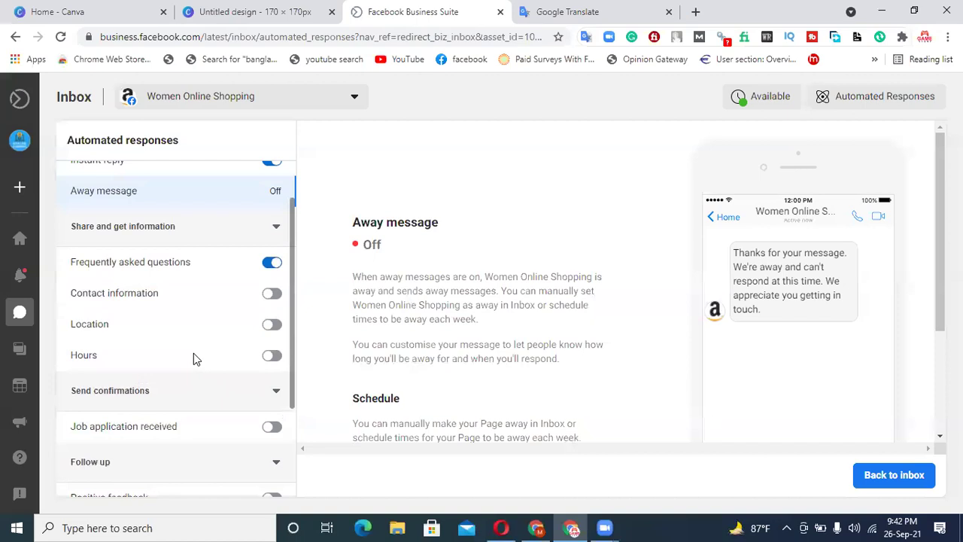
{"action": "left_click", "coordinate": [138, 217]}
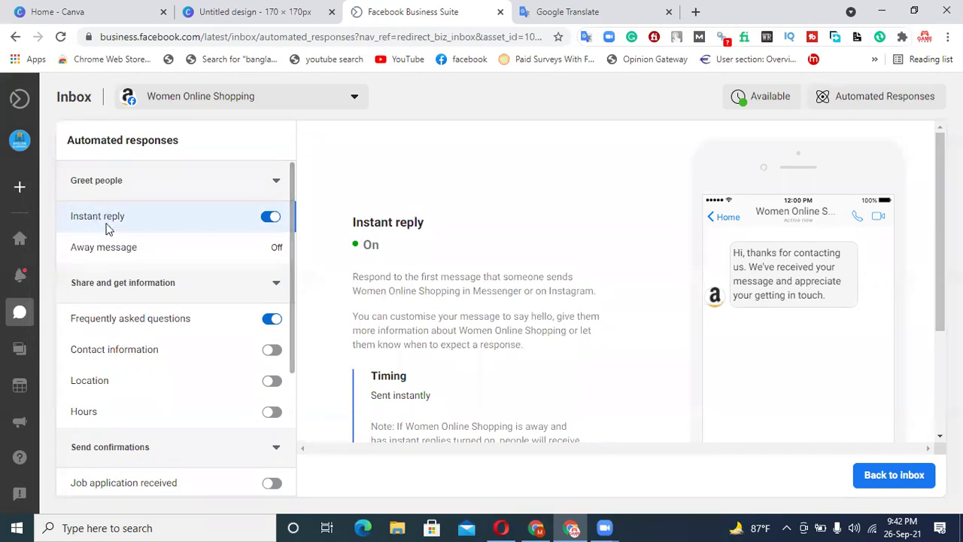
{"action": "scroll", "coordinate": [529, 289], "scroll_direction": "down", "scroll_amount": 2}
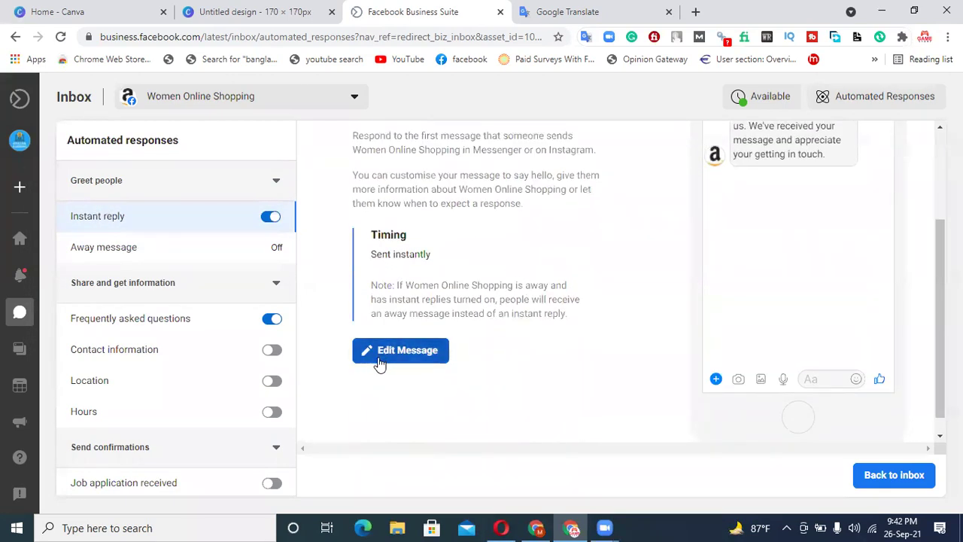
- Open the instant reply message for editing and select its existing text
{"action": "left_click", "coordinate": [384, 351]}
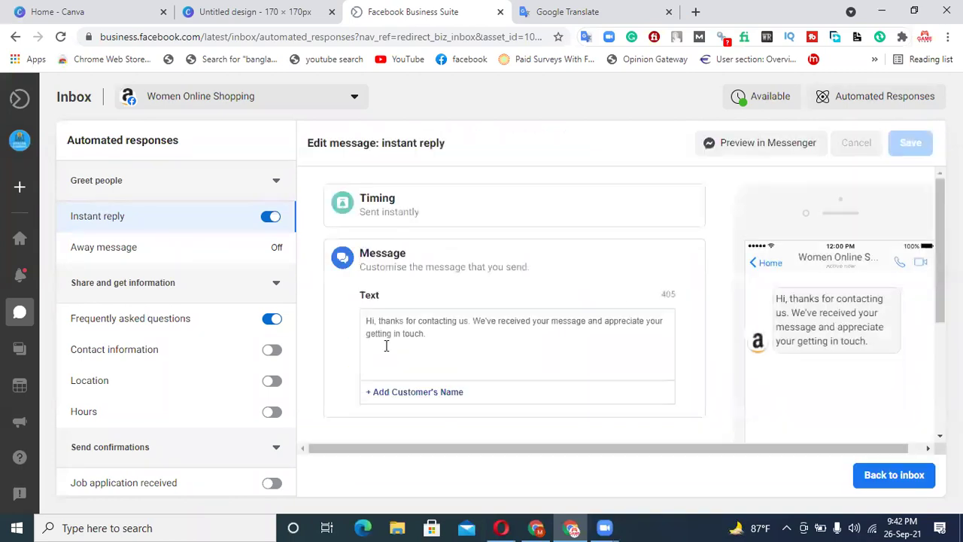
{"action": "left_click", "coordinate": [440, 330]}
{"action": "scroll", "coordinate": [460, 304], "scroll_direction": "down", "scroll_amount": 4}
{"action": "scroll", "coordinate": [462, 303], "scroll_direction": "up", "scroll_amount": 5}
{"action": "left_click_drag", "start_coordinate": [431, 334], "coordinate": [364, 326]}
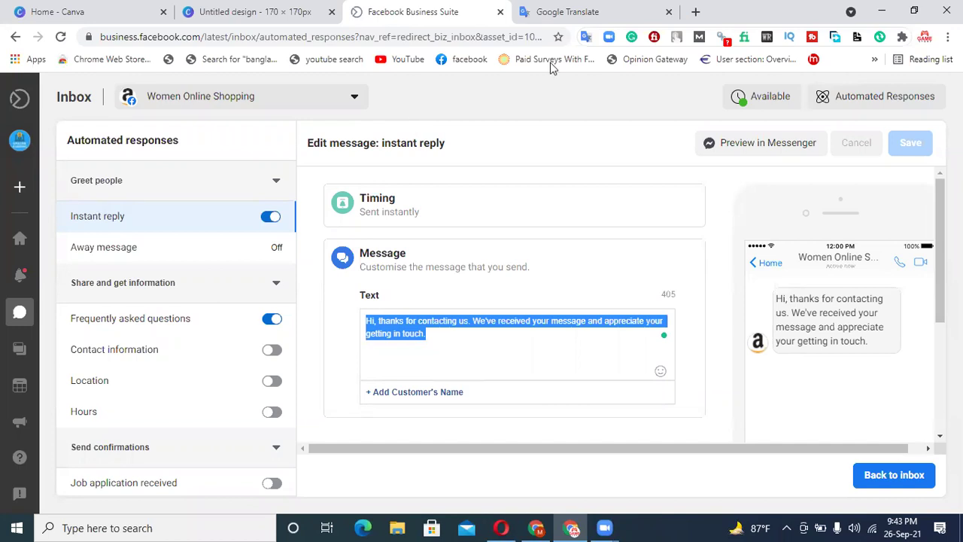
- Replace it with the translated 'Thank you for coming to my page' text, add the comma after 'page', and save
{"action": "left_click", "coordinate": [567, 11]}
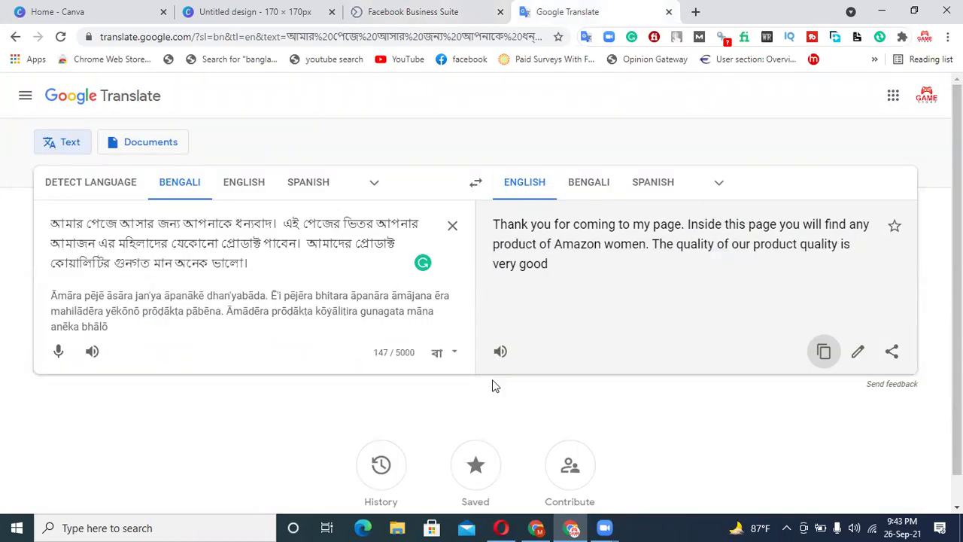
{"action": "left_click", "coordinate": [823, 351]}
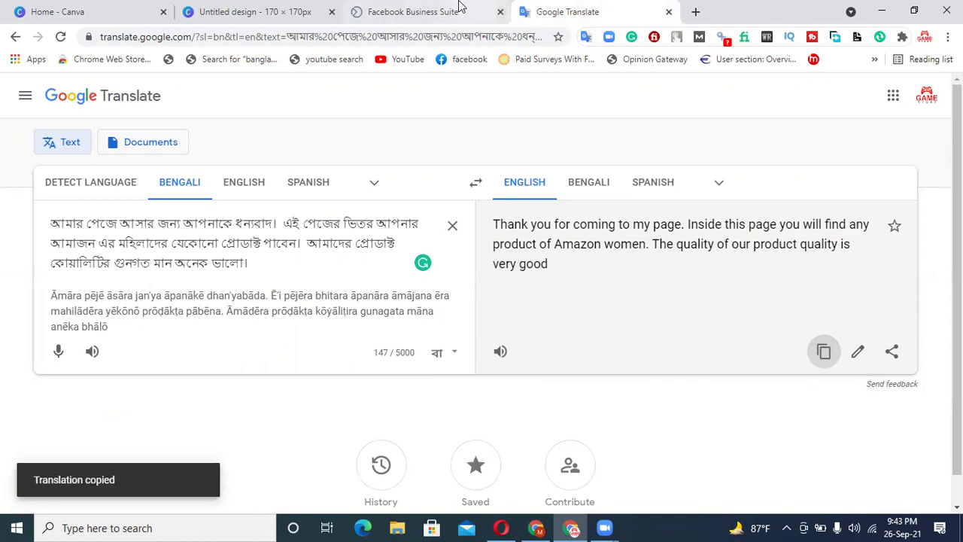
{"action": "left_click", "coordinate": [474, 11]}
{"action": "key", "text": "BackSpace"}
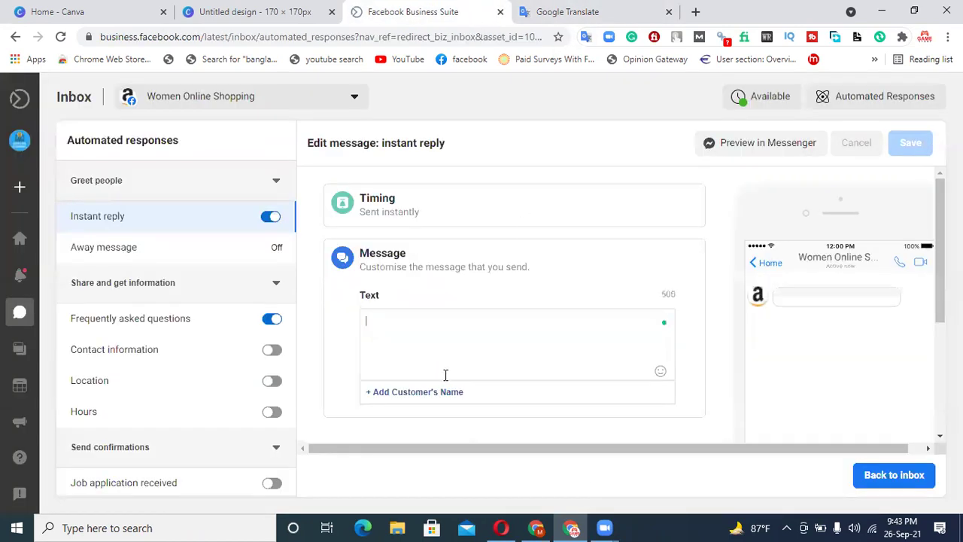
{"action": "key", "text": "ctrl+v"}
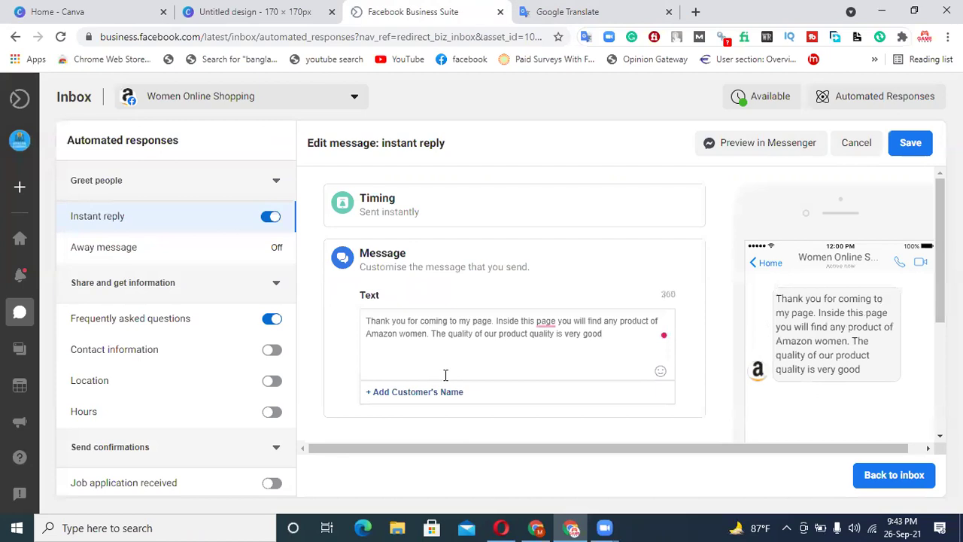
{"action": "left_click", "coordinate": [545, 322]}
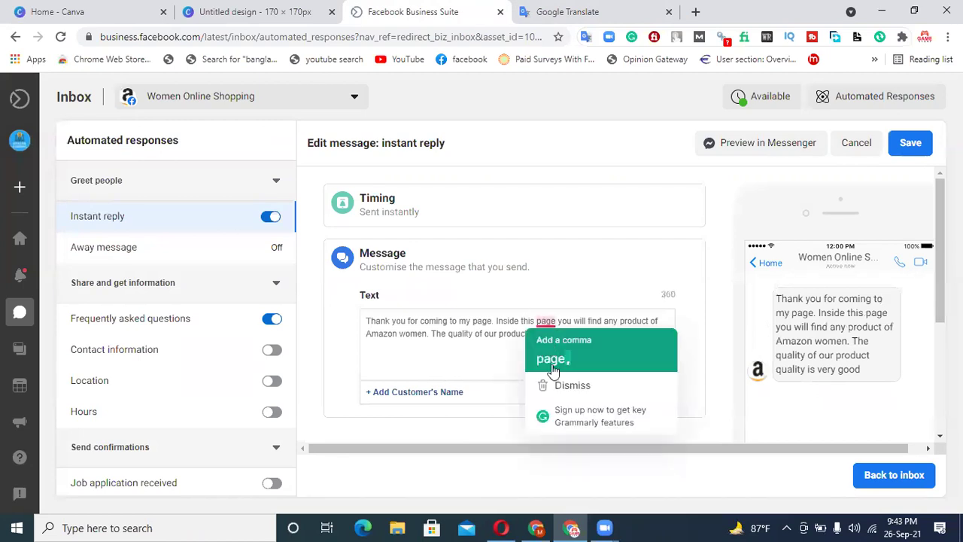
{"action": "left_click", "coordinate": [553, 368]}
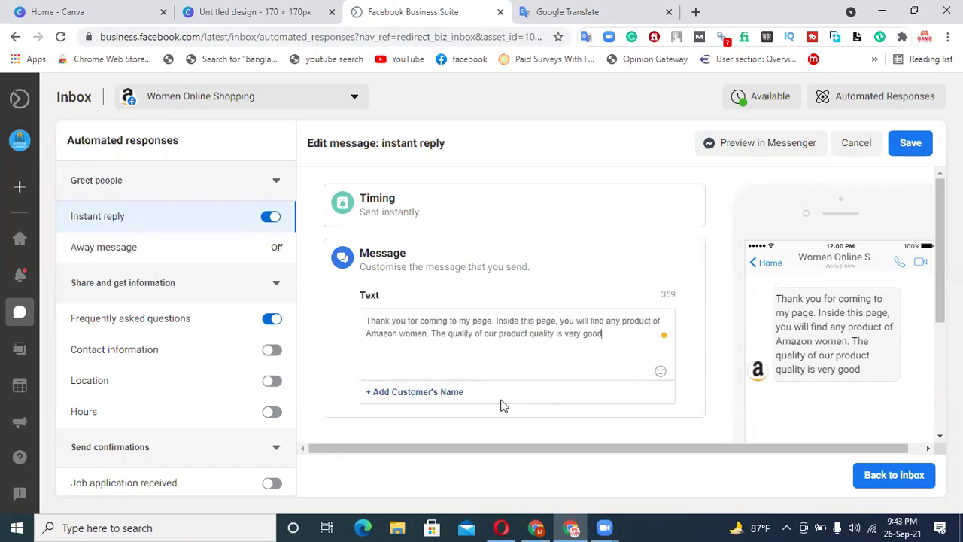
{"action": "scroll", "coordinate": [607, 291], "scroll_direction": "down", "scroll_amount": 3}
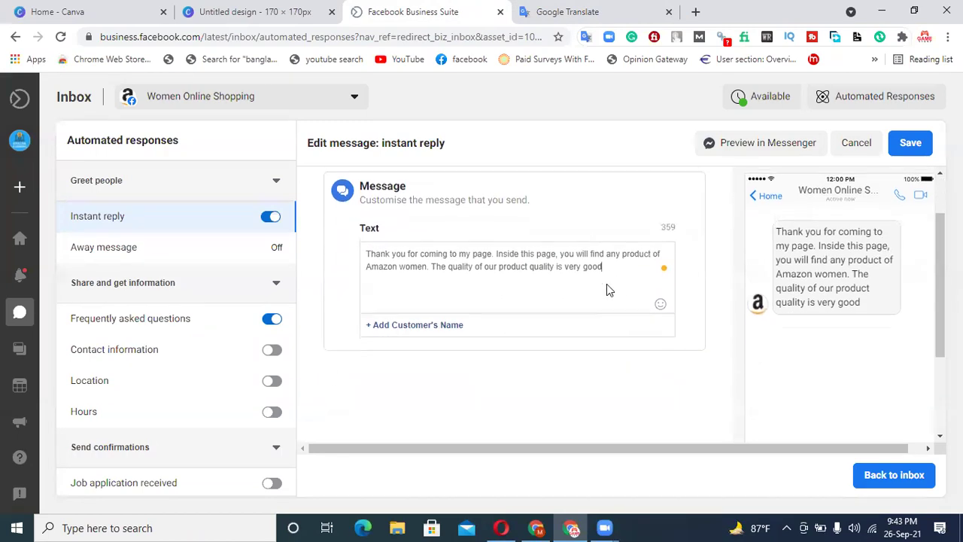
{"action": "scroll", "coordinate": [608, 283], "scroll_direction": "up", "scroll_amount": 3}
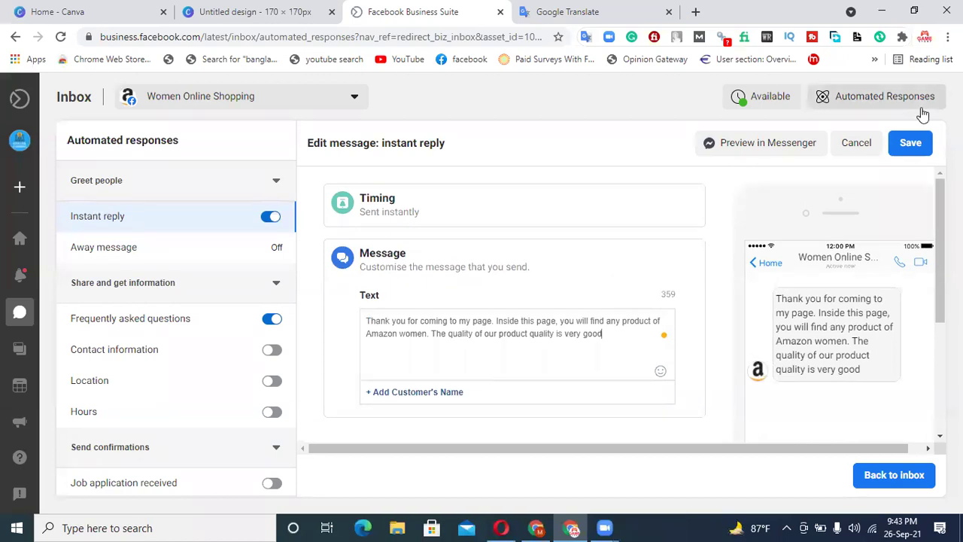
{"action": "left_click", "coordinate": [911, 143]}
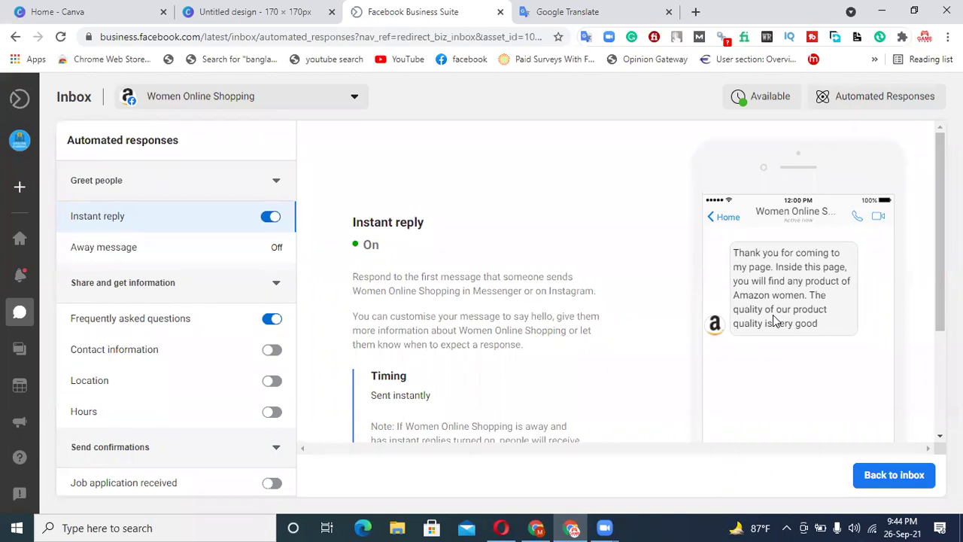
- Open the Away message settings and its message editor
{"action": "left_click", "coordinate": [144, 248]}
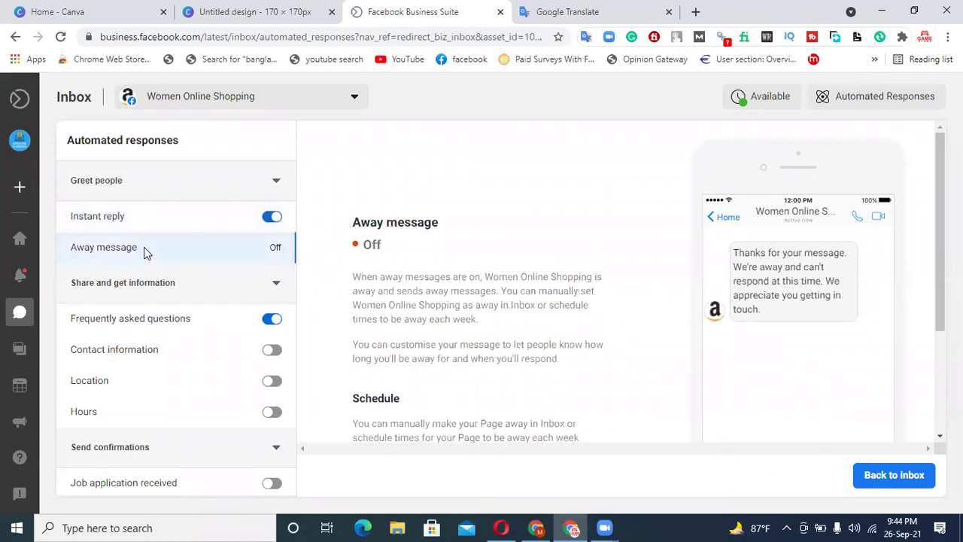
{"action": "scroll", "coordinate": [512, 279], "scroll_direction": "down", "scroll_amount": 2}
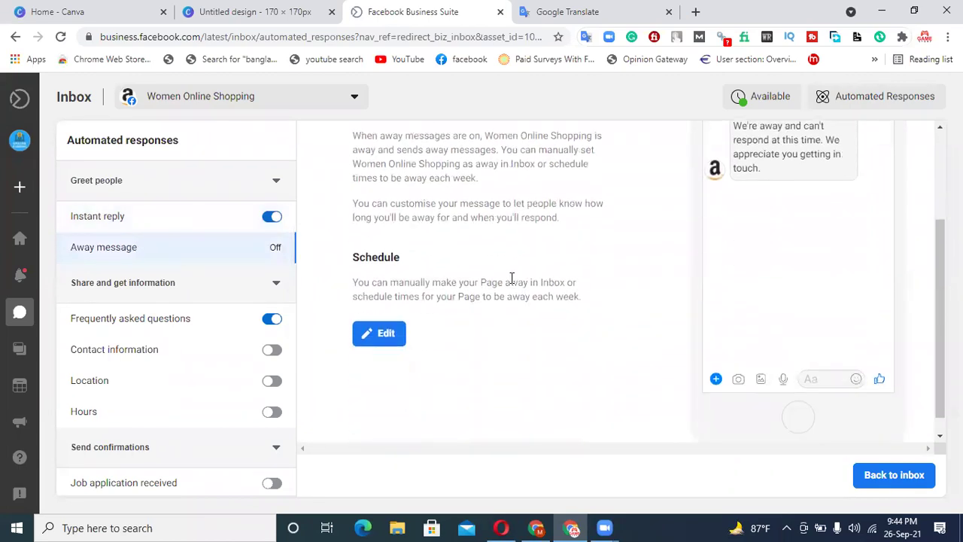
{"action": "left_click", "coordinate": [381, 337]}
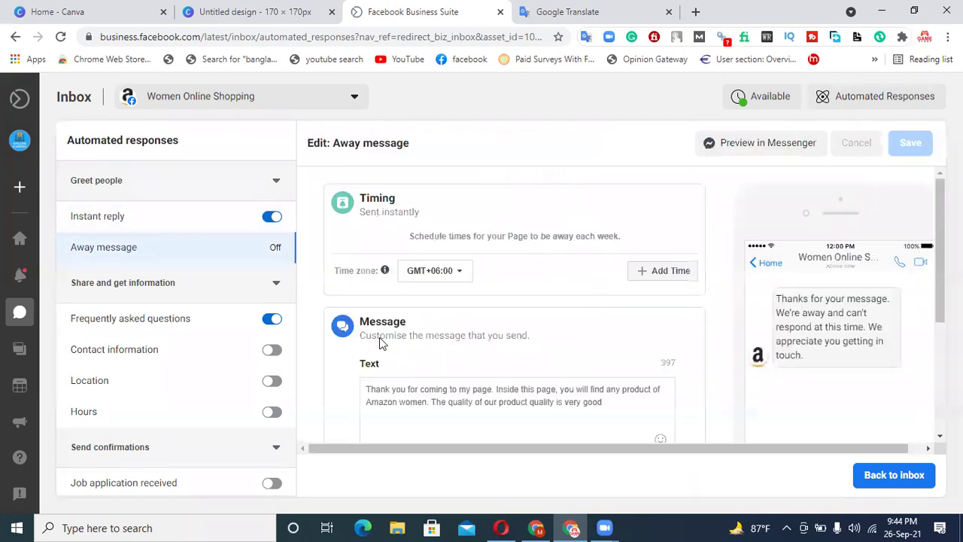
{"action": "scroll", "coordinate": [516, 334], "scroll_direction": "down", "scroll_amount": 3}
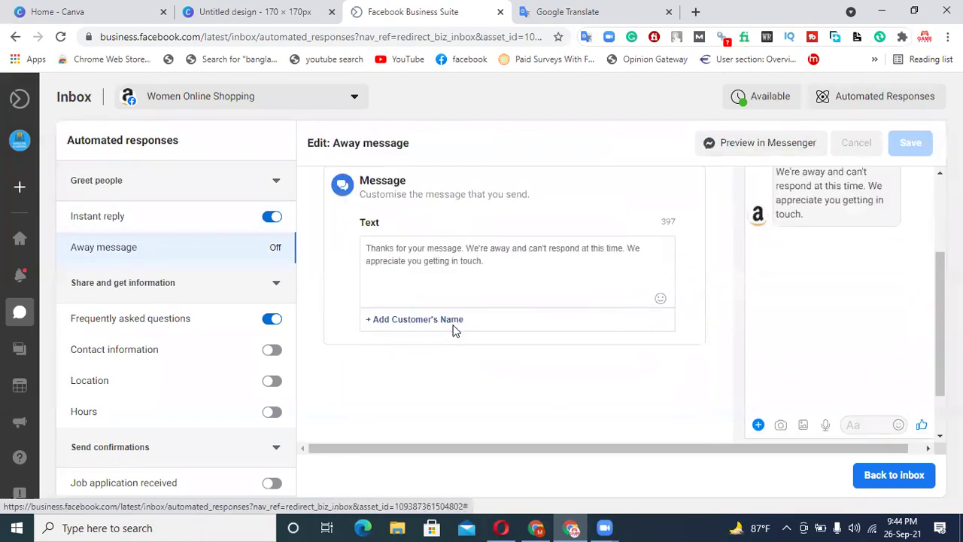
{"action": "scroll", "coordinate": [515, 316], "scroll_direction": "up", "scroll_amount": 2}
{"action": "scroll", "coordinate": [514, 316], "scroll_direction": "up", "scroll_amount": 1}
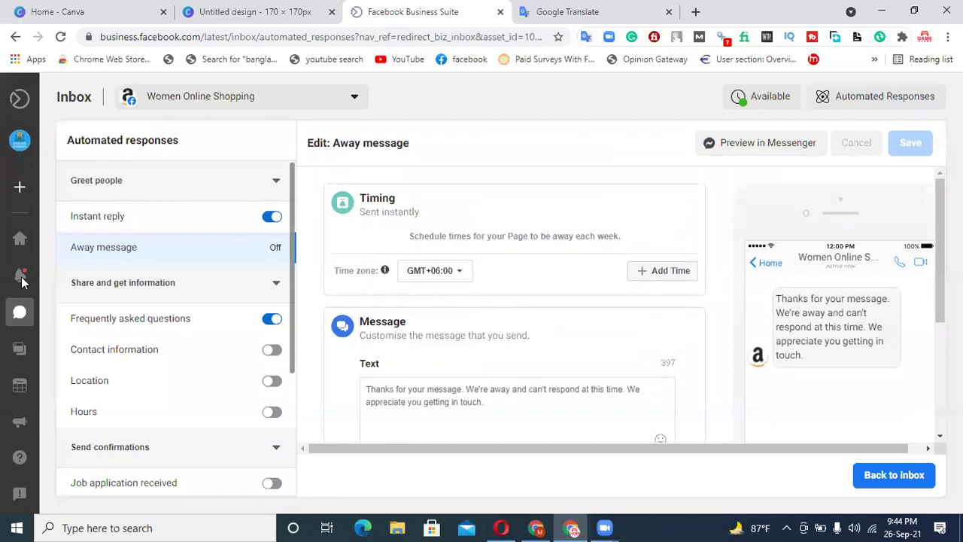
- Switch to Frequently asked questions, edit the message, and add an empty Question 1
{"action": "left_click", "coordinate": [112, 318]}
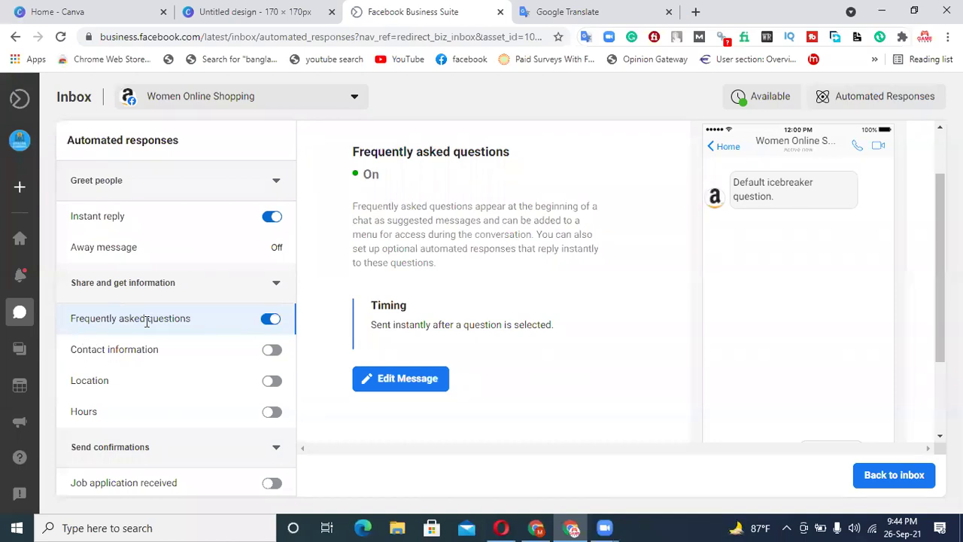
{"action": "left_click", "coordinate": [406, 381]}
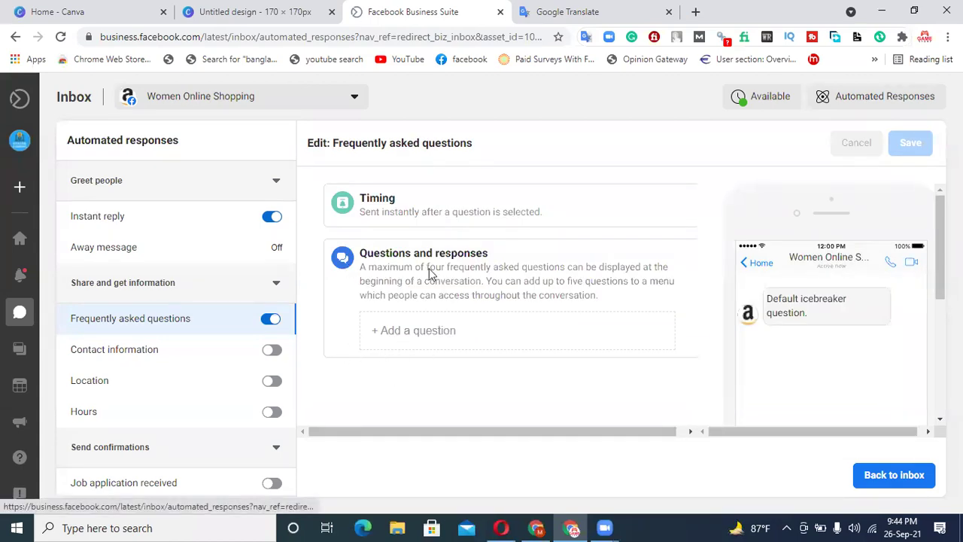
{"action": "left_click", "coordinate": [411, 333]}
{"action": "left_click", "coordinate": [426, 355]}
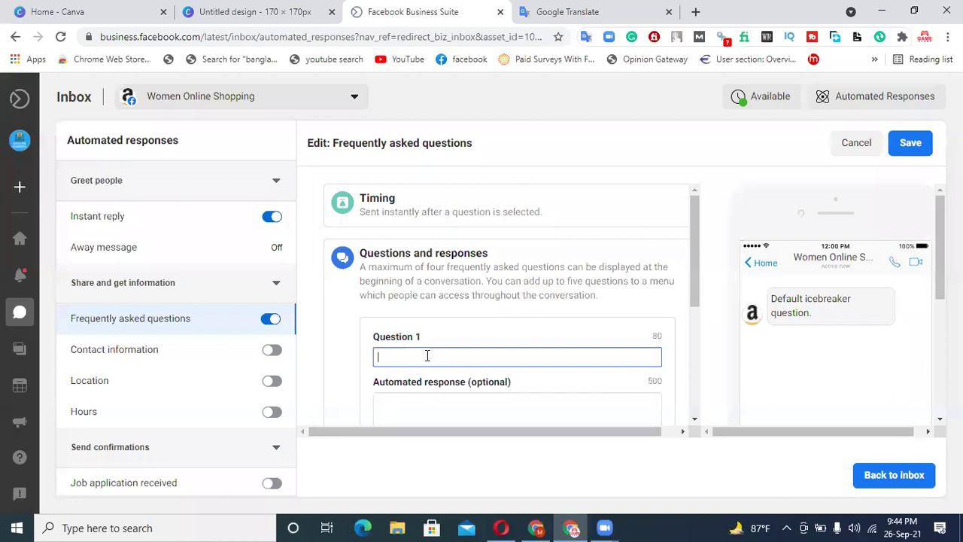
- Enter 'What is your name?' as Question 1 with the answer 'My name is Computer', then save
{"action": "type", "text": "Wh"}
{"action": "type", "text": "is"}
{"action": "key", "text": "BackSpace"}
{"action": "key", "text": "BackSpace"}
{"action": "key", "text": "BackSpace"}
{"action": "type", "text": "at is your name?"}
{"action": "scroll", "coordinate": [459, 323], "scroll_direction": "down", "scroll_amount": 2}
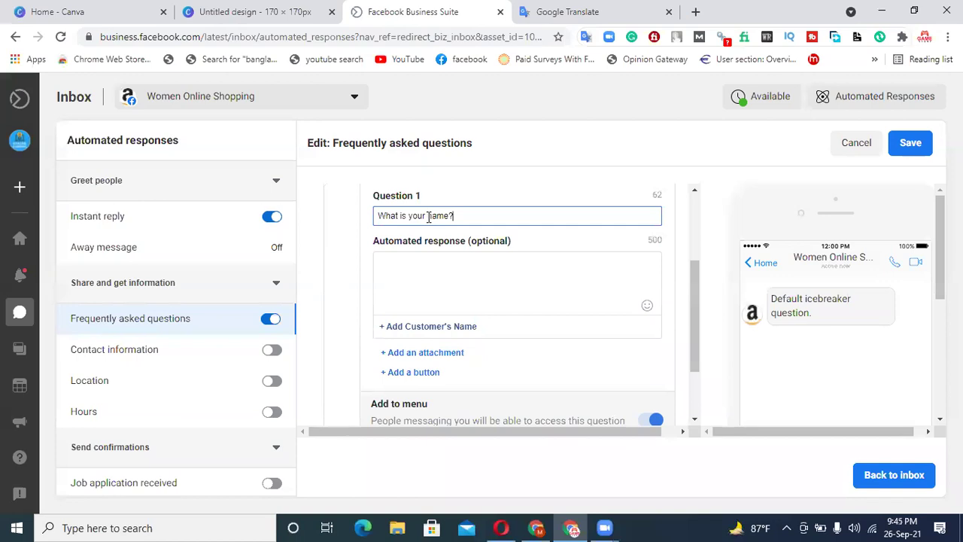
{"action": "left_click", "coordinate": [408, 272]}
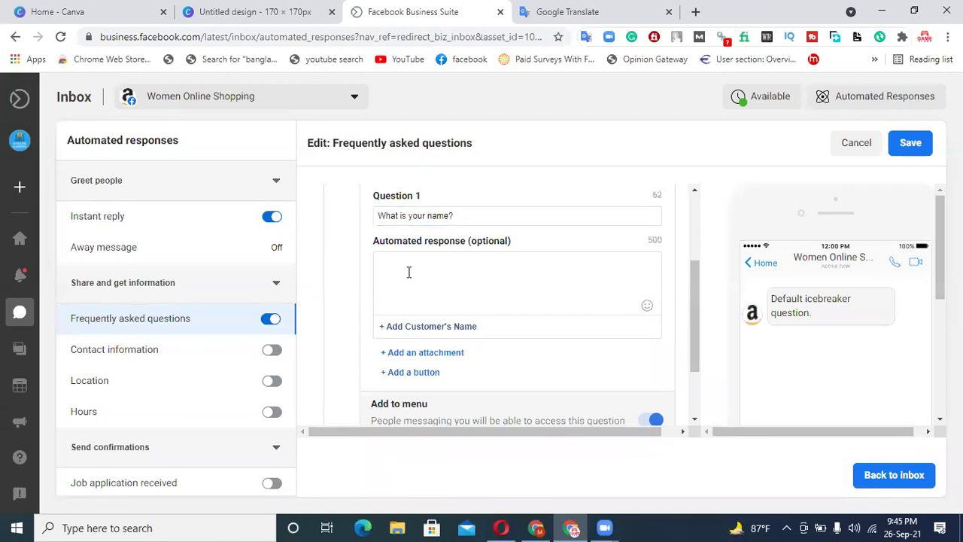
{"action": "type", "text": "My name is Computer"}
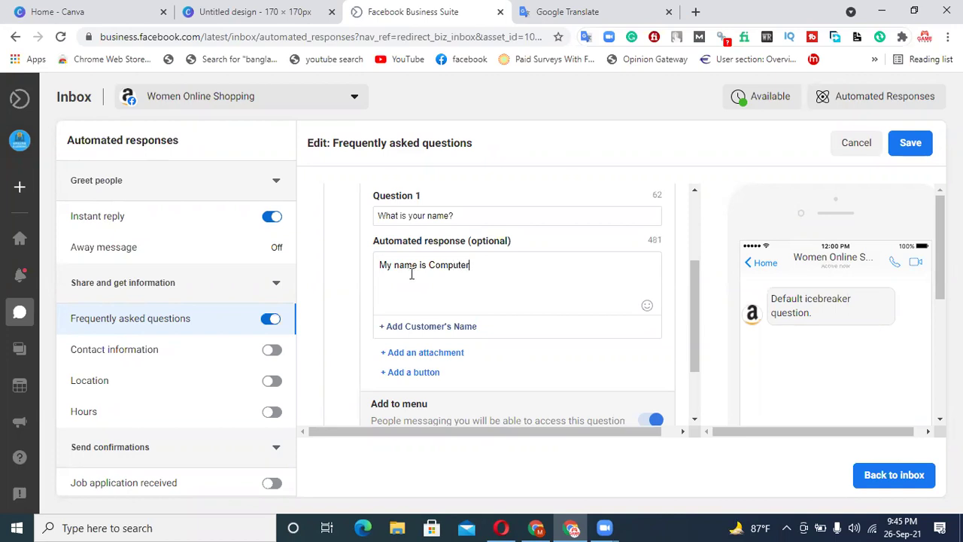
{"action": "scroll", "coordinate": [453, 259], "scroll_direction": "down", "scroll_amount": 2}
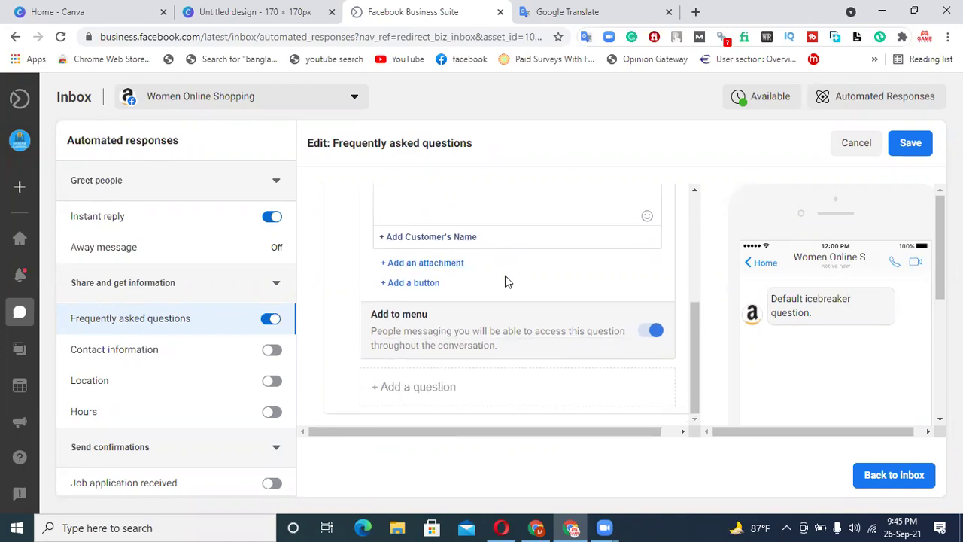
{"action": "scroll", "coordinate": [489, 290], "scroll_direction": "up", "scroll_amount": 3}
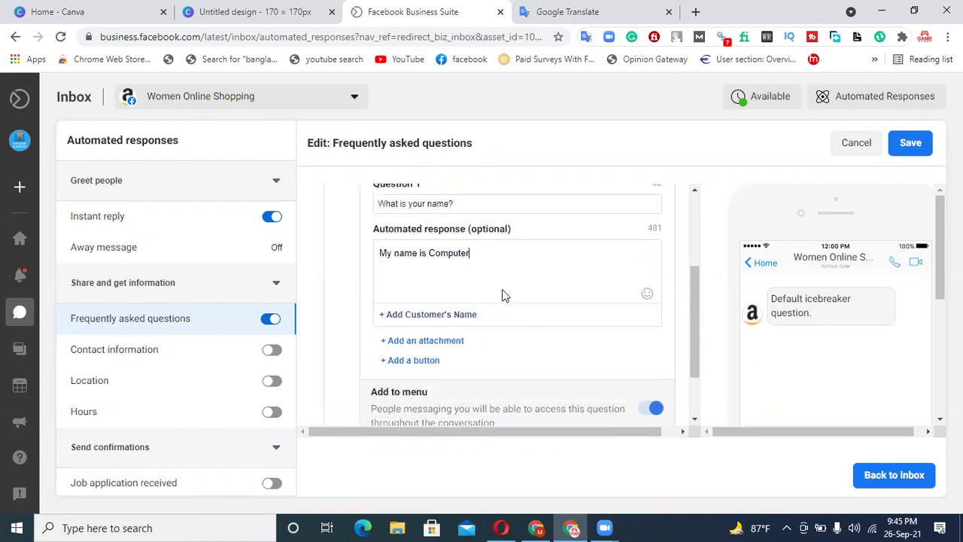
{"action": "left_click", "coordinate": [908, 143]}
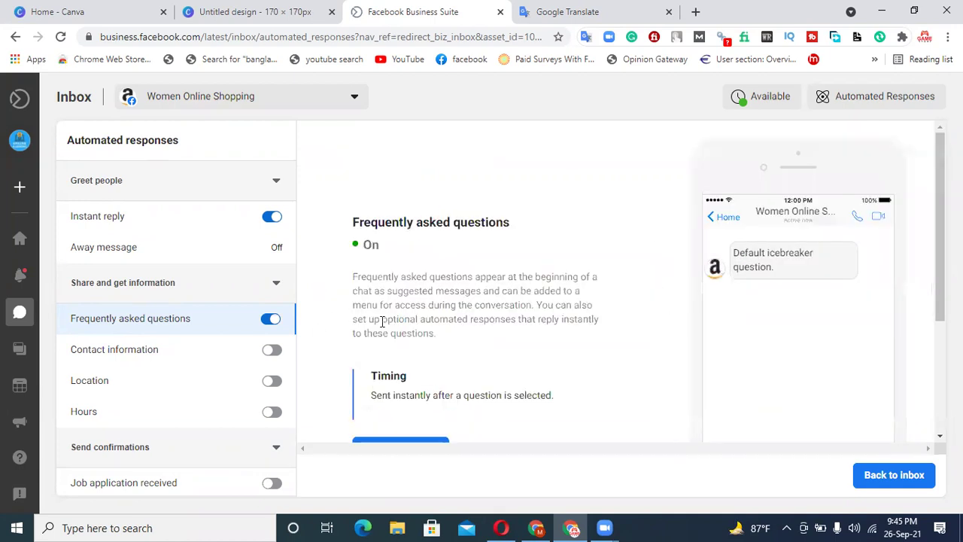
- Reopen the FAQ editor and add a blank Question 2
{"action": "scroll", "coordinate": [472, 277], "scroll_direction": "down", "scroll_amount": 2}
{"action": "left_click", "coordinate": [390, 313]}
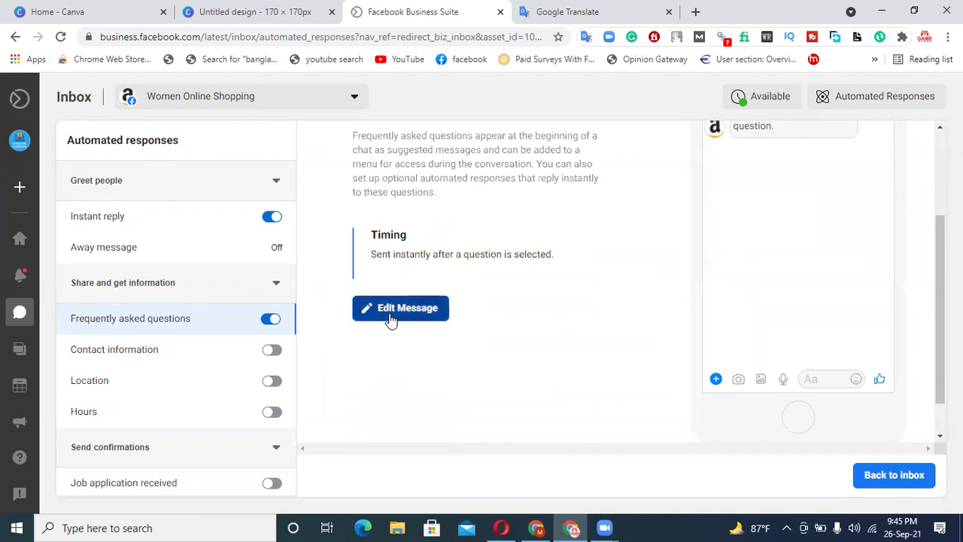
{"action": "scroll", "coordinate": [467, 324], "scroll_direction": "down", "scroll_amount": 2}
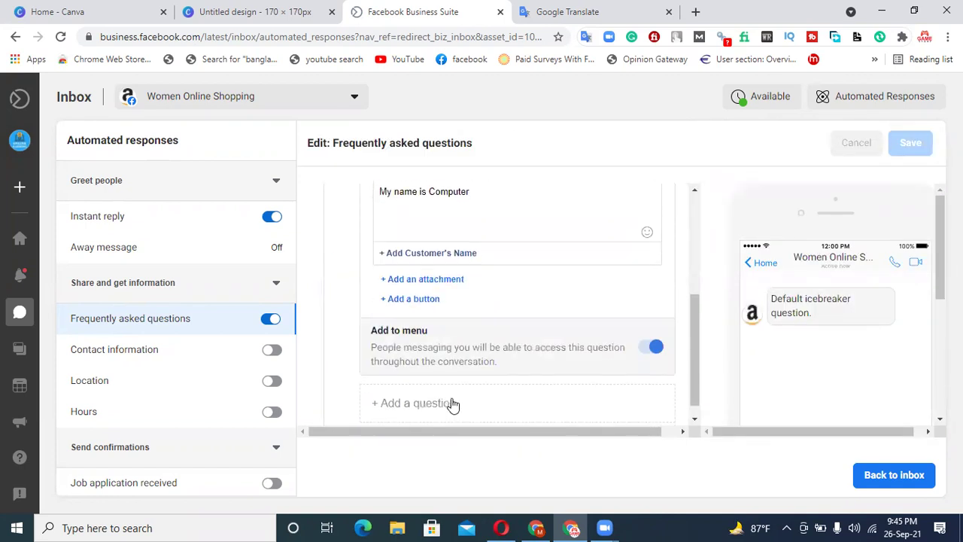
{"action": "scroll", "coordinate": [452, 406], "scroll_direction": "down", "scroll_amount": 1}
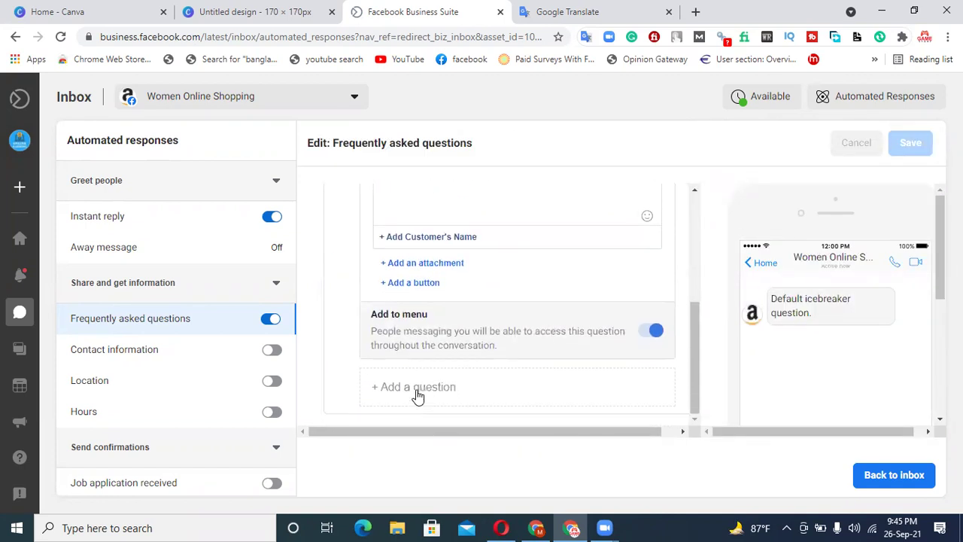
{"action": "left_click", "coordinate": [416, 388]}
{"action": "scroll", "coordinate": [460, 357], "scroll_direction": "down", "scroll_amount": 2}
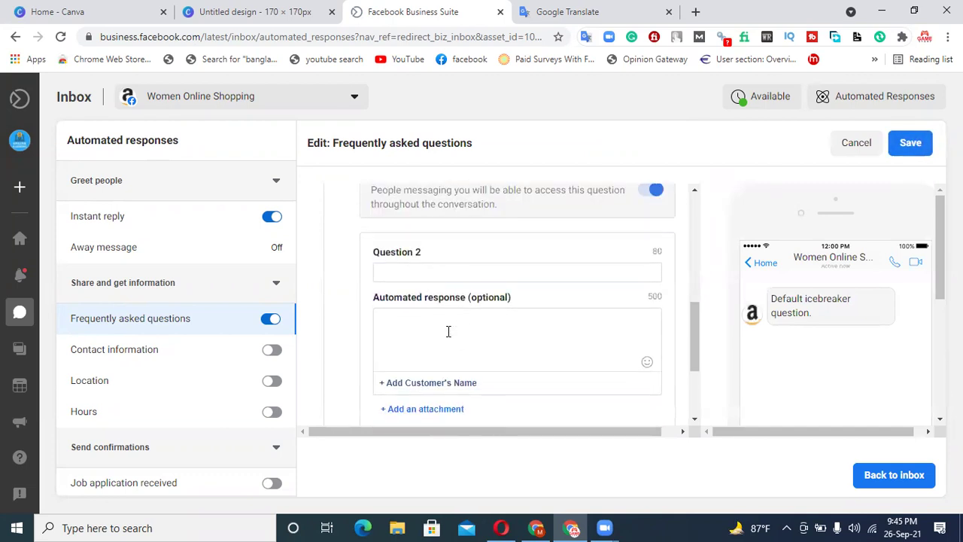
{"action": "left_click", "coordinate": [417, 274]}
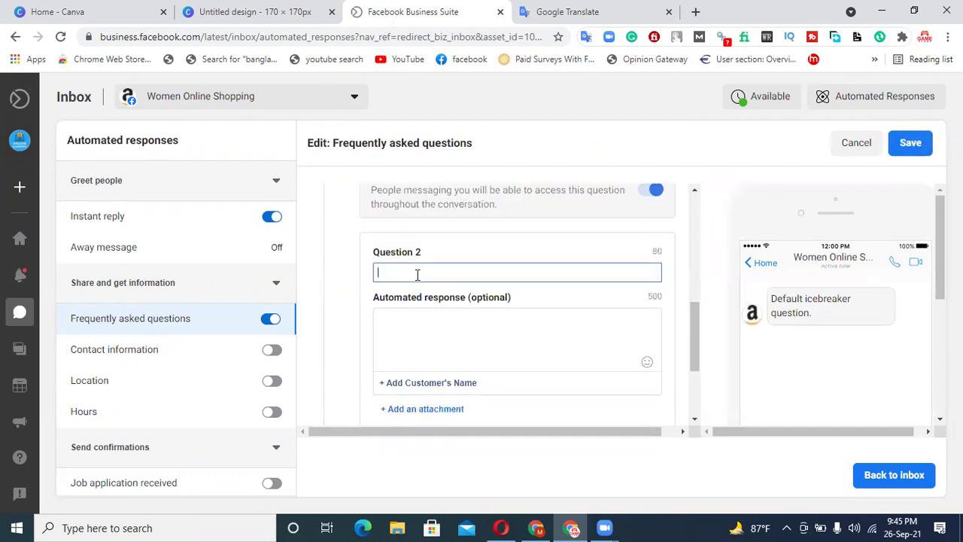
- Enter 'How Older You' as Question 2 with the answer 'I am 18 years old', then save
{"action": "type", "text": "You Age"}
{"action": "key", "text": "BackSpace"}
{"action": "key", "text": "BackSpace"}
{"action": "key", "text": "BackSpace"}
{"action": "key", "text": "BackSpace"}
{"action": "key", "text": "BackSpace"}
{"action": "key", "text": "BackSpace"}
{"action": "key", "text": "BackSpace"}
{"action": "type", "text": "How of"}
{"action": "type", "text": "der"}
{"action": "type", "text": " Yo"}
{"action": "type", "text": "u"}
{"action": "double_click", "coordinate": [406, 271]}
{"action": "type", "text": "Older"}
{"action": "left_click", "coordinate": [423, 337]}
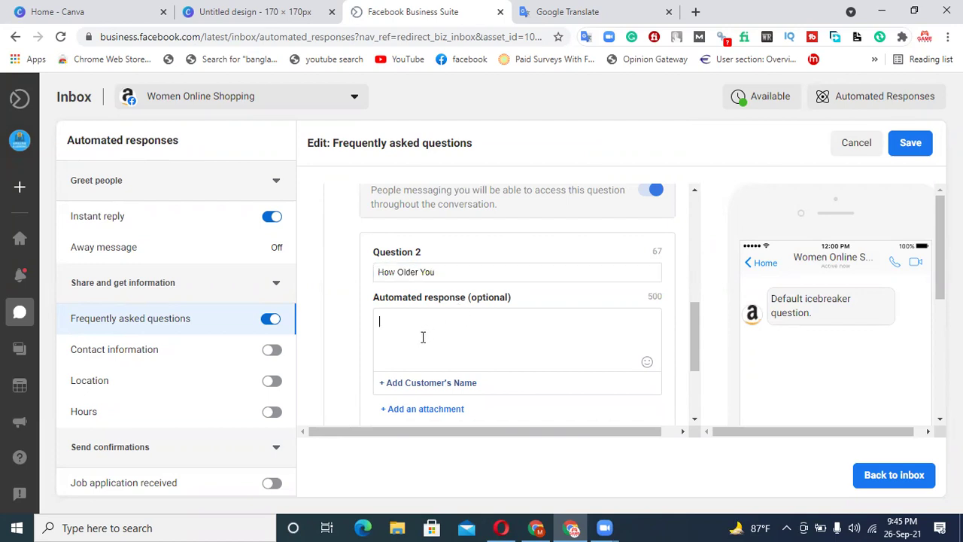
{"action": "type", "text": "I am 18 years old"}
{"action": "left_click", "coordinate": [911, 143]}
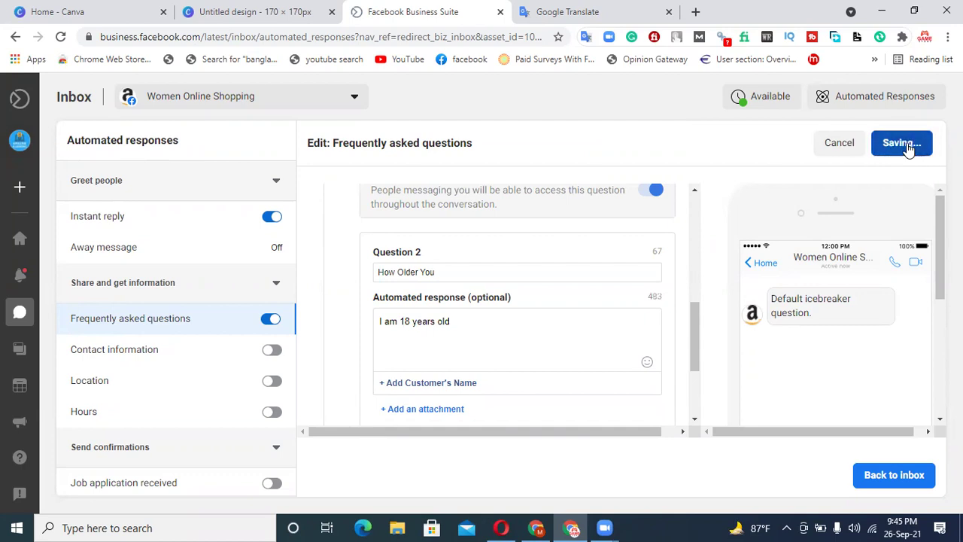
- Reopen the FAQ editor and add a blank Question 3
{"action": "scroll", "coordinate": [537, 301], "scroll_direction": "down", "scroll_amount": 3}
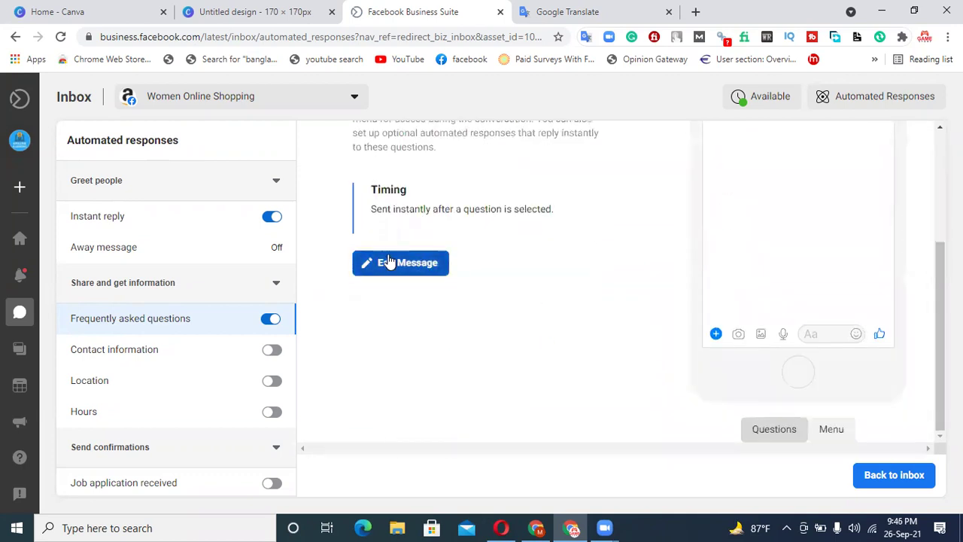
{"action": "left_click", "coordinate": [395, 261]}
{"action": "scroll", "coordinate": [527, 338], "scroll_direction": "down", "scroll_amount": 8}
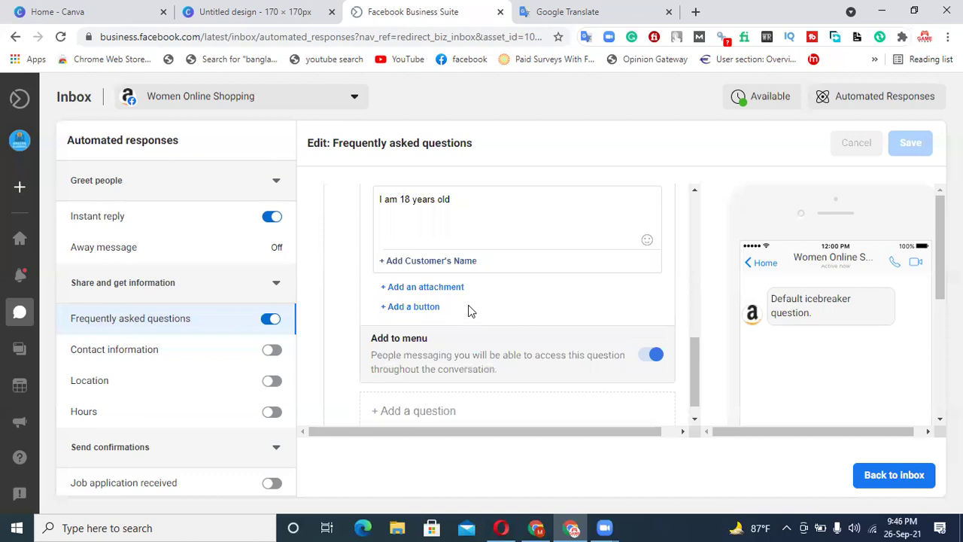
{"action": "scroll", "coordinate": [468, 309], "scroll_direction": "down", "scroll_amount": 1}
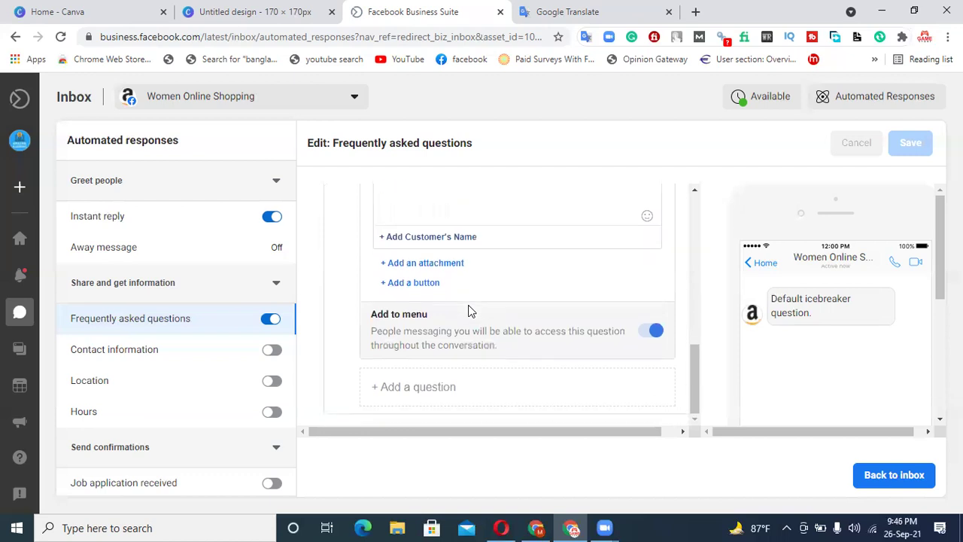
{"action": "left_click", "coordinate": [404, 387]}
{"action": "scroll", "coordinate": [459, 301], "scroll_direction": "up", "scroll_amount": 1}
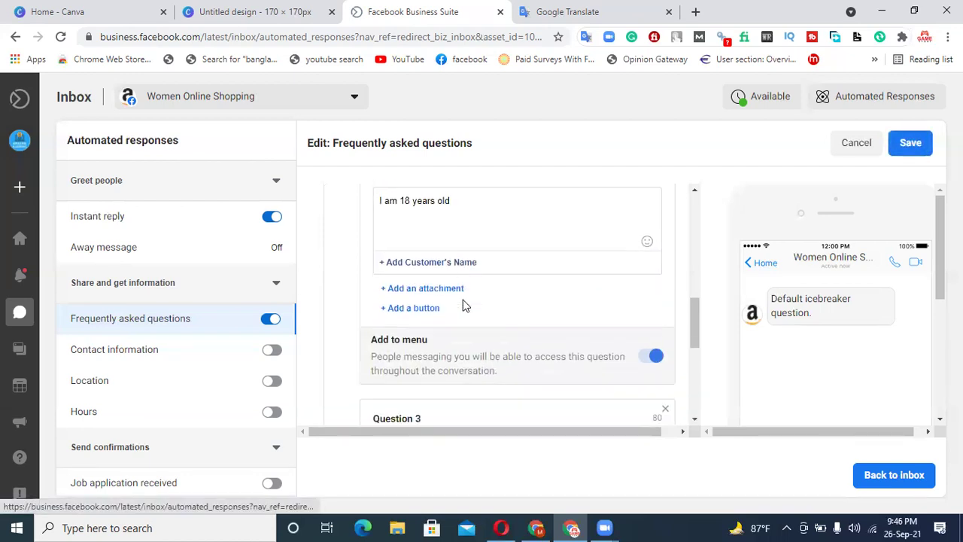
{"action": "scroll", "coordinate": [464, 305], "scroll_direction": "down", "scroll_amount": 3}
{"action": "left_click", "coordinate": [429, 273]}
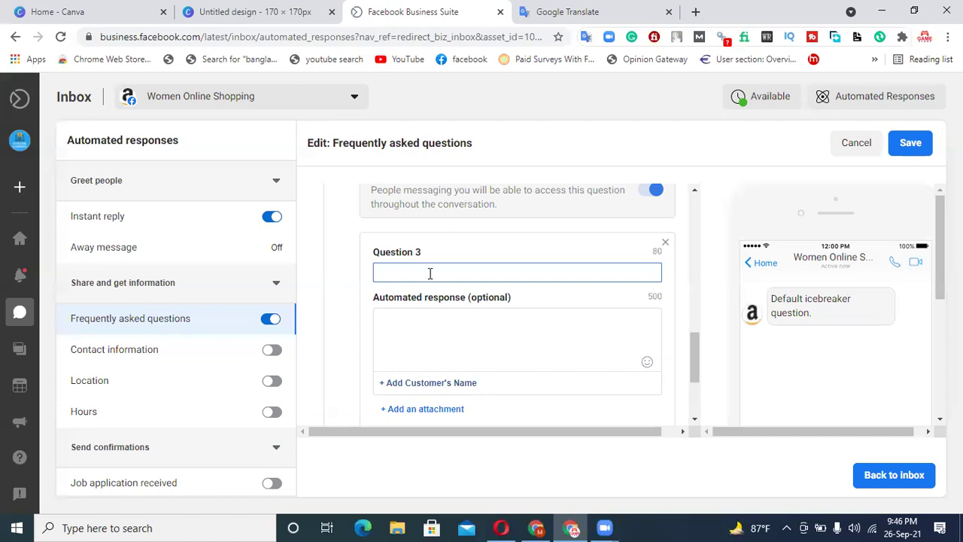
- Enter 'No Thank yo' as Question 3 with the answer 'Most Welcome', then save
{"action": "type", "text": "No Thank you"}
{"action": "left_click", "coordinate": [427, 326]}
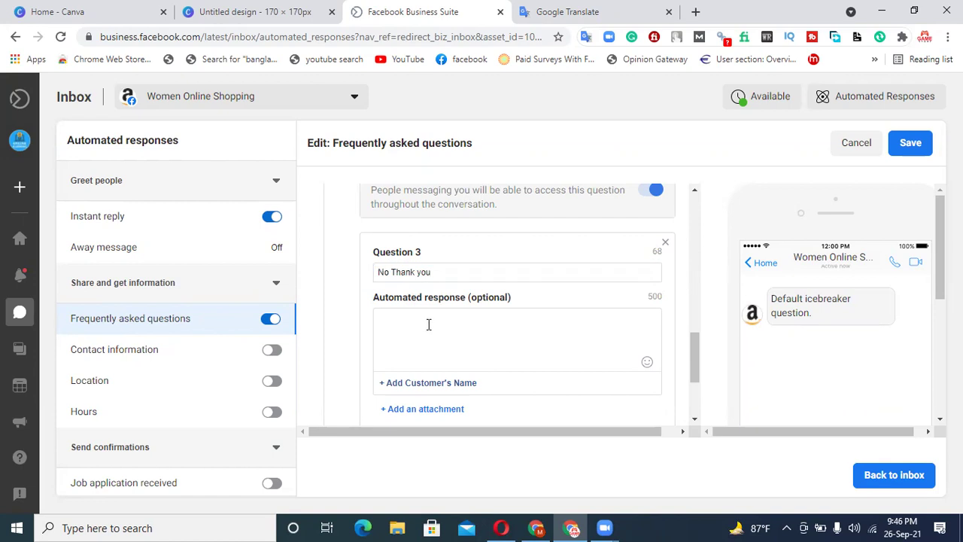
{"action": "type", "text": "Most Welcome"}
{"action": "left_click", "coordinate": [911, 143]}
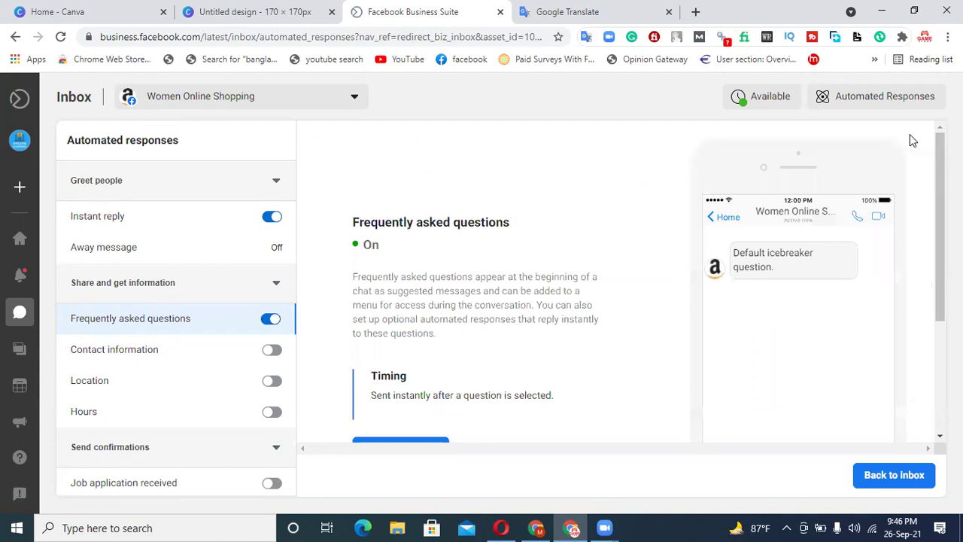
- Reopen the saved FAQ questions for review, then minimize the Business Suite window
{"action": "scroll", "coordinate": [496, 309], "scroll_direction": "down", "scroll_amount": 2}
{"action": "scroll", "coordinate": [497, 308], "scroll_direction": "up", "scroll_amount": 2}
{"action": "scroll", "coordinate": [439, 406], "scroll_direction": "down", "scroll_amount": 2}
{"action": "left_click", "coordinate": [414, 321]}
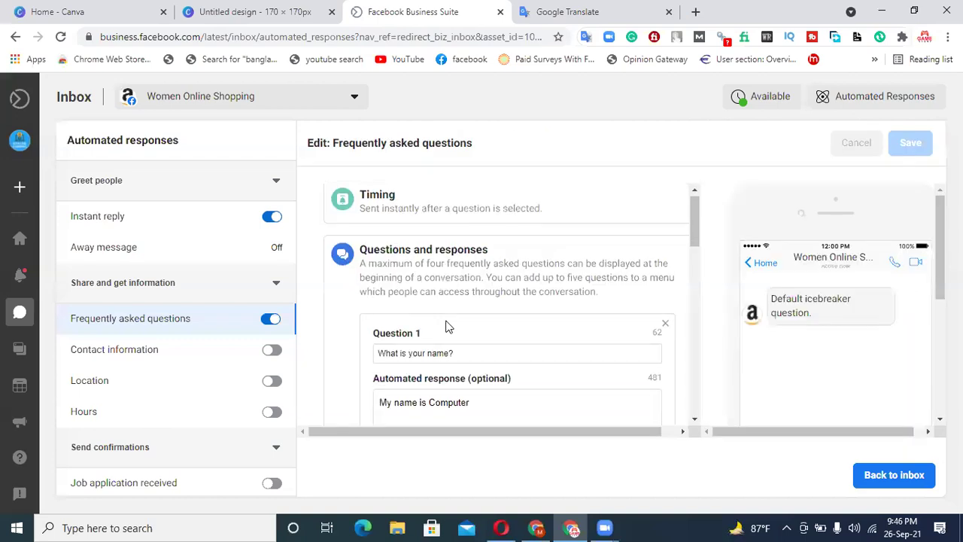
{"action": "scroll", "coordinate": [445, 326], "scroll_direction": "down", "scroll_amount": 1}
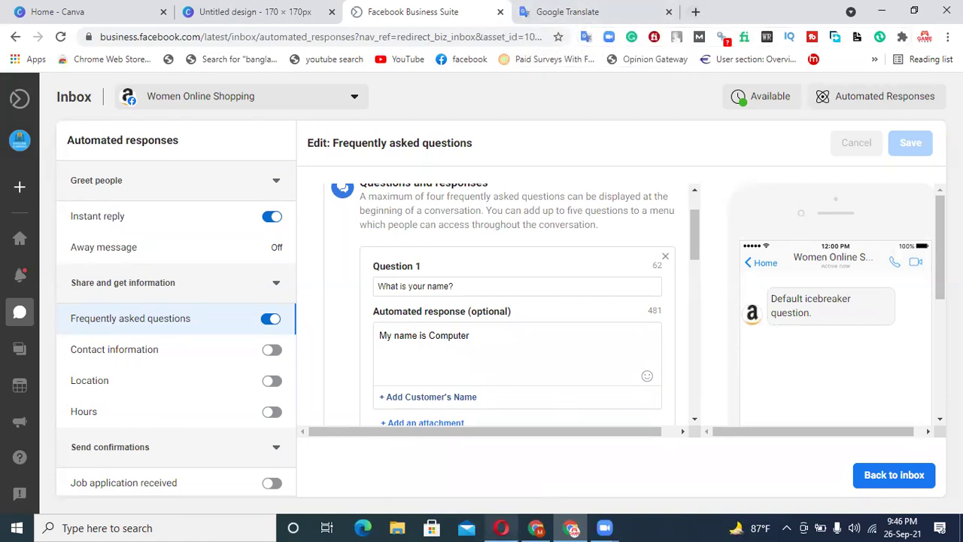
{"action": "left_click", "coordinate": [883, 12]}
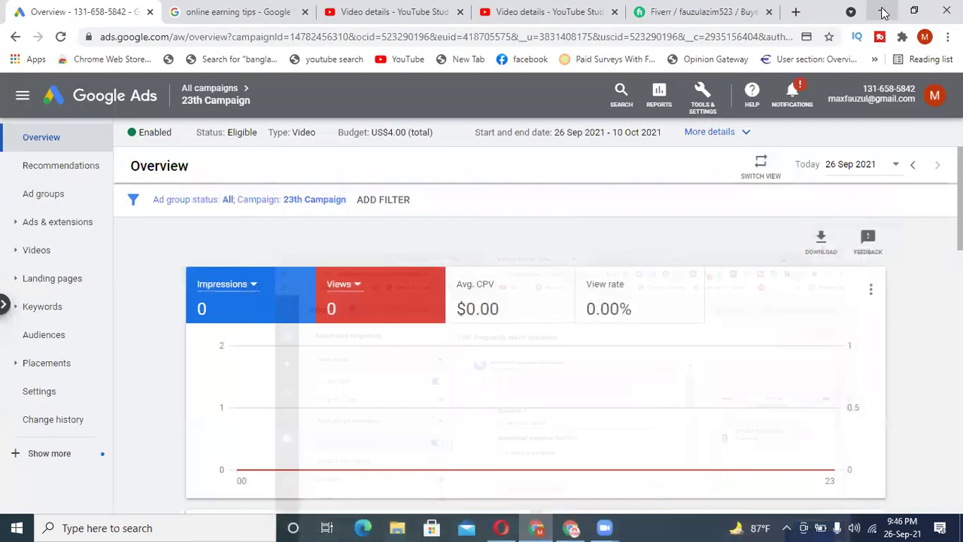
- Minimize the Chrome windows, launch Firefox, start loading Facebook there, then return to Chrome
{"action": "left_click", "coordinate": [881, 12]}
{"action": "left_click", "coordinate": [882, 11]}
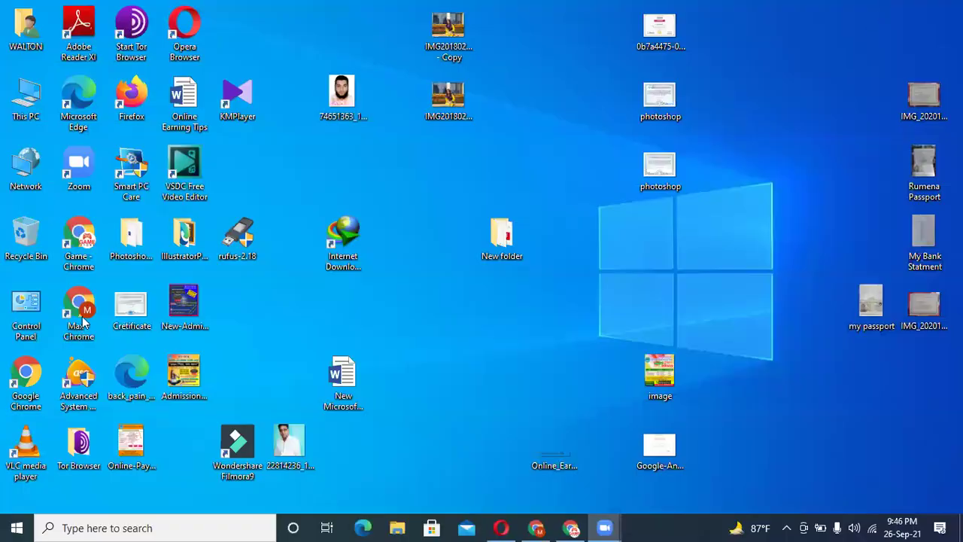
{"action": "double_click", "coordinate": [131, 109]}
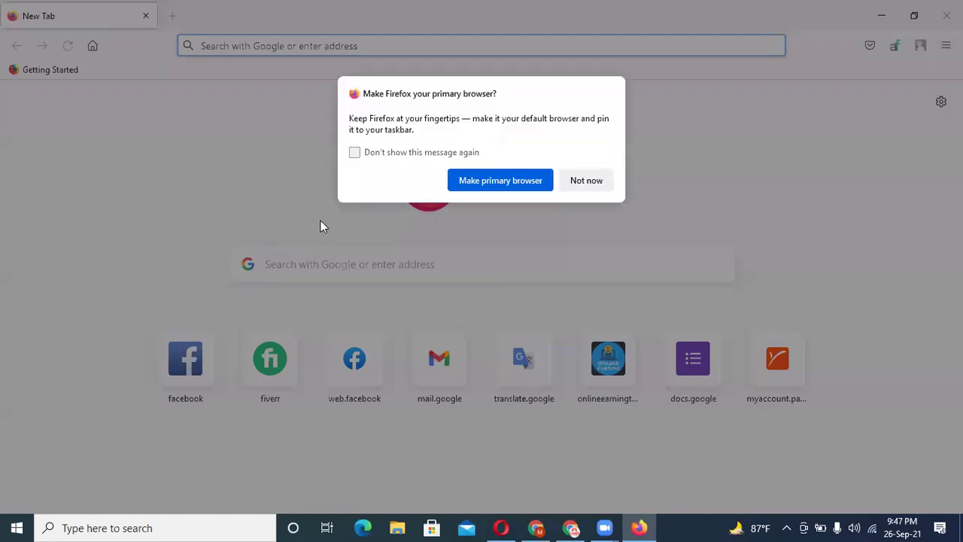
{"action": "left_click", "coordinate": [583, 181]}
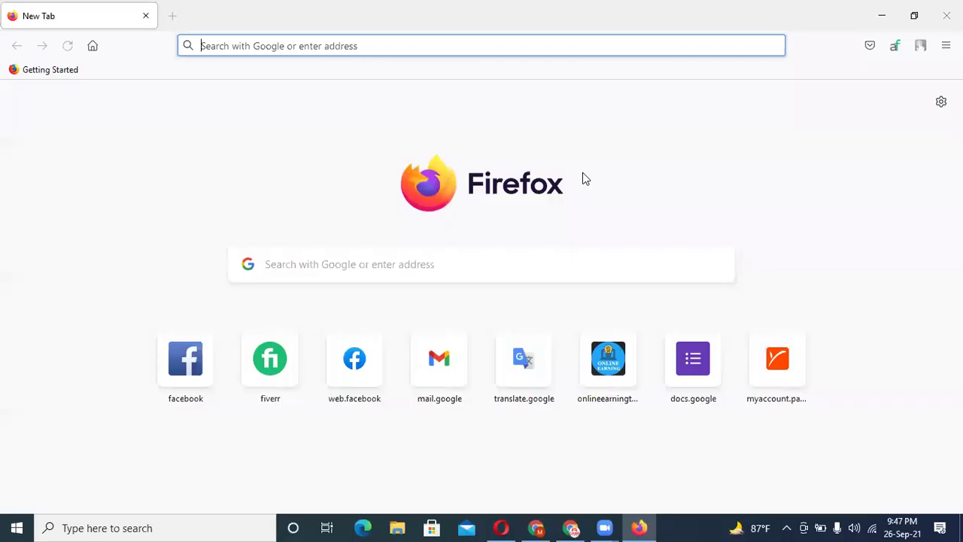
{"action": "left_click", "coordinate": [195, 366]}
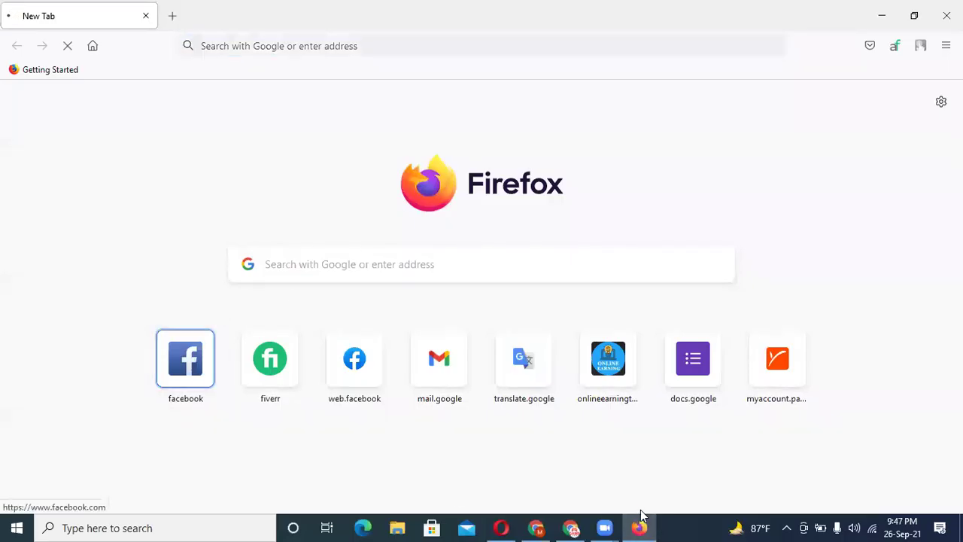
{"action": "left_click", "coordinate": [570, 528]}
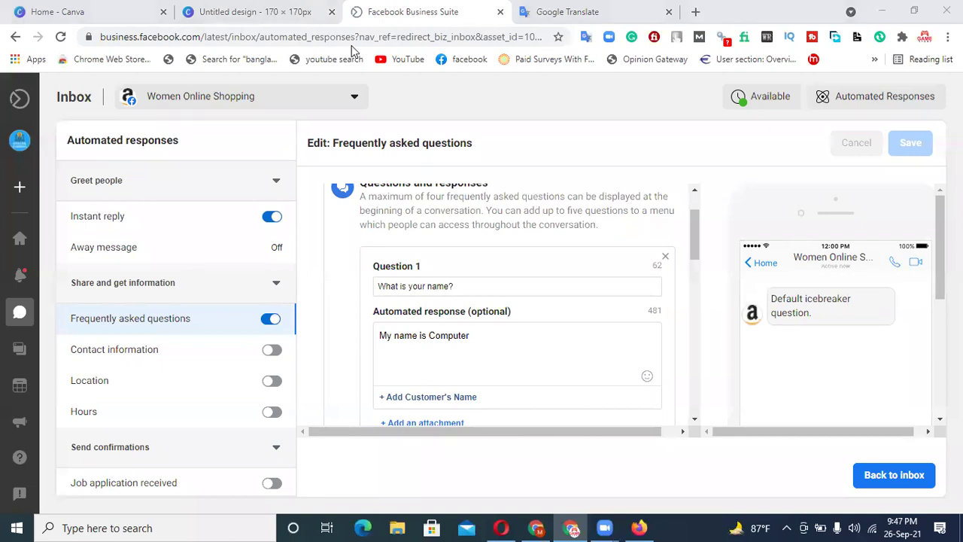
- Open Facebook in a new Chrome tab, copy the Women Online Shopping page address, and switch to Firefox
{"action": "left_click", "coordinate": [695, 11]}
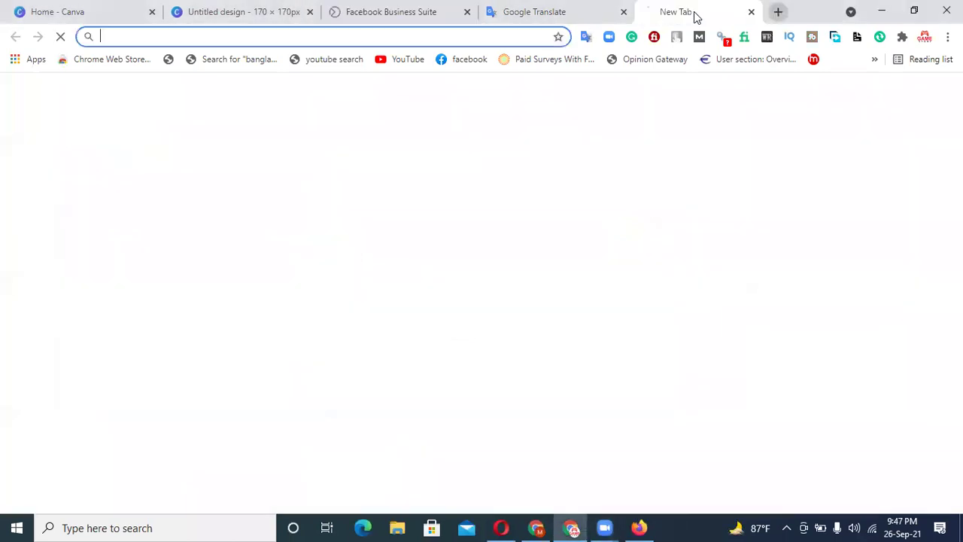
{"action": "left_click", "coordinate": [445, 63]}
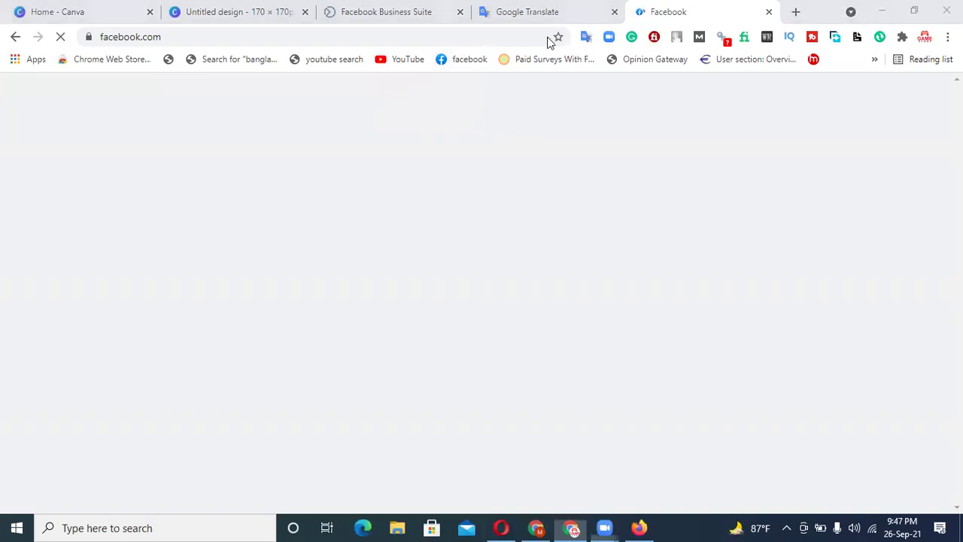
{"action": "left_click", "coordinate": [647, 527]}
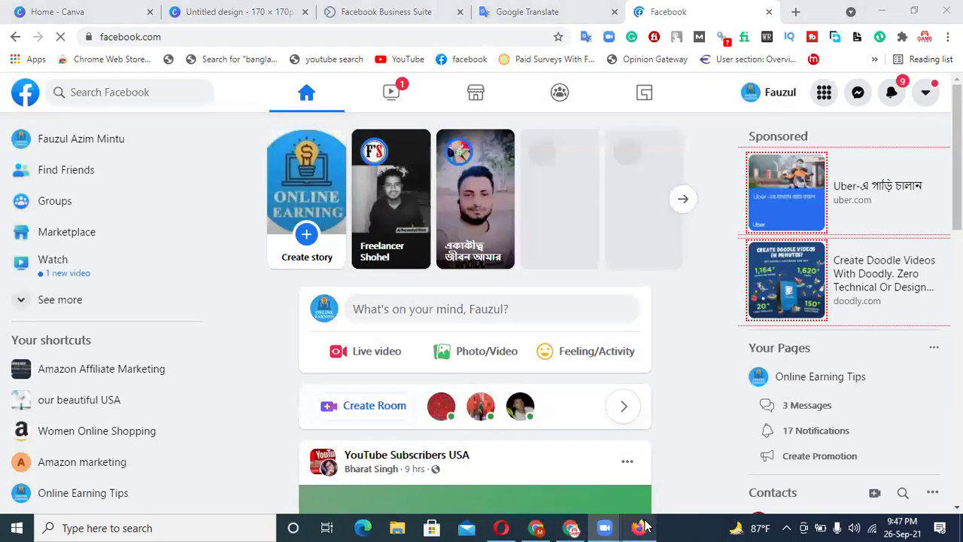
{"action": "left_click", "coordinate": [572, 527]}
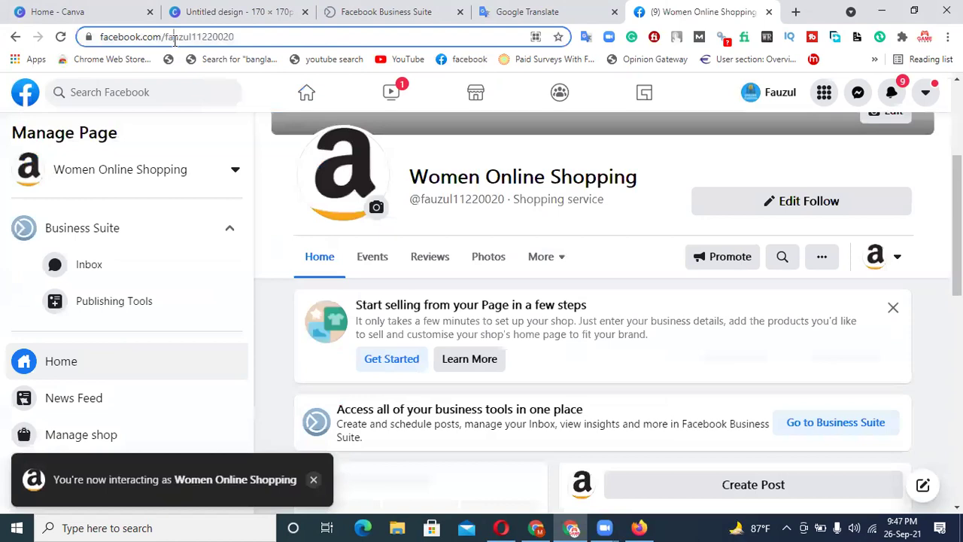
{"action": "left_click", "coordinate": [173, 42]}
{"action": "key", "text": "ctrl+c"}
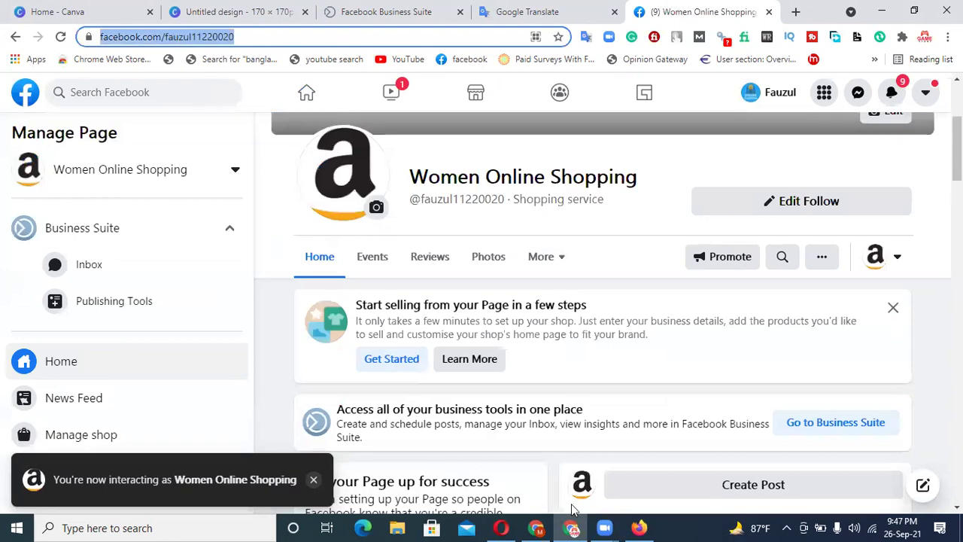
{"action": "key", "text": "alt+Tab"}
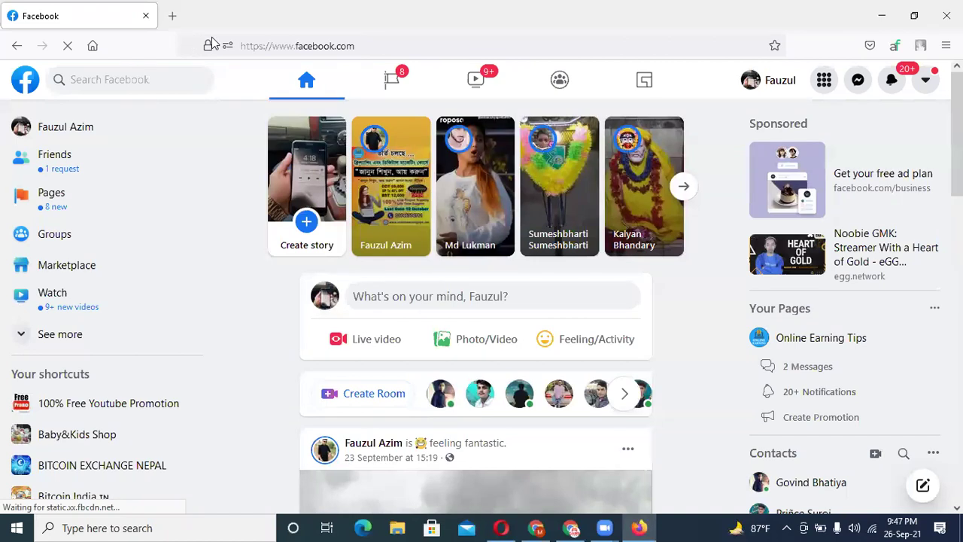
- Load the Women Online Shopping page in Firefox, open its Messenger chat, then return to the FAQ editor
{"action": "left_click", "coordinate": [368, 46]}
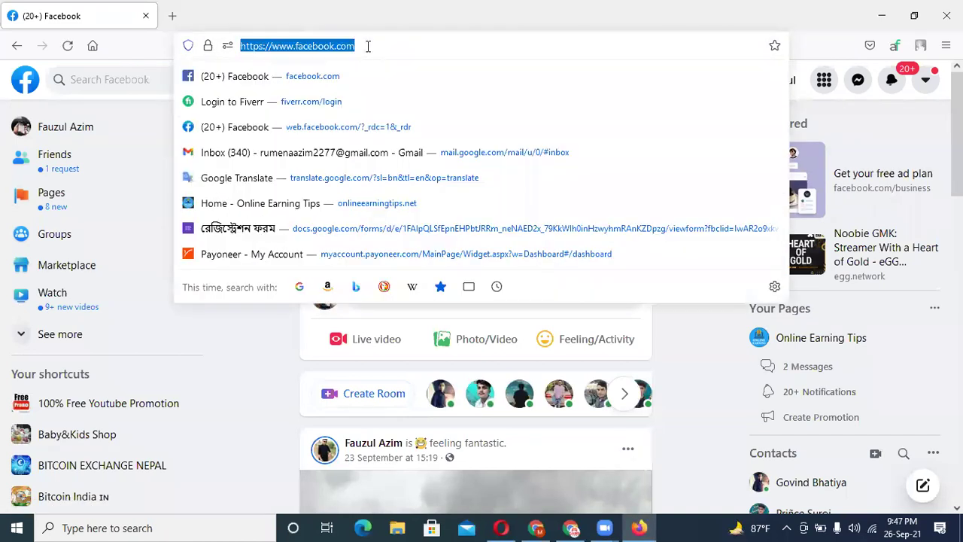
{"action": "key", "text": "ctrl+v"}
{"action": "key", "text": "Return"}
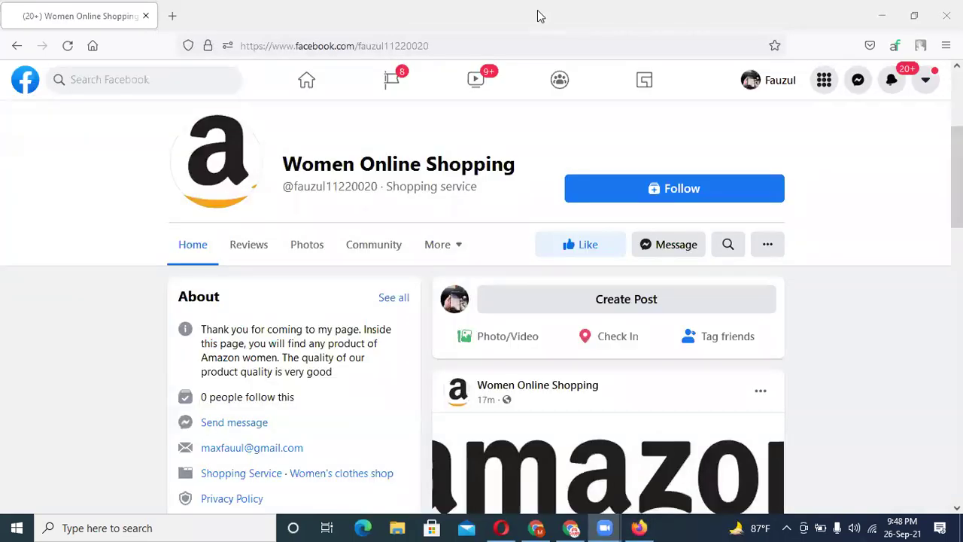
{"action": "left_click", "coordinate": [676, 246]}
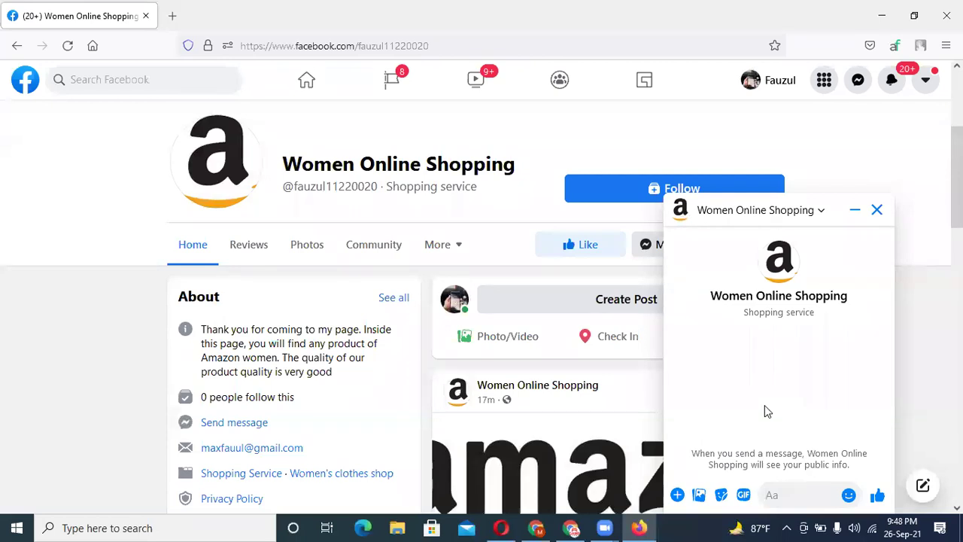
{"action": "left_click", "coordinate": [572, 527]}
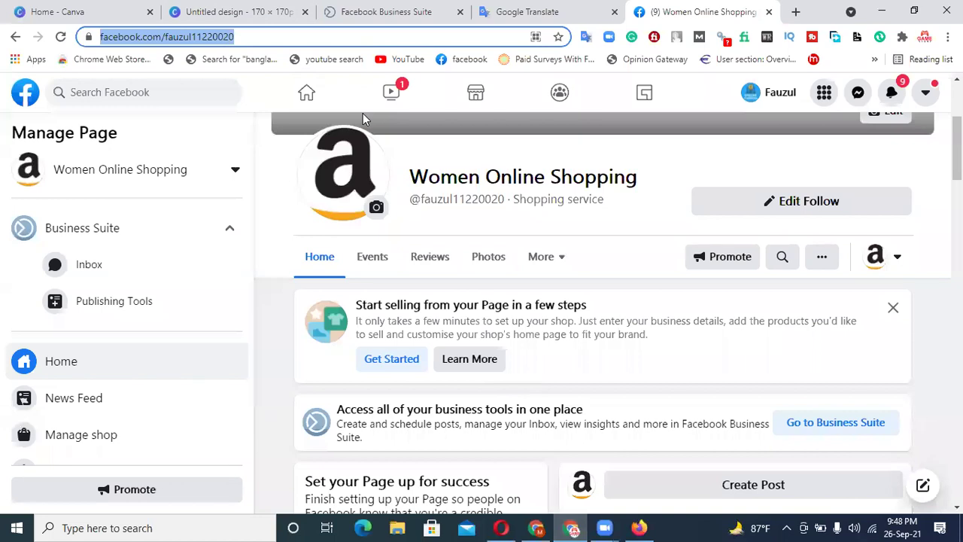
{"action": "left_click", "coordinate": [386, 9]}
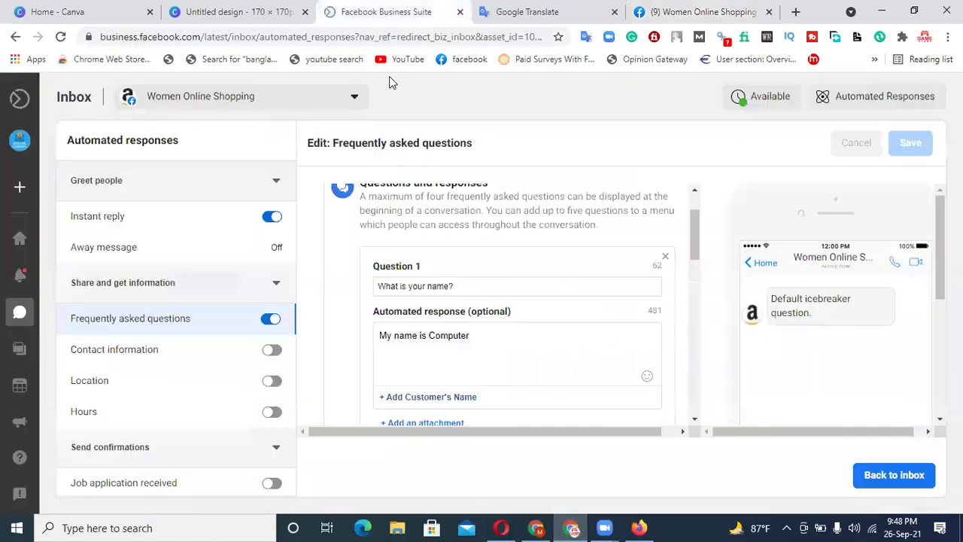
- Copy 'What is your name?' from Question 1 and send it twice in the page's Messenger chat
{"action": "left_click", "coordinate": [467, 288]}
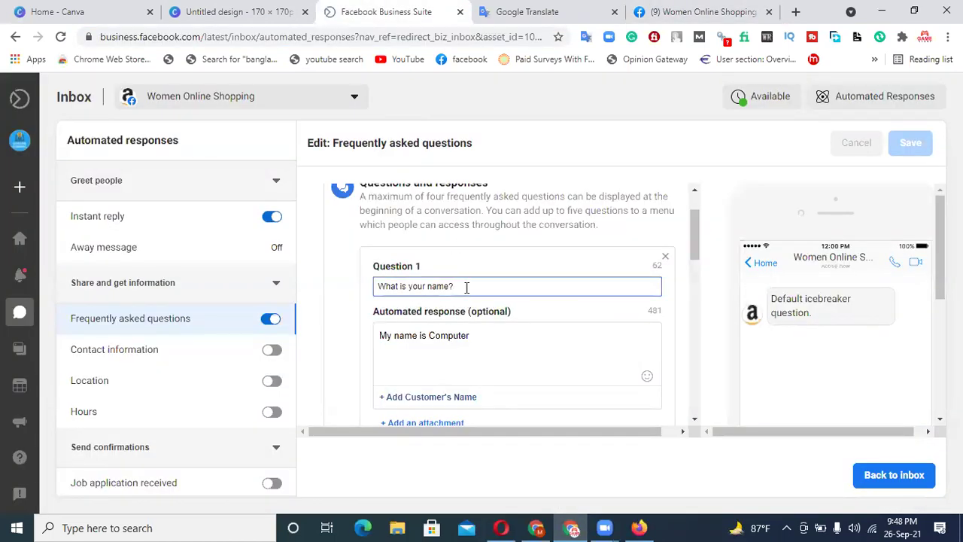
{"action": "triple_click", "coordinate": [459, 286]}
{"action": "key", "text": "ctrl+c"}
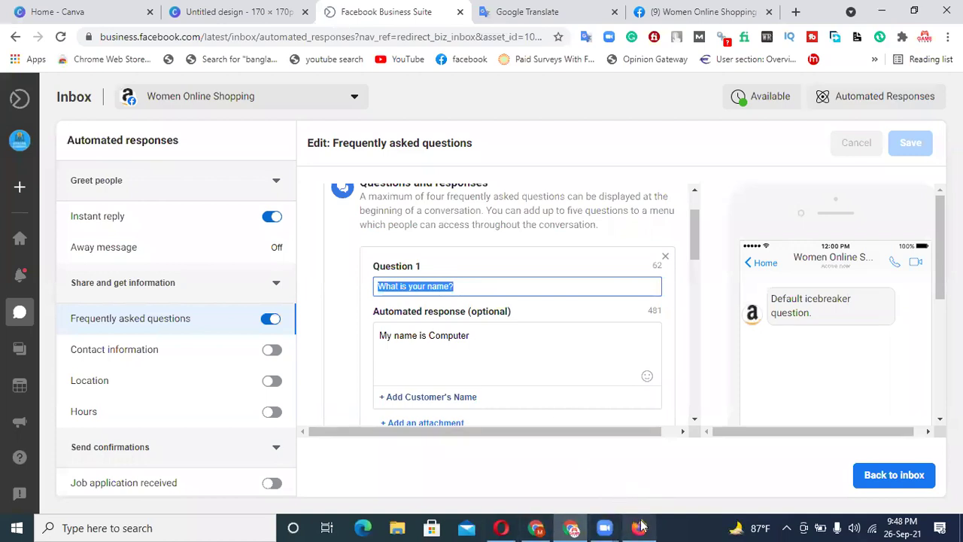
{"action": "left_click", "coordinate": [640, 525]}
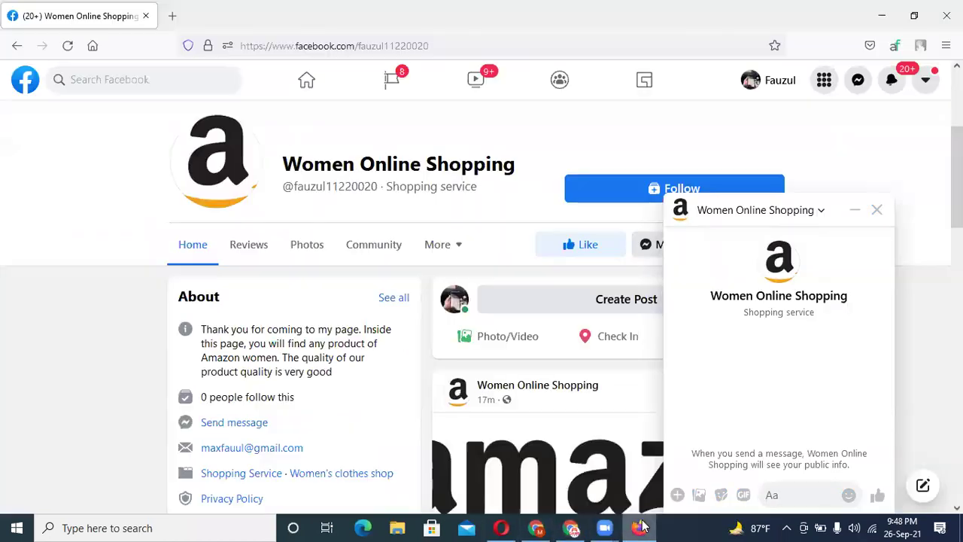
{"action": "left_click", "coordinate": [772, 494]}
{"action": "key", "text": "ctrl+v"}
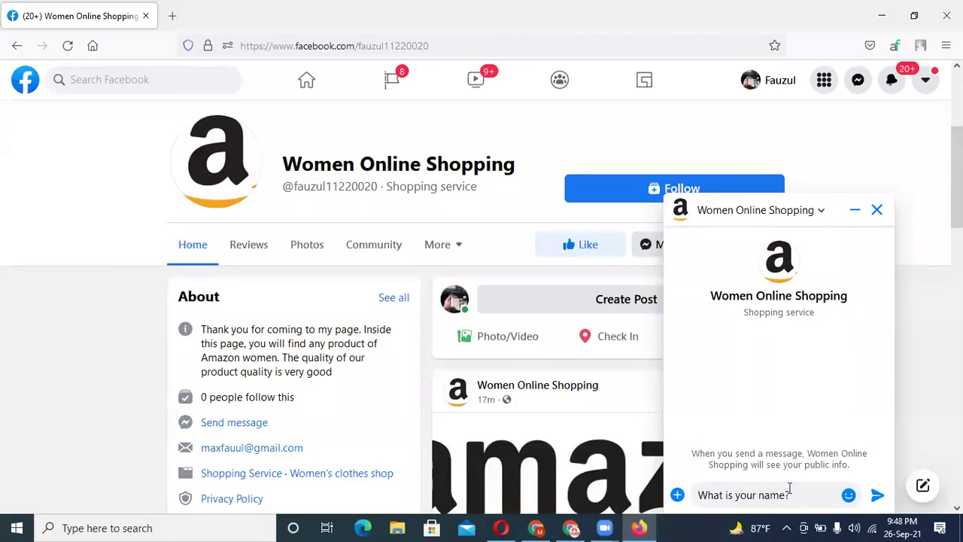
{"action": "key", "text": "Return"}
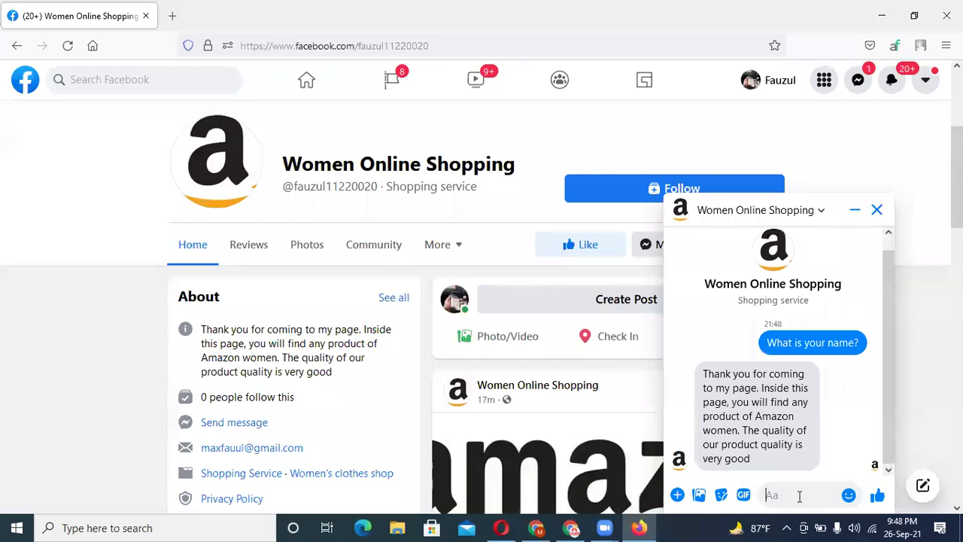
{"action": "key", "text": "ctrl+v"}
{"action": "key", "text": "Return"}
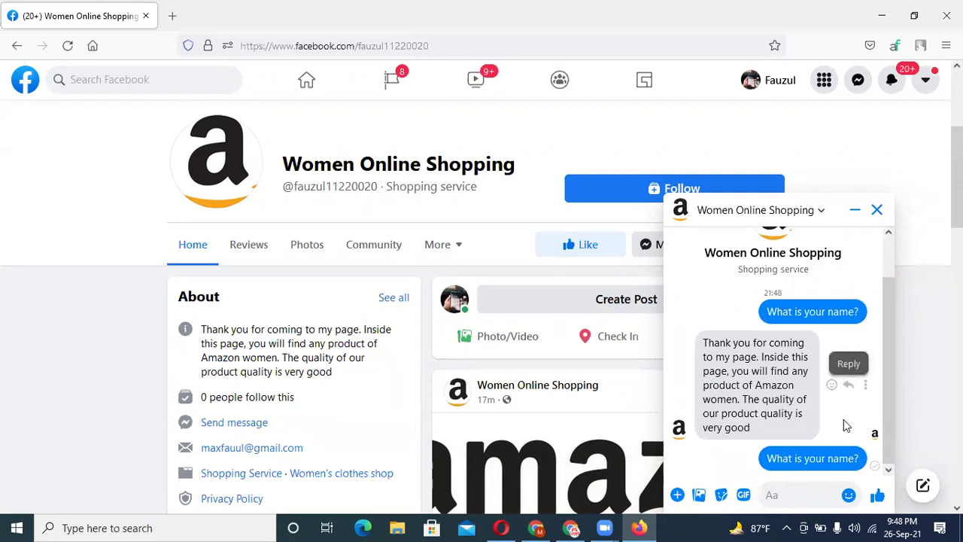
{"action": "scroll", "coordinate": [846, 429], "scroll_direction": "up", "scroll_amount": 1}
{"action": "scroll", "coordinate": [850, 437], "scroll_direction": "down", "scroll_amount": 1}
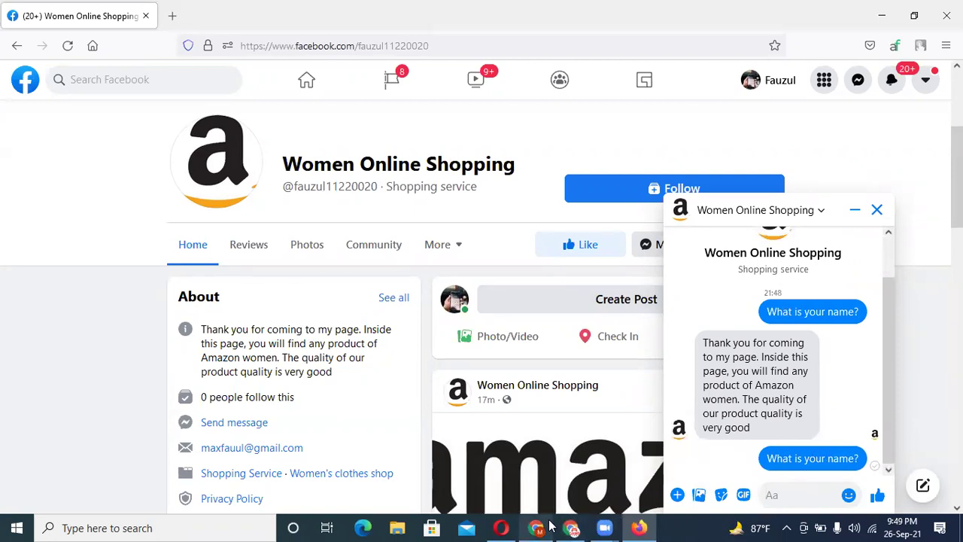
{"action": "left_click", "coordinate": [557, 451]}
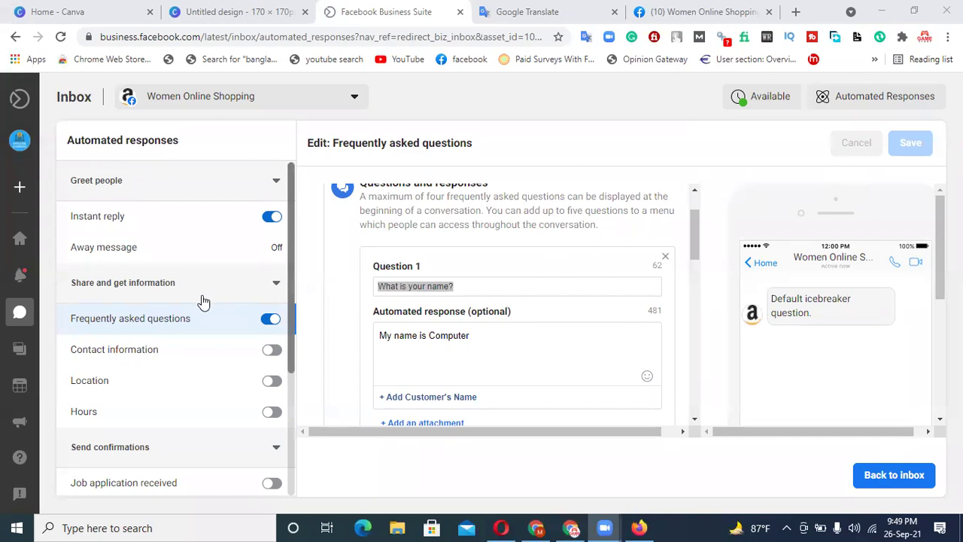
- Open the Away message settings and start editing its message
{"action": "left_click", "coordinate": [102, 248]}
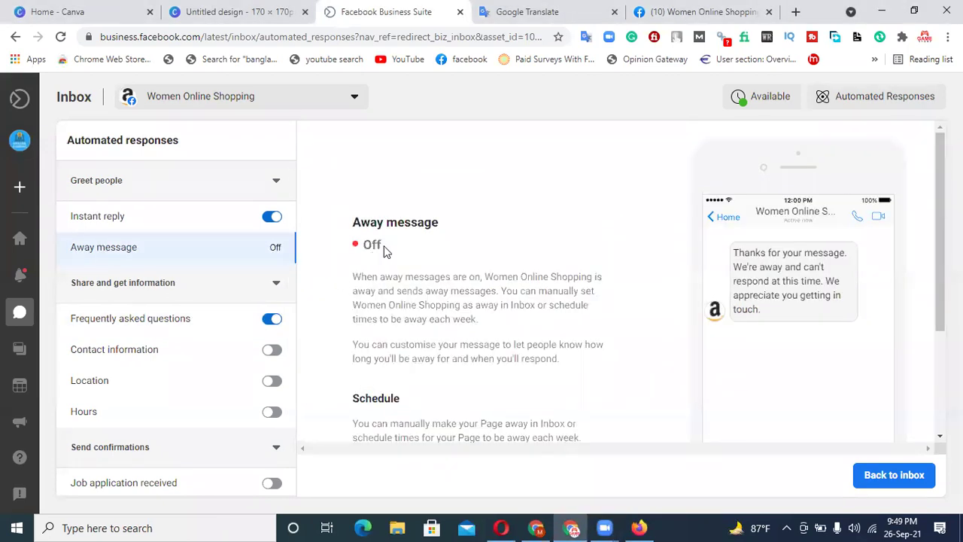
{"action": "scroll", "coordinate": [384, 250], "scroll_direction": "down", "scroll_amount": 4}
{"action": "left_click", "coordinate": [387, 318]}
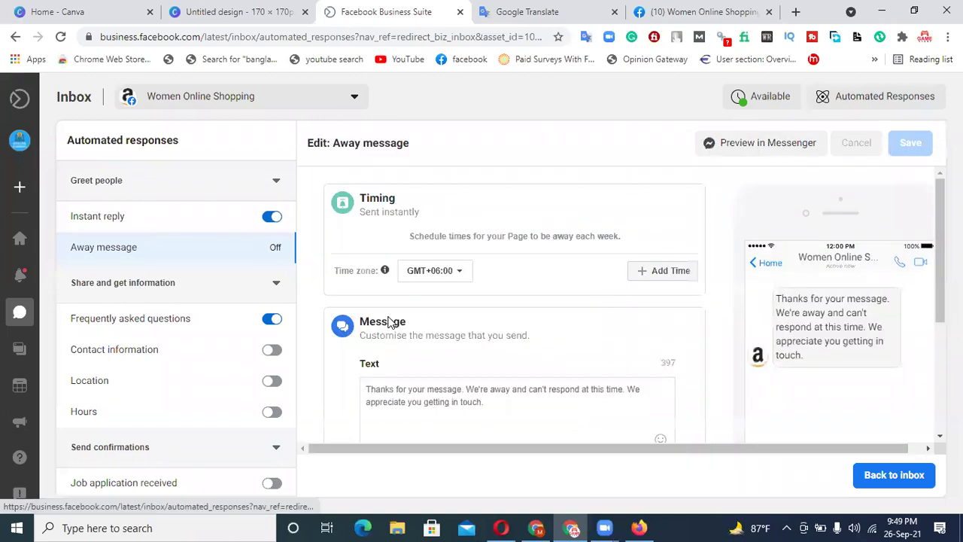
{"action": "scroll", "coordinate": [468, 374], "scroll_direction": "down", "scroll_amount": 1}
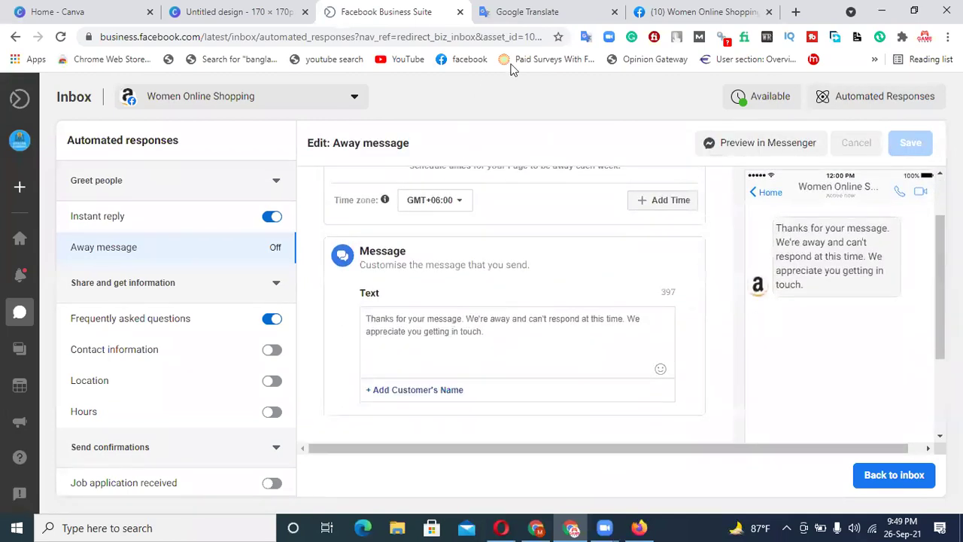
- Paste the translated 'Thank you for coming to my page' text, fix spacing and comma, and save
{"action": "left_click", "coordinate": [531, 10]}
{"action": "left_click", "coordinate": [824, 352]}
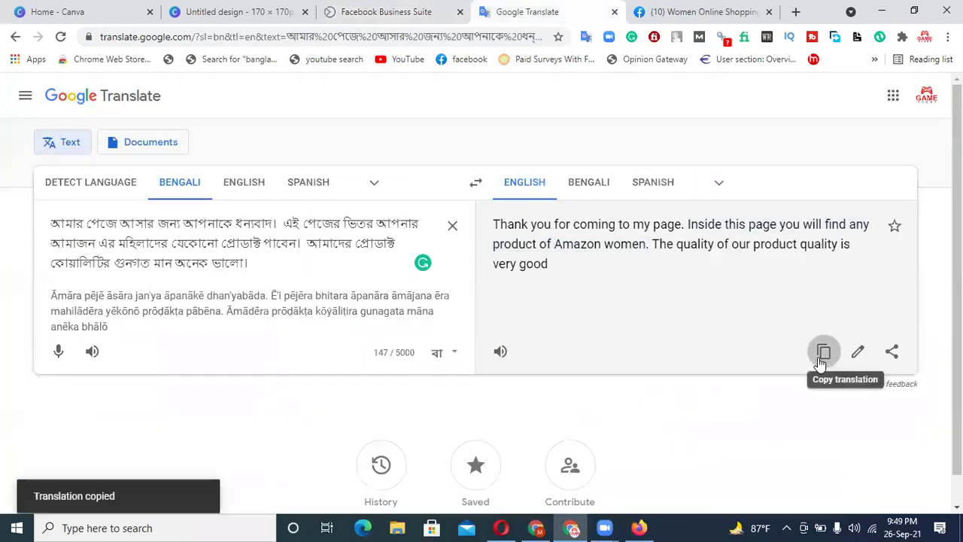
{"action": "left_click", "coordinate": [406, 9]}
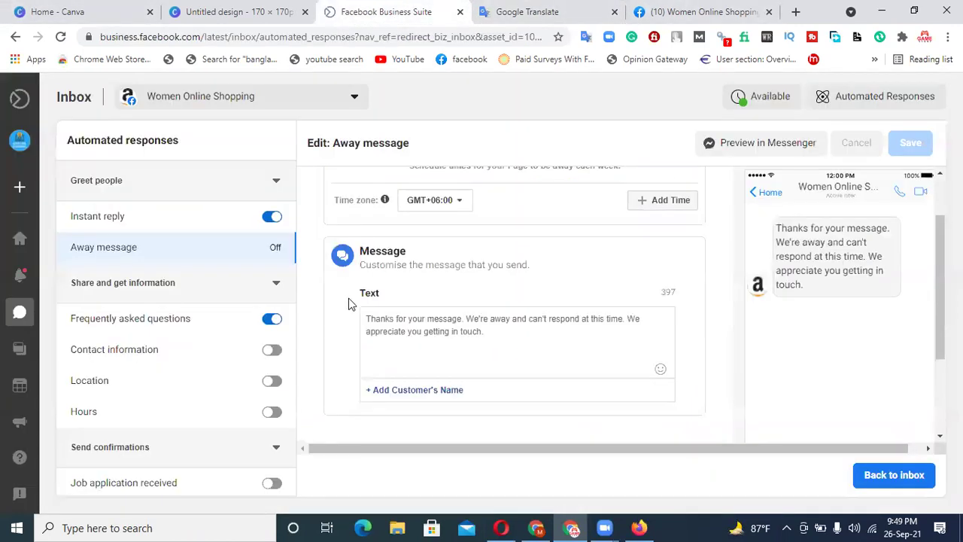
{"action": "key", "text": "ctrl+v"}
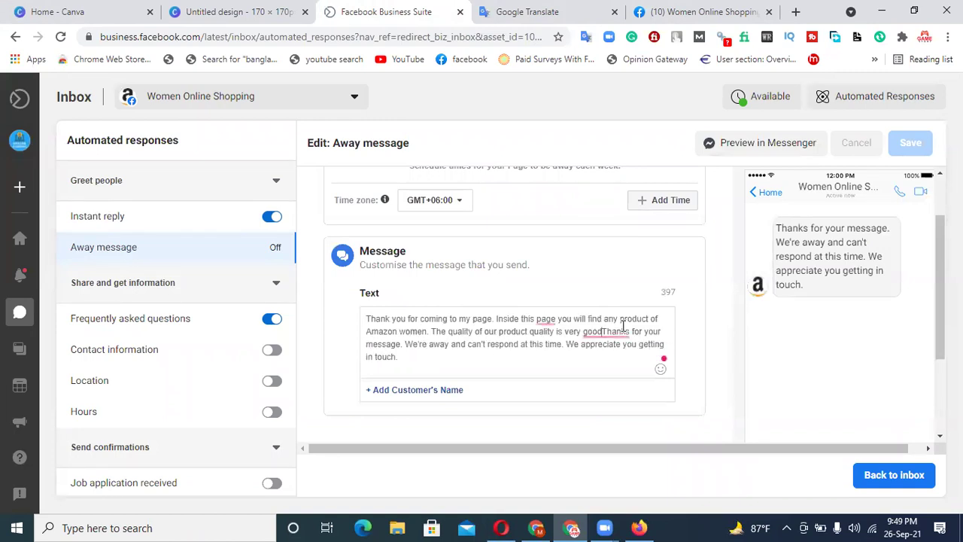
{"action": "mouse_move", "coordinate": [623, 325]}
{"action": "left_click", "coordinate": [622, 357]}
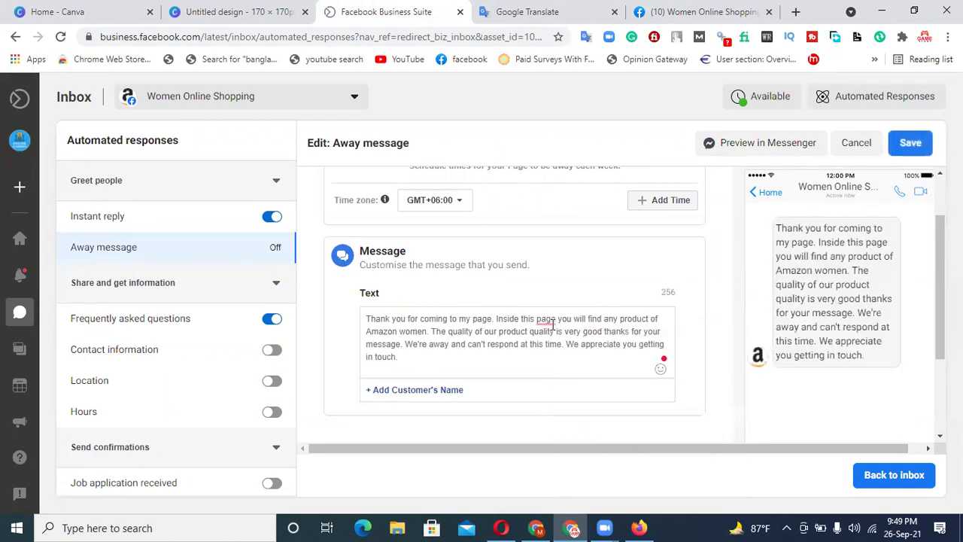
{"action": "mouse_move", "coordinate": [552, 325]}
{"action": "left_click", "coordinate": [557, 355]}
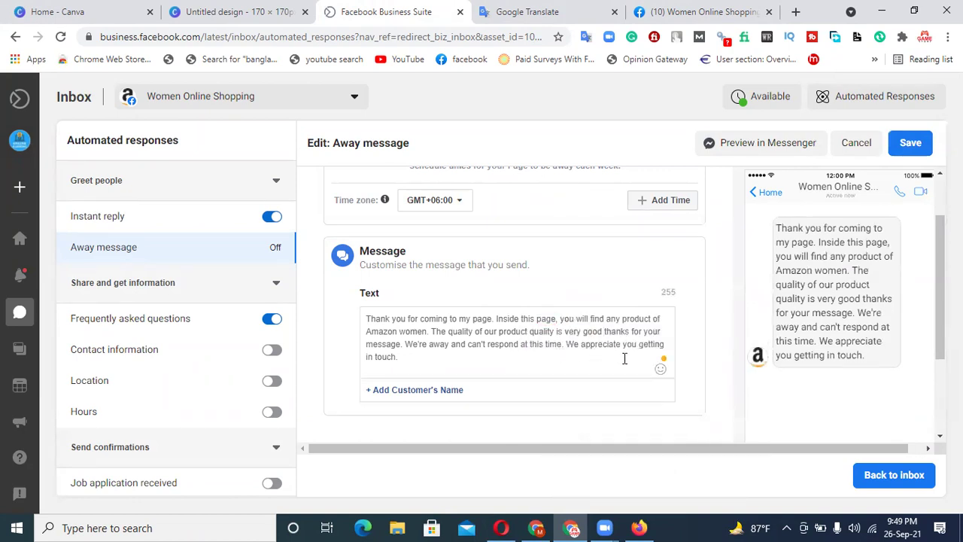
{"action": "left_click", "coordinate": [914, 149]}
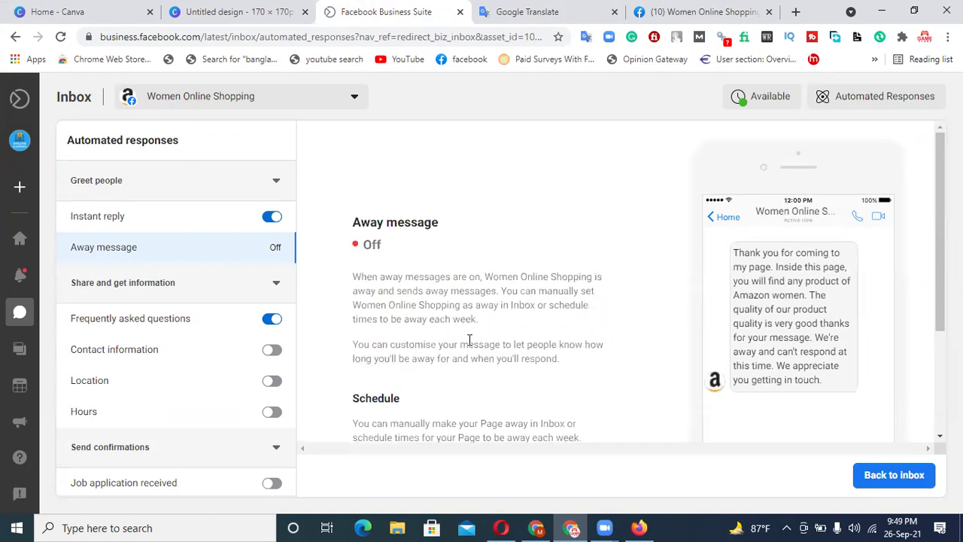
- Toggle Instant reply off and back on, then collapse and re-expand the sharing and information responses group
{"action": "scroll", "coordinate": [414, 245], "scroll_direction": "down", "scroll_amount": 2}
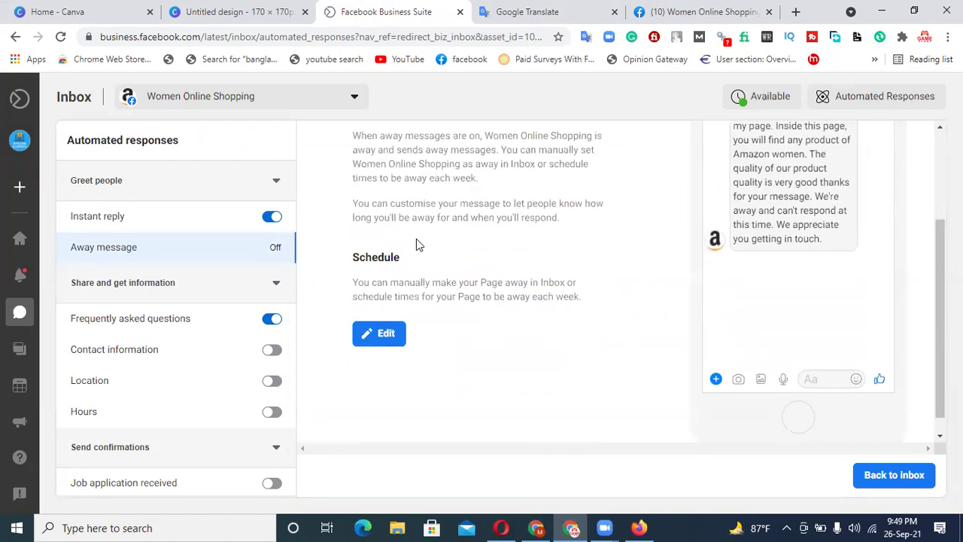
{"action": "scroll", "coordinate": [416, 239], "scroll_direction": "up", "scroll_amount": 2}
{"action": "left_click", "coordinate": [270, 223]}
{"action": "left_click", "coordinate": [269, 220]}
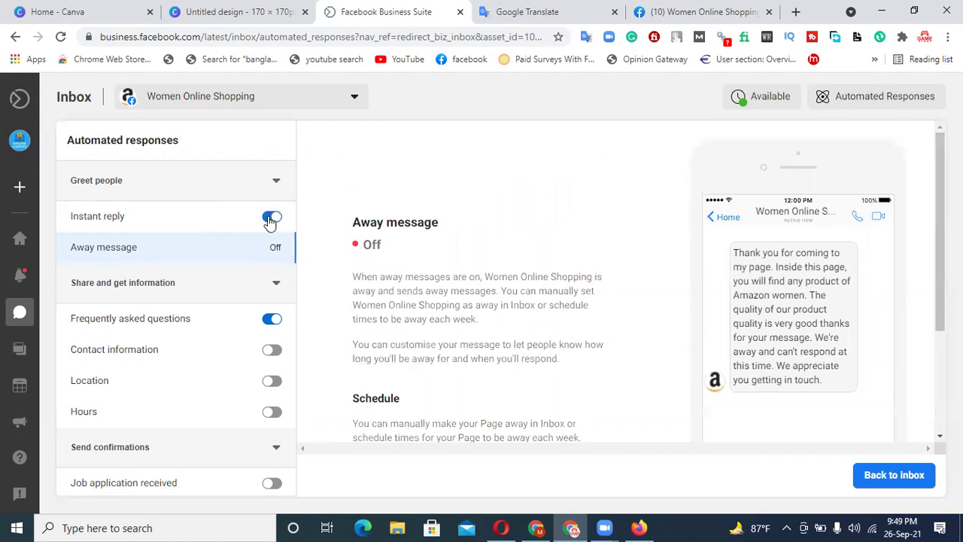
{"action": "left_click", "coordinate": [232, 287]}
{"action": "left_click", "coordinate": [233, 288]}
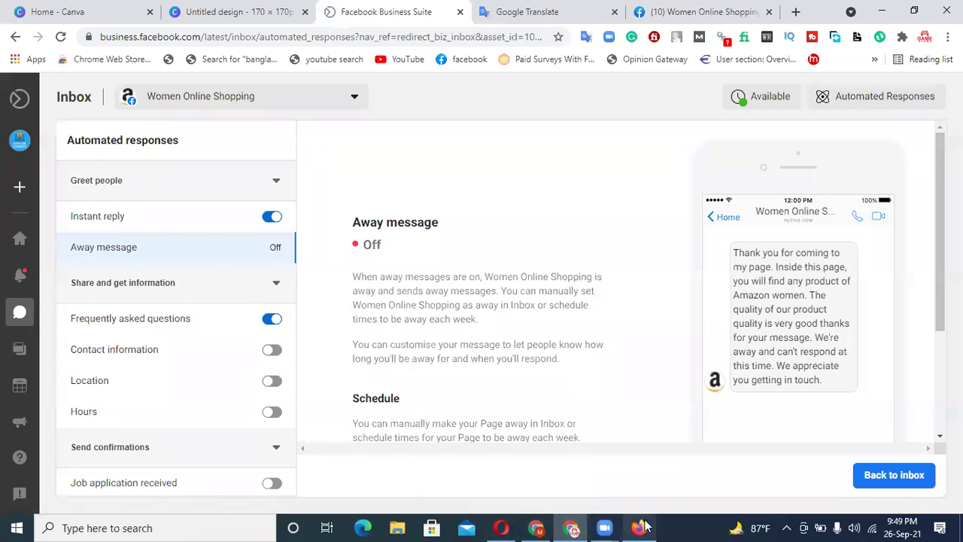
- Copy the earlier 'What is your name?' bubble and send it to the page's chat again
{"action": "left_click", "coordinate": [639, 527]}
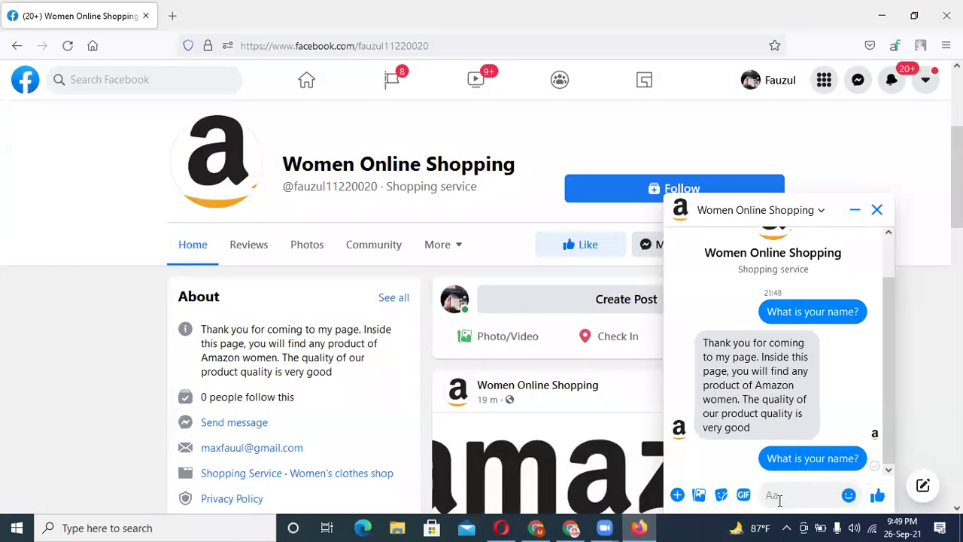
{"action": "left_click_drag", "start_coordinate": [864, 462], "coordinate": [768, 450]}
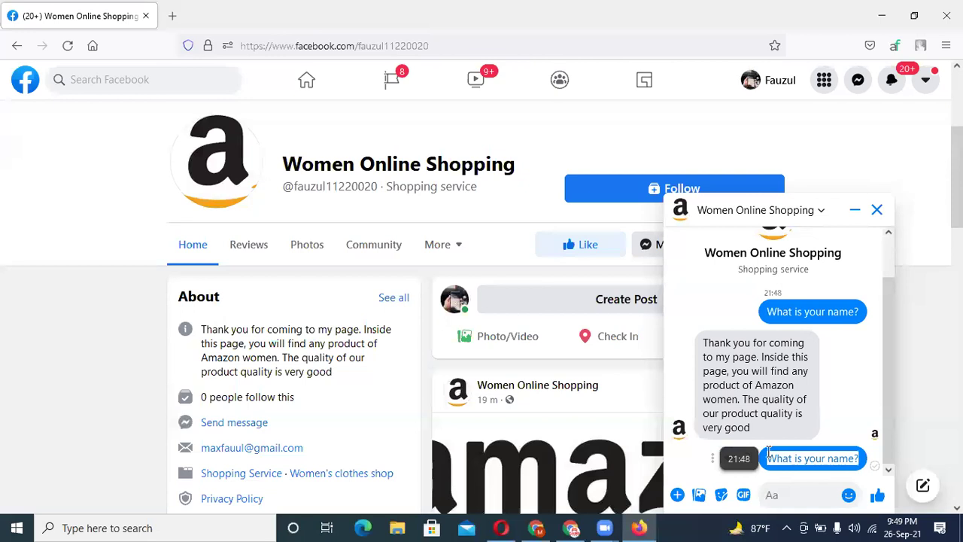
{"action": "key", "text": "ctrl+c"}
{"action": "left_click", "coordinate": [773, 495]}
{"action": "key", "text": "ctrl+v"}
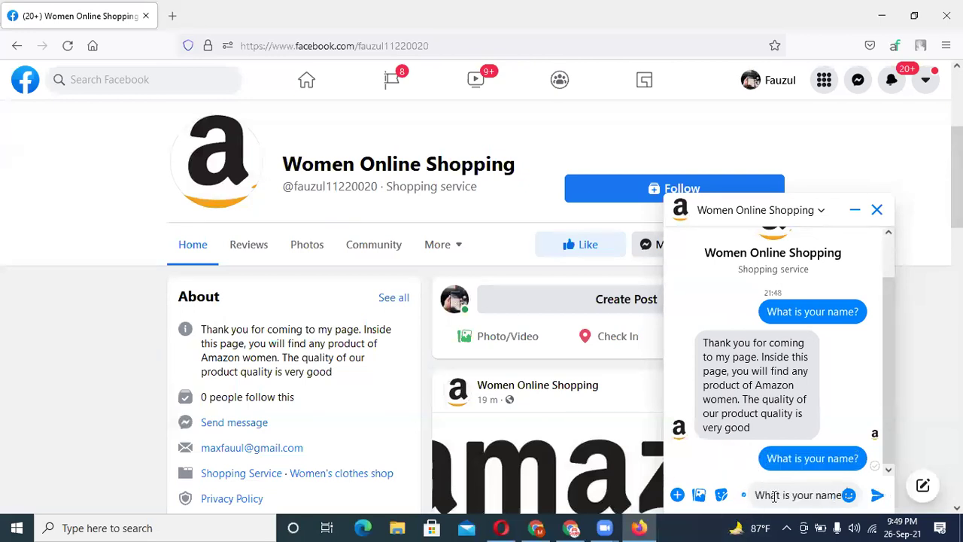
{"action": "key", "text": "Return"}
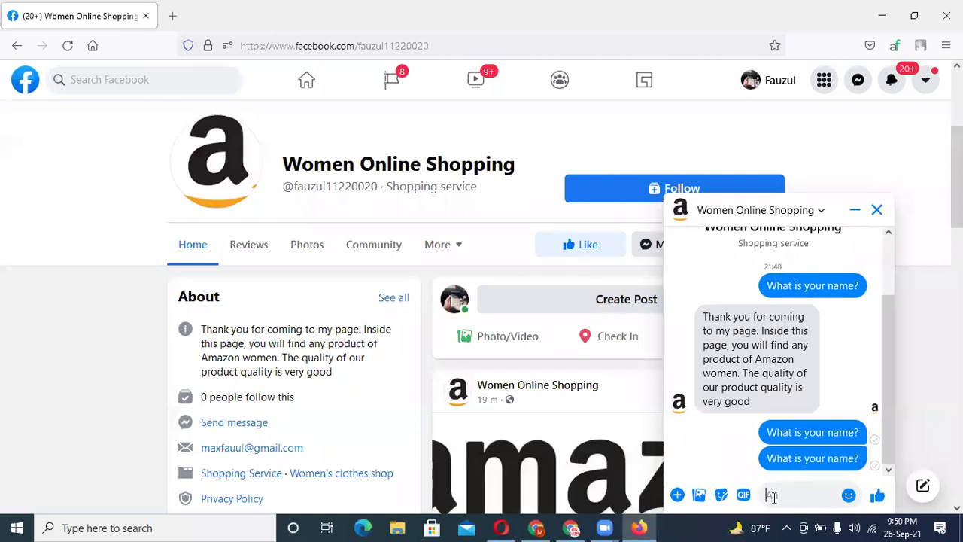
{"action": "left_click", "coordinate": [569, 527]}
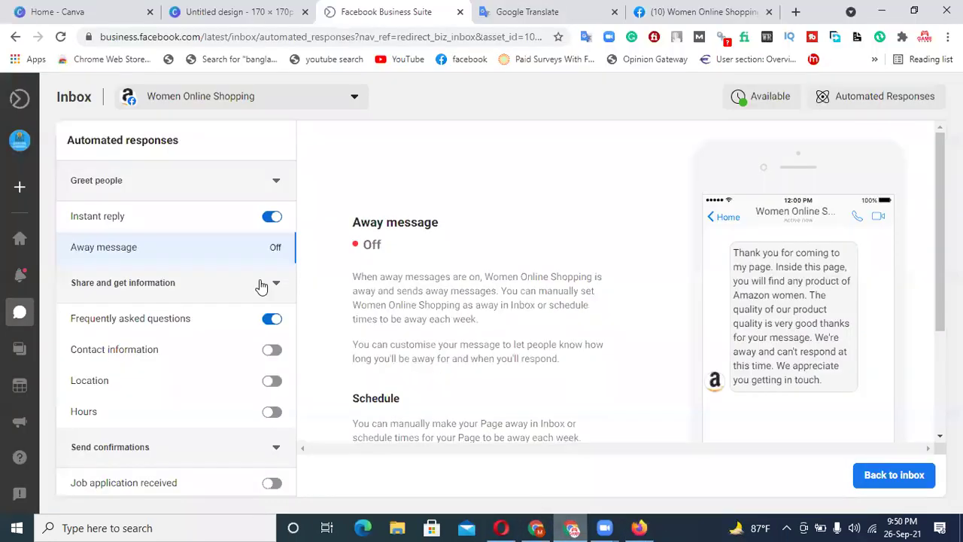
- Reload the Automated responses page, then send 'What is your name?' to the page's chat a third time
{"action": "left_click", "coordinate": [62, 37]}
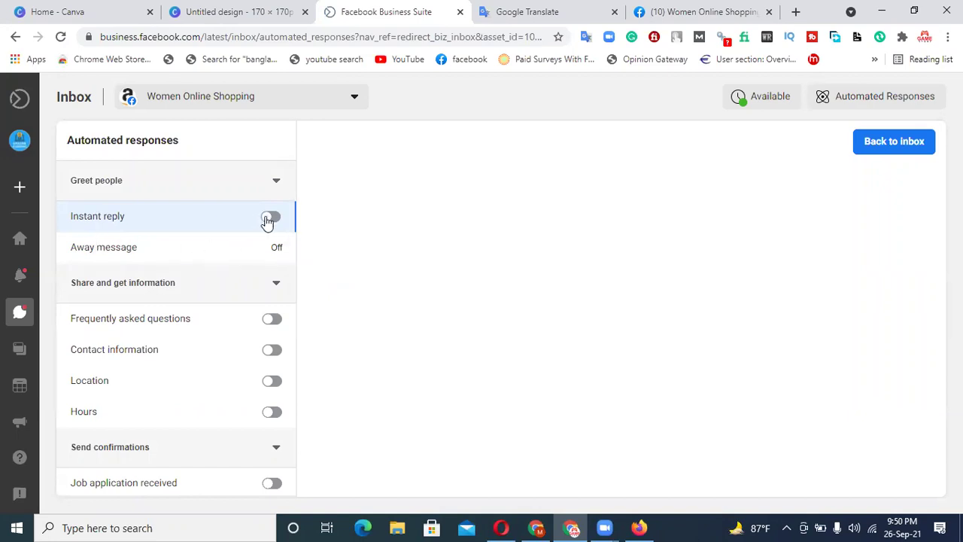
{"action": "left_click", "coordinate": [61, 37]}
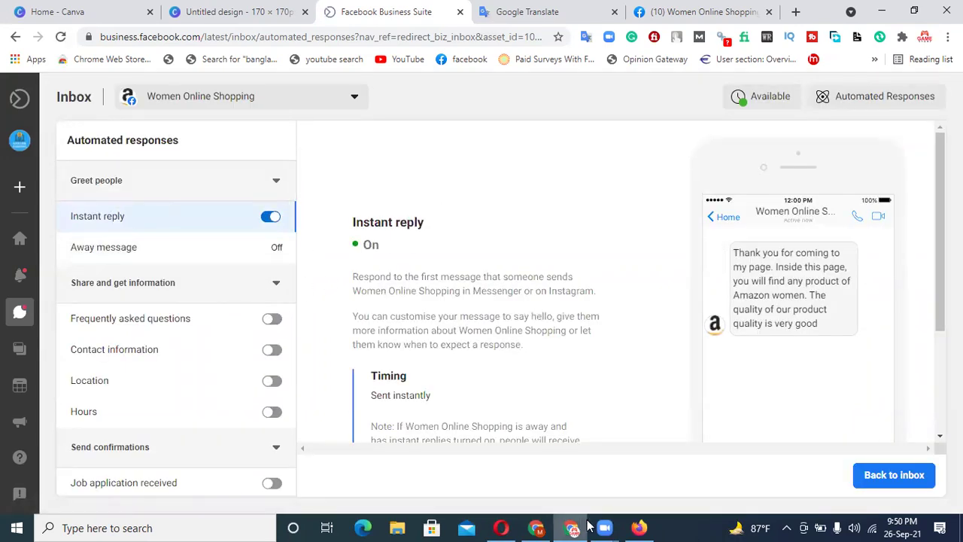
{"action": "left_click", "coordinate": [639, 527]}
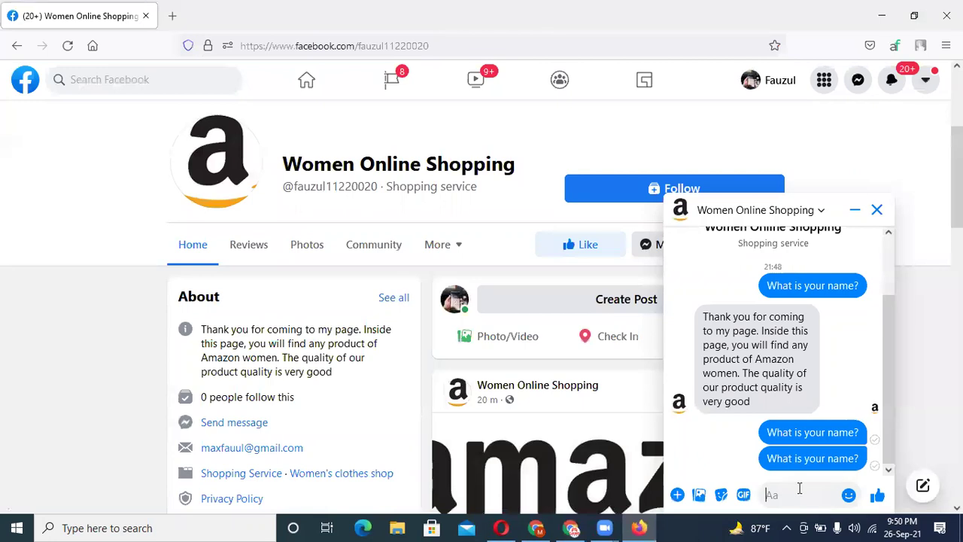
{"action": "key", "text": "ctrl+v"}
{"action": "key", "text": "Return"}
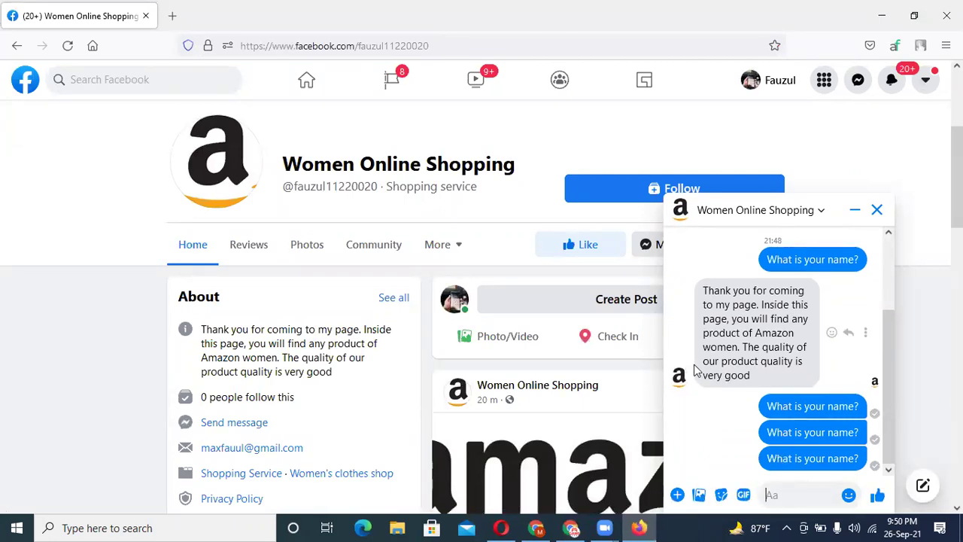
{"action": "scroll", "coordinate": [827, 328], "scroll_direction": "up", "scroll_amount": 2}
{"action": "scroll", "coordinate": [828, 328], "scroll_direction": "down", "scroll_amount": 2}
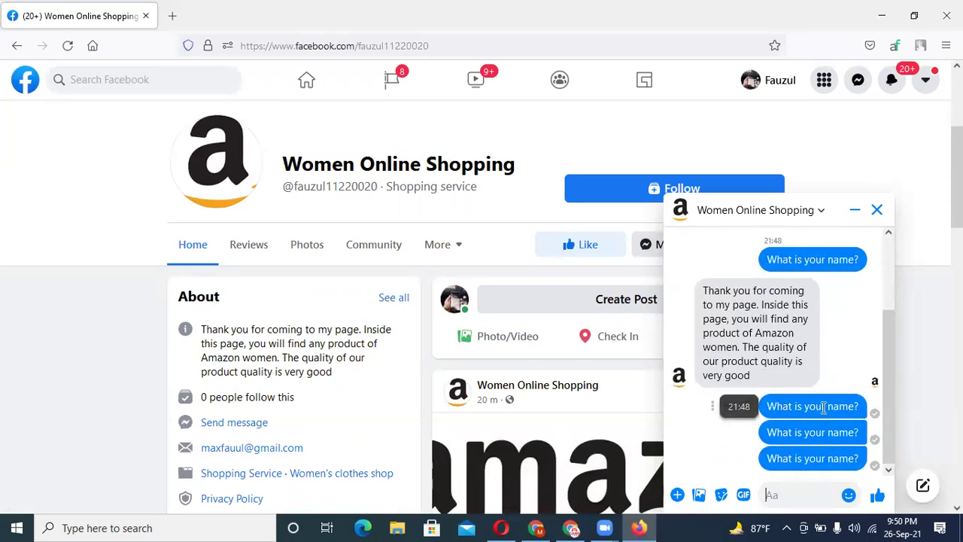
{"action": "left_click", "coordinate": [572, 528]}
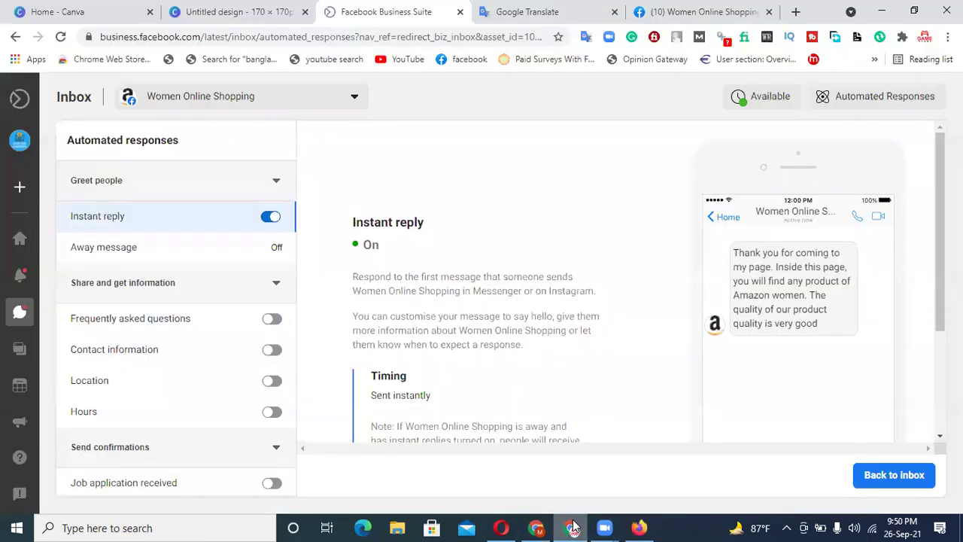
- Turn on Frequently asked questions from the Away message area and open its editor
{"action": "scroll", "coordinate": [464, 343], "scroll_direction": "down", "scroll_amount": 2}
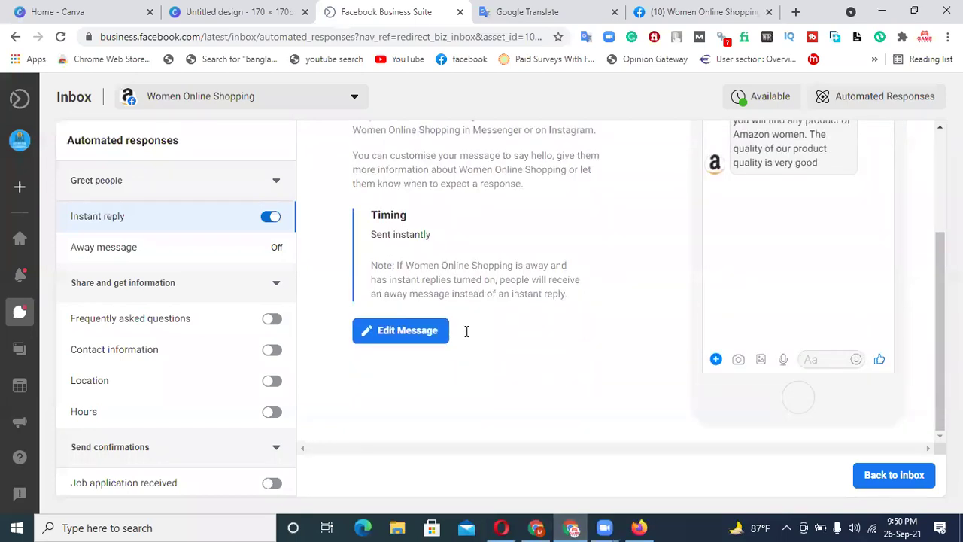
{"action": "scroll", "coordinate": [467, 331], "scroll_direction": "up", "scroll_amount": 2}
{"action": "left_click", "coordinate": [152, 253]}
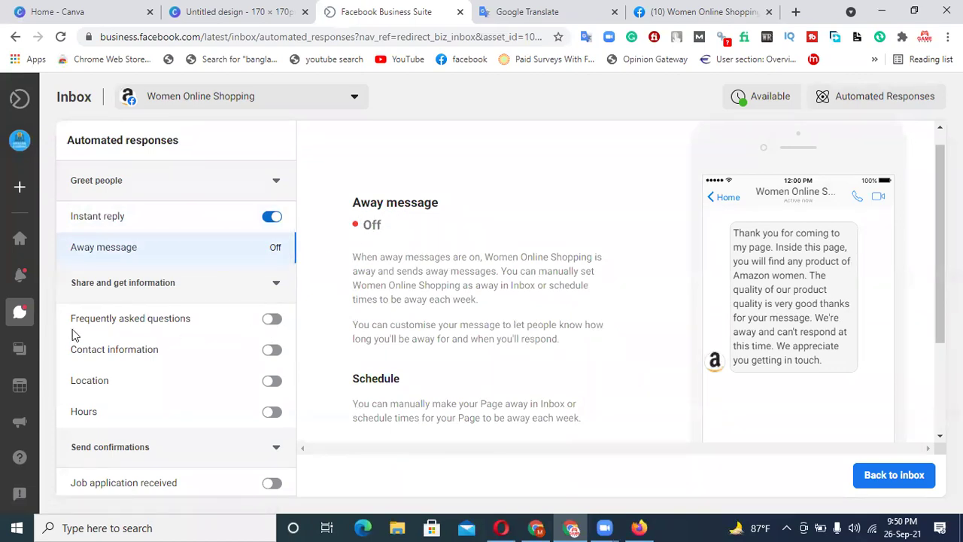
{"action": "left_click", "coordinate": [270, 320]}
{"action": "left_click", "coordinate": [146, 317]}
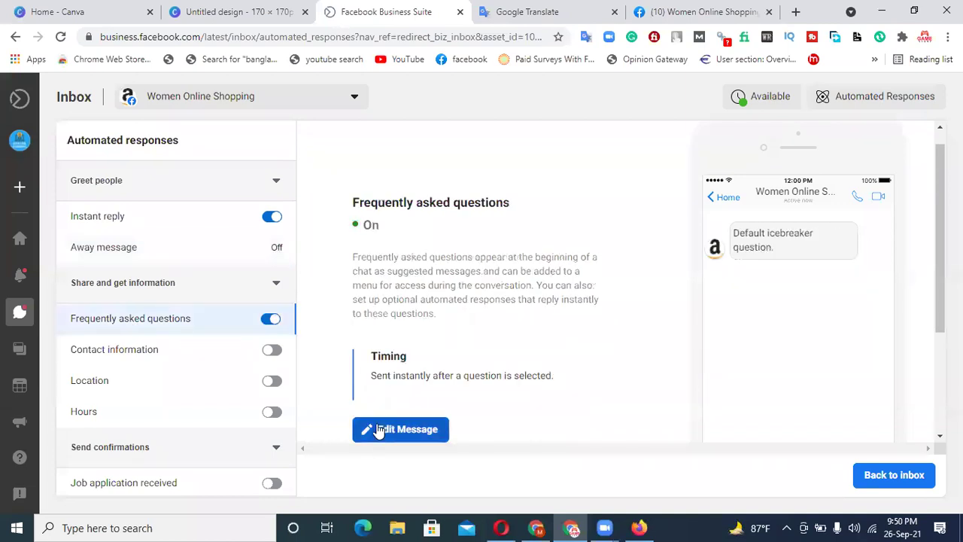
{"action": "left_click", "coordinate": [380, 427]}
- Switch on the Job application received response and save the FAQ settings
{"action": "scroll", "coordinate": [445, 348], "scroll_direction": "down", "scroll_amount": 2}
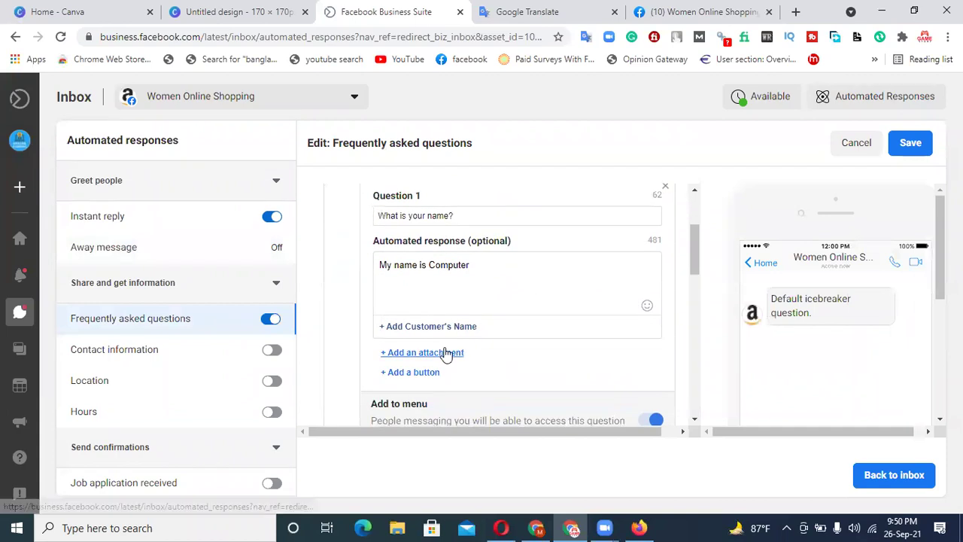
{"action": "scroll", "coordinate": [423, 351], "scroll_direction": "up", "scroll_amount": 2}
{"action": "scroll", "coordinate": [121, 369], "scroll_direction": "down", "scroll_amount": 1}
{"action": "scroll", "coordinate": [120, 368], "scroll_direction": "down", "scroll_amount": 3}
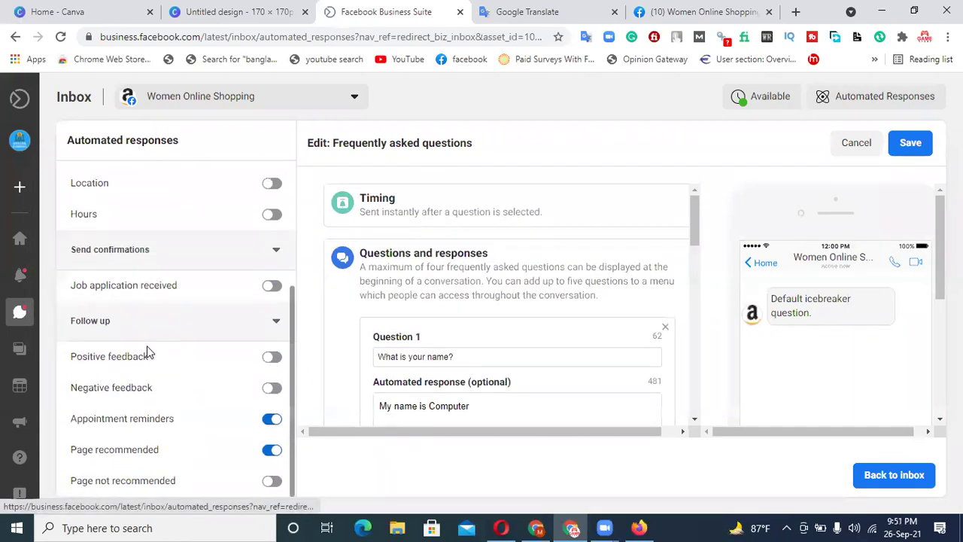
{"action": "left_click", "coordinate": [271, 286]}
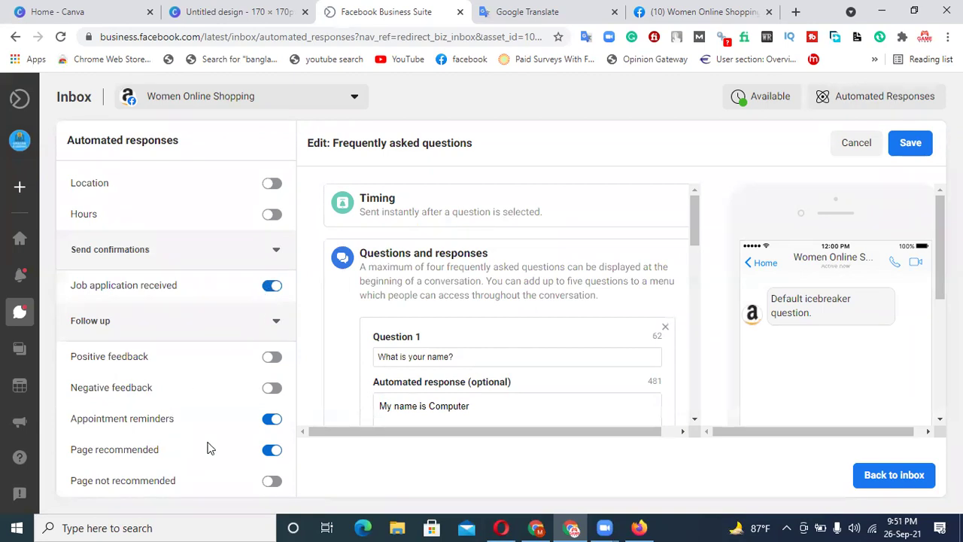
{"action": "left_click", "coordinate": [905, 147]}
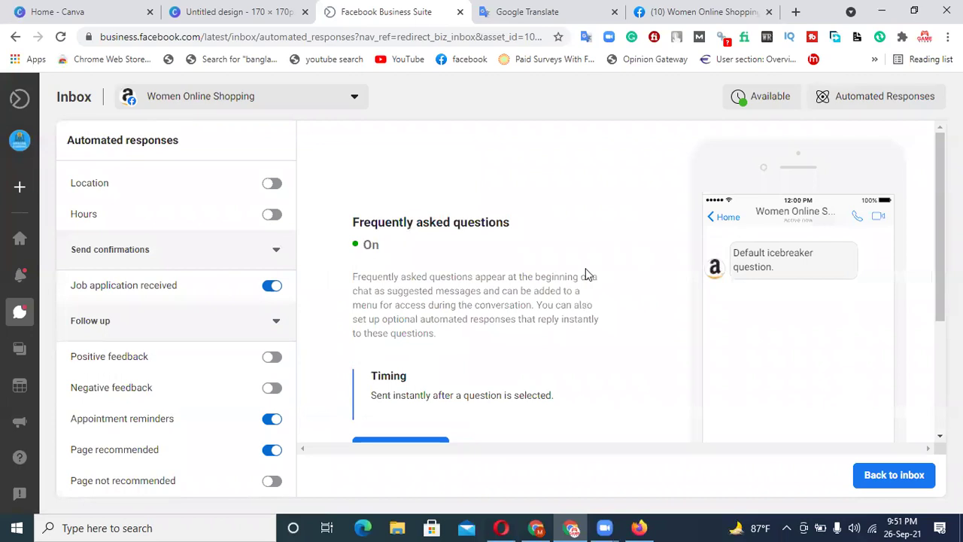
- Review the Instant reply settings before returning to the page's Messenger chat
{"action": "scroll", "coordinate": [585, 272], "scroll_direction": "down", "scroll_amount": 3}
{"action": "scroll", "coordinate": [584, 272], "scroll_direction": "up", "scroll_amount": 3}
{"action": "scroll", "coordinate": [584, 272], "scroll_direction": "down", "scroll_amount": 3}
{"action": "scroll", "coordinate": [584, 274], "scroll_direction": "up", "scroll_amount": 3}
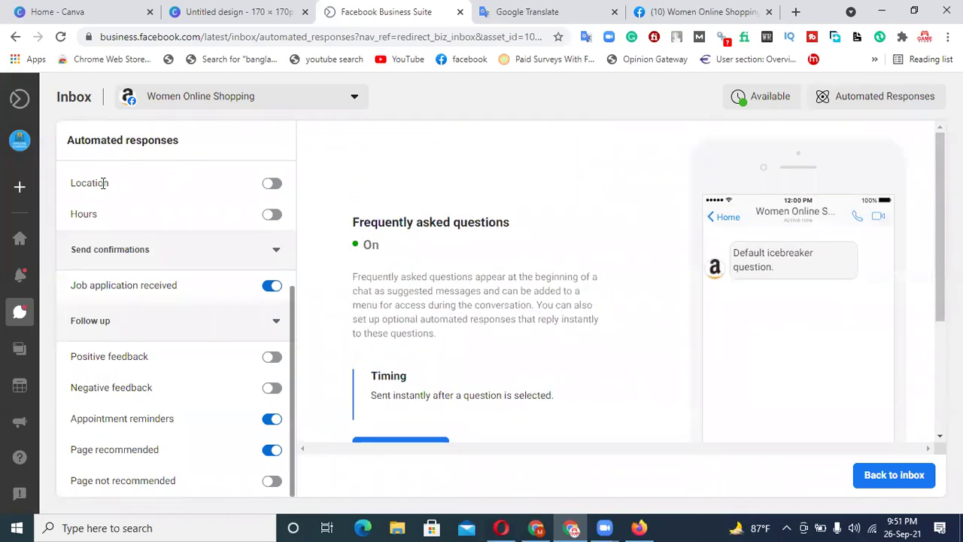
{"action": "scroll", "coordinate": [157, 269], "scroll_direction": "up", "scroll_amount": 3}
{"action": "left_click", "coordinate": [145, 216]}
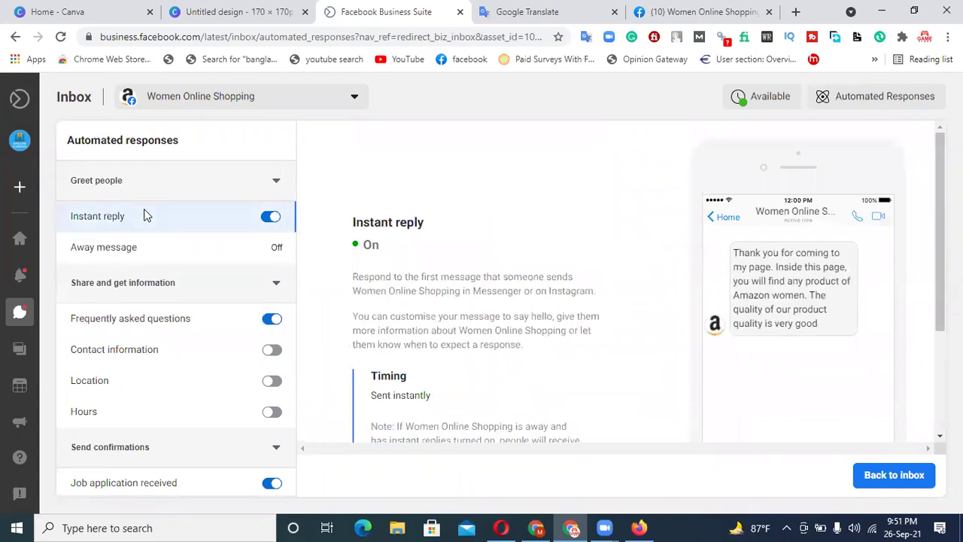
{"action": "left_click", "coordinate": [639, 527]}
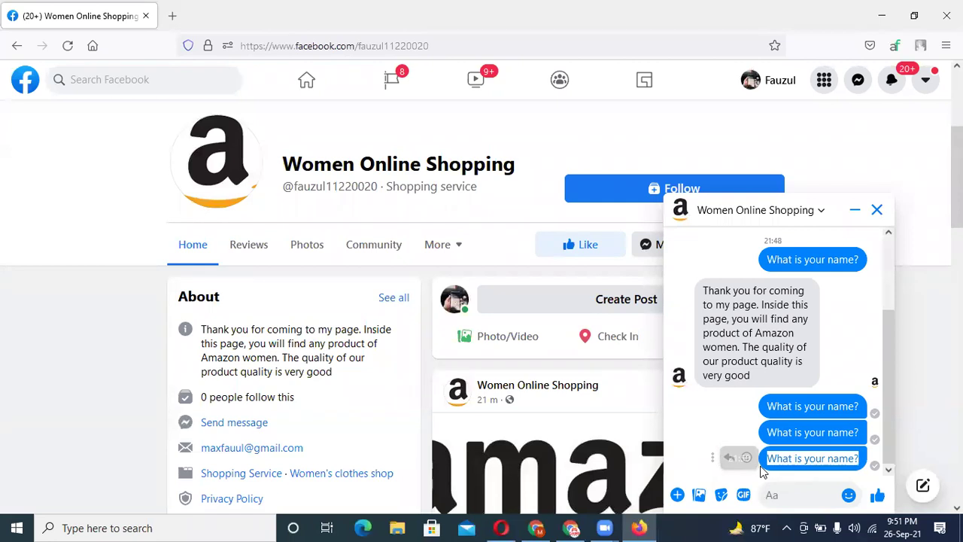
- Send 'What is your name?' and receive the automatic reply 'My name is Computer'
{"action": "left_click", "coordinate": [791, 496]}
{"action": "type", "text": "What is your name?"}
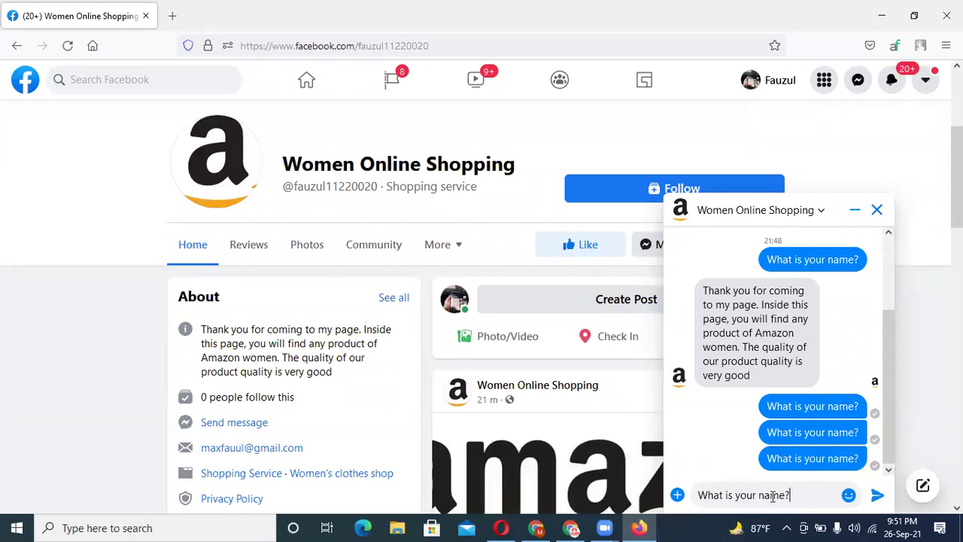
{"action": "key", "text": "Return"}
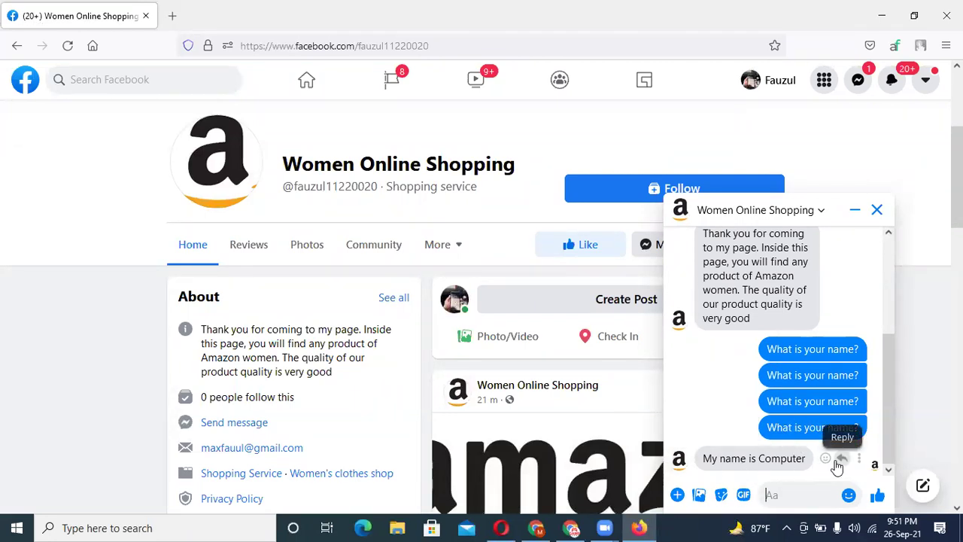
{"action": "left_click", "coordinate": [565, 527]}
{"action": "scroll", "coordinate": [439, 344], "scroll_direction": "down", "scroll_amount": 2}
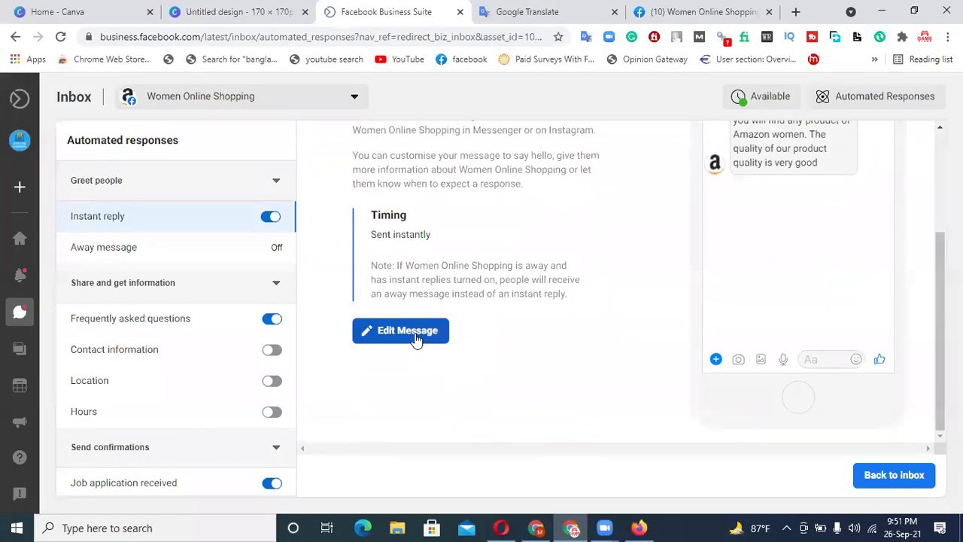
- Copy FAQ Question 2 'How Older You' from the editor and send it in Messenger
{"action": "left_click", "coordinate": [183, 317]}
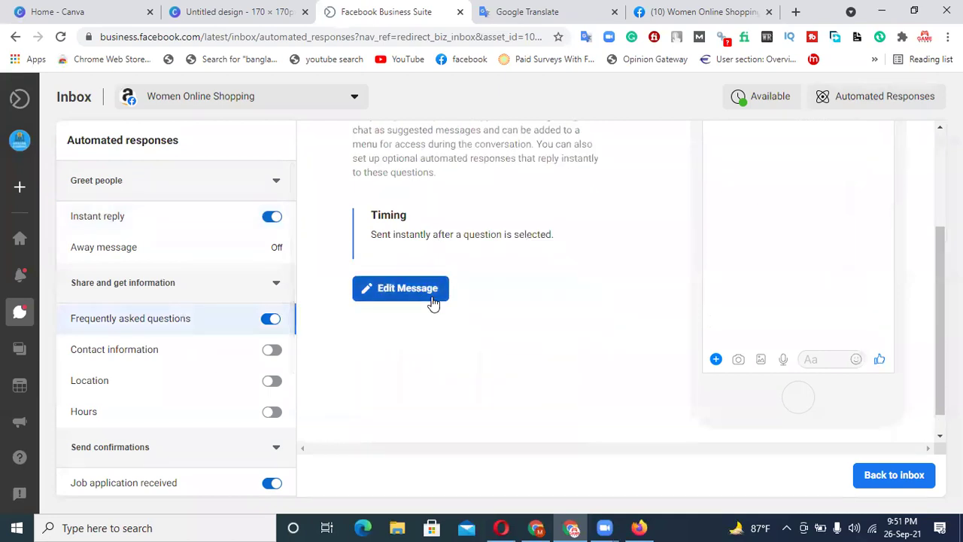
{"action": "left_click", "coordinate": [427, 294]}
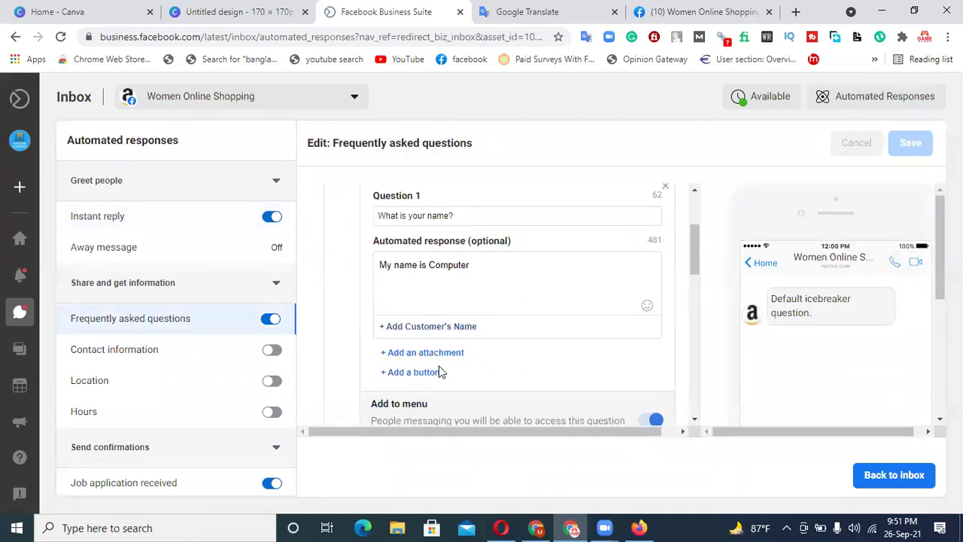
{"action": "scroll", "coordinate": [434, 362], "scroll_direction": "down", "scroll_amount": 2}
{"action": "left_click_drag", "start_coordinate": [457, 363], "coordinate": [361, 370]}
{"action": "key", "text": "ctrl+c"}
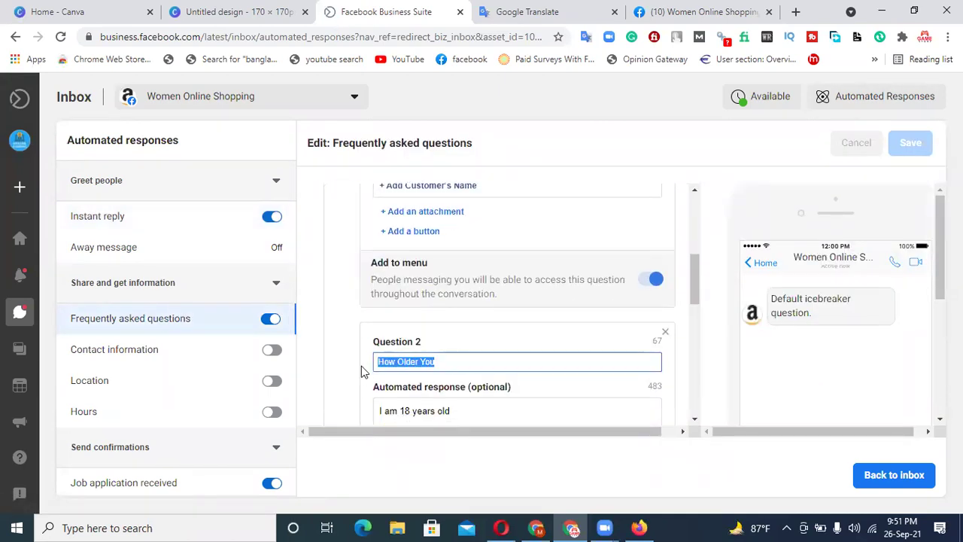
{"action": "left_click", "coordinate": [639, 528]}
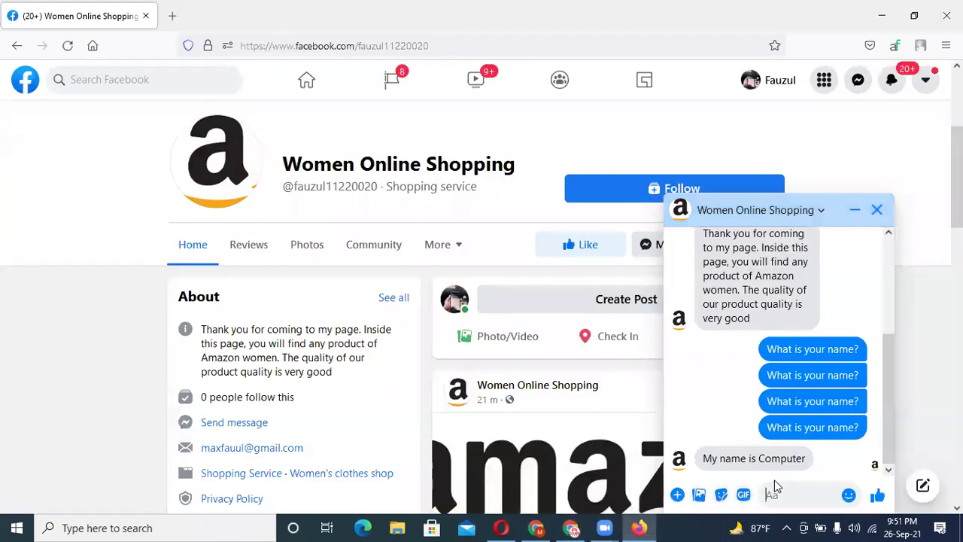
{"action": "left_click", "coordinate": [758, 507]}
{"action": "key", "text": "ctrl+v"}
{"action": "key", "text": "Return"}
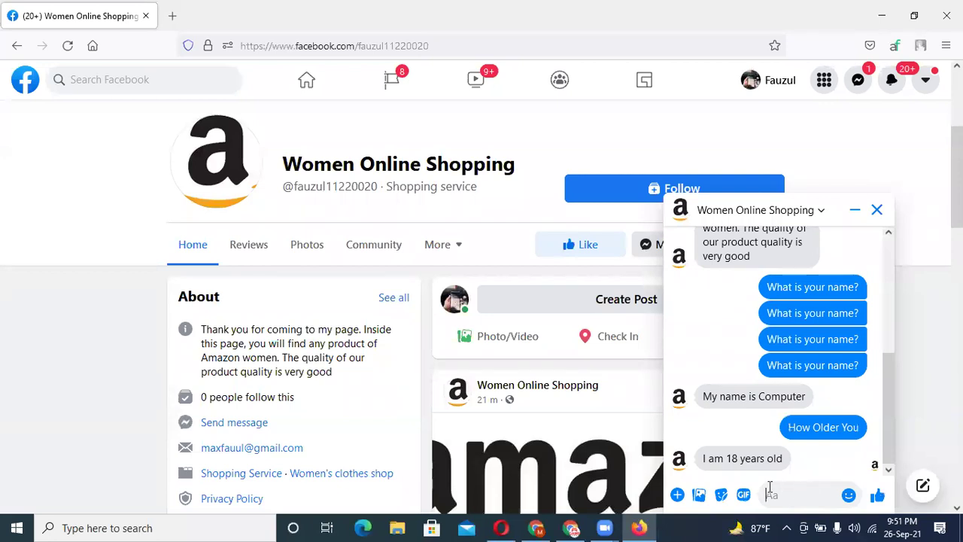
- Copy Question 3 'No Thank you', send it, and check the 'I am 18 years old' and 'Most Welcome' replies
{"action": "left_click", "coordinate": [570, 527]}
{"action": "scroll", "coordinate": [509, 376], "scroll_direction": "down", "scroll_amount": 1}
{"action": "scroll", "coordinate": [507, 354], "scroll_direction": "down", "scroll_amount": 4}
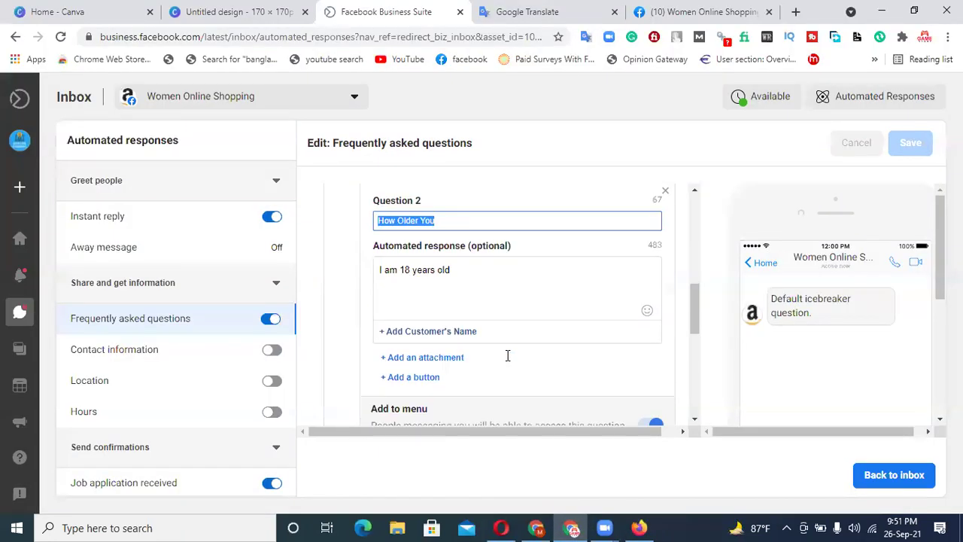
{"action": "left_click_drag", "start_coordinate": [440, 374], "coordinate": [369, 385]}
{"action": "key", "text": "ctrl+c"}
{"action": "left_click", "coordinate": [639, 527]}
{"action": "left_click", "coordinate": [770, 494]}
{"action": "key", "text": "ctrl+v"}
{"action": "key", "text": "Return"}
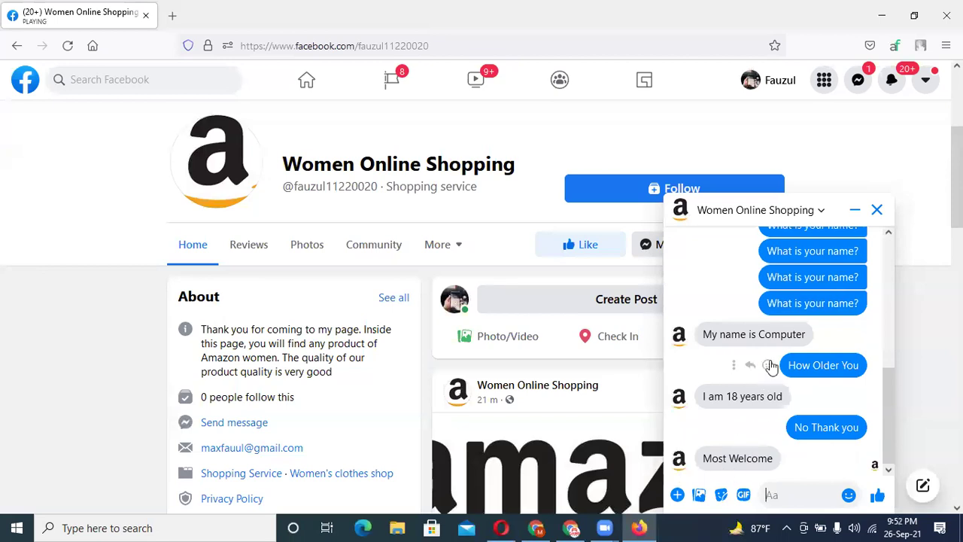
{"action": "scroll", "coordinate": [756, 360], "scroll_direction": "up", "scroll_amount": 3}
{"action": "scroll", "coordinate": [756, 360], "scroll_direction": "up", "scroll_amount": 2}
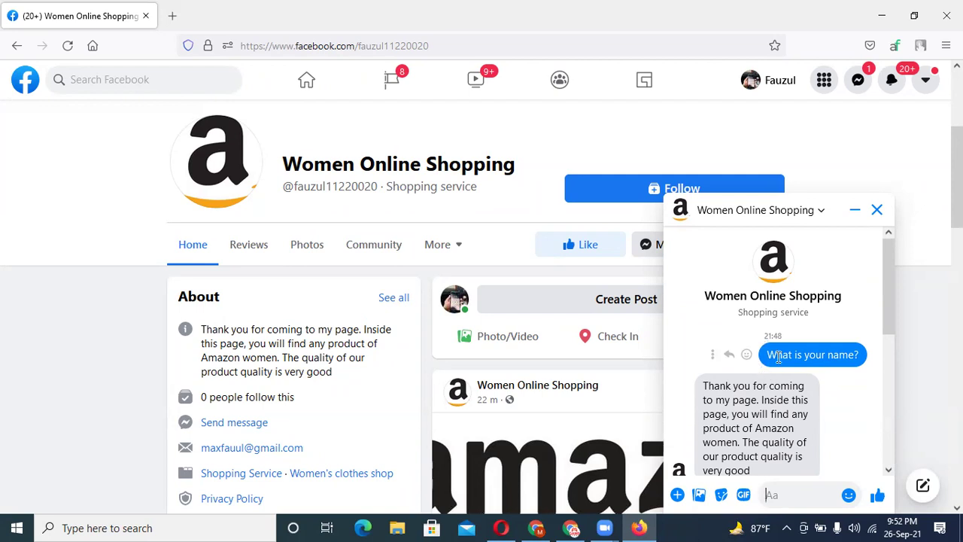
{"action": "scroll", "coordinate": [775, 361], "scroll_direction": "down", "scroll_amount": 3}
{"action": "scroll", "coordinate": [778, 358], "scroll_direction": "down", "scroll_amount": 2}
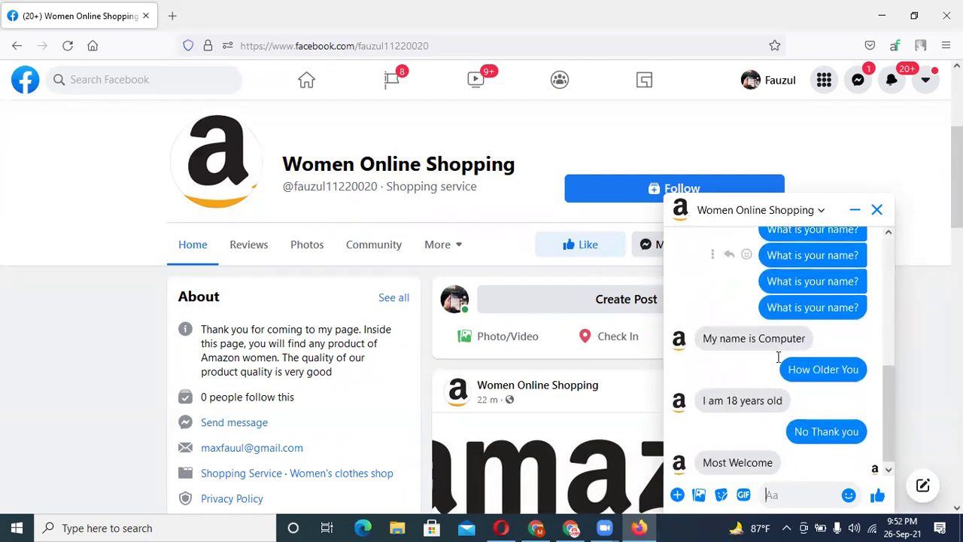
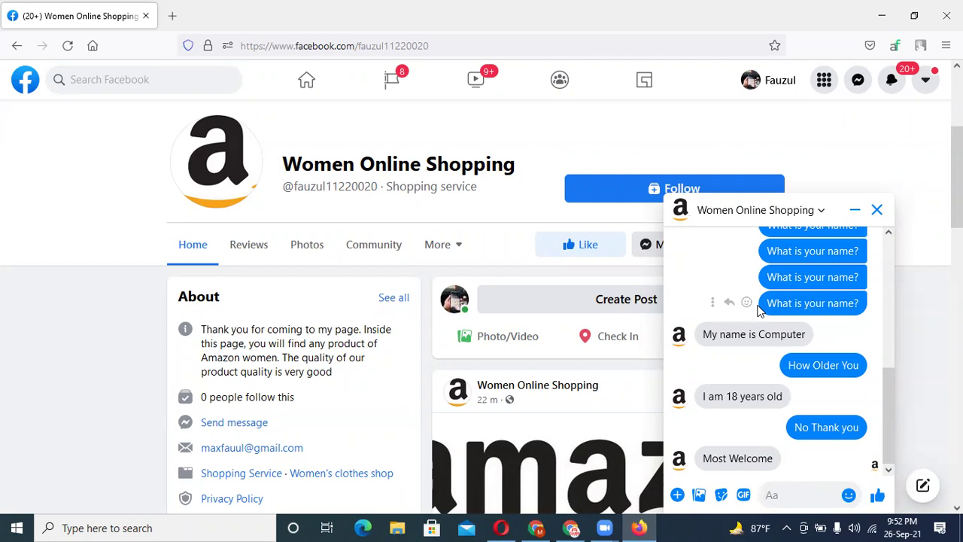
- Send 'No Thank you', then paste and send 'What is your name?' in the page chat
{"action": "type", "text": "No Thank you"}
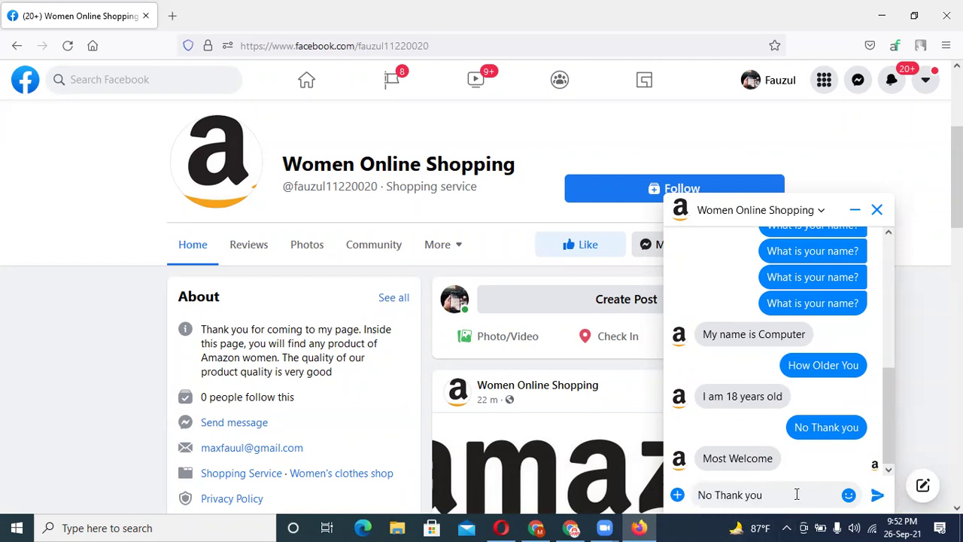
{"action": "key", "text": "Return"}
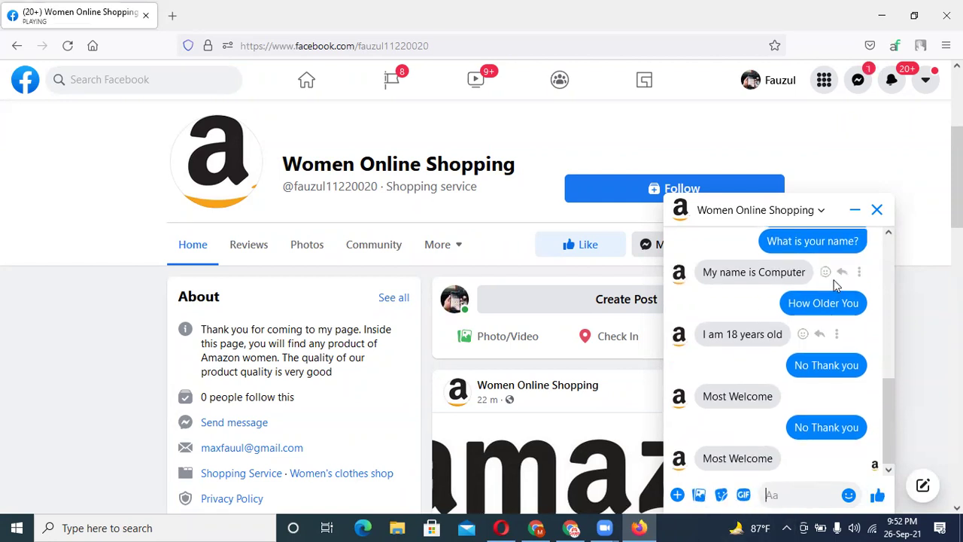
{"action": "triple_click", "coordinate": [766, 247]}
{"action": "key", "text": "ctrl+c"}
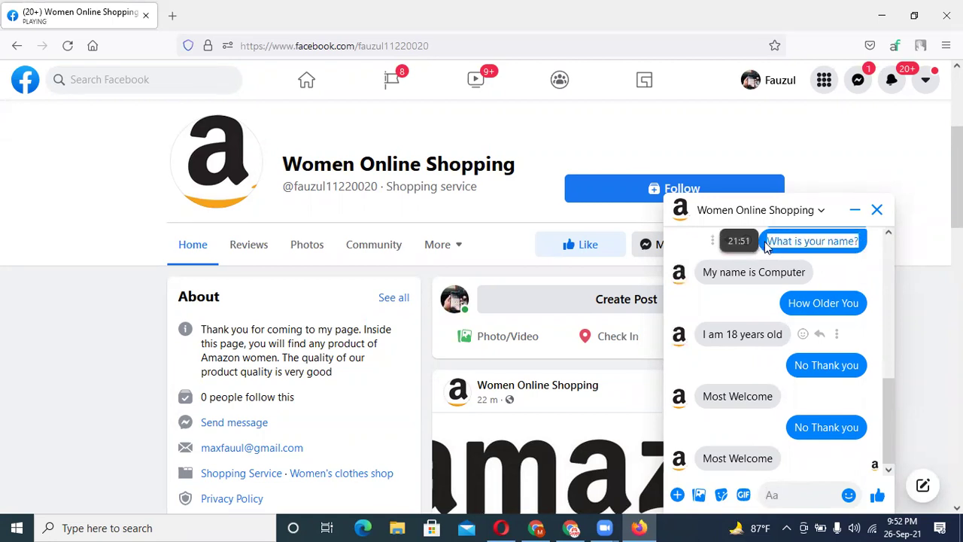
{"action": "left_click", "coordinate": [784, 498]}
{"action": "key", "text": "ctrl+v"}
{"action": "key", "text": "Return"}
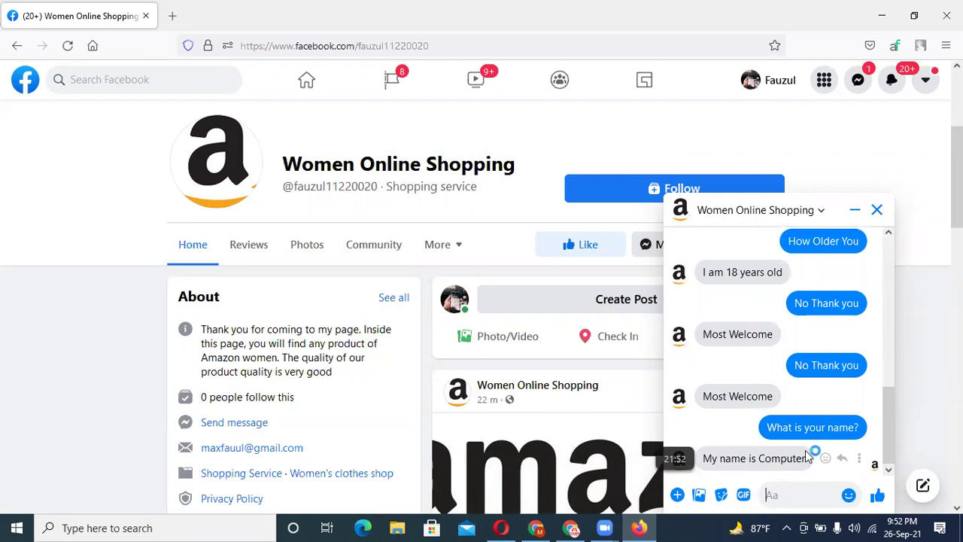
- Look over the FAQ questions in the automated responses editor
{"action": "left_click", "coordinate": [570, 528]}
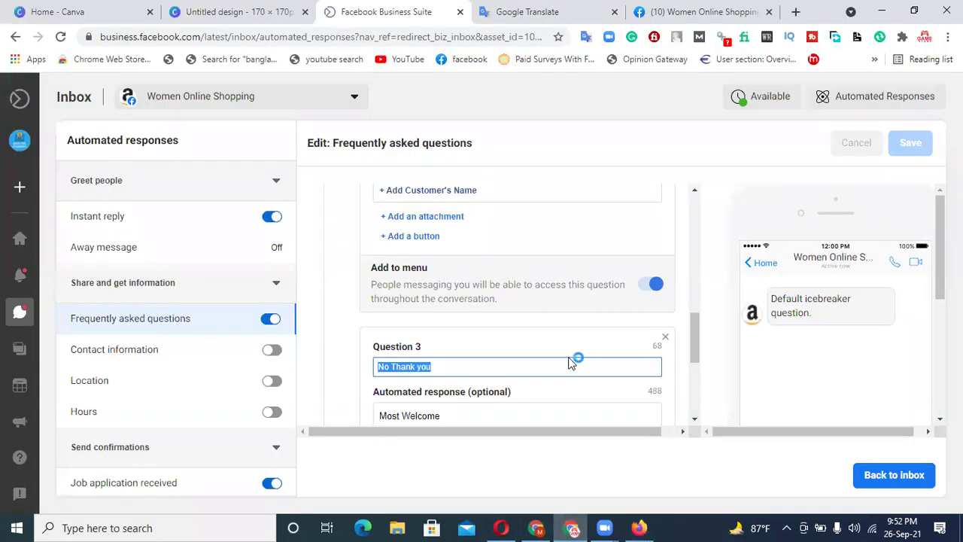
{"action": "left_click", "coordinate": [752, 477]}
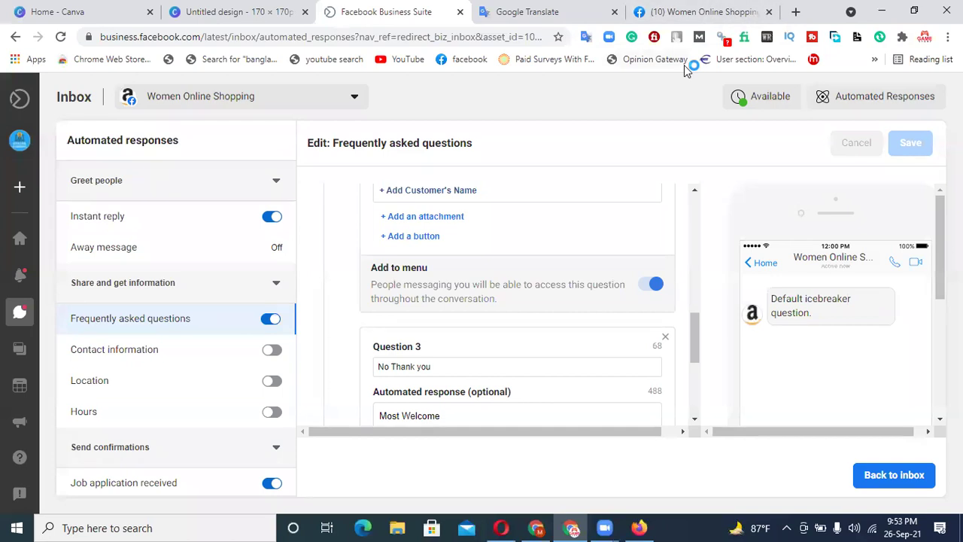
{"action": "scroll", "coordinate": [594, 226], "scroll_direction": "up", "scroll_amount": 5}
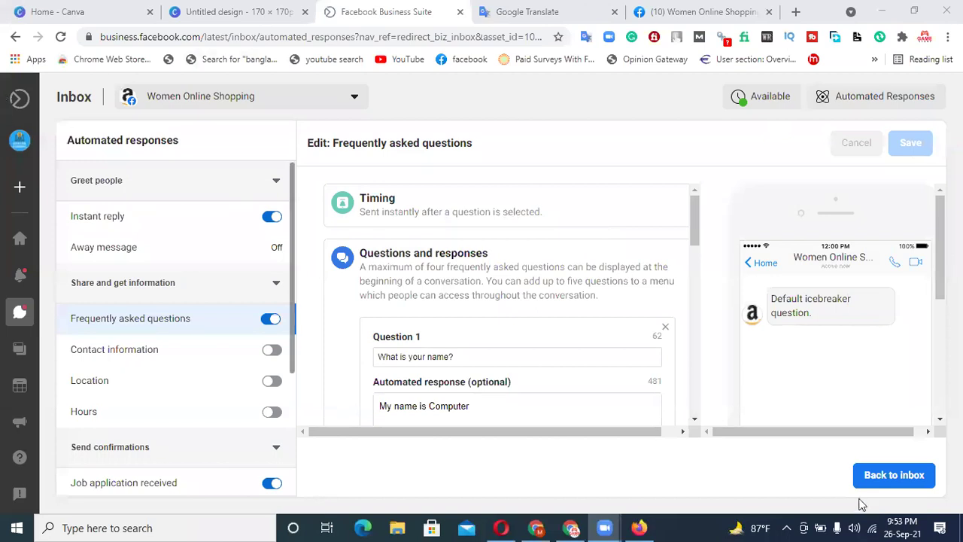
- Return to the inbox, scroll through the test conversation, and close the Business Suite tab
{"action": "left_click", "coordinate": [878, 480]}
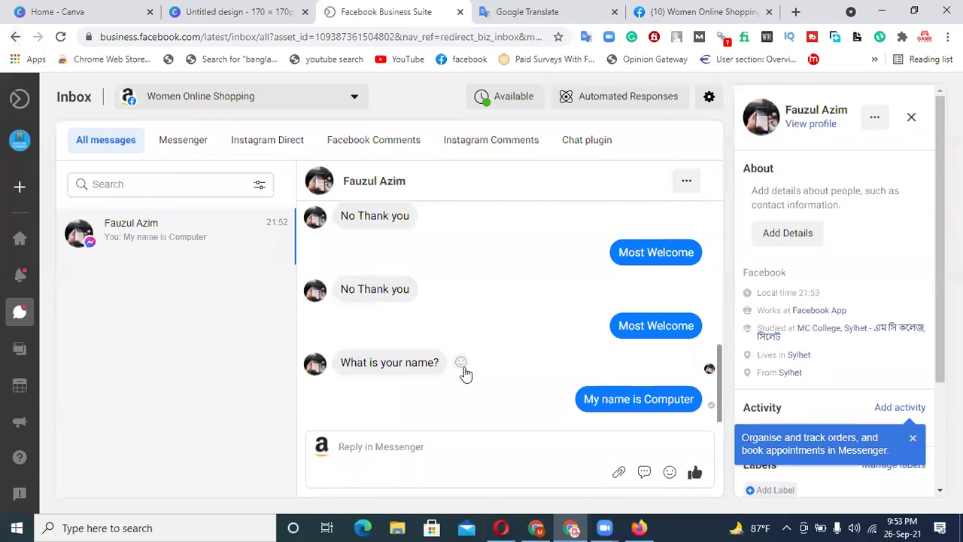
{"action": "scroll", "coordinate": [536, 300], "scroll_direction": "up", "scroll_amount": 10}
{"action": "scroll", "coordinate": [538, 301], "scroll_direction": "down", "scroll_amount": 10}
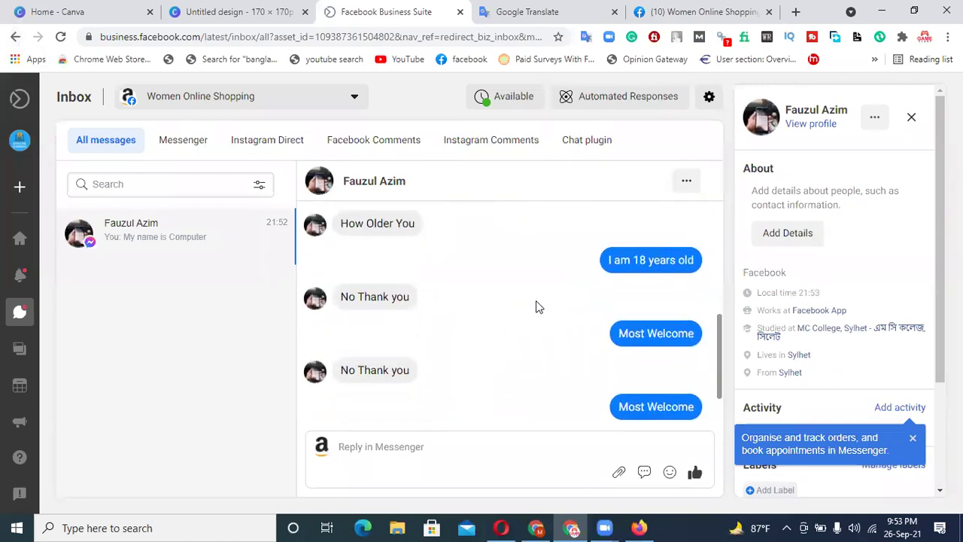
{"action": "scroll", "coordinate": [537, 304], "scroll_direction": "up", "scroll_amount": 10}
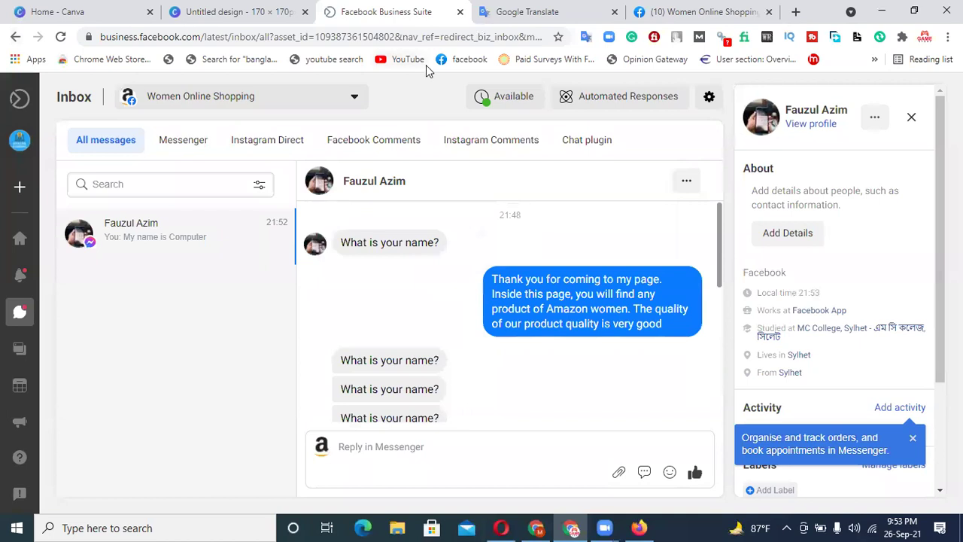
{"action": "left_click", "coordinate": [461, 12]}
- Reload the Women Online Shopping page and open Settings from the Manage Page sidebar
{"action": "left_click", "coordinate": [515, 12]}
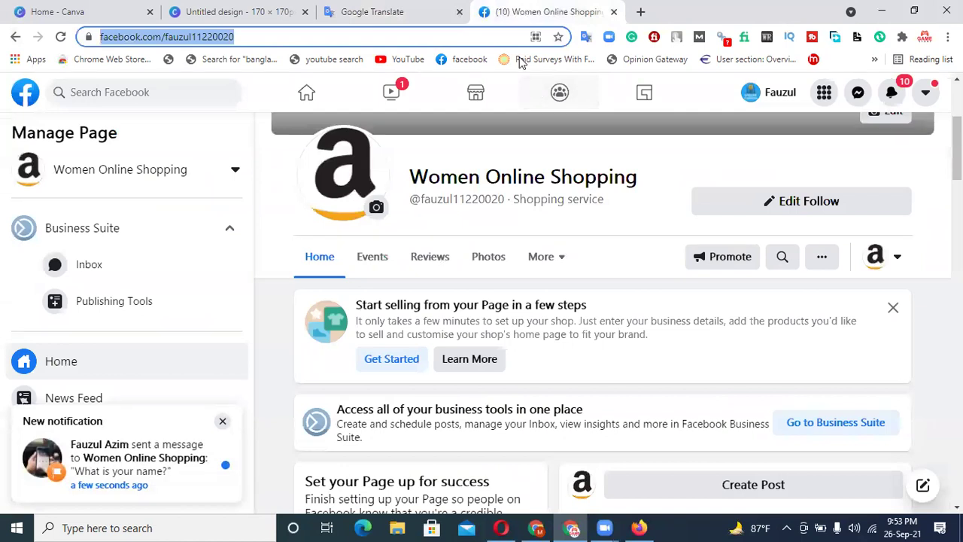
{"action": "left_click", "coordinate": [61, 36]}
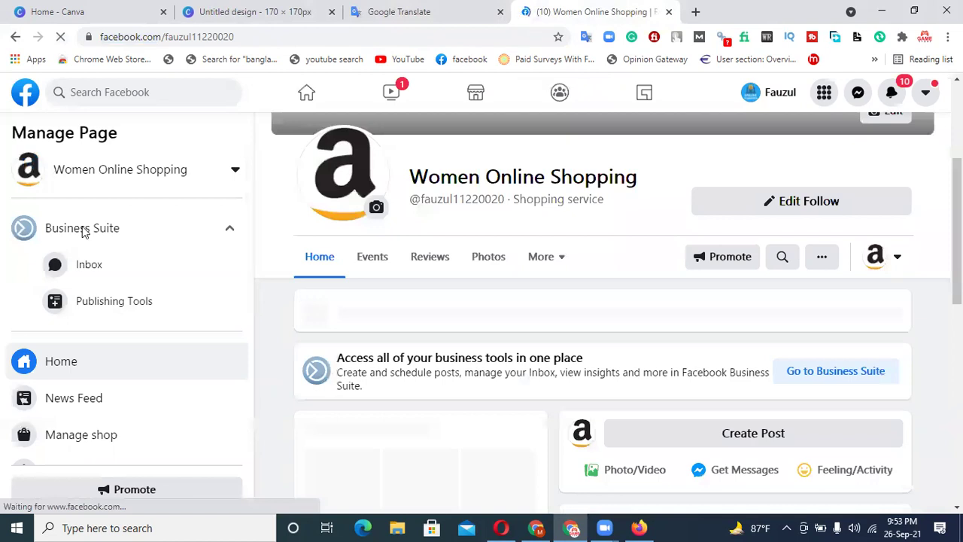
{"action": "scroll", "coordinate": [60, 305], "scroll_direction": "down", "scroll_amount": 2}
{"action": "scroll", "coordinate": [60, 305], "scroll_direction": "down", "scroll_amount": 2}
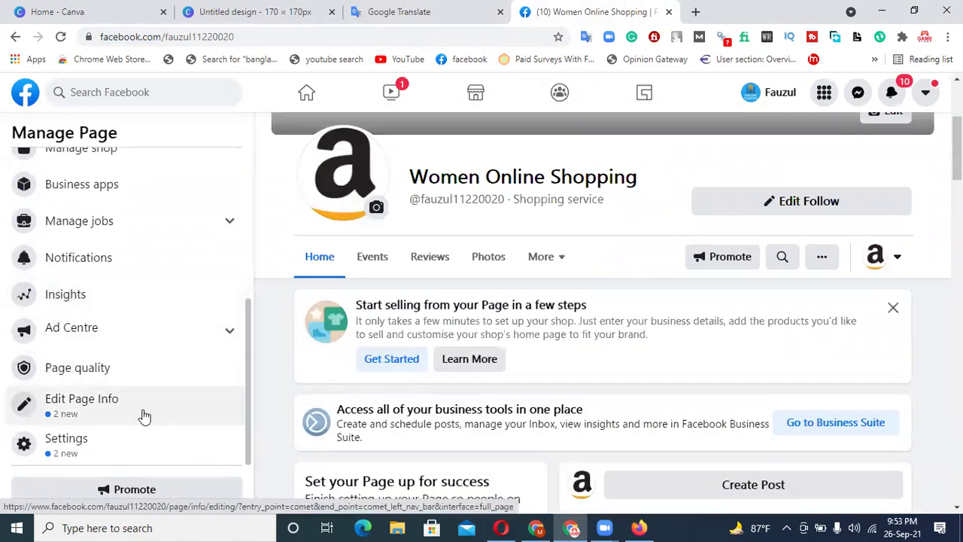
{"action": "left_click", "coordinate": [94, 454]}
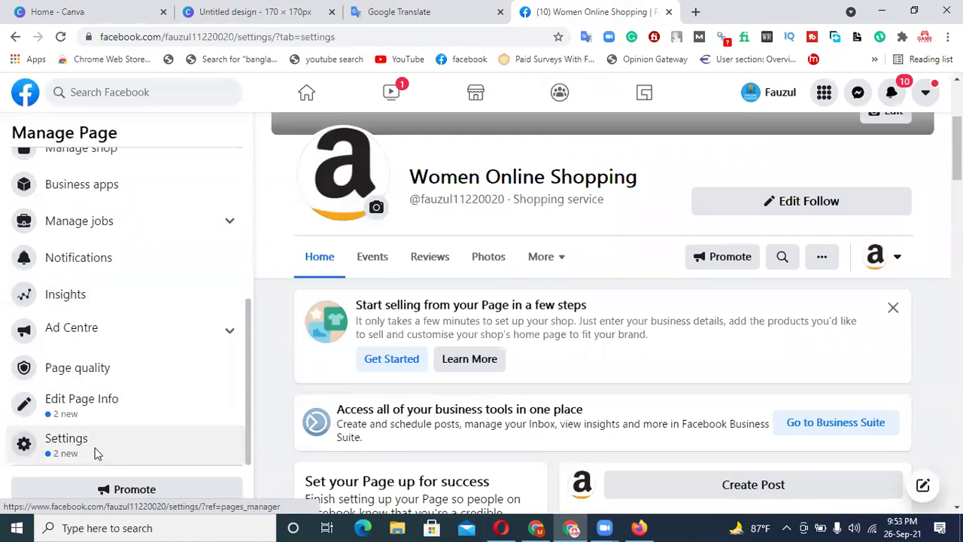
{"action": "scroll", "coordinate": [355, 344], "scroll_direction": "down", "scroll_amount": 4}
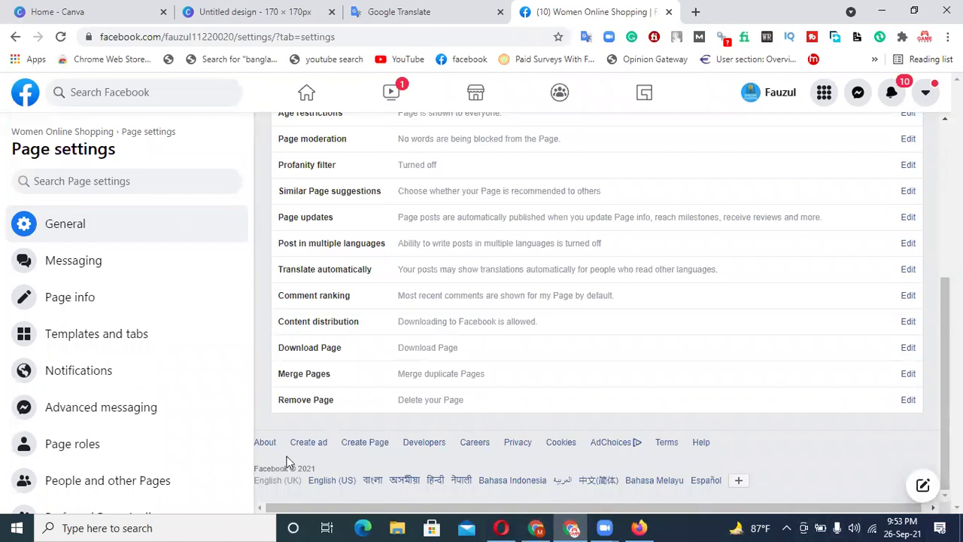
- Open the Page Roles settings and look over the roles available for a new person
{"action": "left_click", "coordinate": [95, 449]}
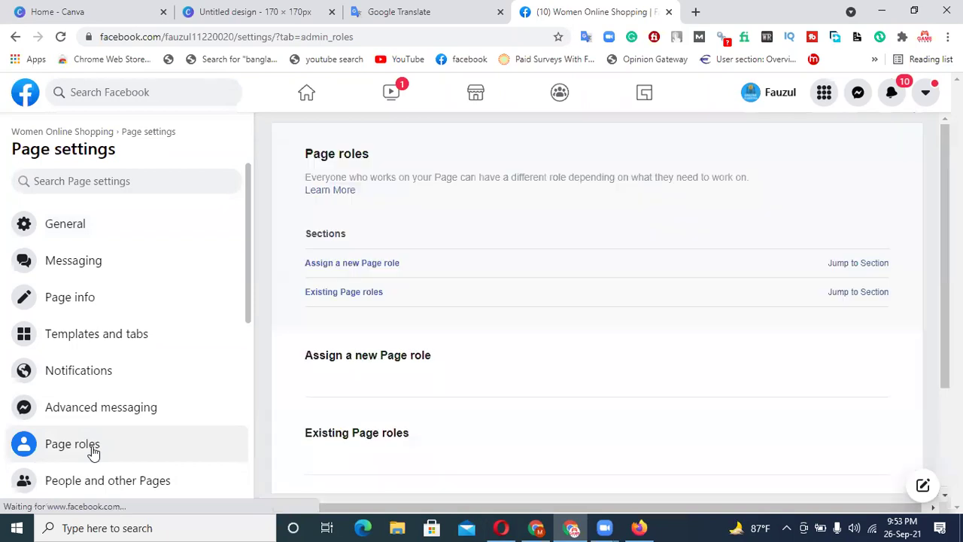
{"action": "scroll", "coordinate": [638, 389], "scroll_direction": "down", "scroll_amount": 2}
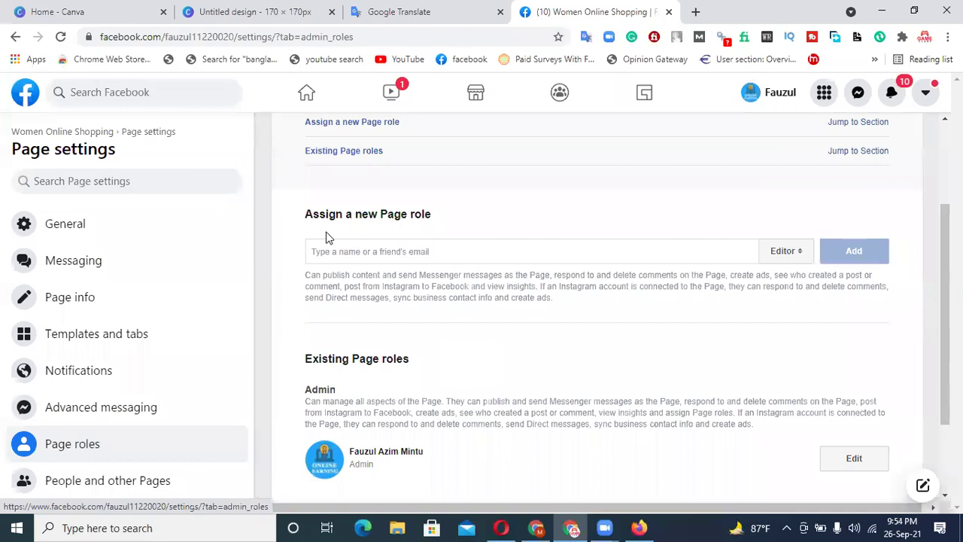
{"action": "left_click", "coordinate": [412, 251]}
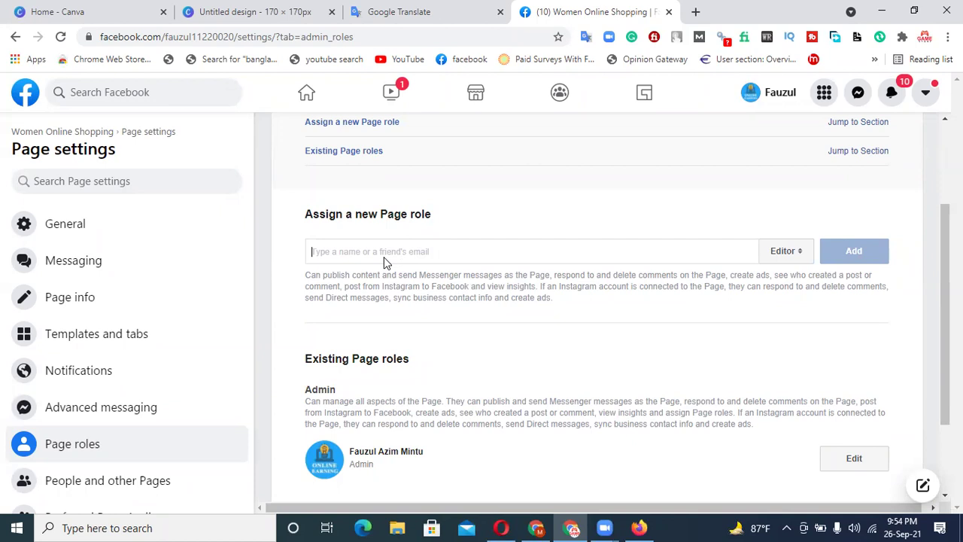
{"action": "left_click", "coordinate": [792, 254]}
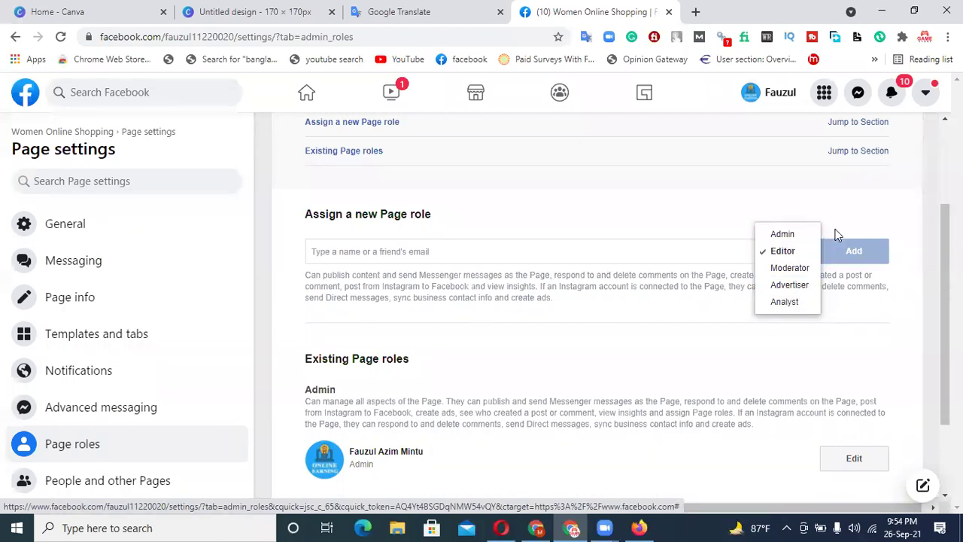
{"action": "left_click", "coordinate": [854, 213]}
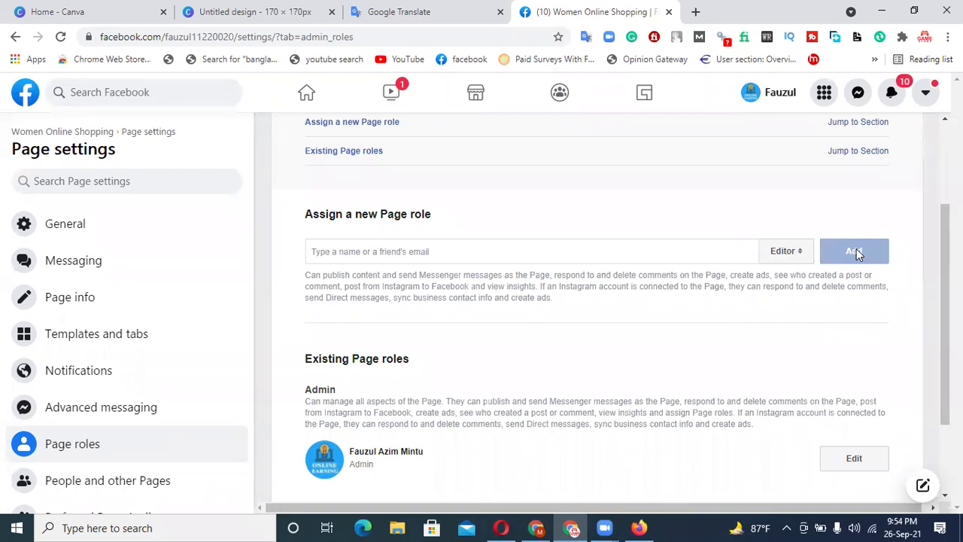
- Enter the person's name, pick them from the suggestions, and assign them the Admin role
{"action": "left_click", "coordinate": [446, 254]}
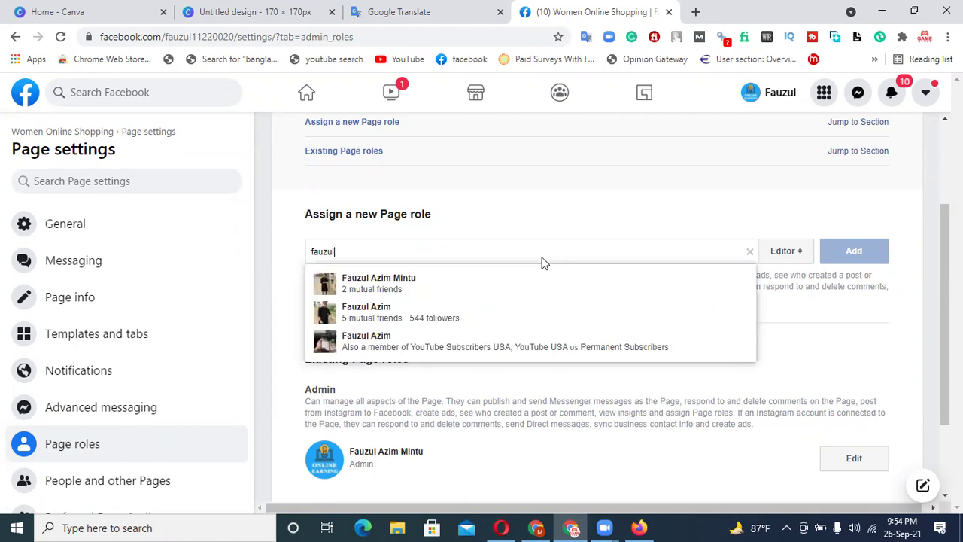
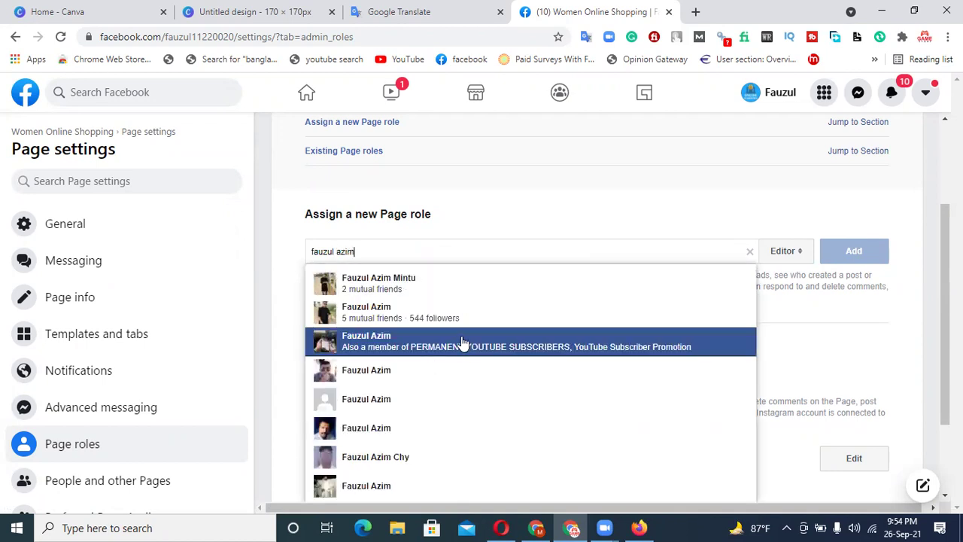
{"action": "left_click", "coordinate": [413, 322]}
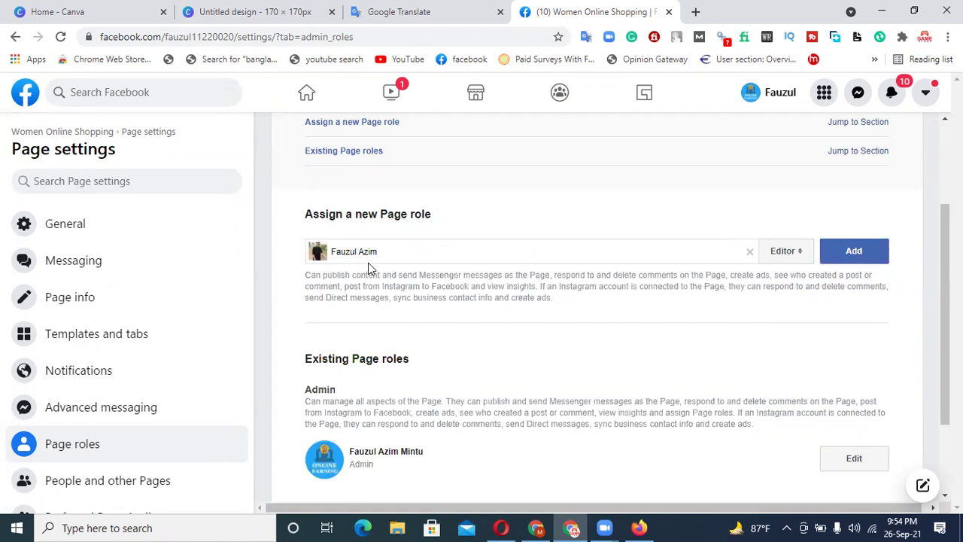
{"action": "left_click", "coordinate": [780, 256]}
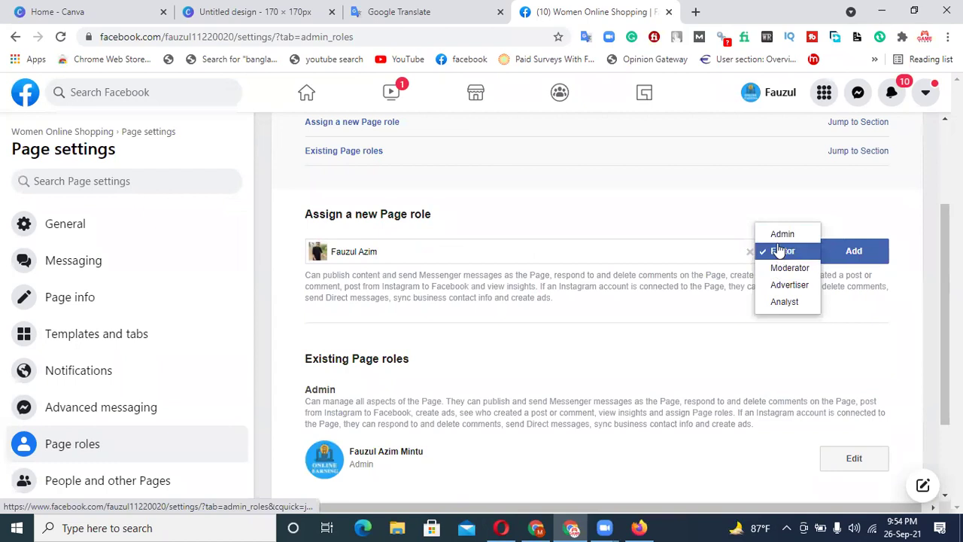
{"action": "left_click", "coordinate": [780, 234]}
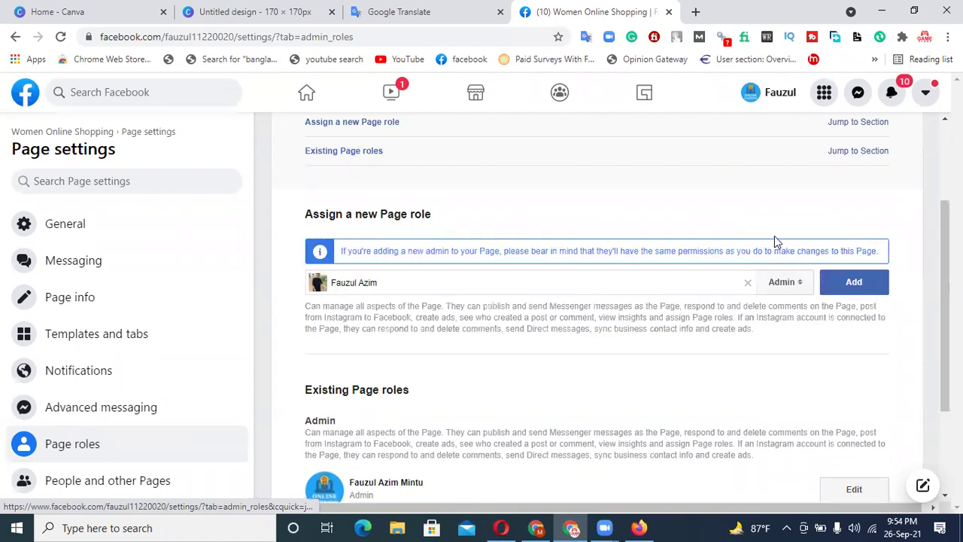
{"action": "left_click", "coordinate": [847, 294]}
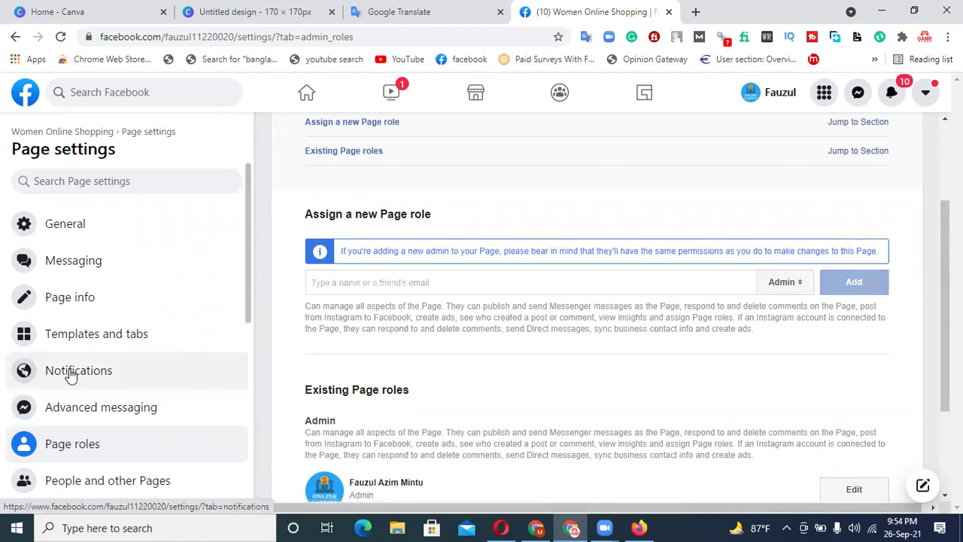
- From the home feed, open the Women Online Shopping page and switch to the other browser showing it
{"action": "scroll", "coordinate": [73, 370], "scroll_direction": "down", "scroll_amount": 3}
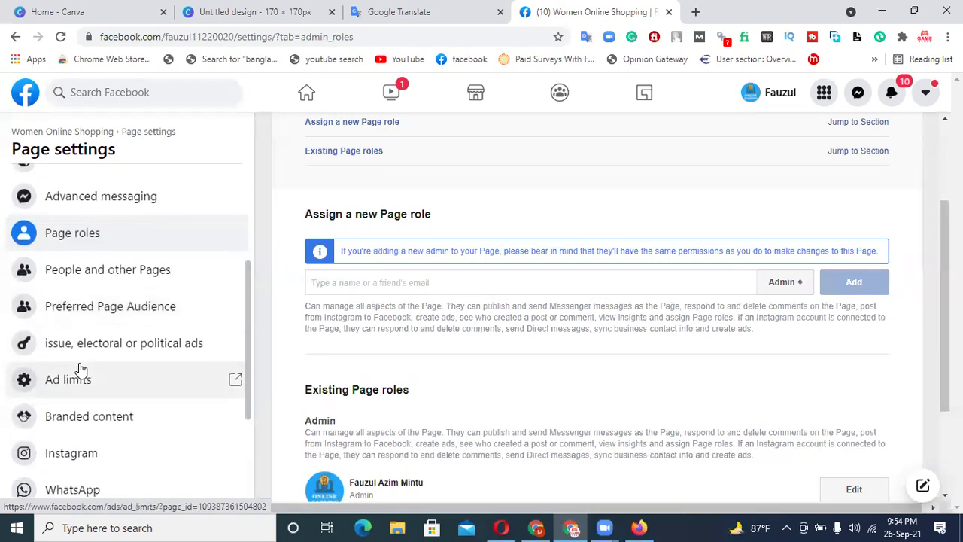
{"action": "scroll", "coordinate": [100, 366], "scroll_direction": "up", "scroll_amount": 3}
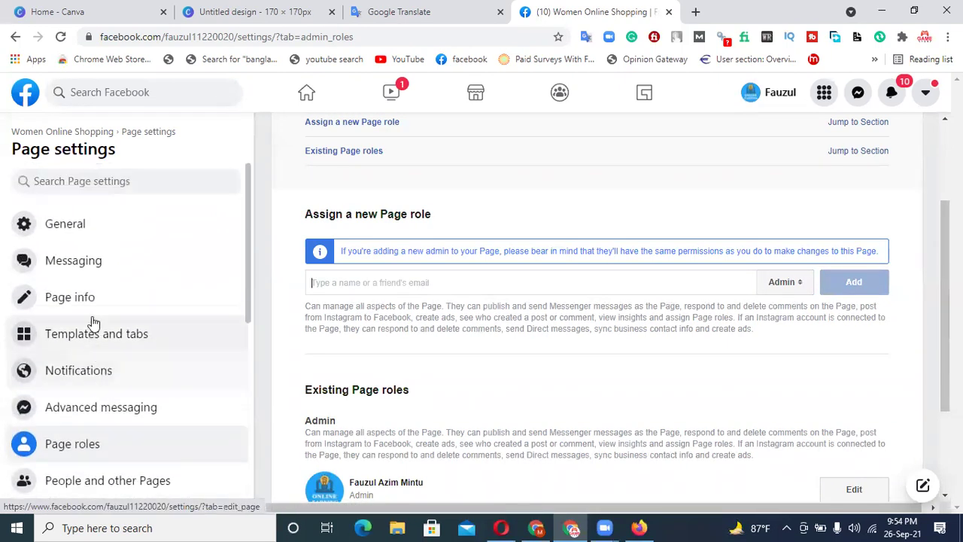
{"action": "scroll", "coordinate": [118, 389], "scroll_direction": "down", "scroll_amount": 2}
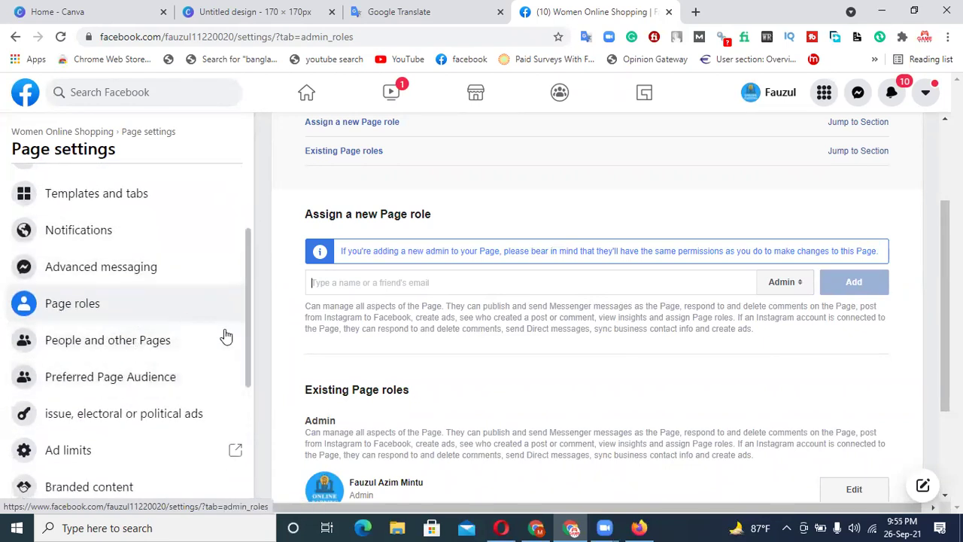
{"action": "scroll", "coordinate": [176, 387], "scroll_direction": "down", "scroll_amount": 2}
{"action": "scroll", "coordinate": [176, 387], "scroll_direction": "down", "scroll_amount": 2}
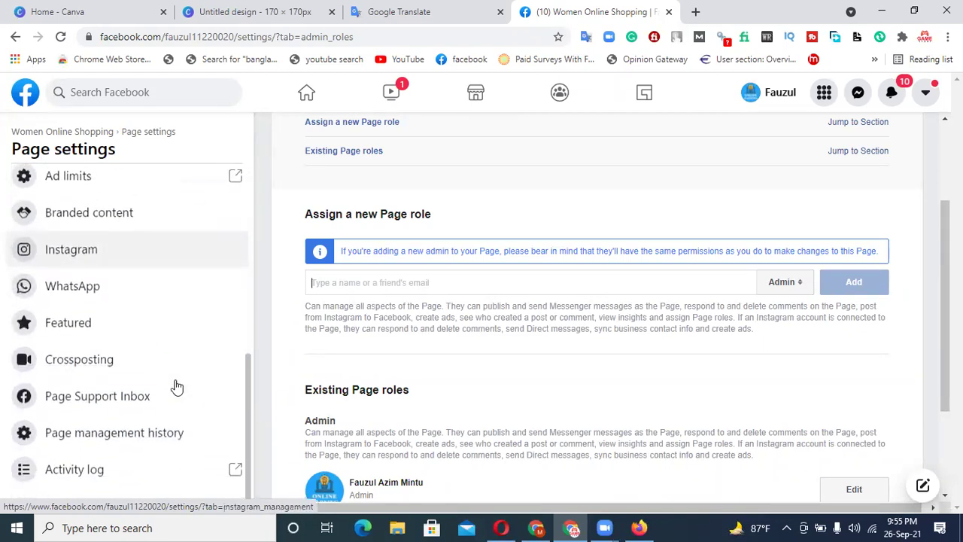
{"action": "scroll", "coordinate": [179, 387], "scroll_direction": "up", "scroll_amount": 6}
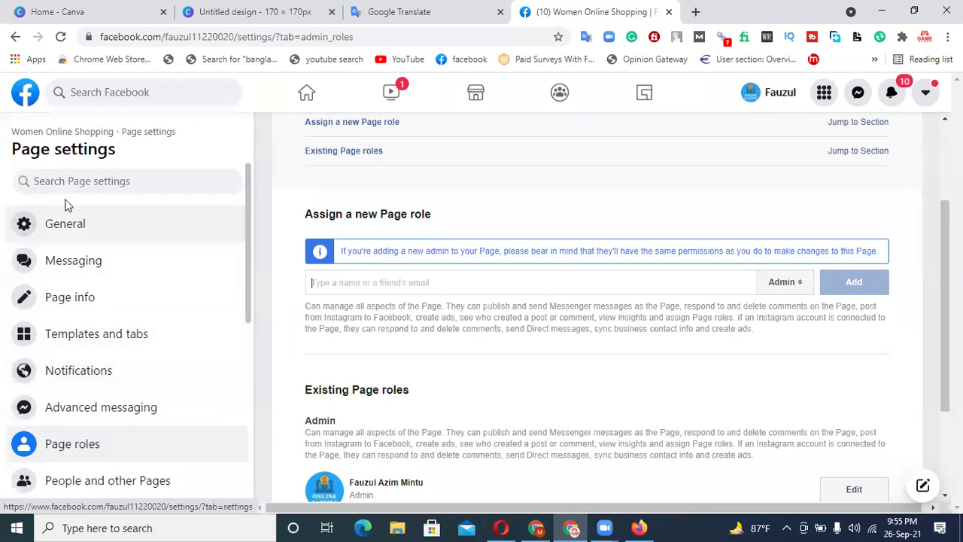
{"action": "left_click", "coordinate": [316, 96]}
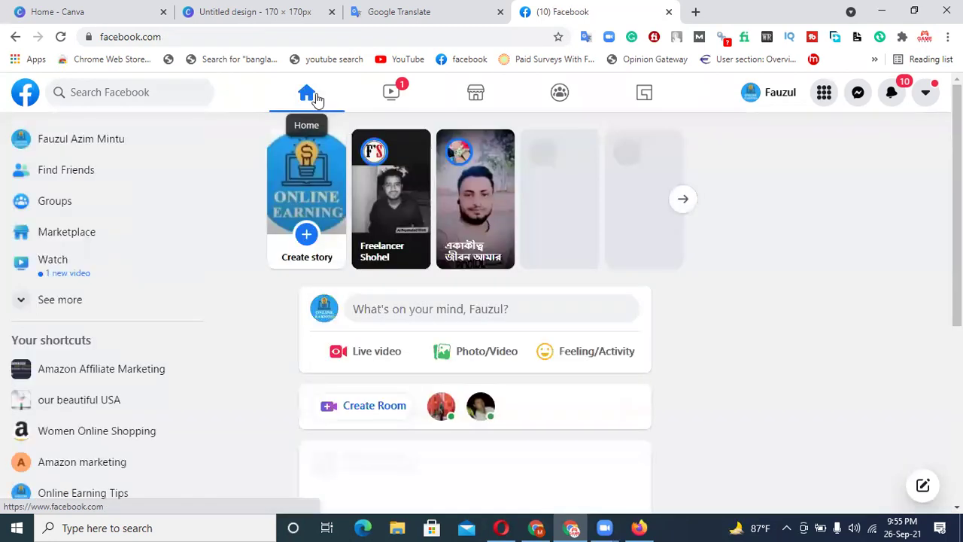
{"action": "left_click", "coordinate": [124, 432]}
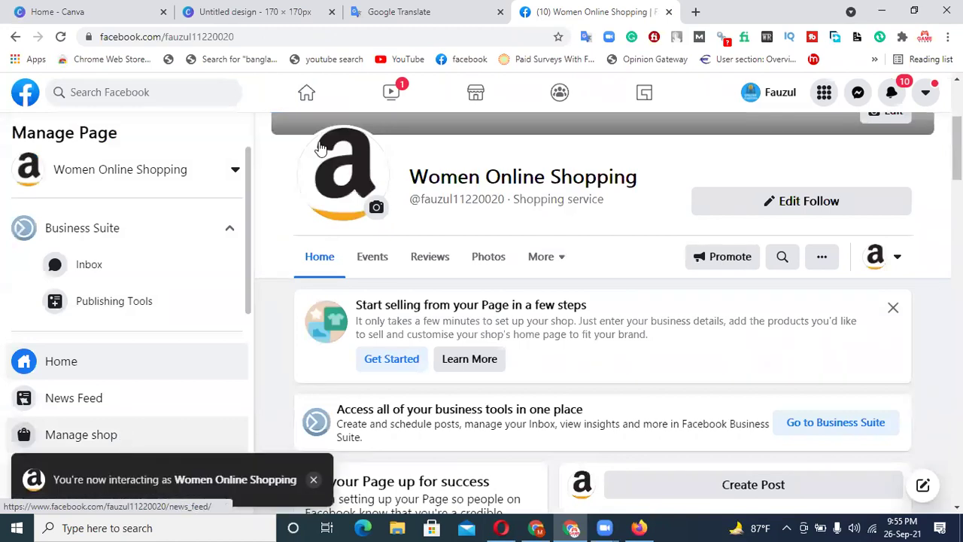
{"action": "left_click", "coordinate": [639, 528]}
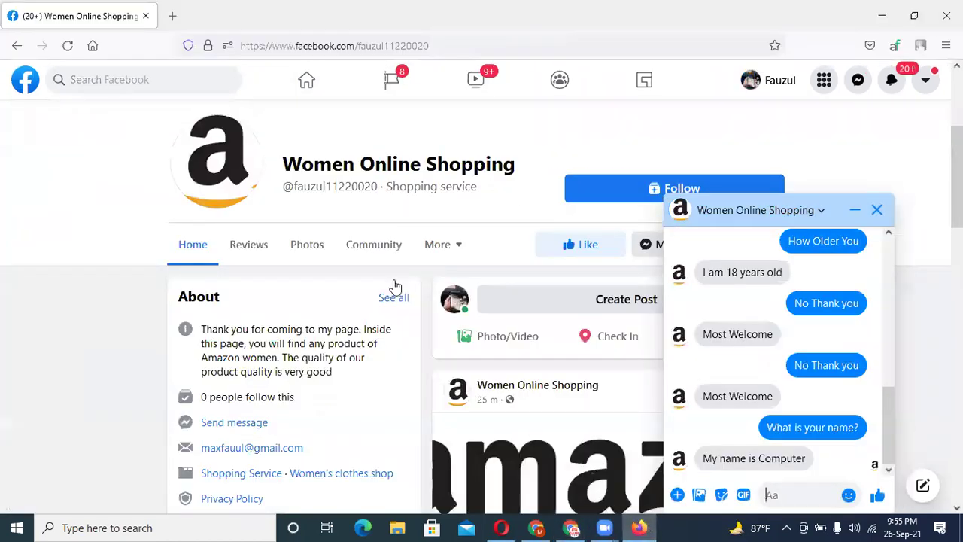
- Close the page chat, list all 11 managed pages, and open Best Online Shopping Store
{"action": "left_click", "coordinate": [875, 208]}
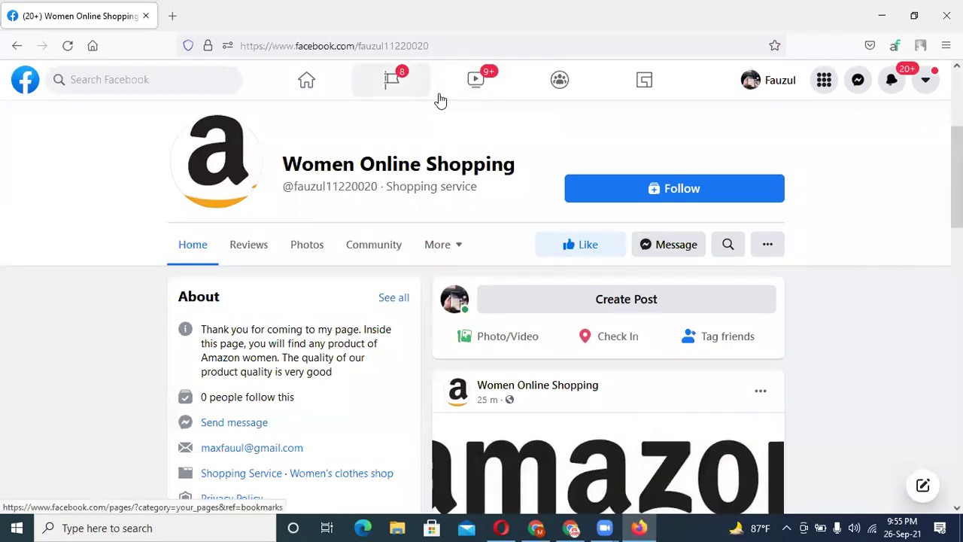
{"action": "left_click", "coordinate": [438, 98]}
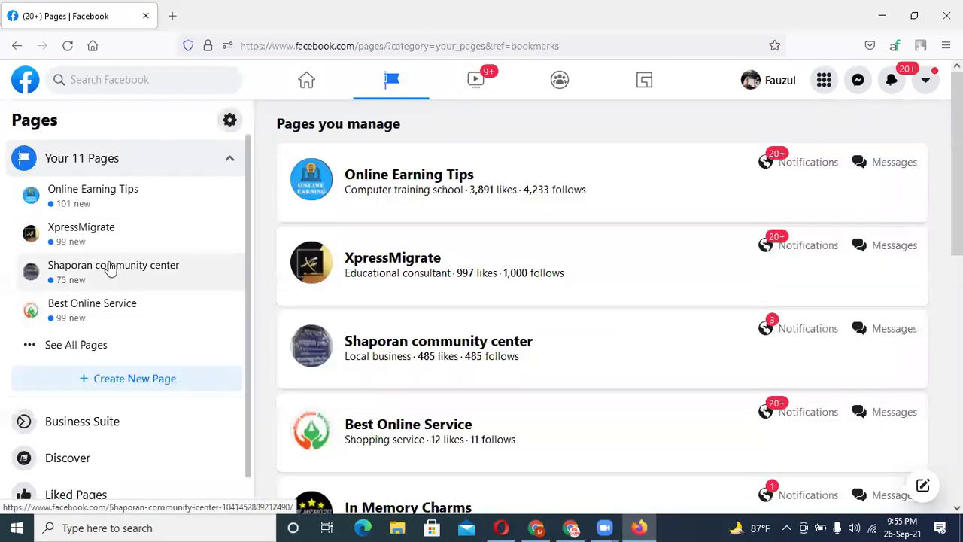
{"action": "left_click", "coordinate": [96, 352]}
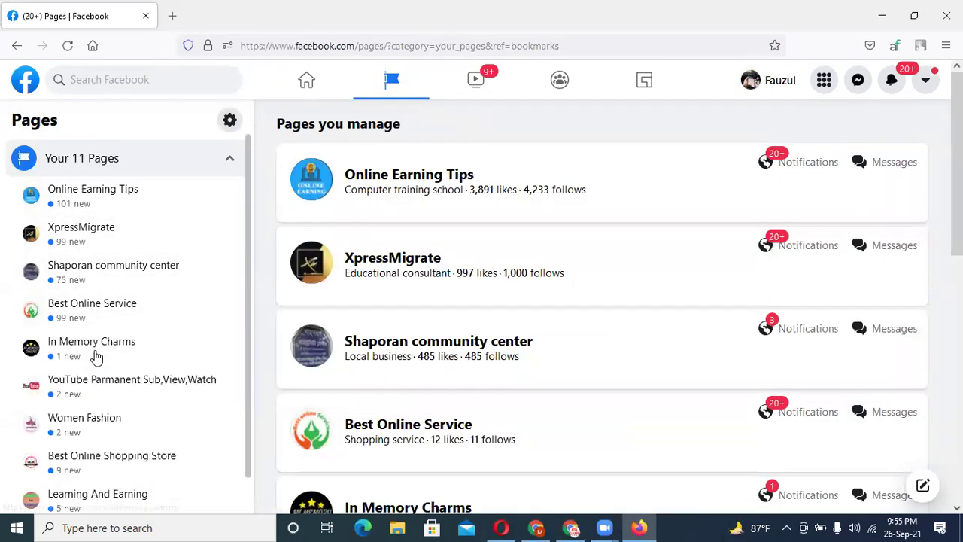
{"action": "scroll", "coordinate": [134, 346], "scroll_direction": "down", "scroll_amount": 2}
{"action": "scroll", "coordinate": [134, 347], "scroll_direction": "down", "scroll_amount": 2}
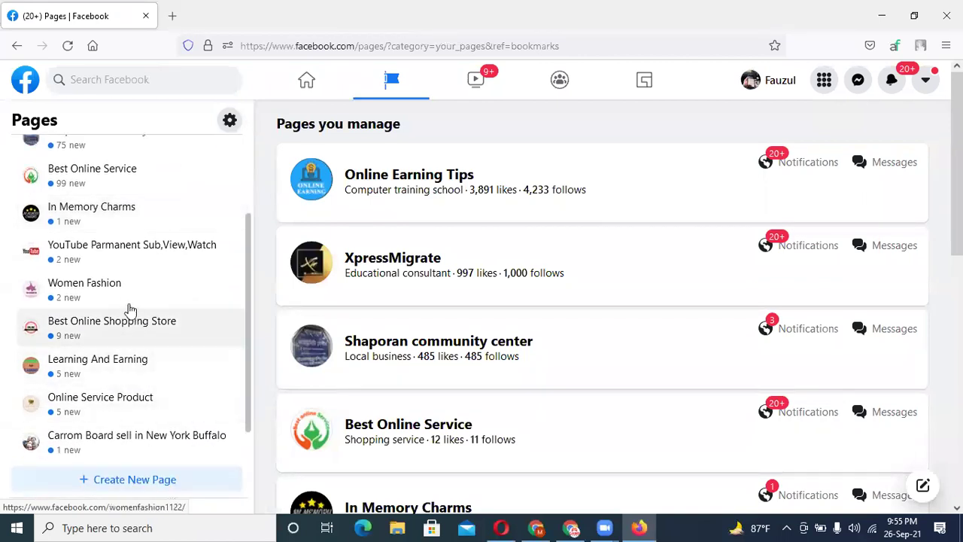
{"action": "left_click", "coordinate": [160, 331]}
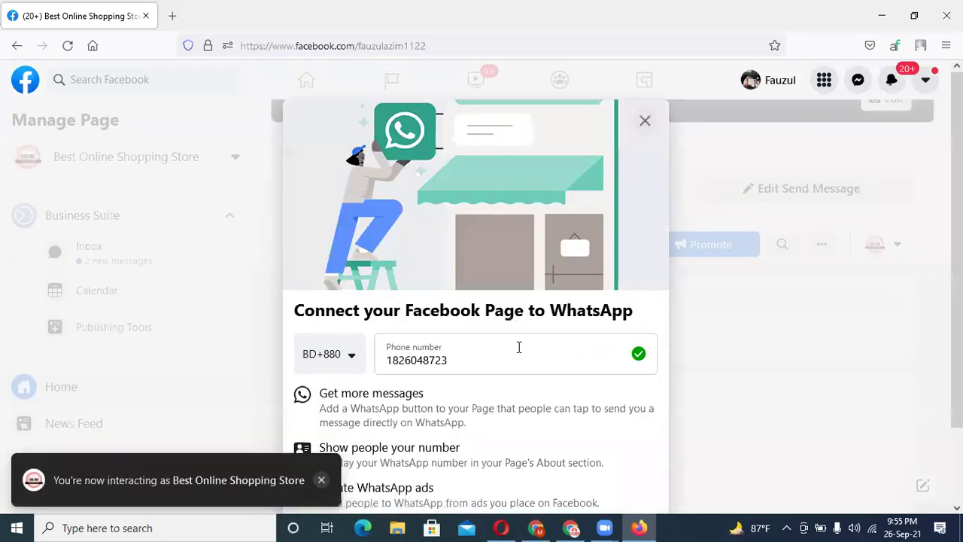
- Leave the WhatsApp connection prompt and open Manage shop for Best Online Shopping Store
{"action": "left_click", "coordinate": [644, 123]}
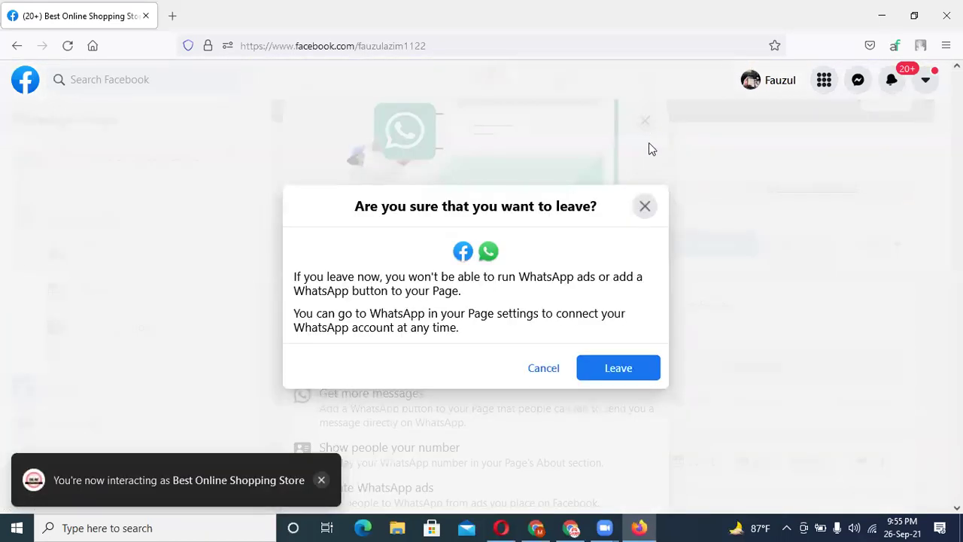
{"action": "left_click", "coordinate": [596, 376]}
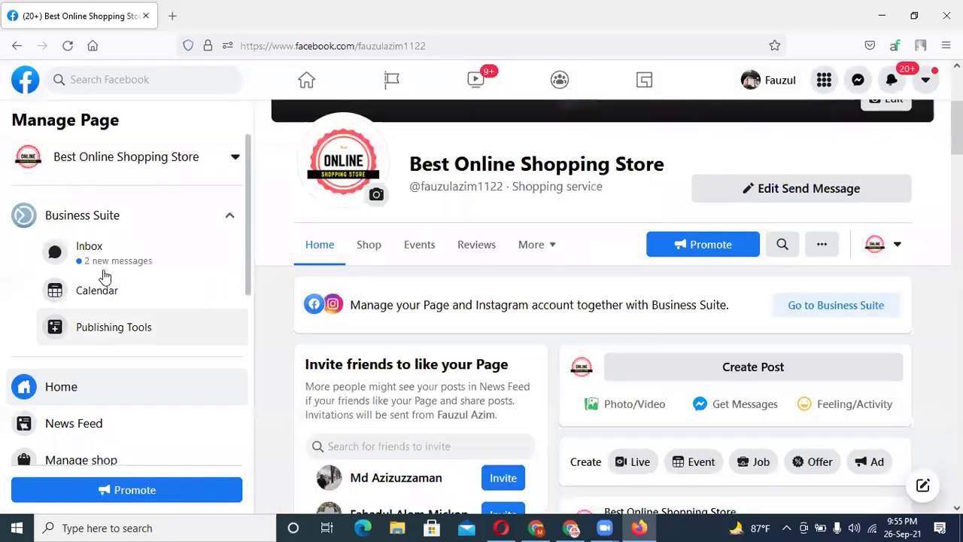
{"action": "left_click", "coordinate": [104, 459]}
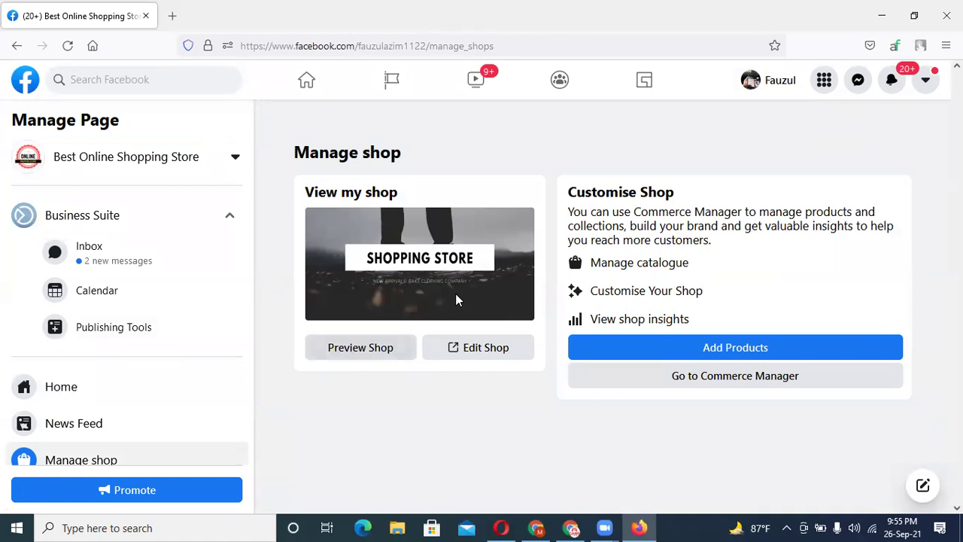
- Preview the Best Online Shopping Store shop's products, then return to the Women Online Shopping window
{"action": "left_click", "coordinate": [360, 348]}
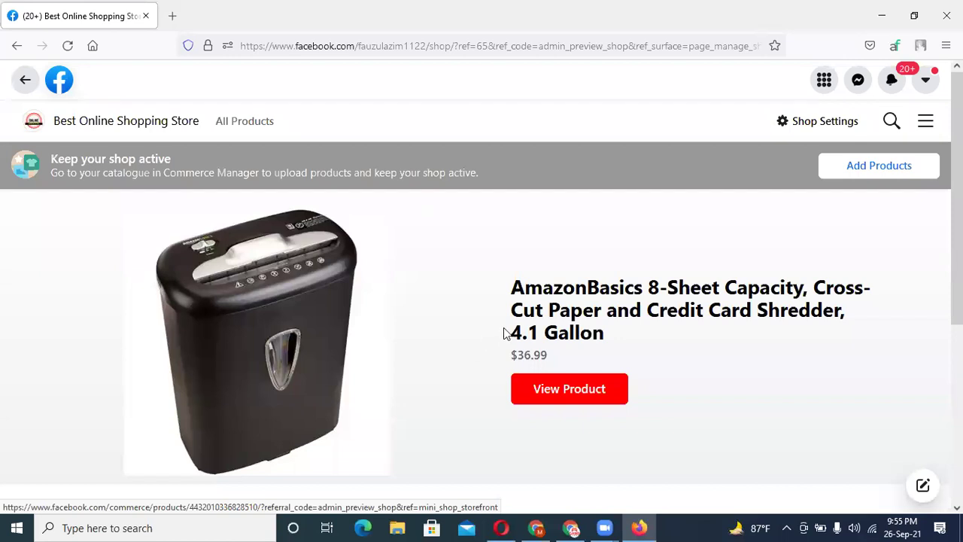
{"action": "scroll", "coordinate": [505, 333], "scroll_direction": "down", "scroll_amount": 5}
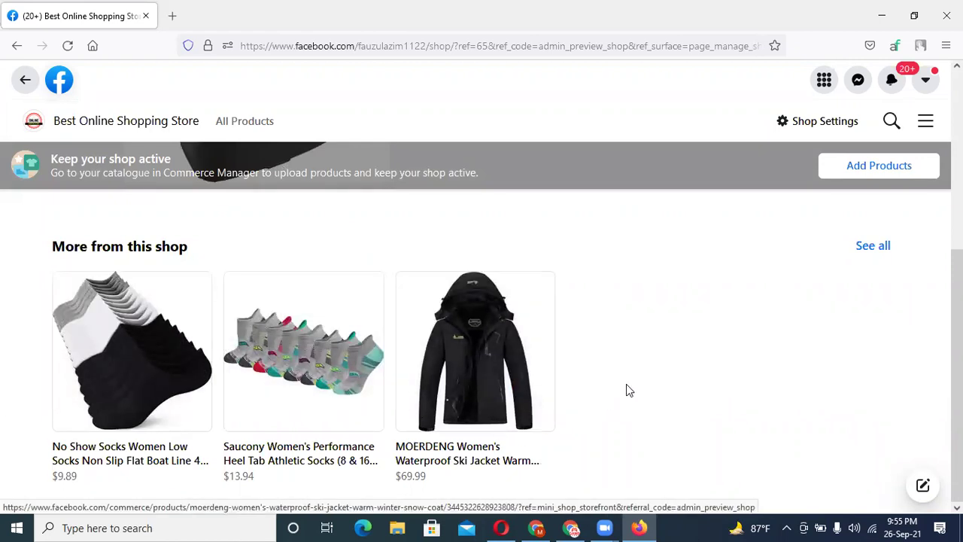
{"action": "scroll", "coordinate": [627, 388], "scroll_direction": "up", "scroll_amount": 5}
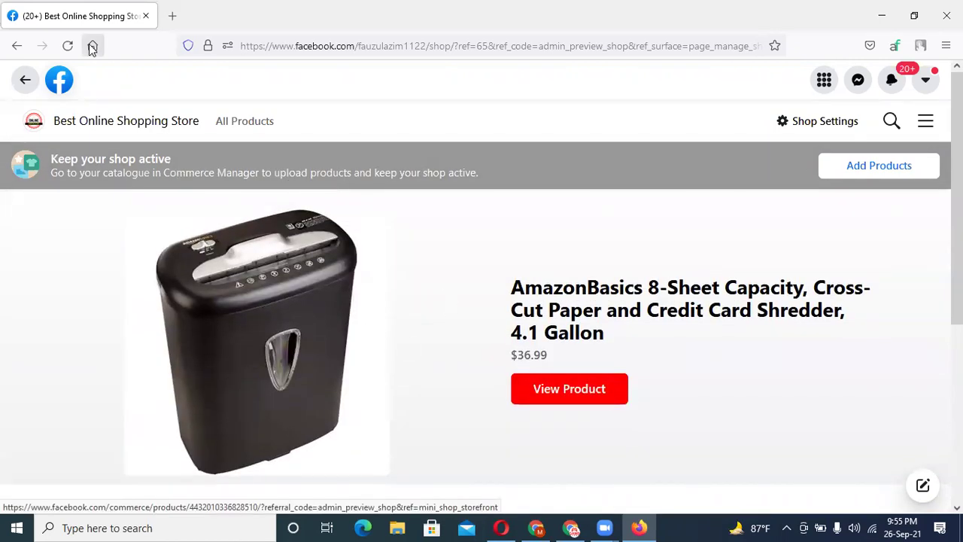
{"action": "left_click", "coordinate": [24, 83]}
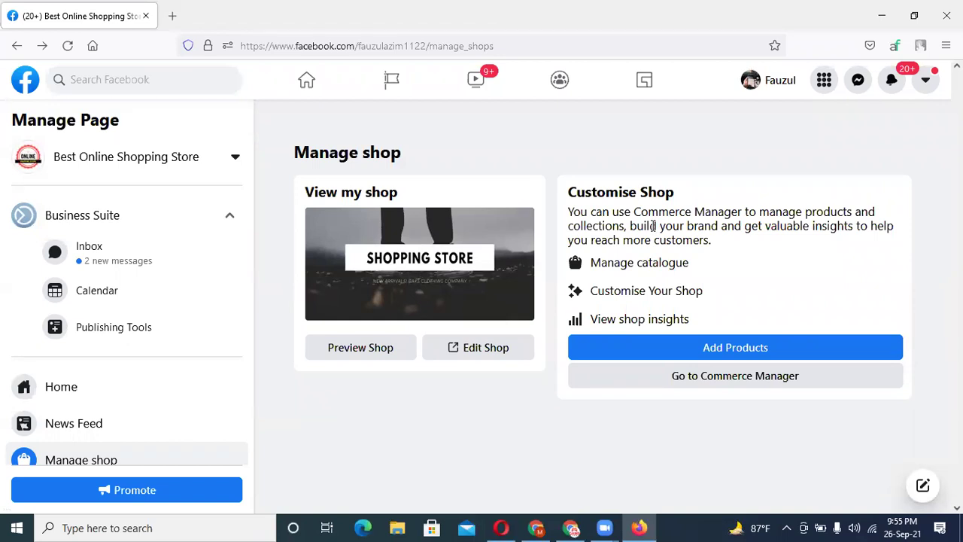
{"action": "left_click", "coordinate": [570, 527]}
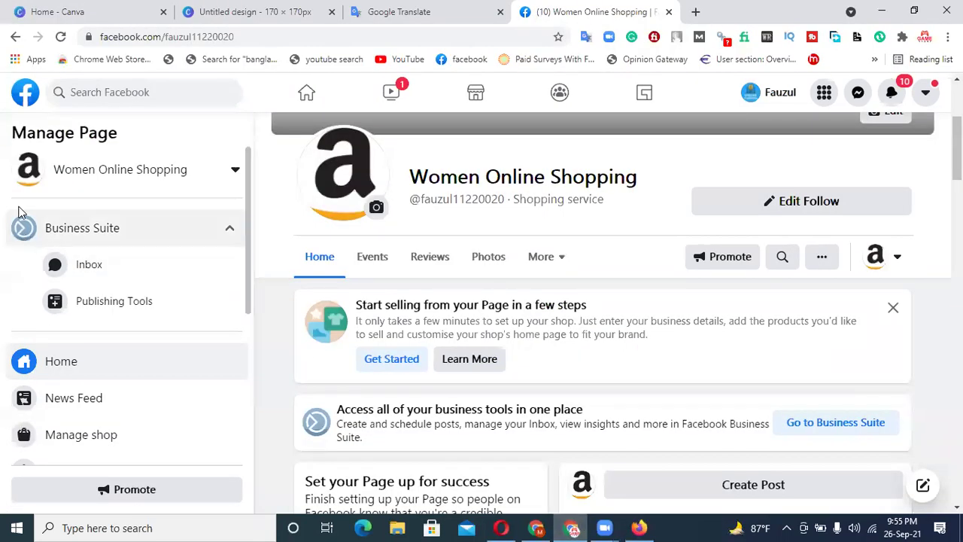
{"action": "scroll", "coordinate": [158, 351], "scroll_direction": "down", "scroll_amount": 1}
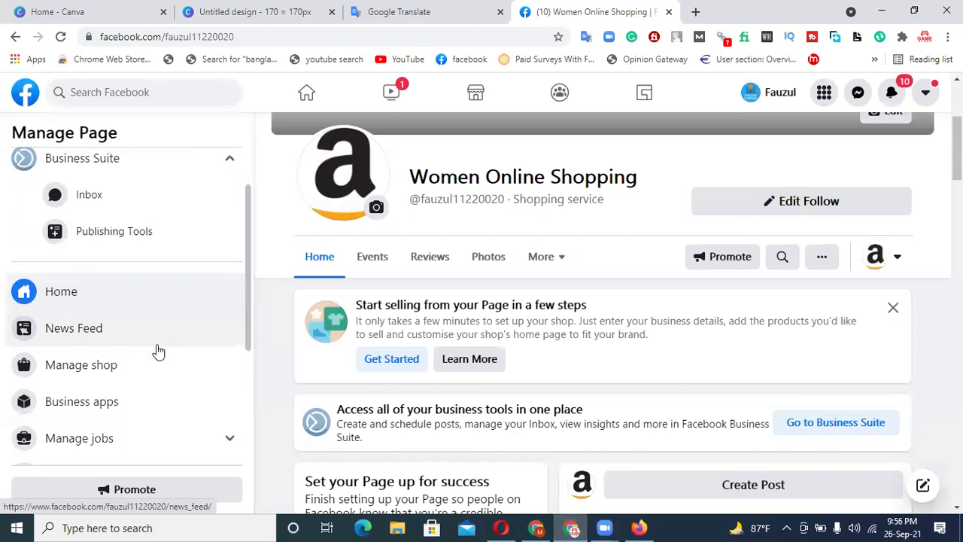